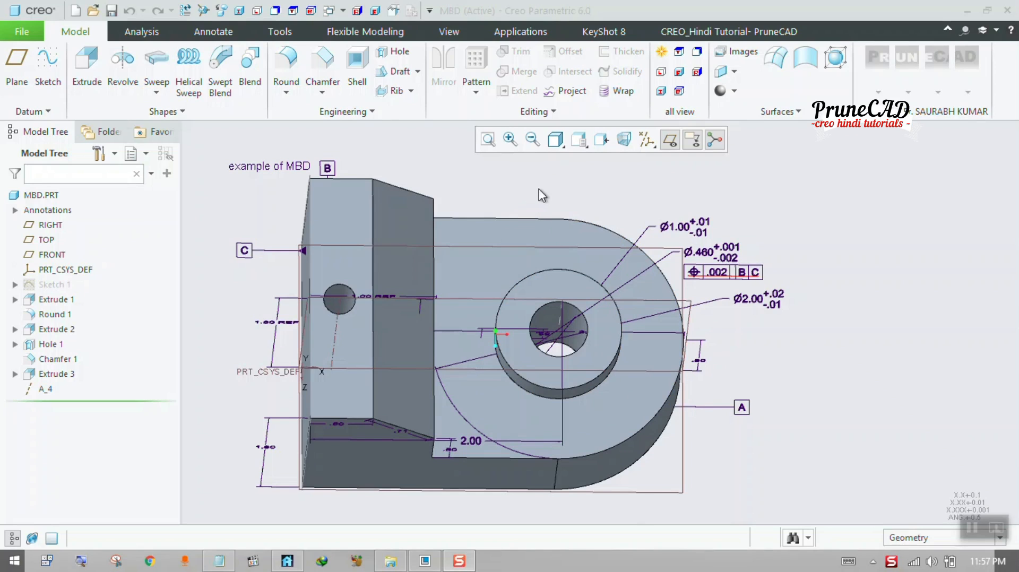
- Hide the part's annotations and display them again to compare the model with and without them
middle_click_drag(541, 193, 529, 201)
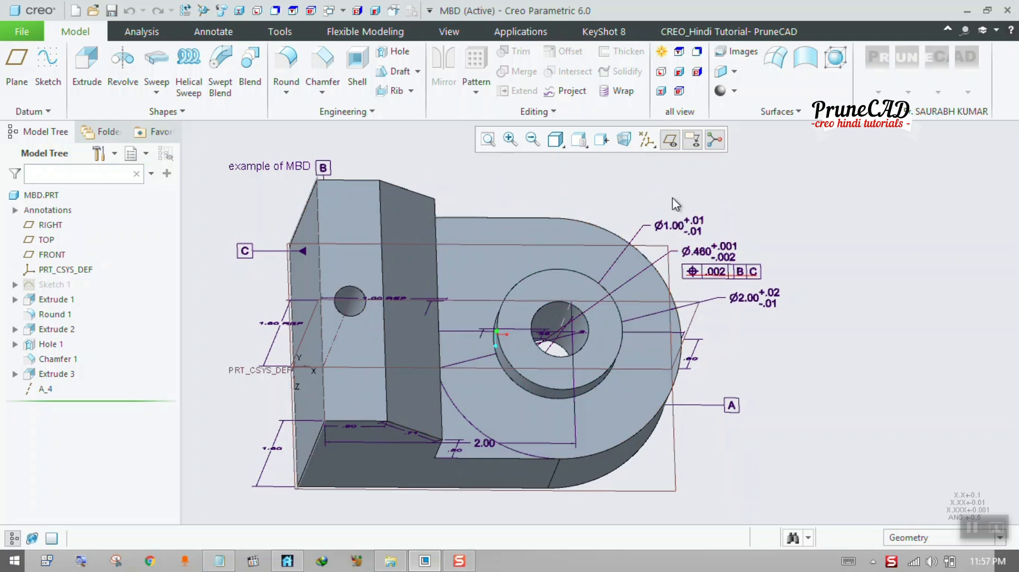
left_click(692, 140)
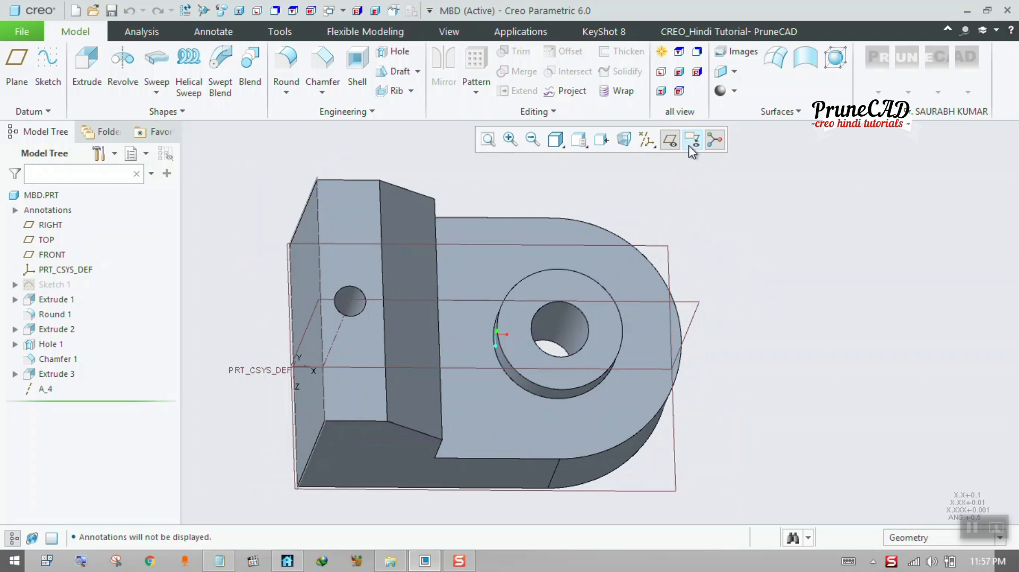
right_click(649, 143)
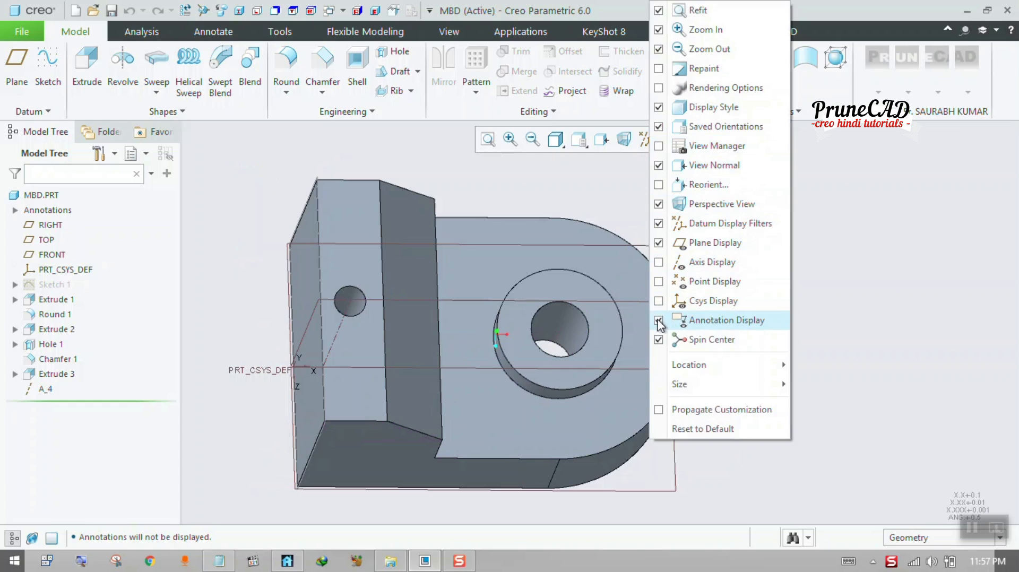
left_click(628, 214)
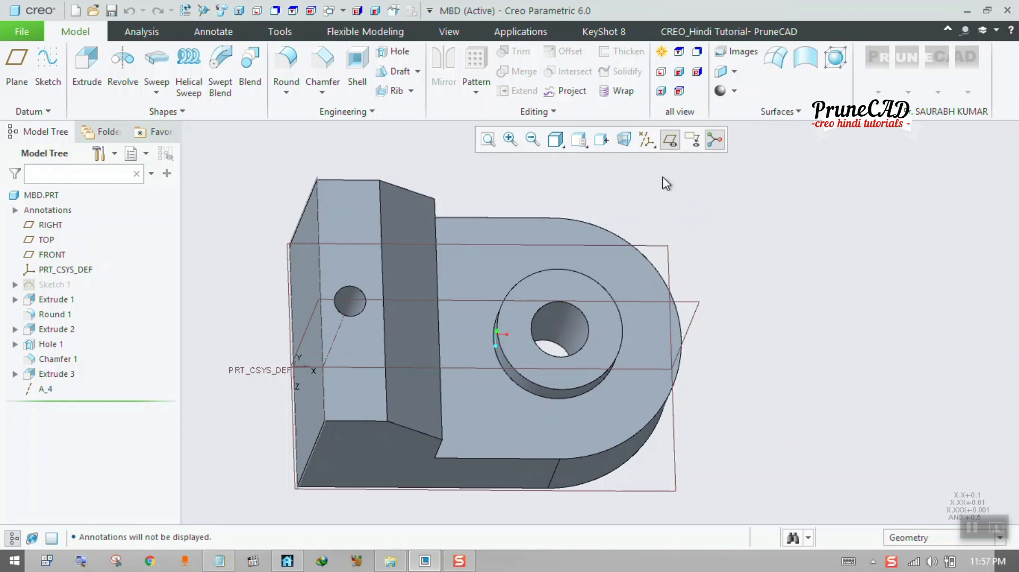
left_click(693, 141)
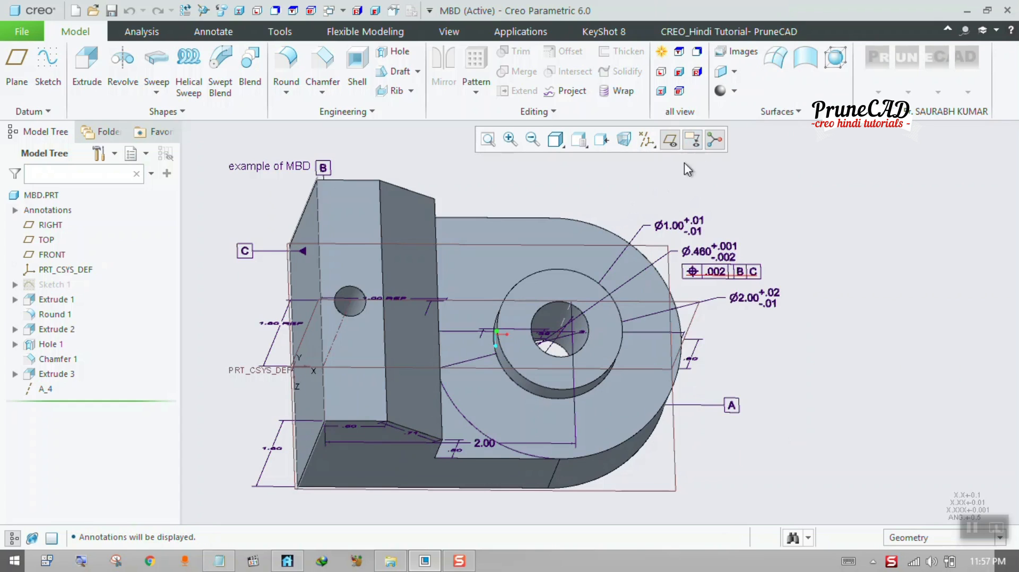
- Create a new drawing of mbd.prt from the a4_drawing template, keeping the default file name
left_click(21, 31)
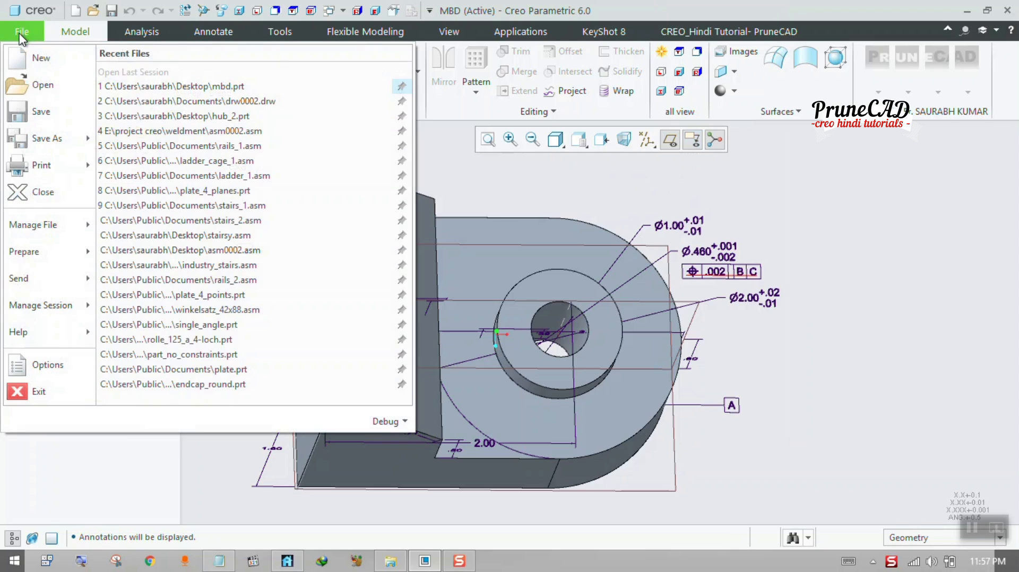
left_click(32, 59)
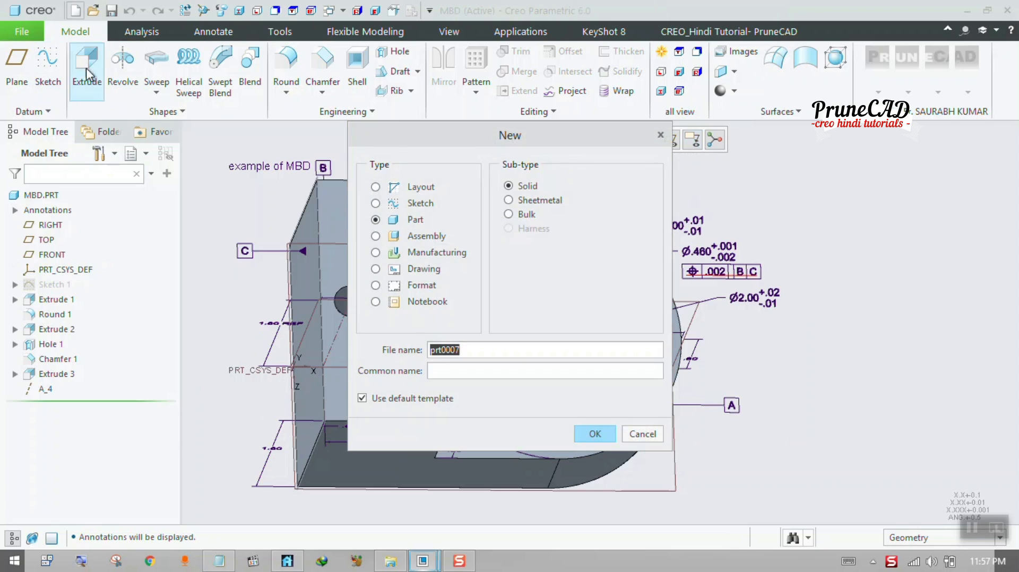
left_click_drag(396, 123, 500, 121)
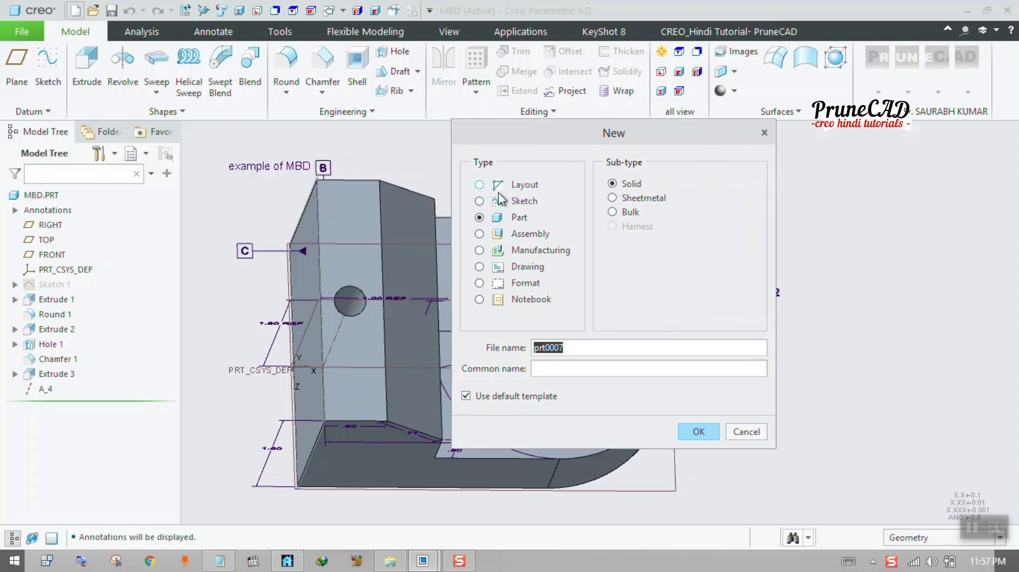
left_click(480, 267)
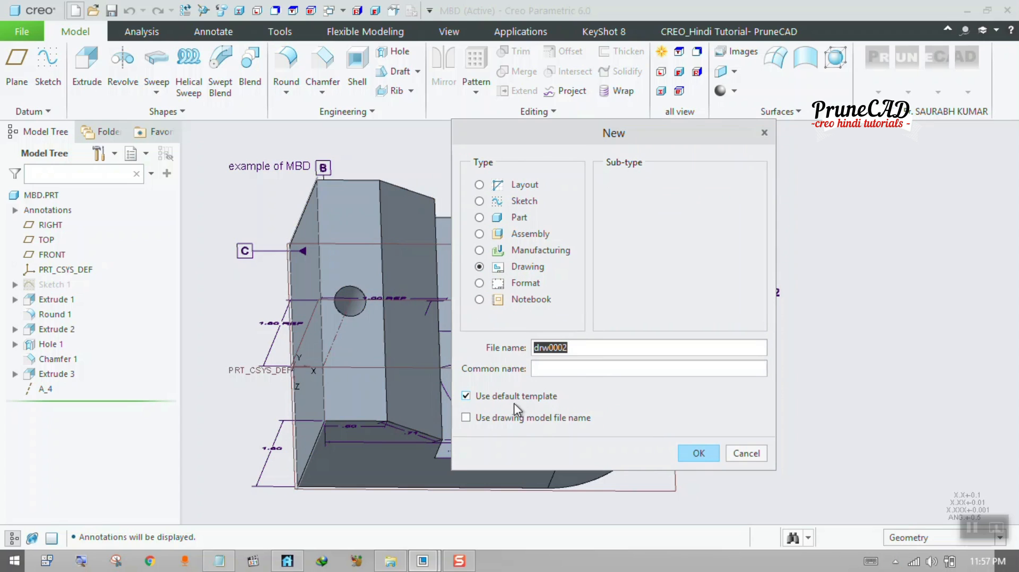
left_click(693, 453)
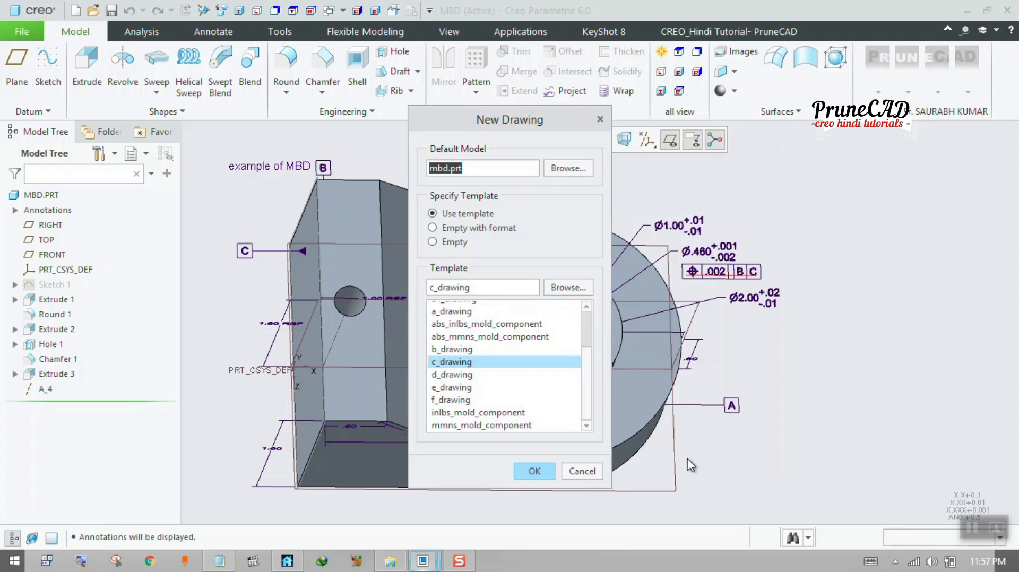
left_click_drag(536, 127, 849, 138)
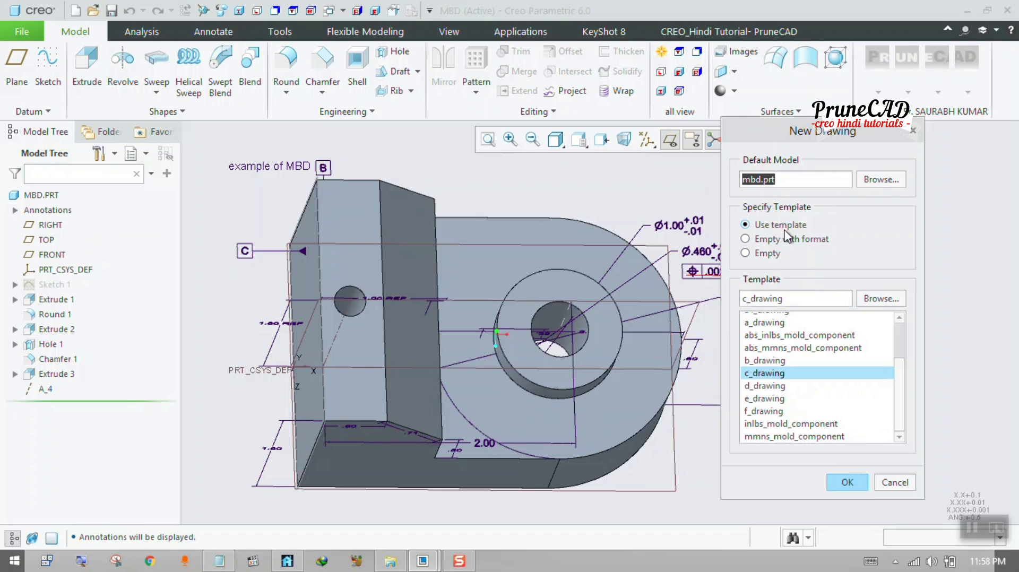
left_click_drag(900, 375, 900, 342)
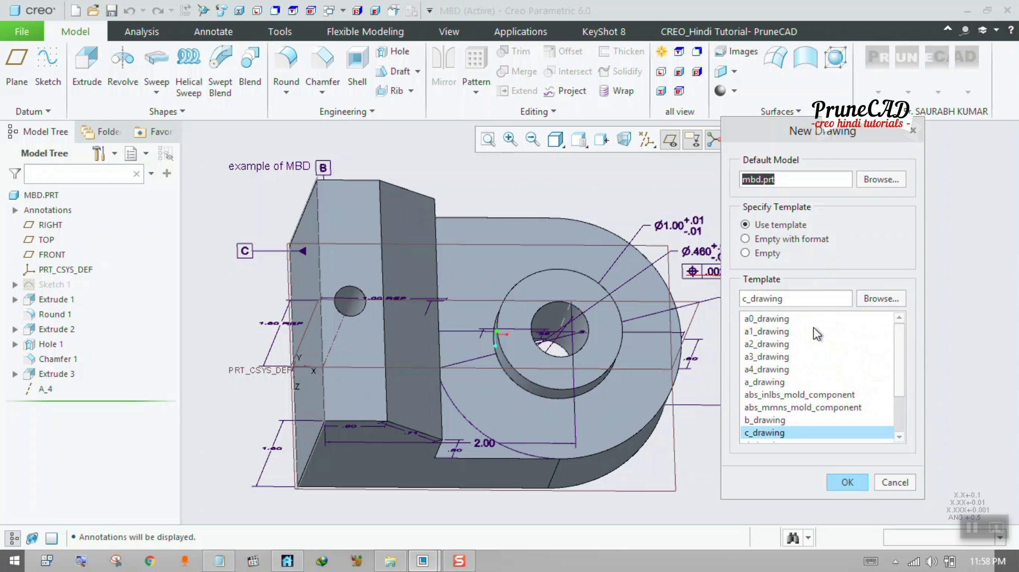
left_click(772, 370)
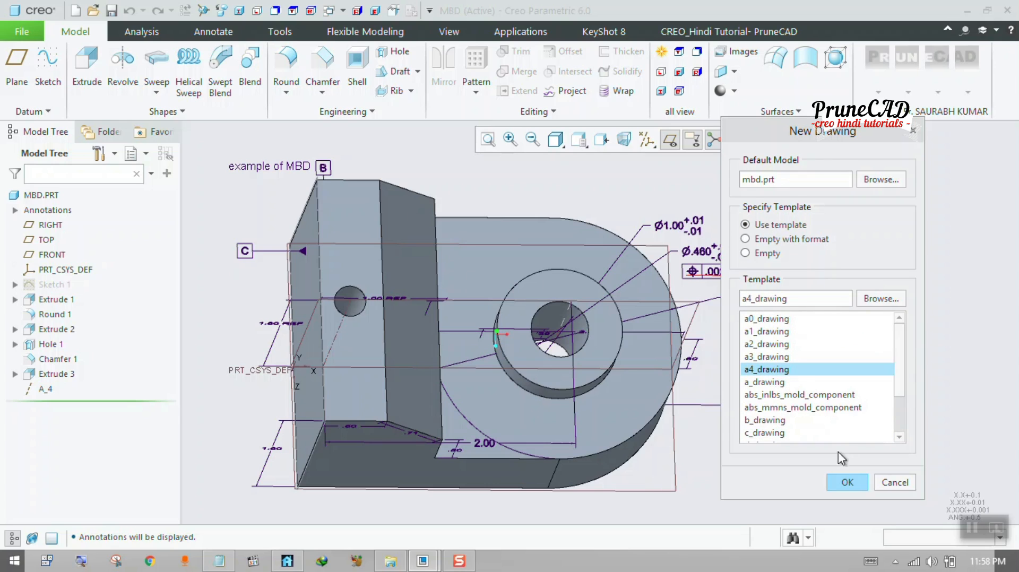
left_click(846, 482)
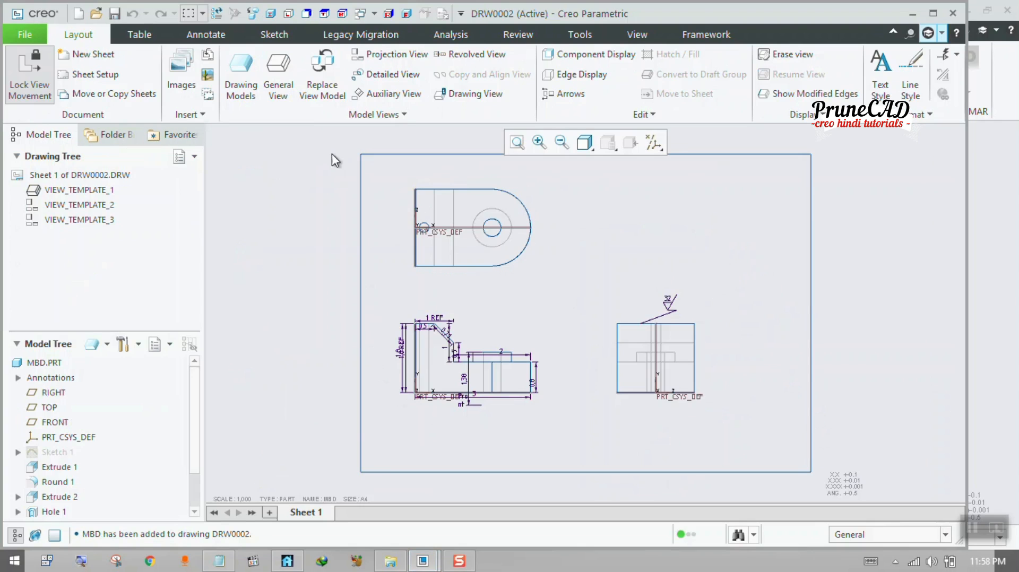
- Close the A4 drawing and start another new drawing file from the part, keeping the default name
left_click(33, 37)
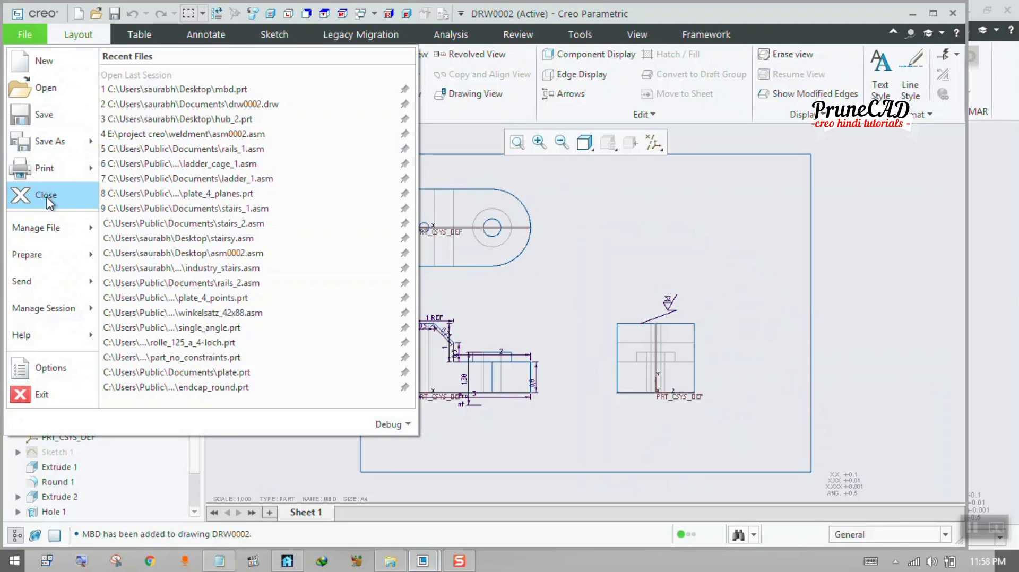
left_click(48, 199)
left_click(22, 31)
left_click(29, 56)
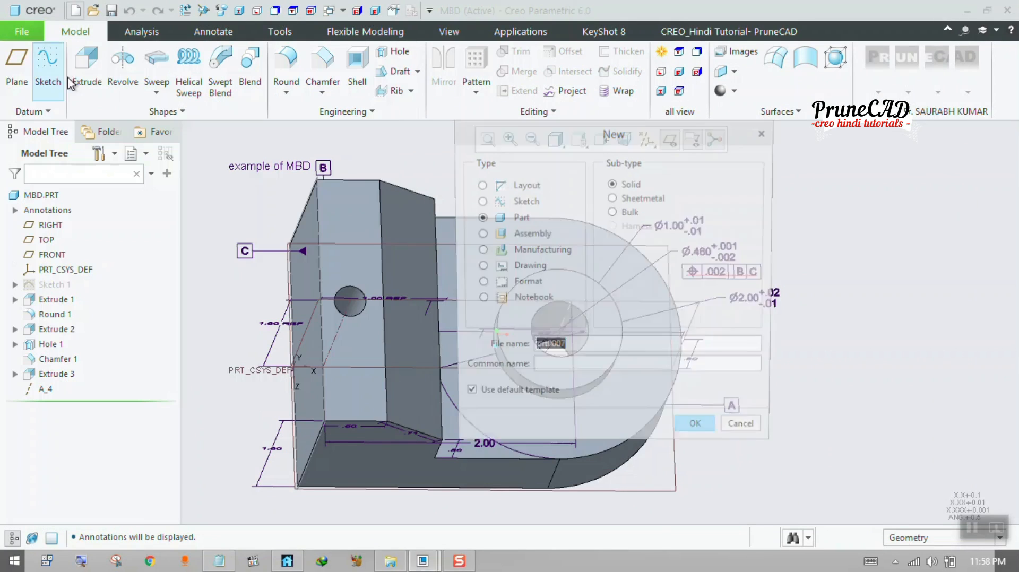
left_click(530, 267)
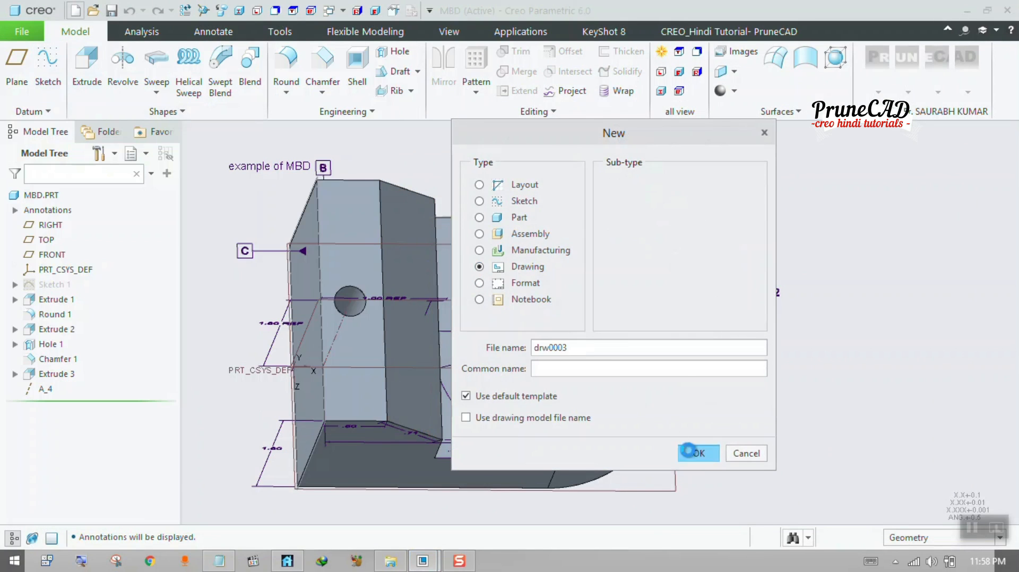
left_click(695, 452)
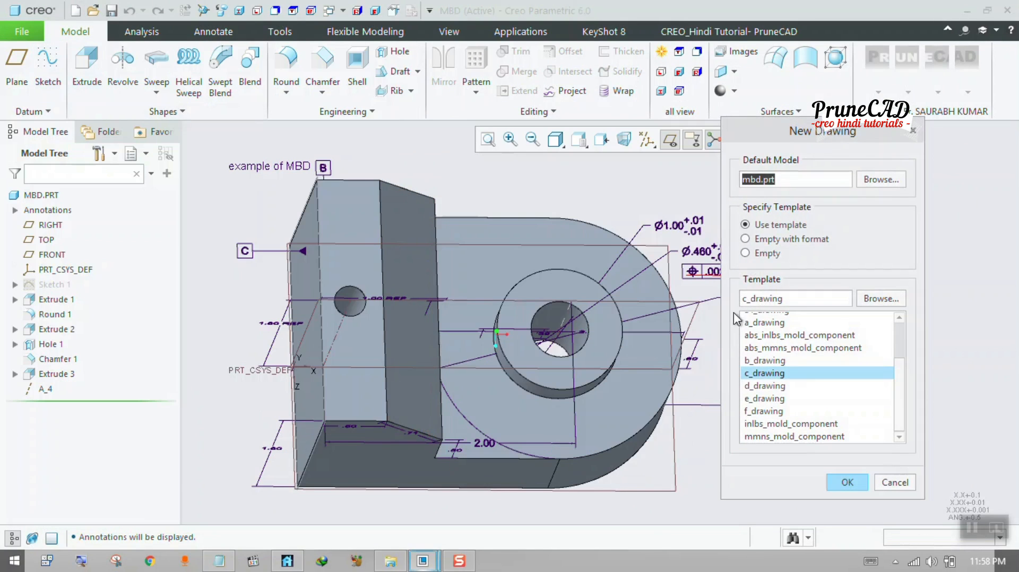
- Create the drawing of mbd.prt as Empty with format, using the d.frm system format
left_click(766, 243)
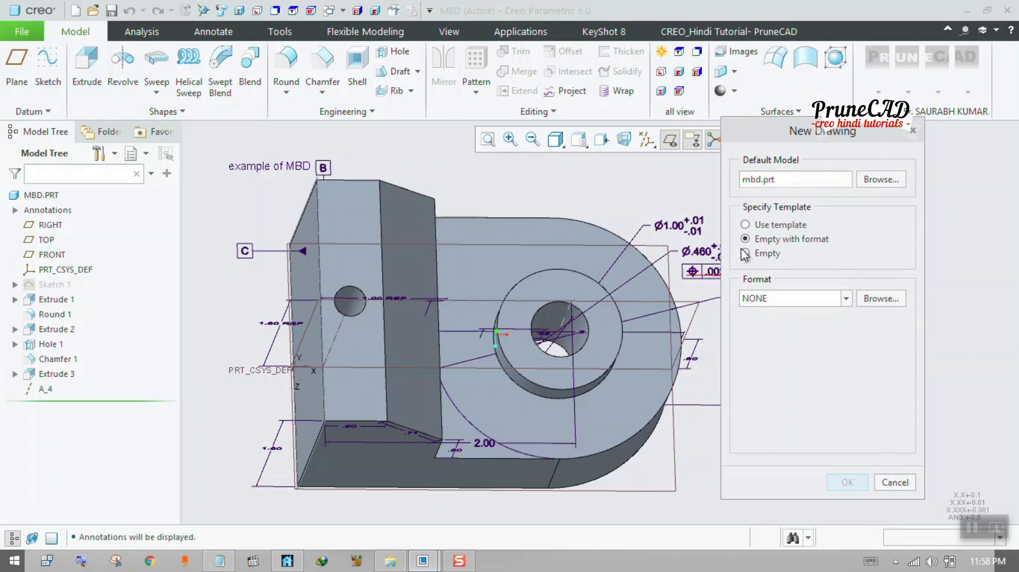
left_click(845, 300)
left_click(892, 301)
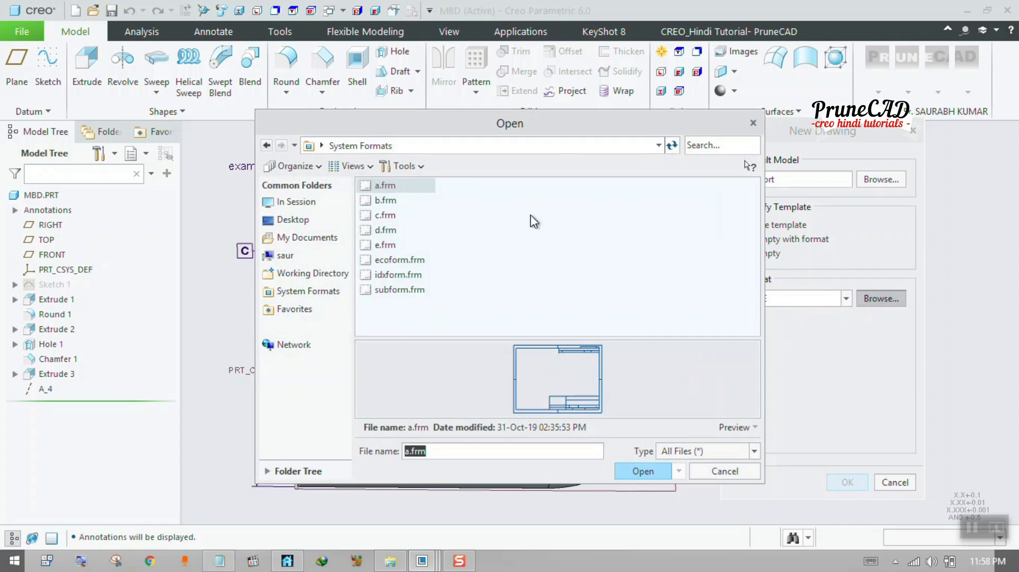
left_click(384, 202)
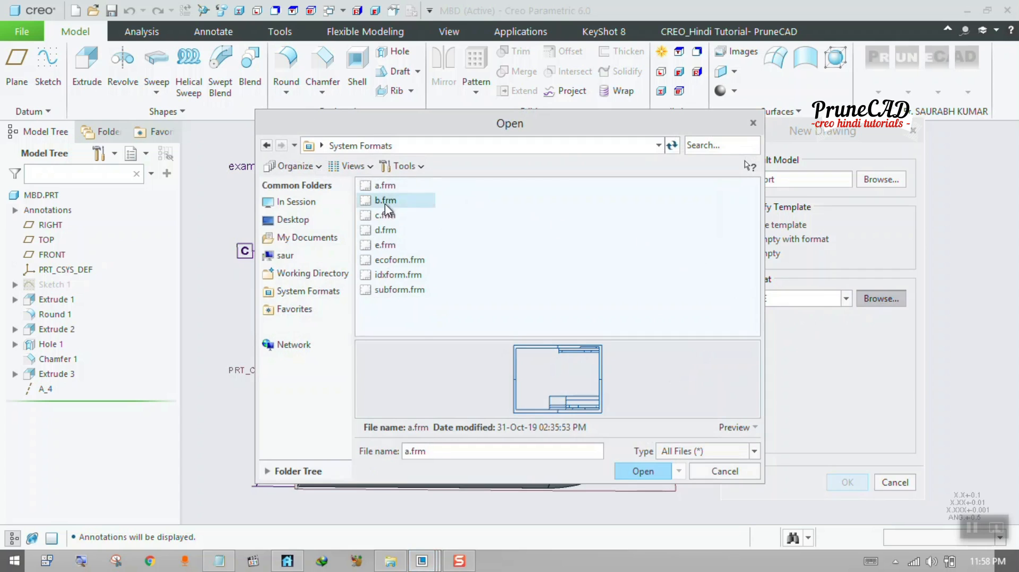
left_click(384, 216)
left_click(387, 233)
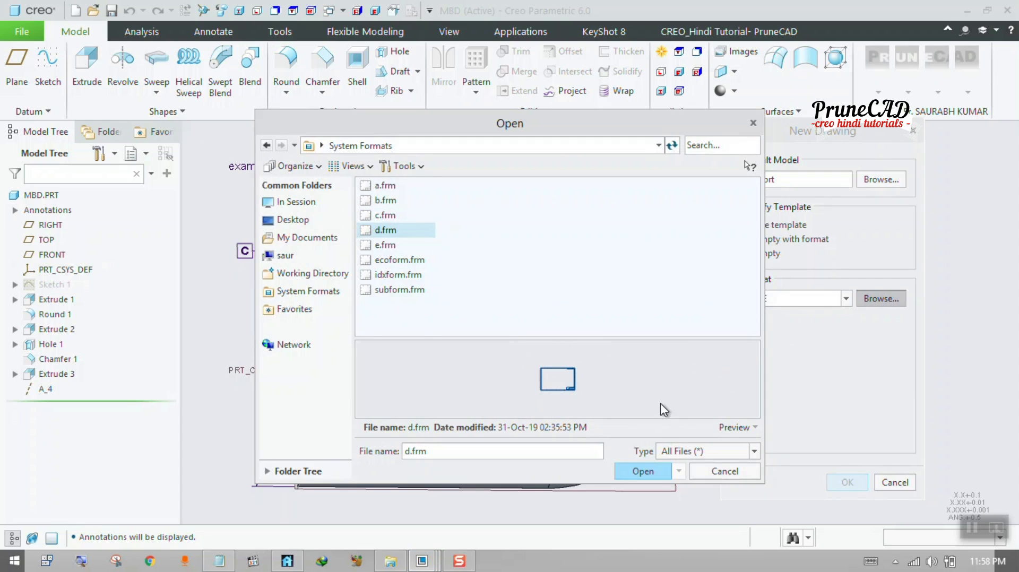
left_click(641, 471)
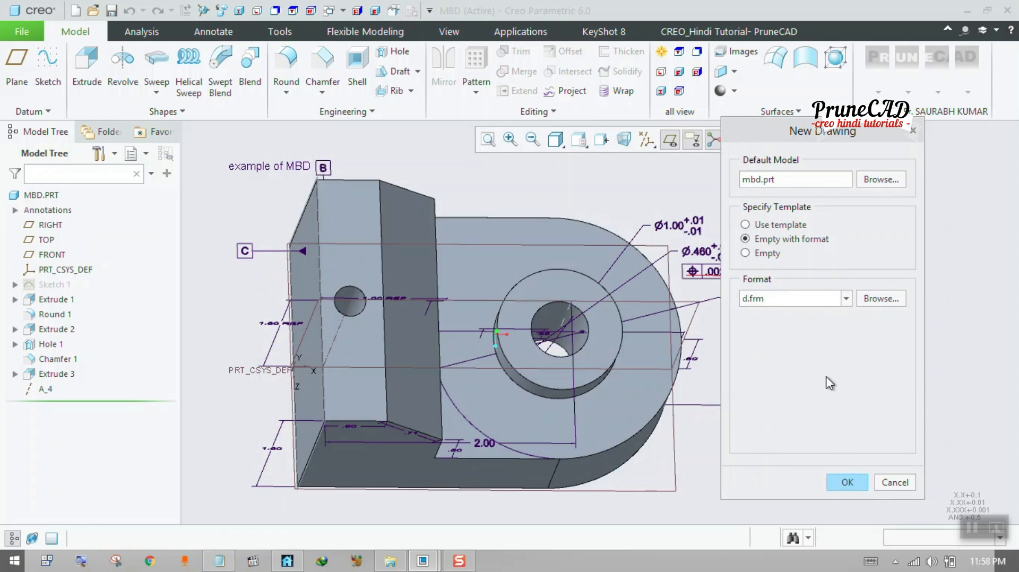
left_click(847, 478)
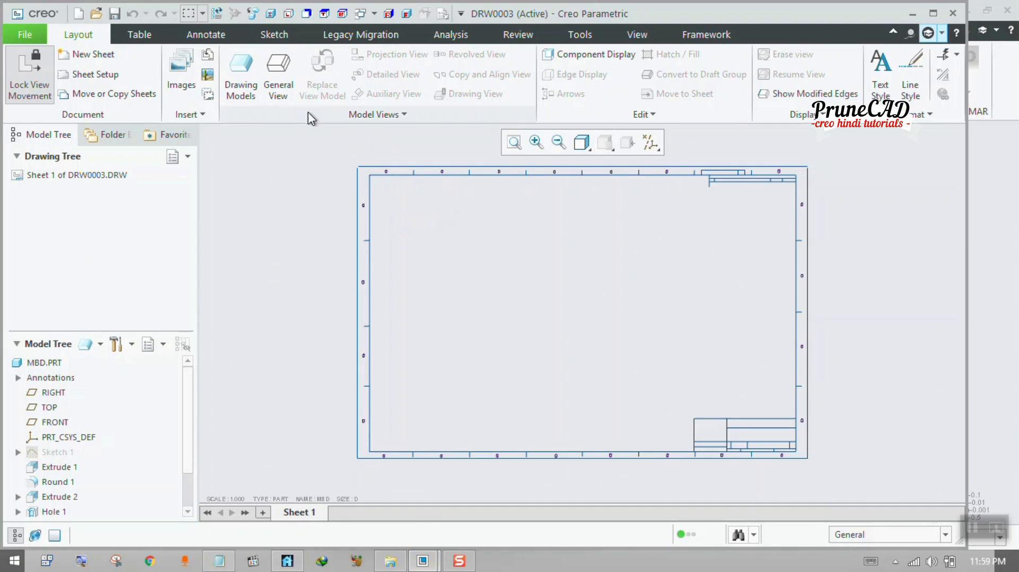
left_click(287, 81)
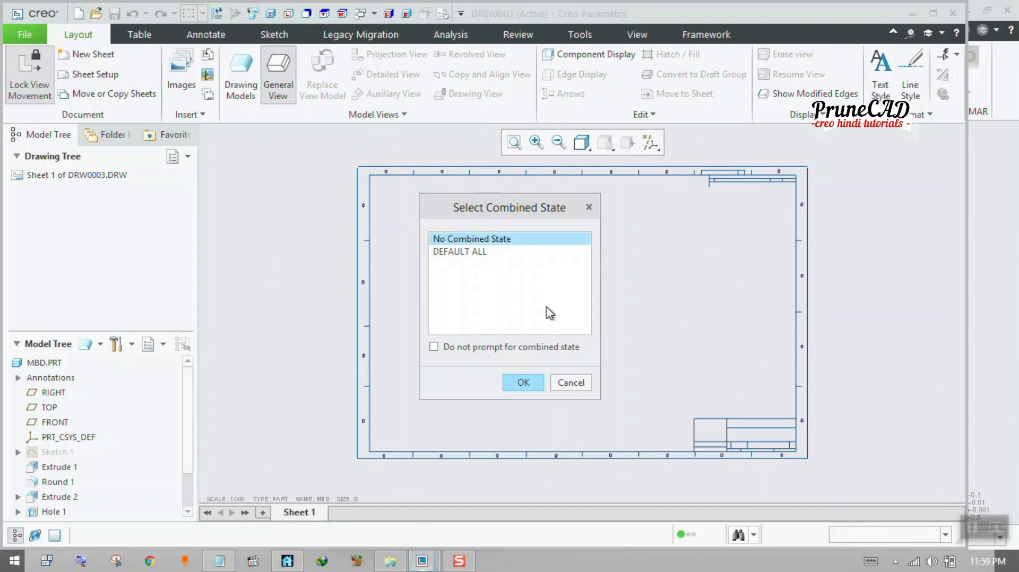
left_click(528, 382)
left_click(532, 308)
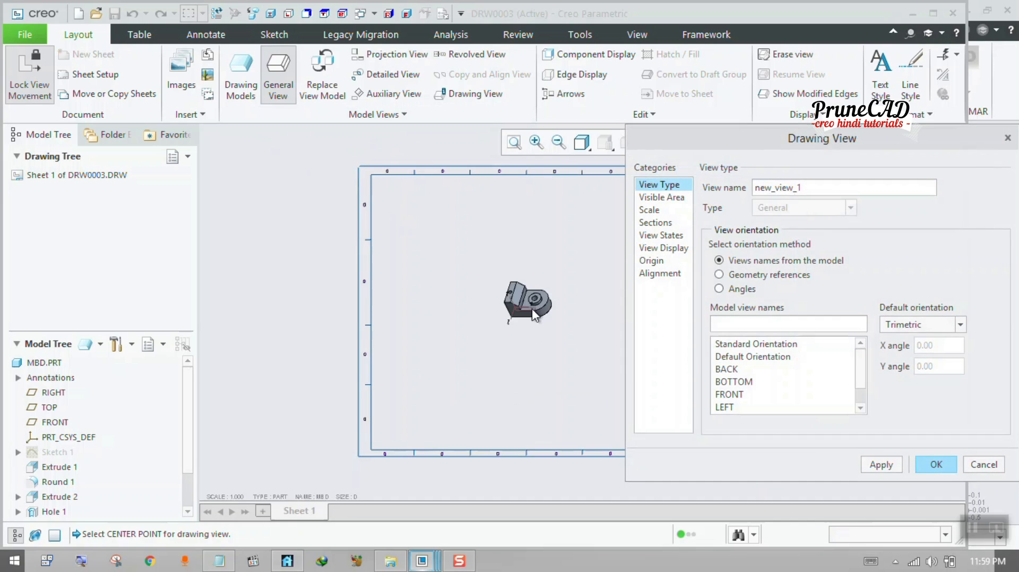
left_click(984, 463)
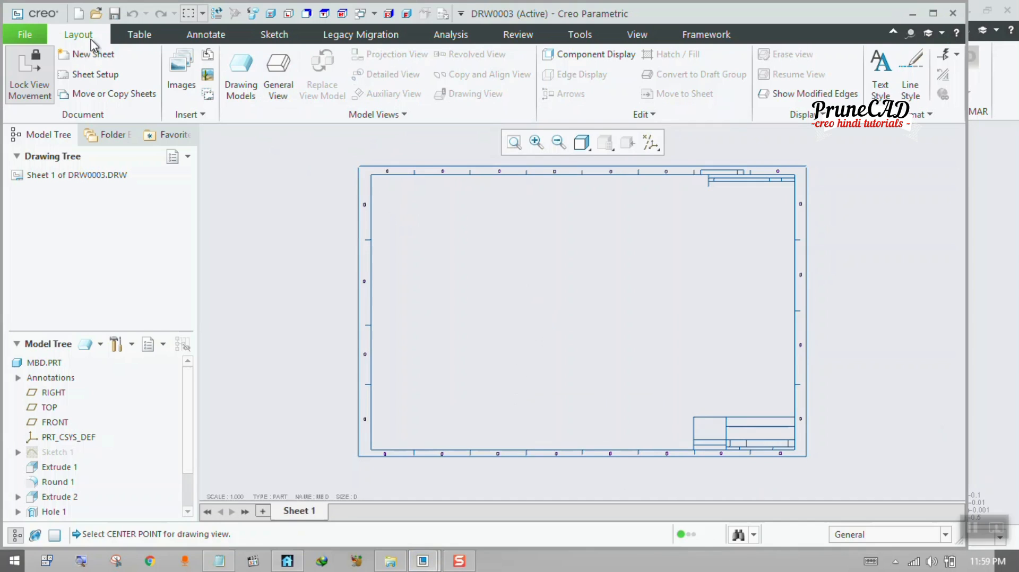
- Close the drawing based on d.frm and start a third new drawing file with the default name
left_click(25, 34)
left_click(46, 196)
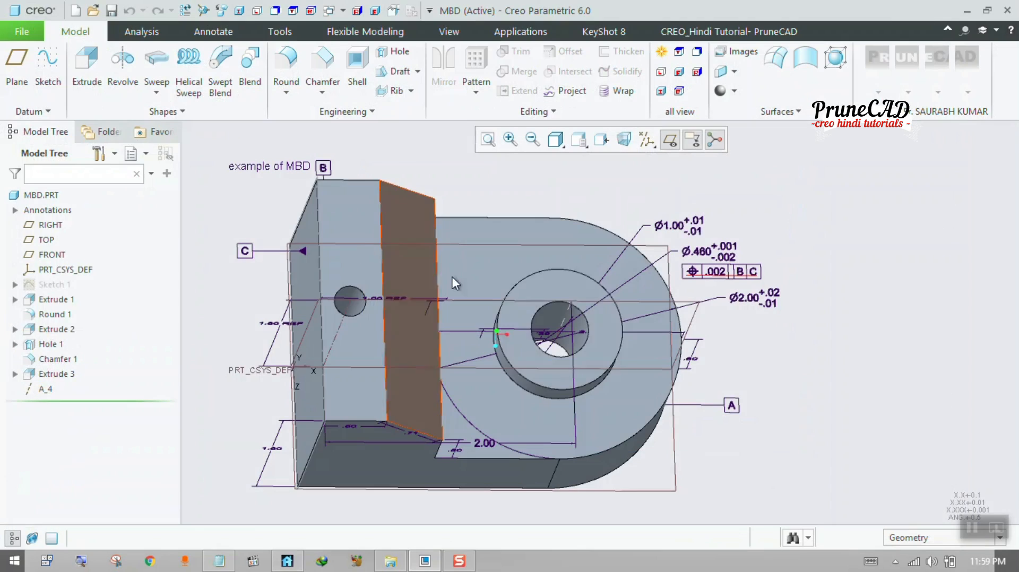
left_click(32, 36)
left_click(40, 57)
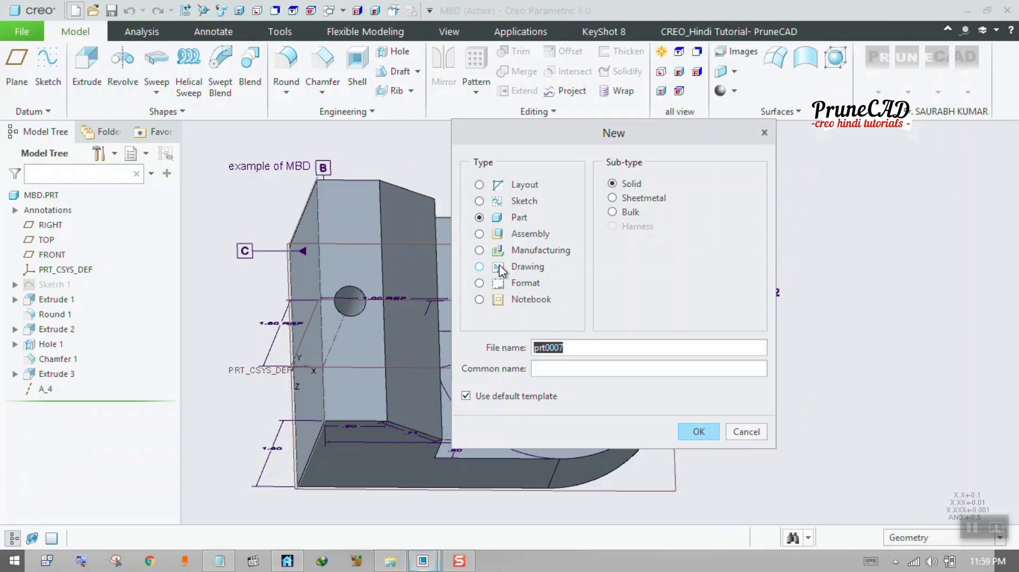
left_click(518, 268)
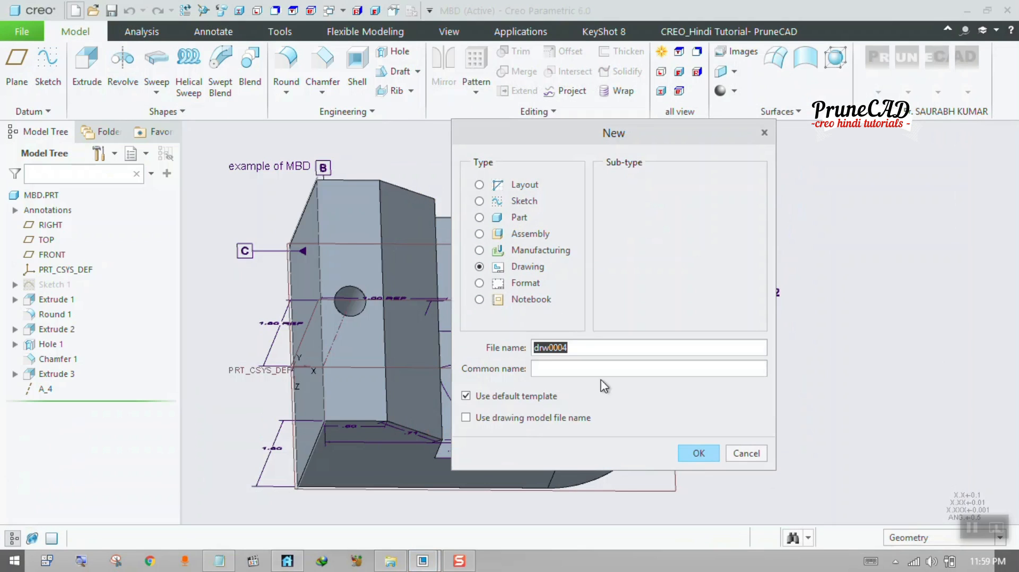
left_click(696, 452)
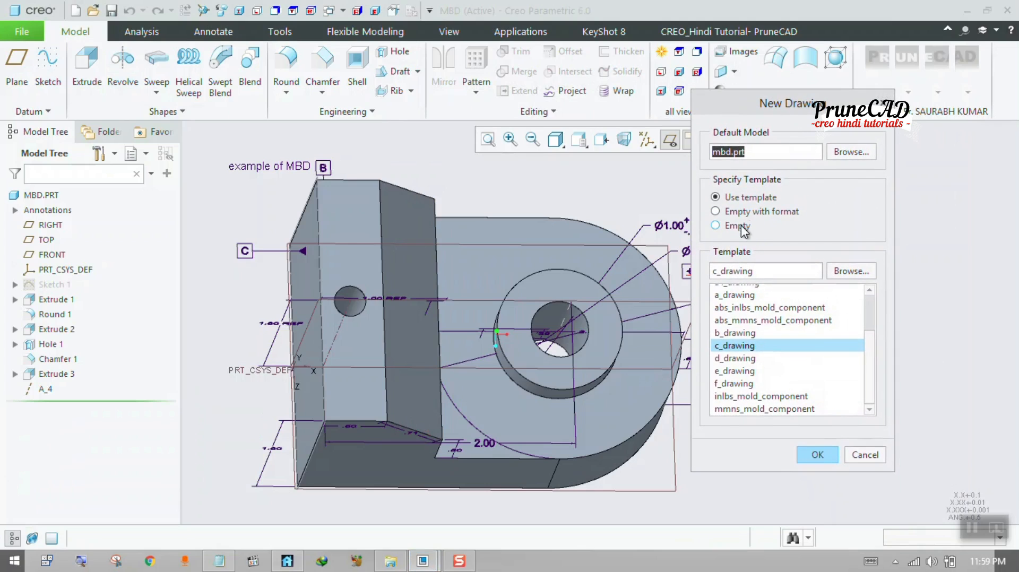
left_click(734, 230)
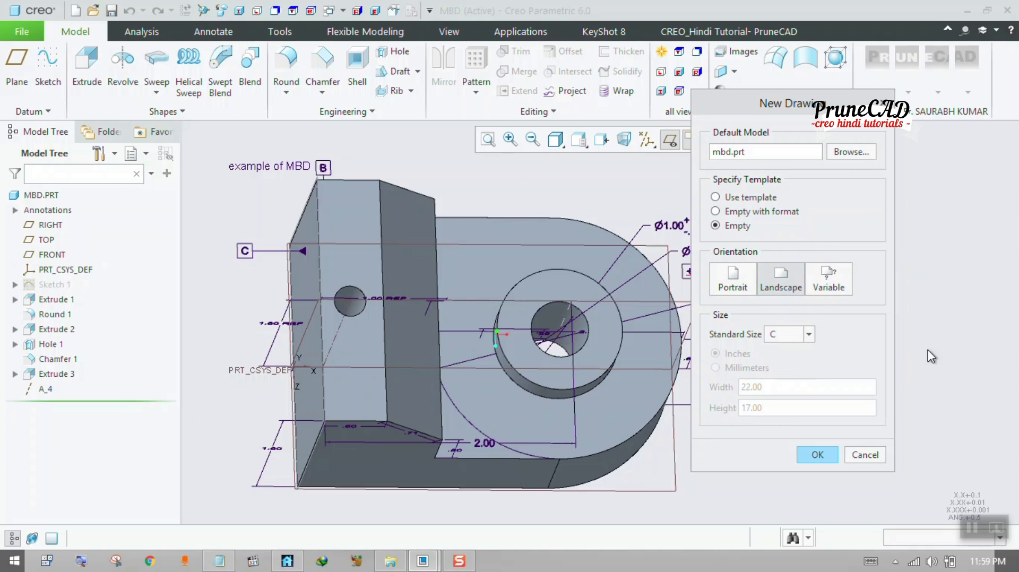
left_click(825, 279)
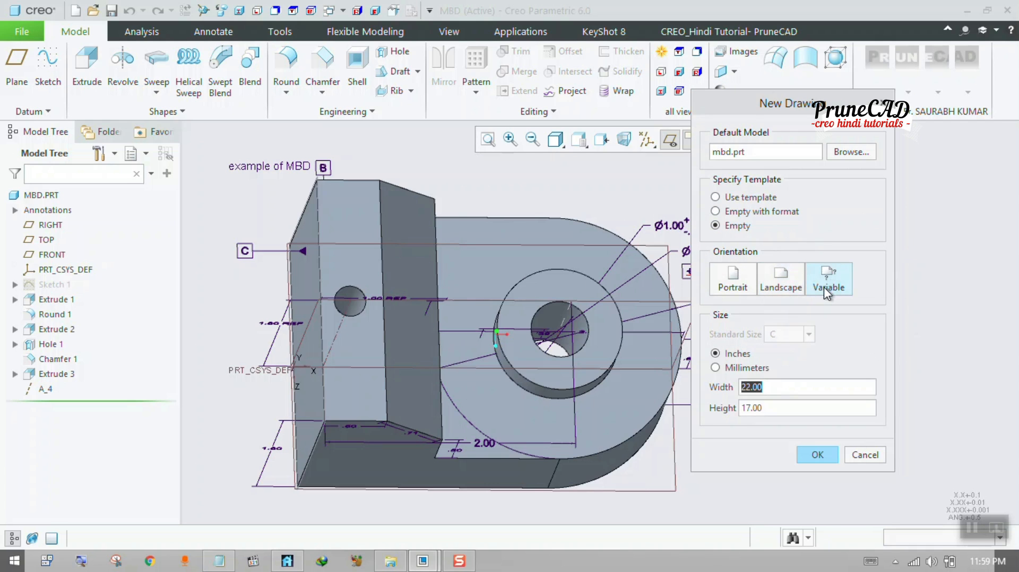
left_click(779, 289)
left_click(809, 337)
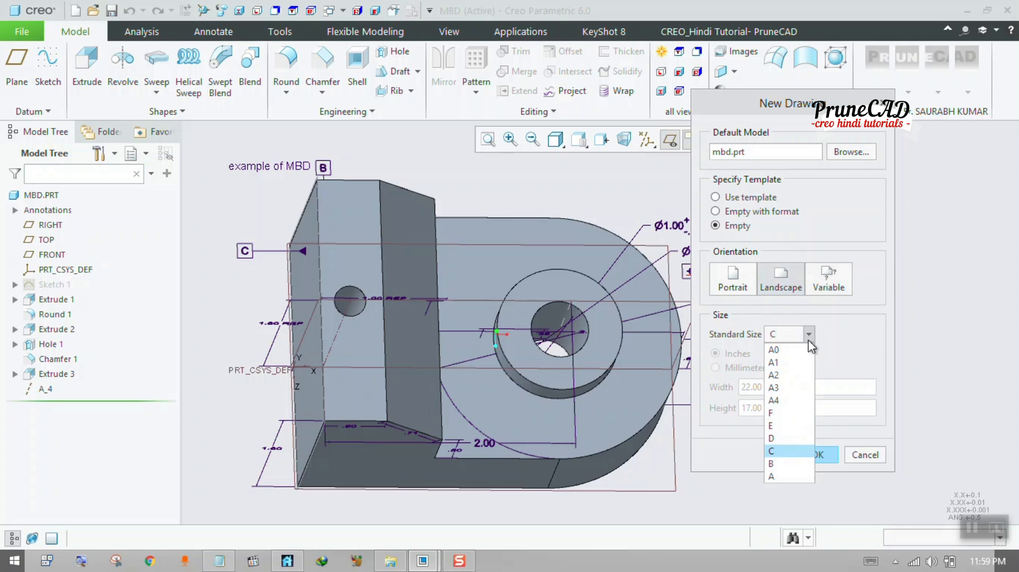
left_click(851, 334)
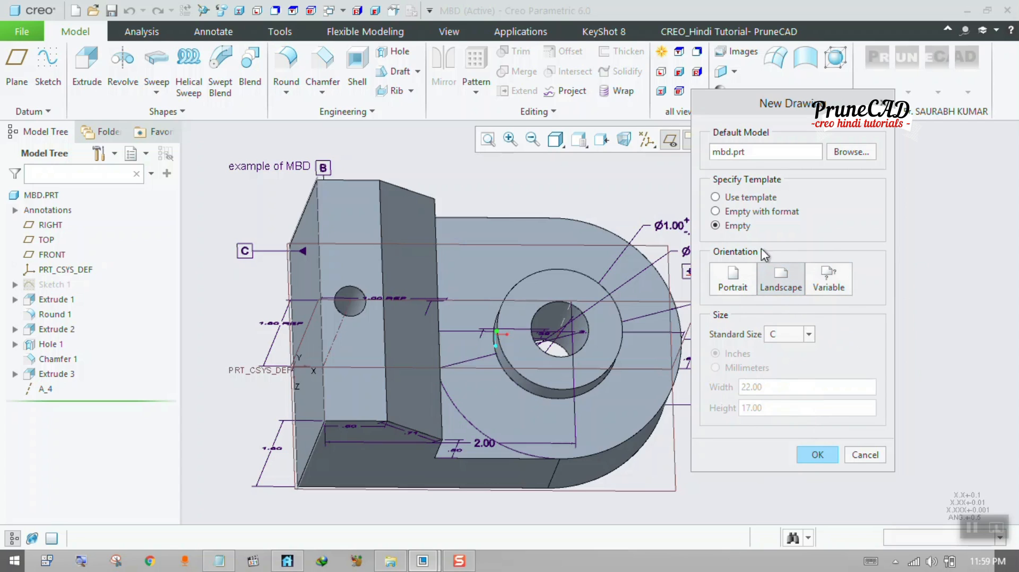
- Create the drawing of mbd.prt from the a4_drawing template and maximize its window
left_click(733, 198)
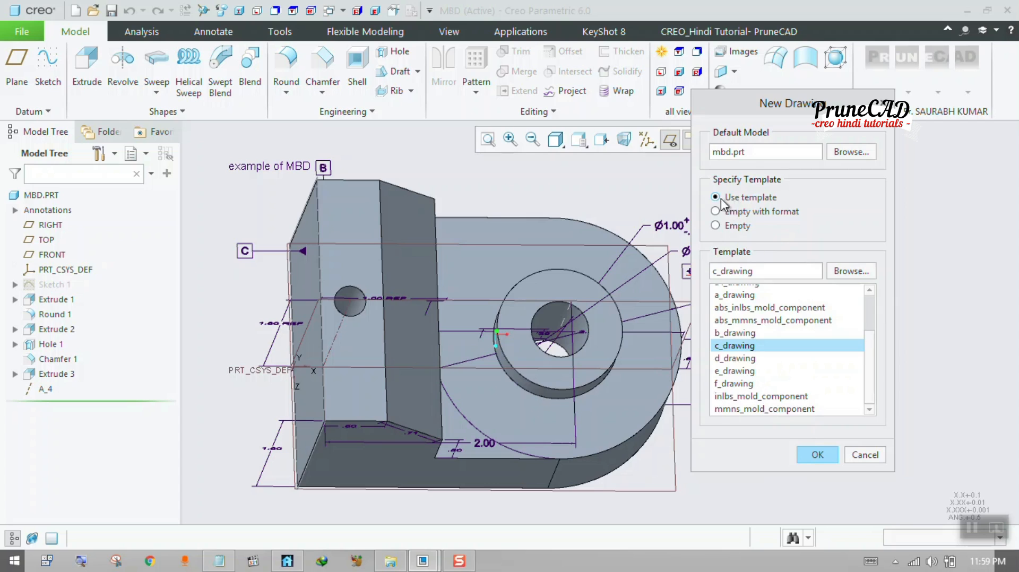
scroll(861, 354, "up", 2)
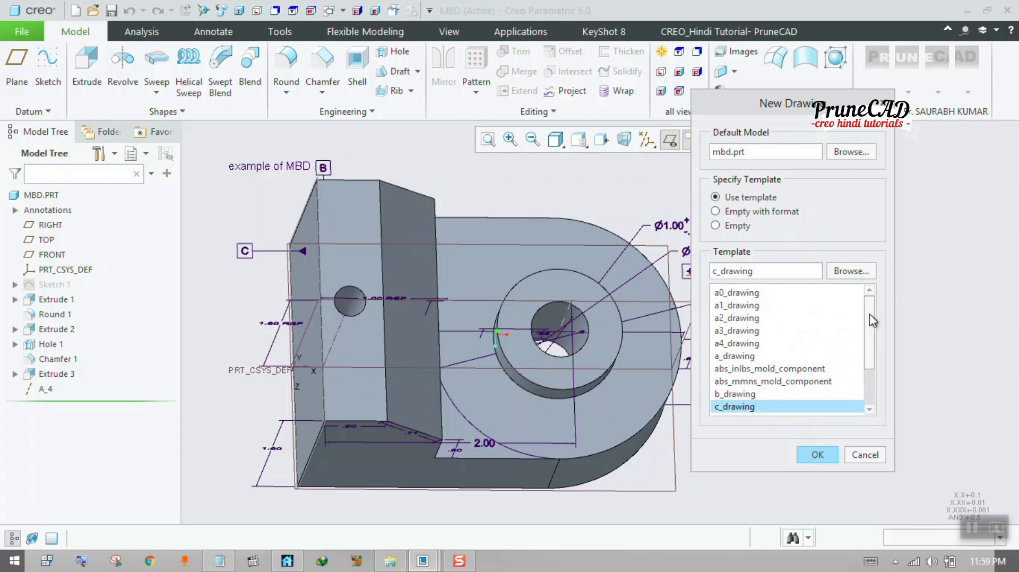
left_click(743, 342)
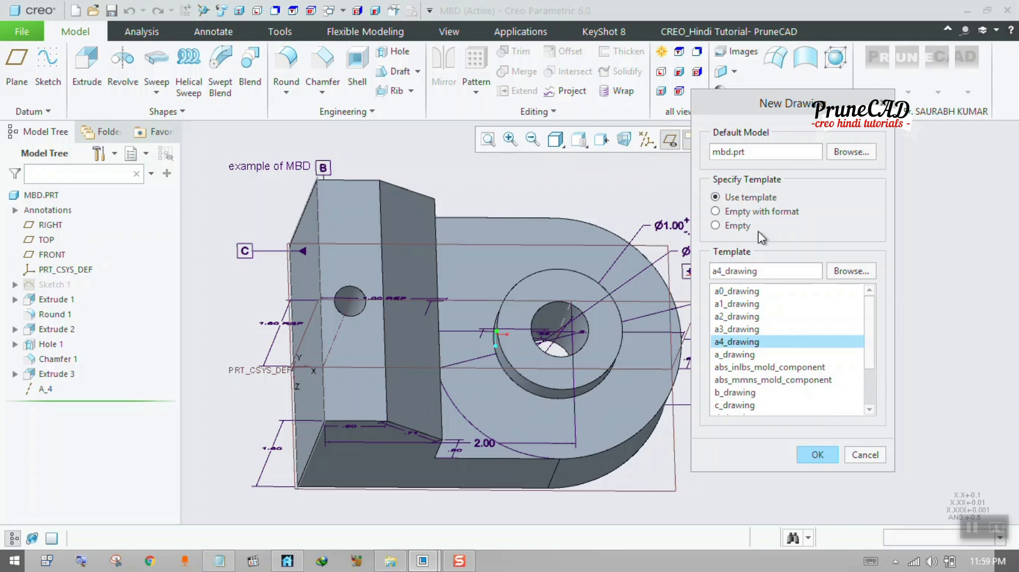
left_click(817, 454)
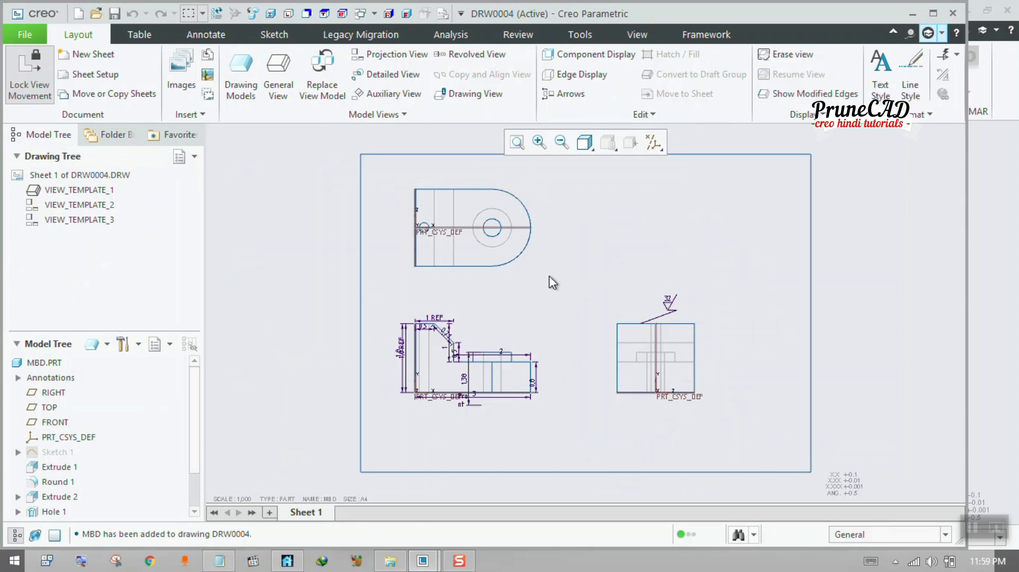
scroll(457, 267, "down", 2)
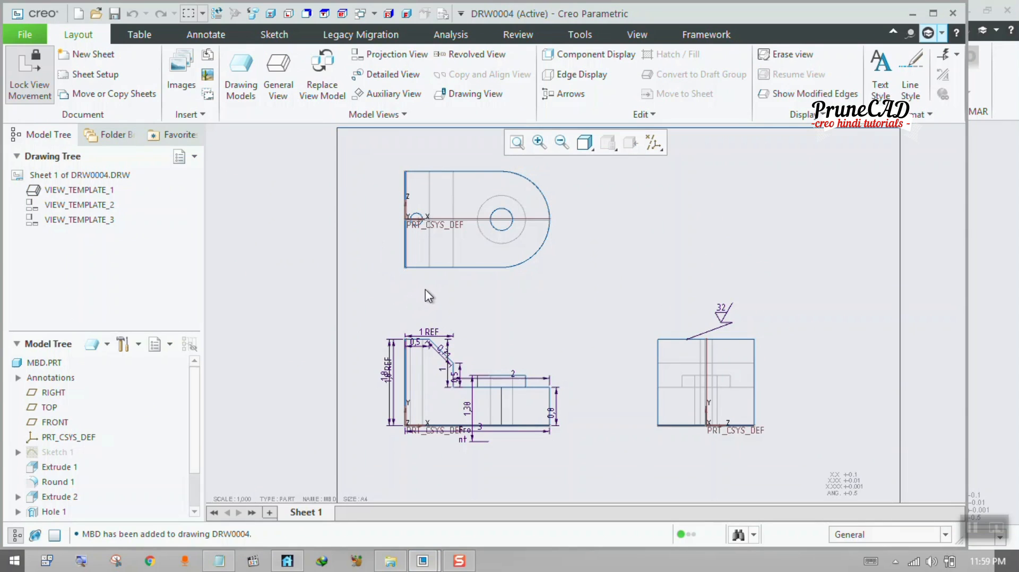
left_click(933, 14)
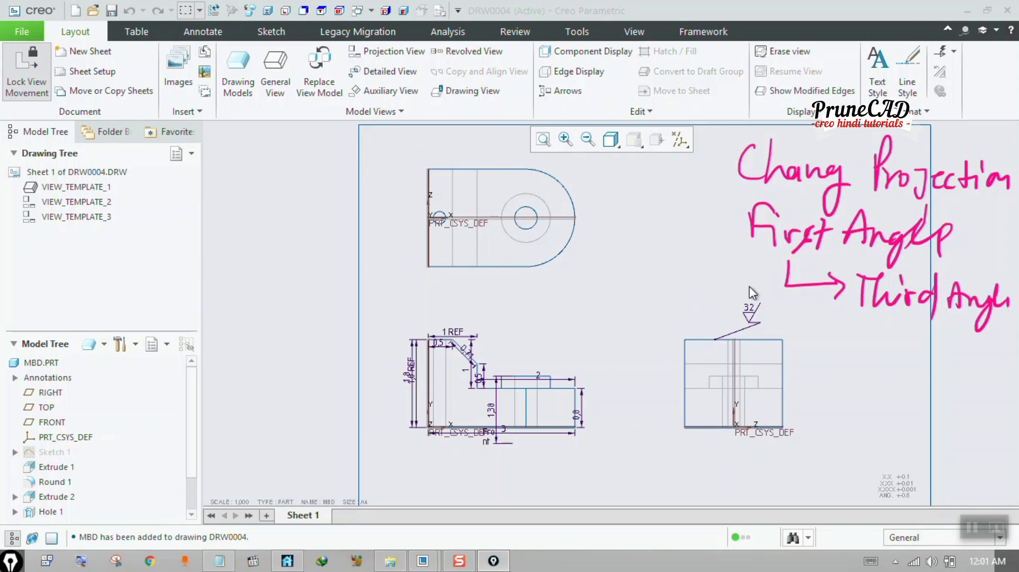
- Open the Detail Options of the active drawing from its Drawing Properties for changing
left_click(20, 37)
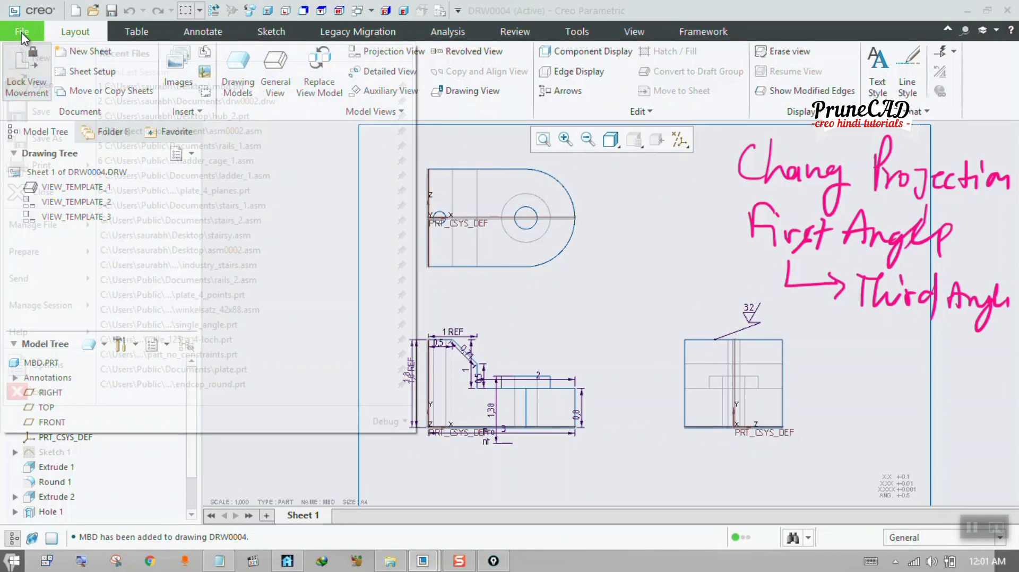
mouse_move(50, 252)
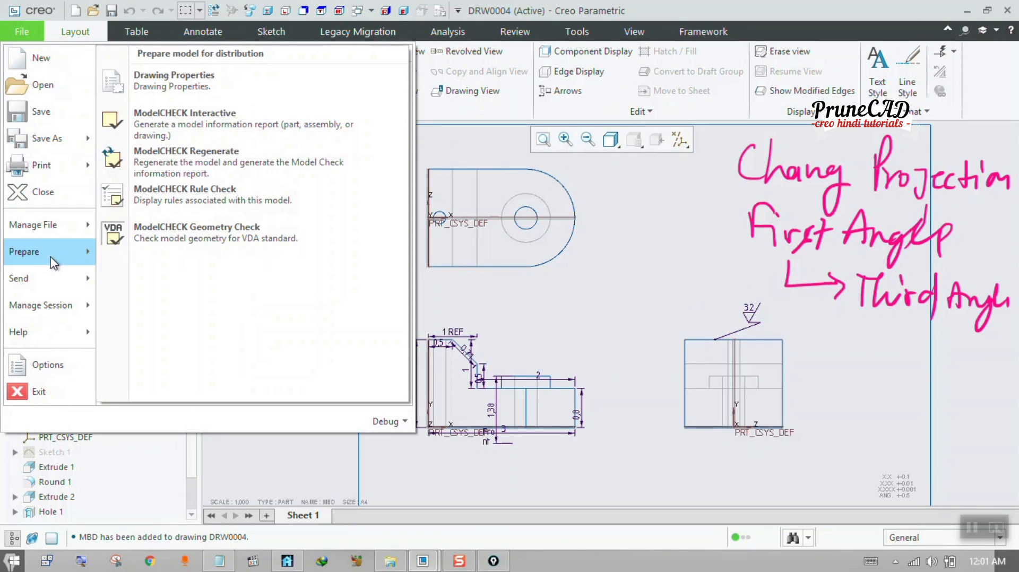
right_click(177, 87)
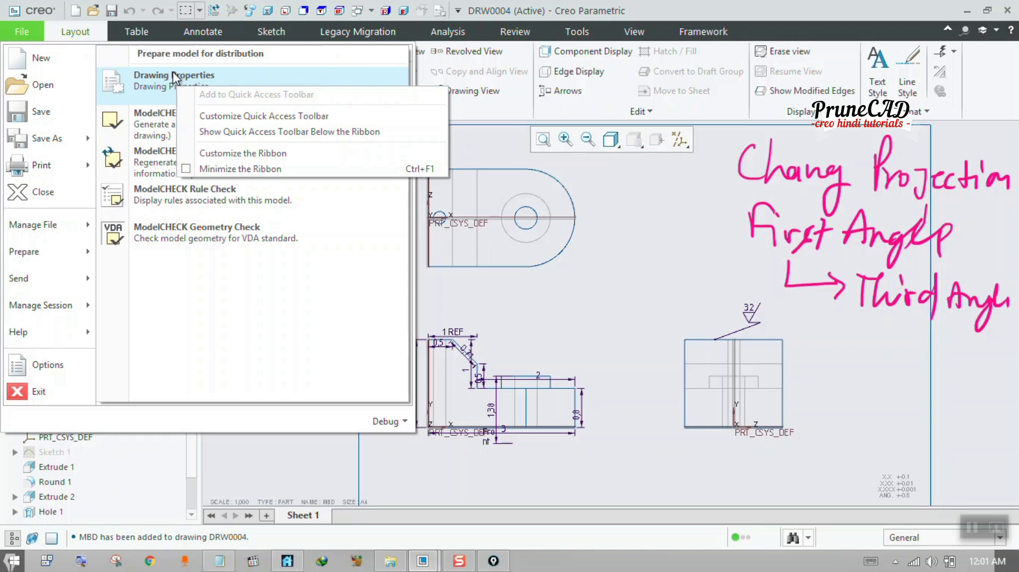
left_click(164, 85)
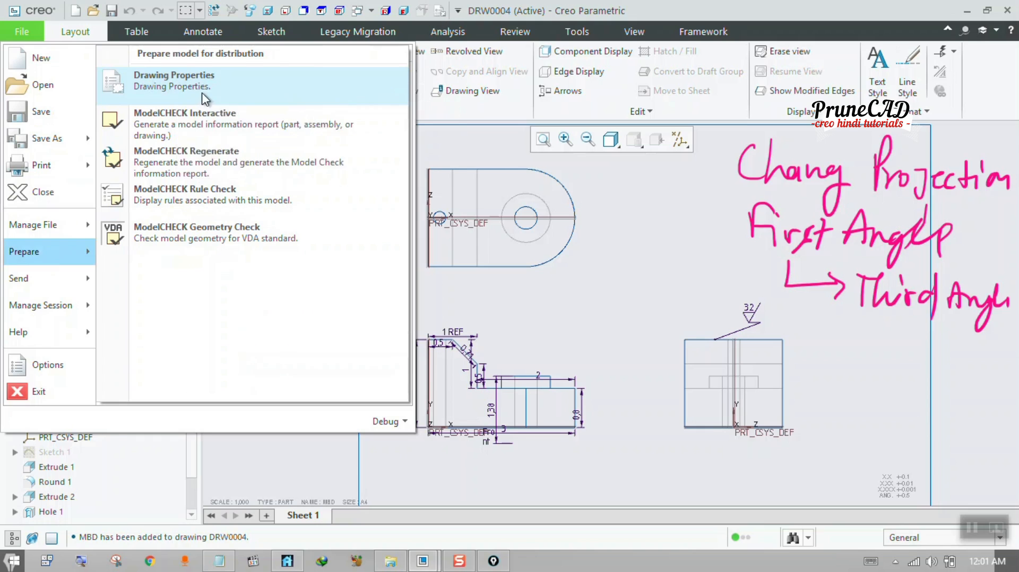
left_click(201, 93)
mouse_move(501, 212)
left_mouse_down()
mouse_move(454, 207)
mouse_move(358, 123)
left_mouse_up()
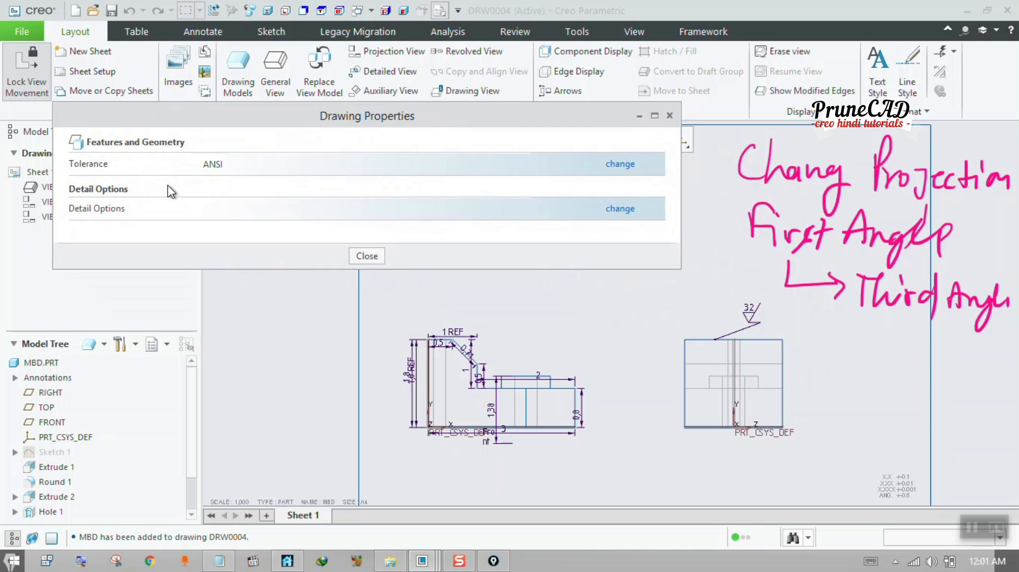
left_click(621, 211)
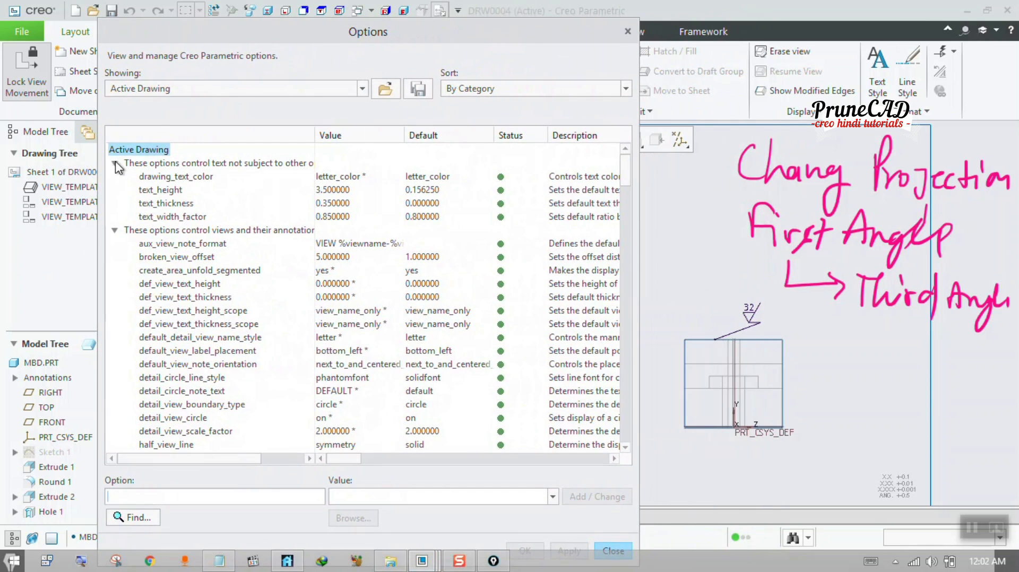
- Set the drawing's projection_type option to third_angle, then close the options and drawing properties
left_click(115, 164)
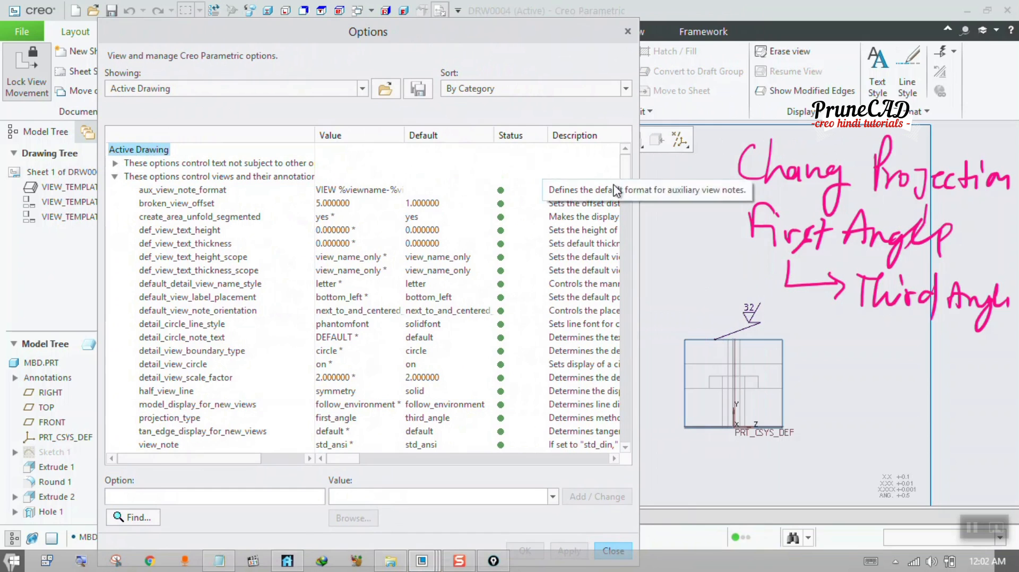
scroll(626, 183, "down", 2)
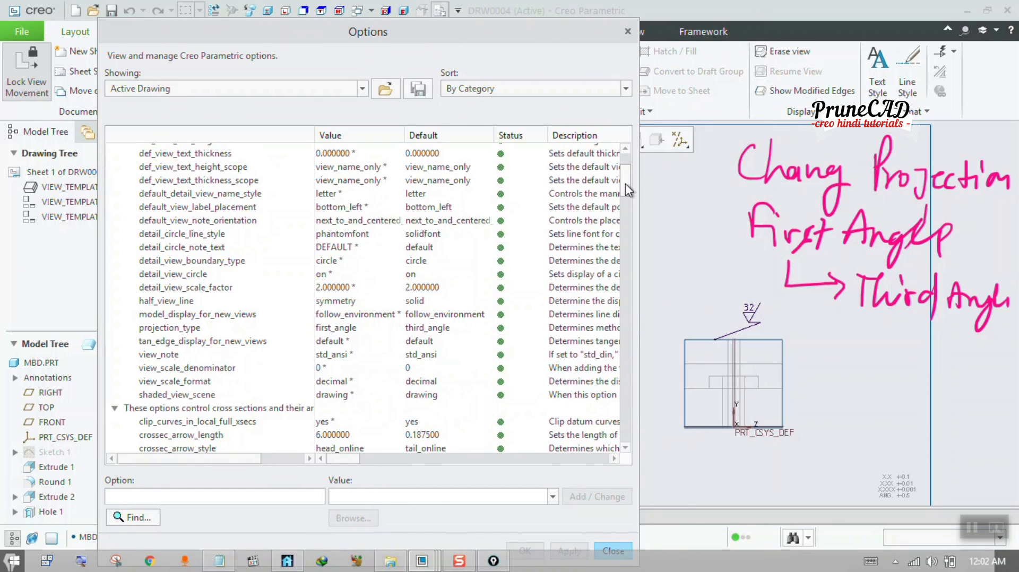
scroll(625, 184, "down", 3)
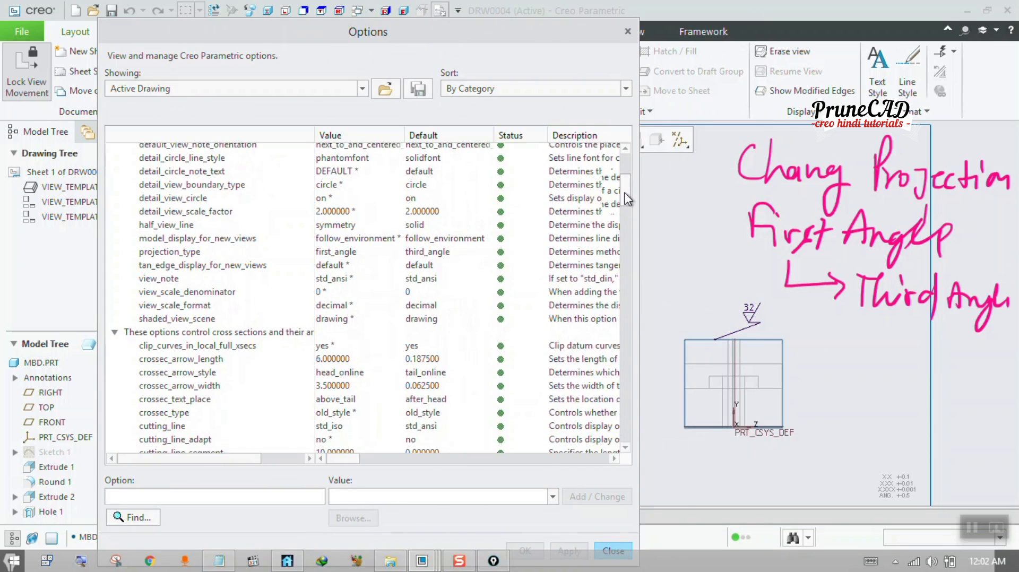
left_click(346, 246)
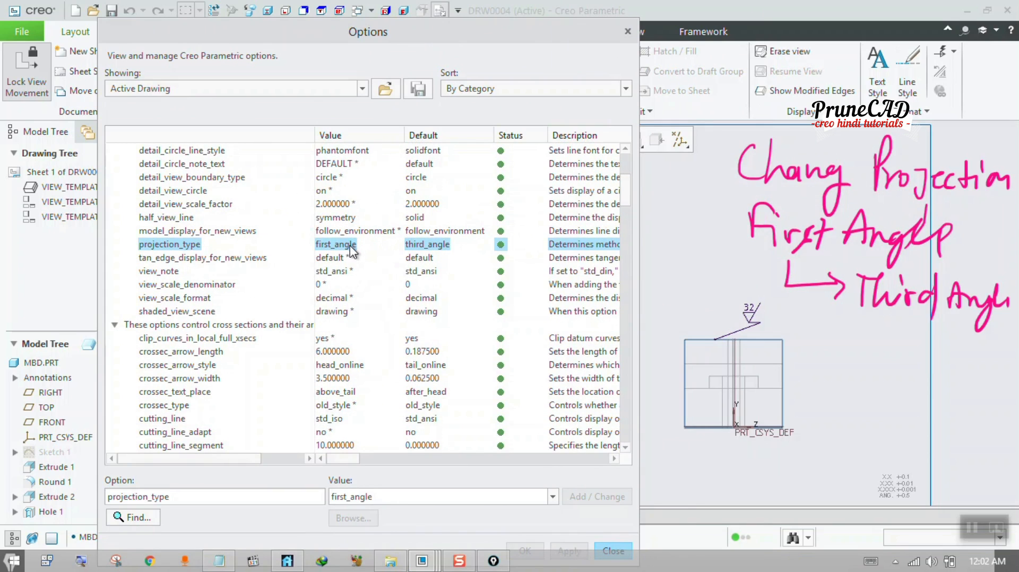
left_click(553, 496)
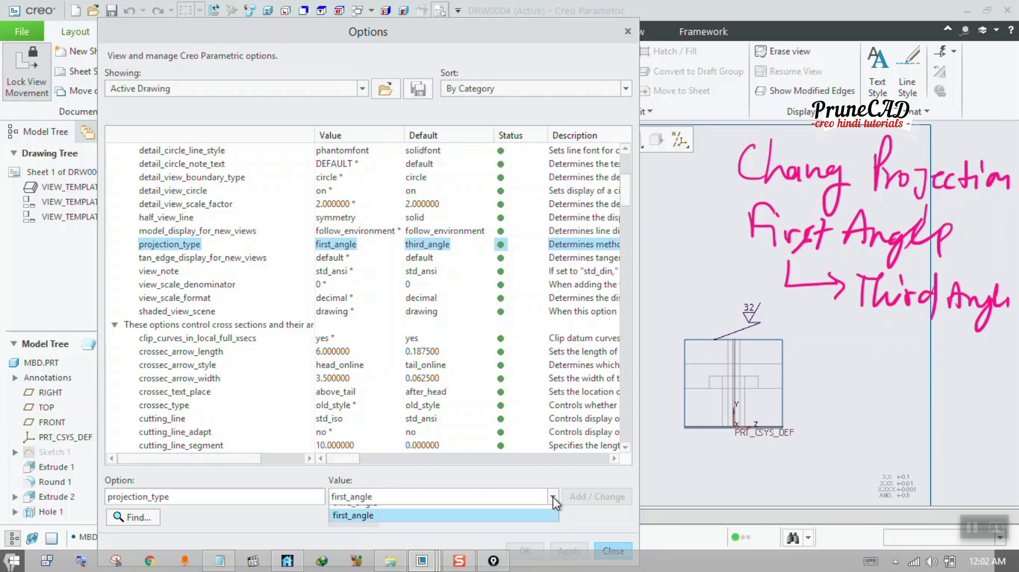
left_click(463, 512)
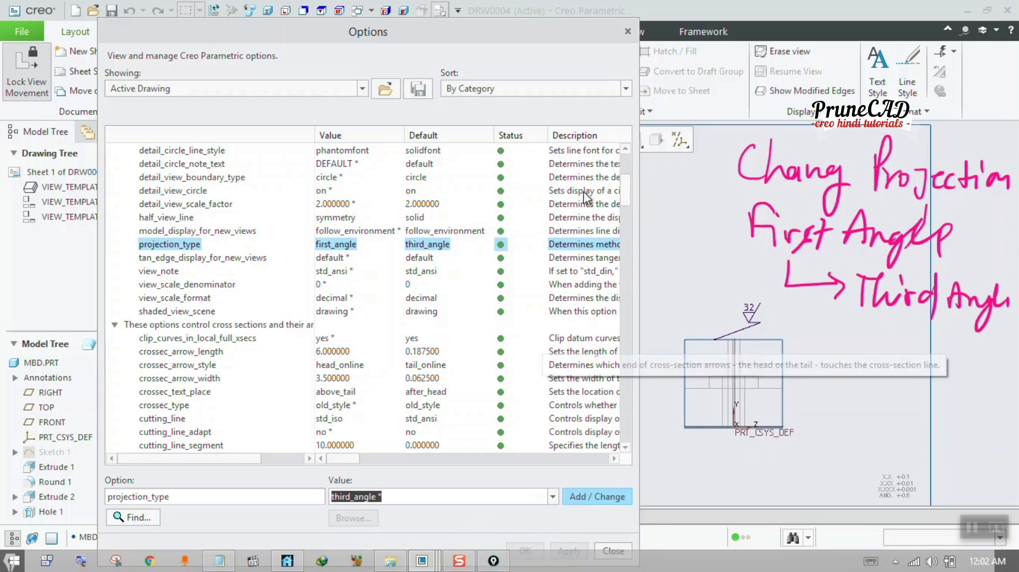
left_click_drag(576, 41, 582, 25)
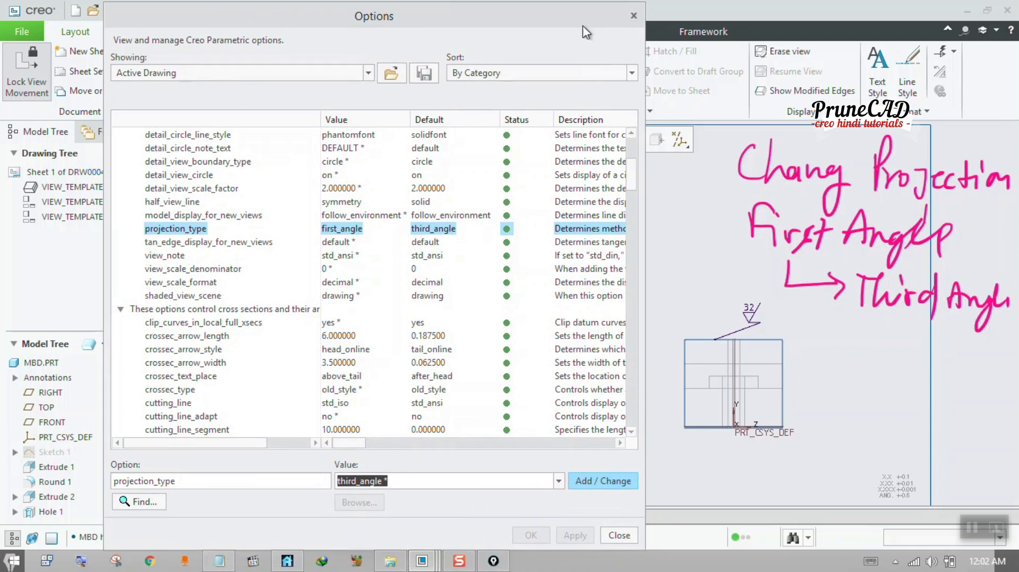
left_click(607, 482)
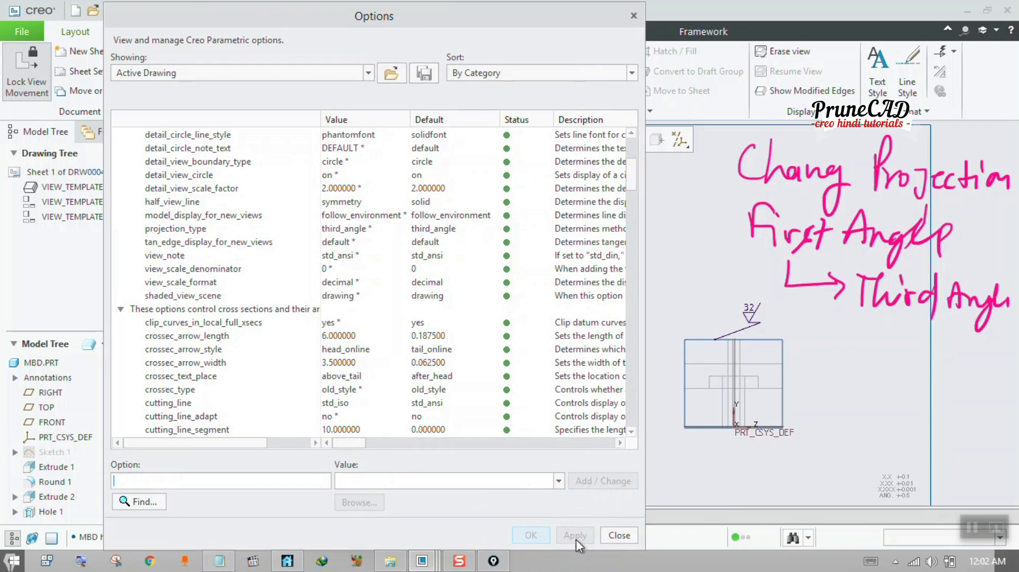
left_click(617, 536)
left_click(371, 256)
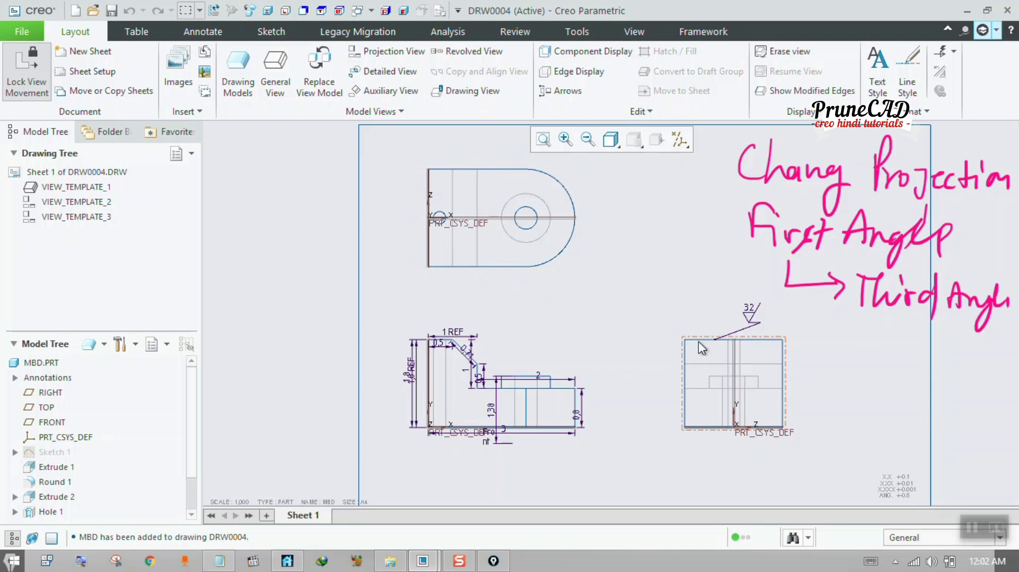
- Delete the top view above the front view and the side view beside it
left_click(555, 255)
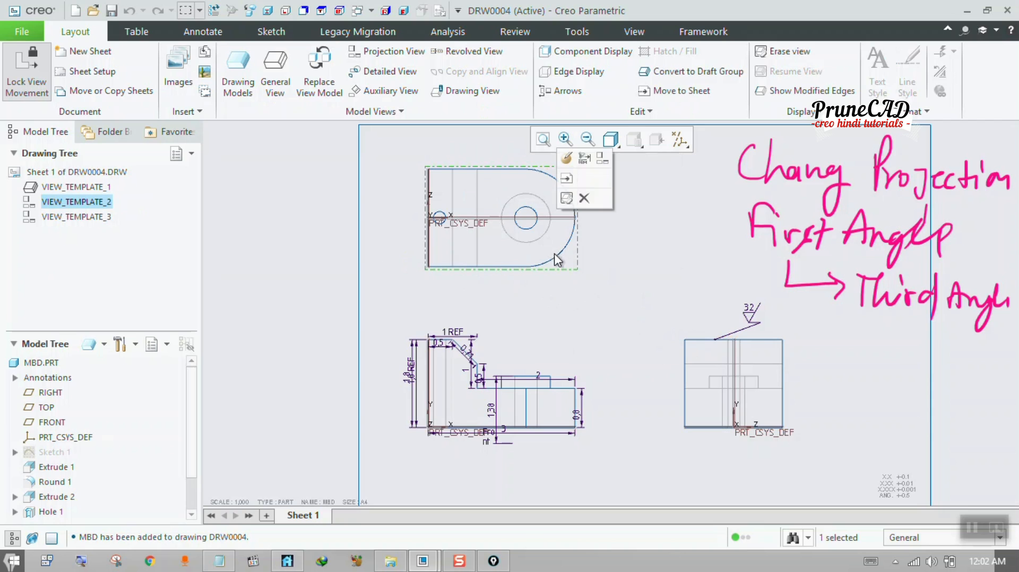
key("Delete")
left_click(683, 351)
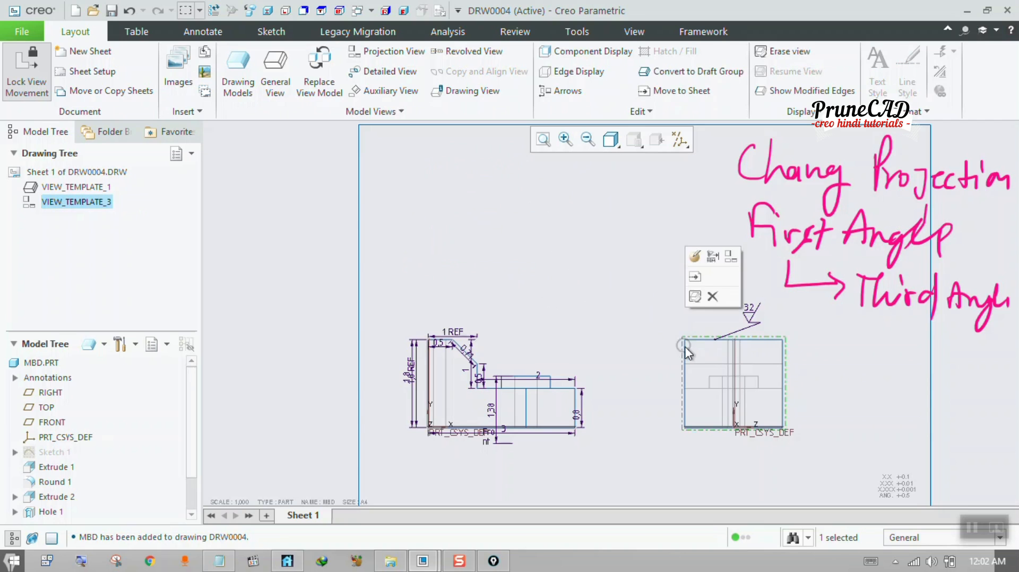
key("Delete")
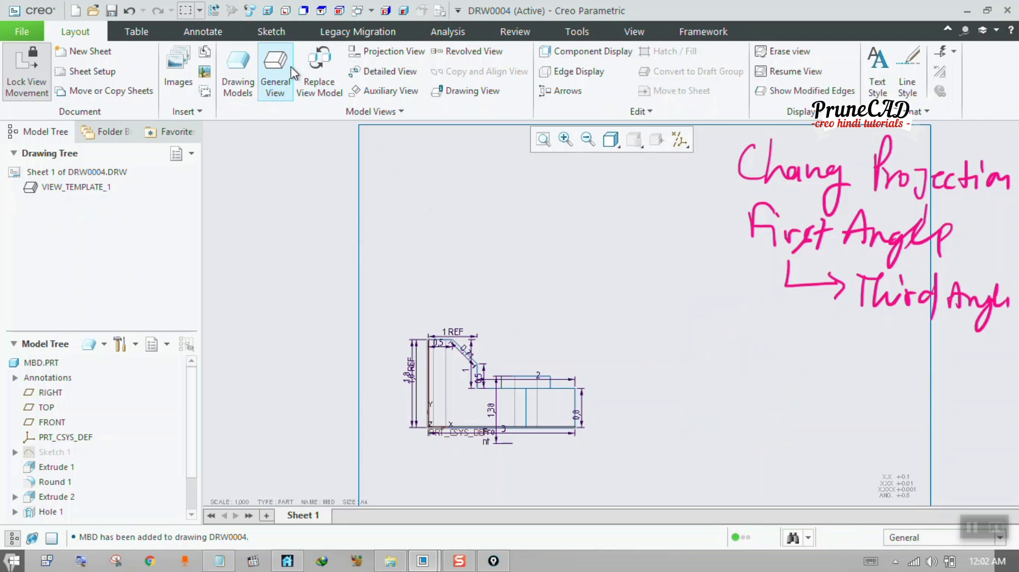
- Add two projection views from the front view, one above it and one to its right
left_click(444, 365)
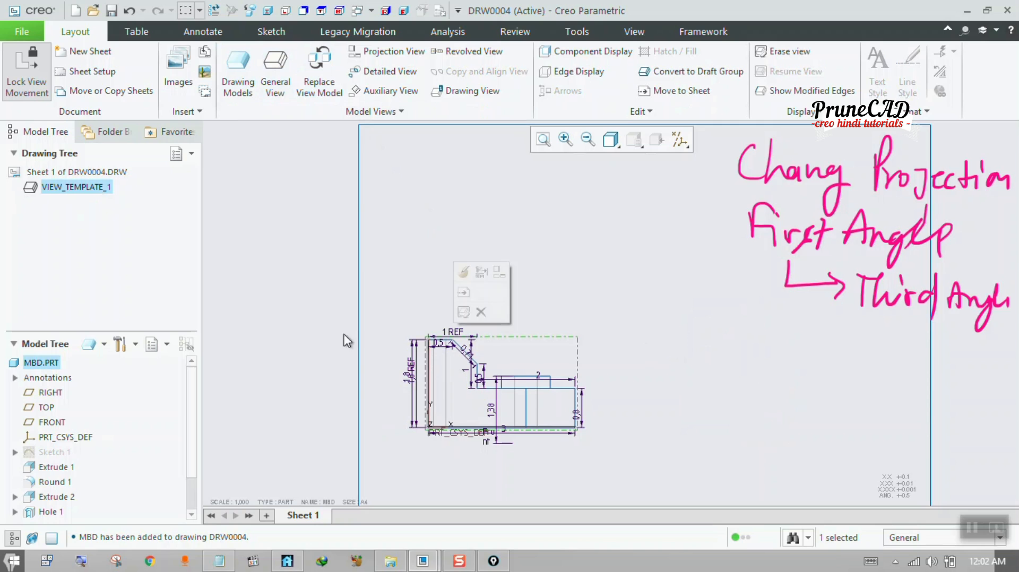
left_click(385, 52)
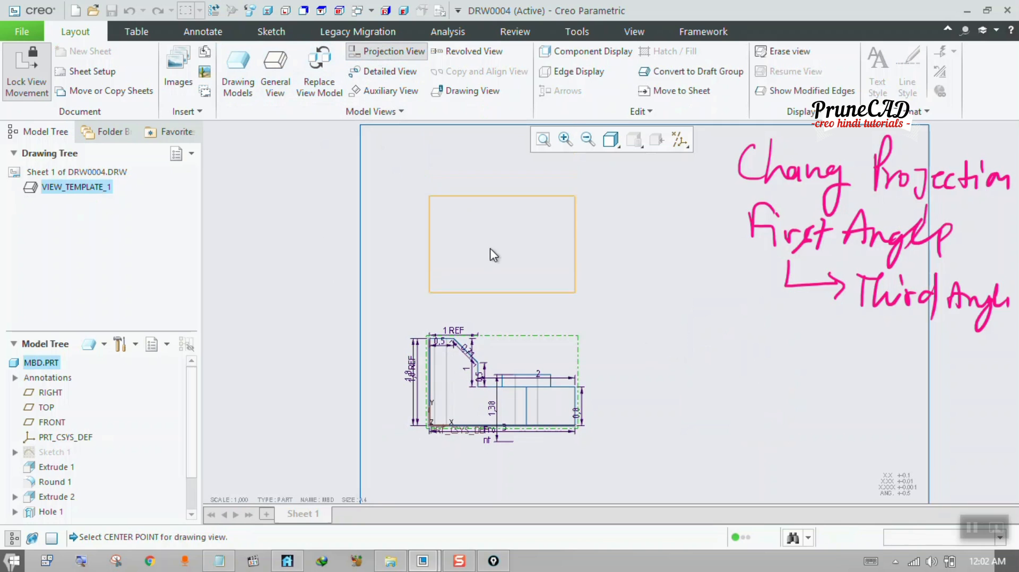
left_click(491, 226)
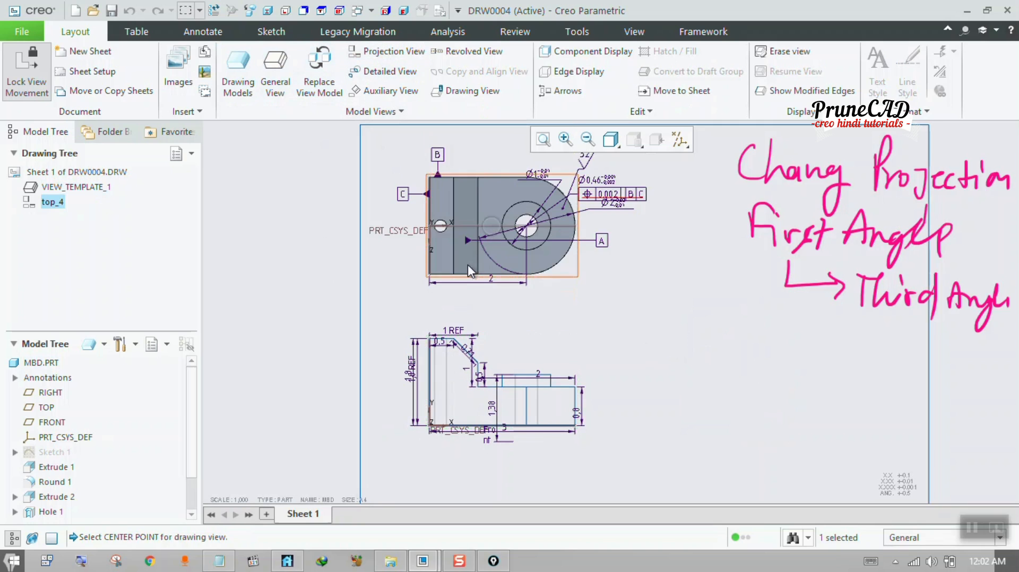
left_click(545, 365)
left_click(366, 52)
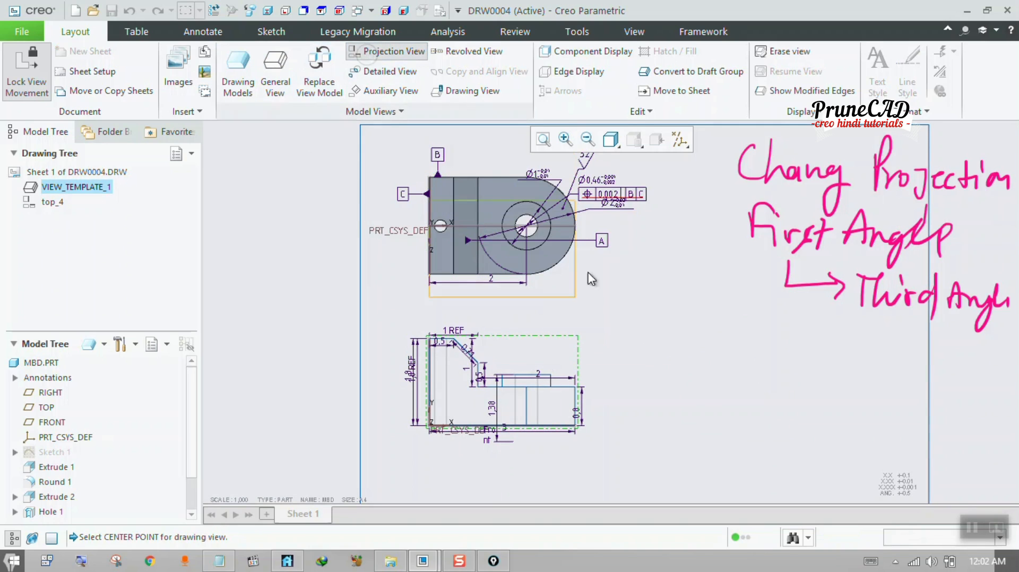
left_click(685, 368)
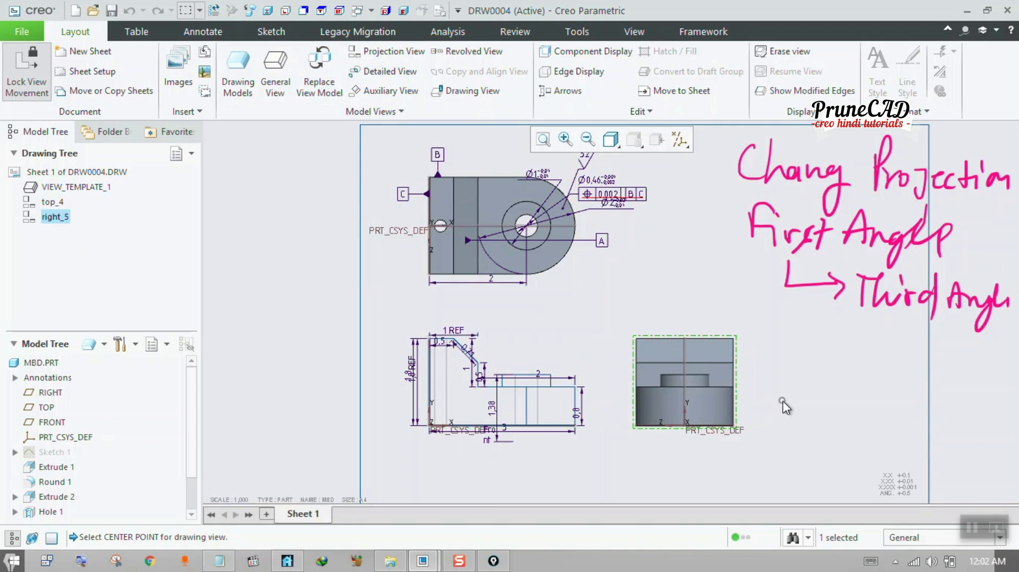
- Set the display style of the side view right_5 to Hidden
left_click(663, 363)
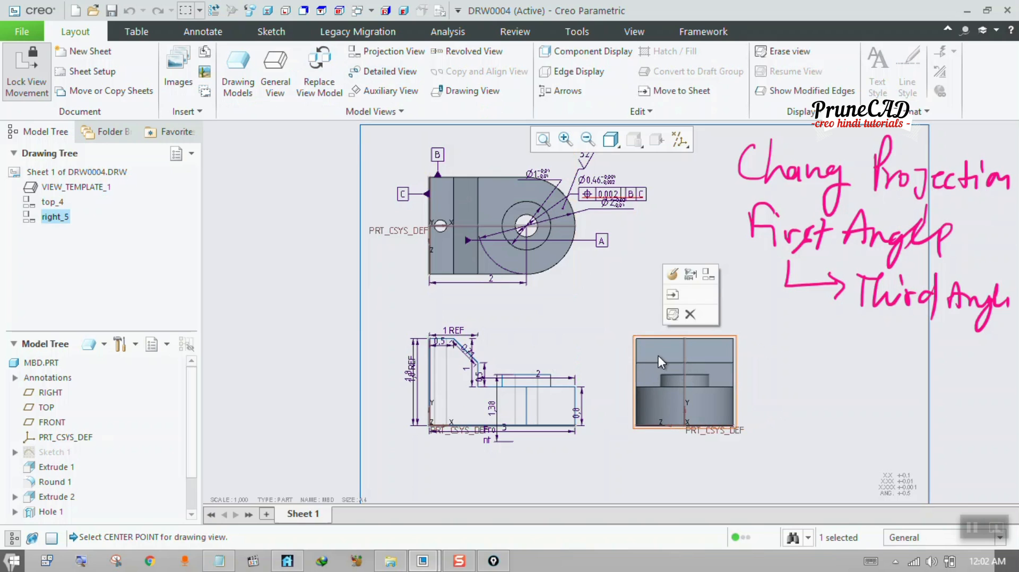
double_click(635, 346)
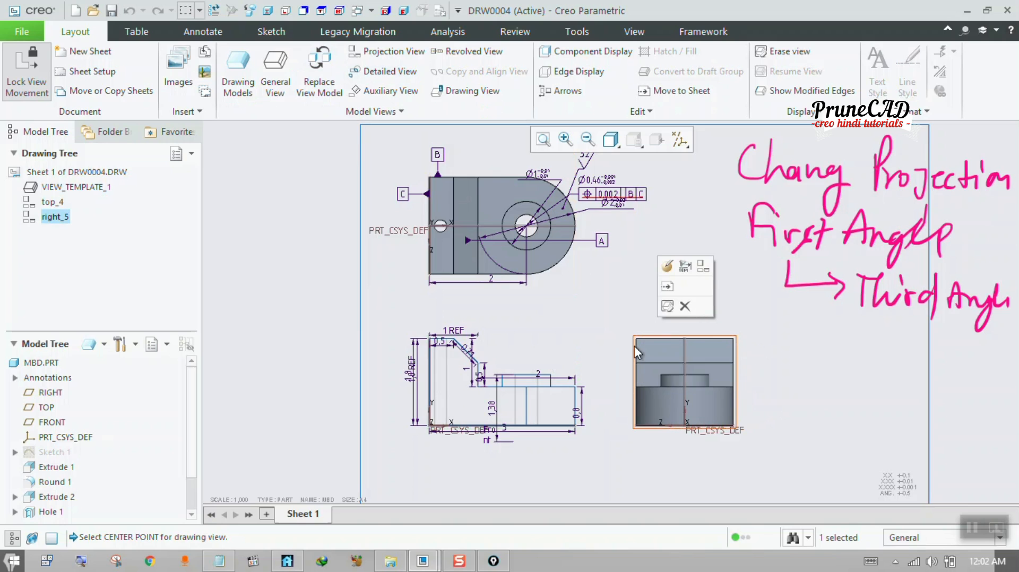
mouse_move(733, 140)
left_mouse_down()
mouse_move(379, 149)
mouse_move(350, 115)
left_mouse_up()
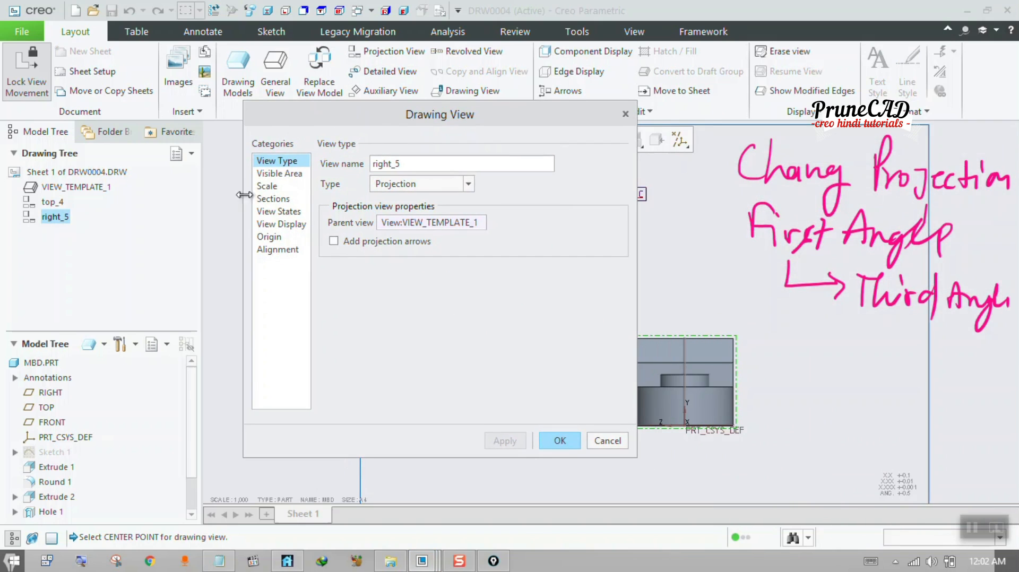
left_click(280, 225)
left_click(430, 180)
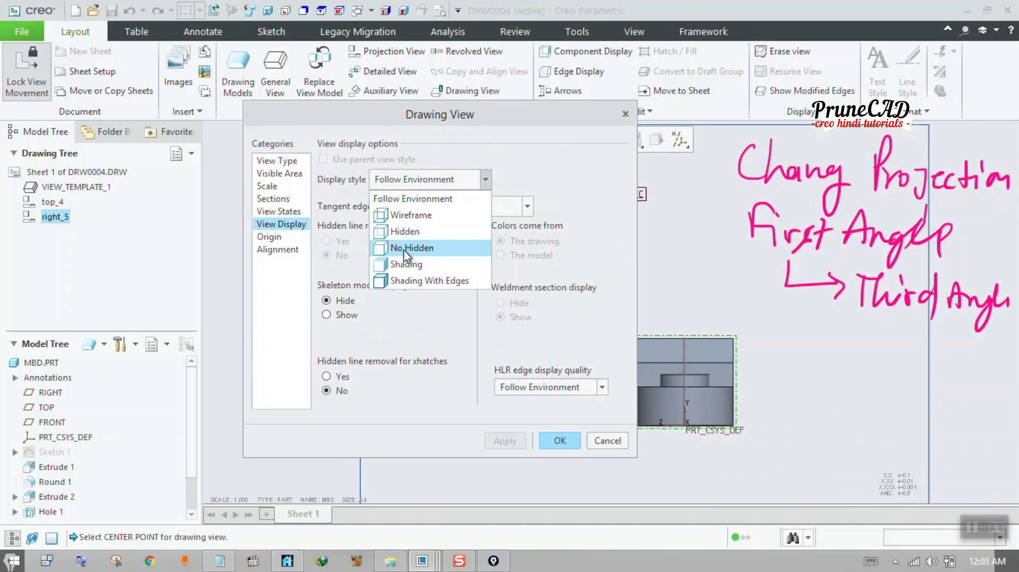
left_click(403, 231)
left_click(504, 441)
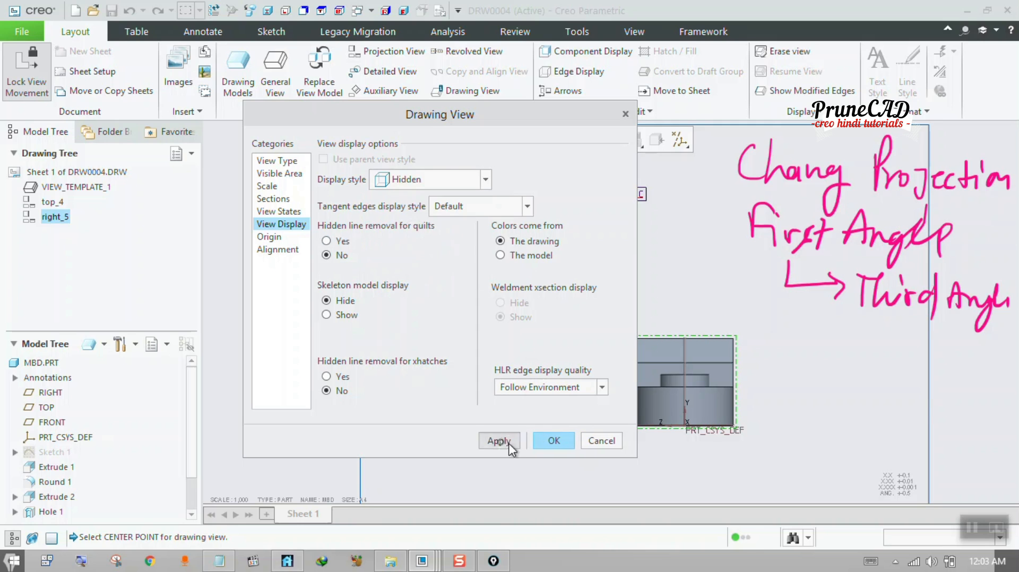
left_click(559, 441)
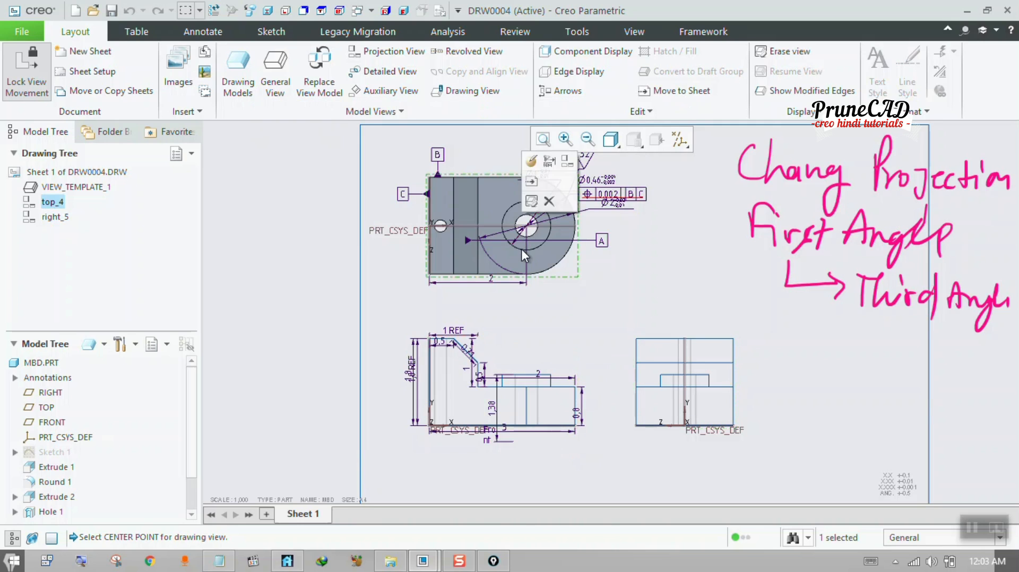
- Set the display style of the top view top_4 to No Hidden
double_click(521, 249)
left_click(286, 212)
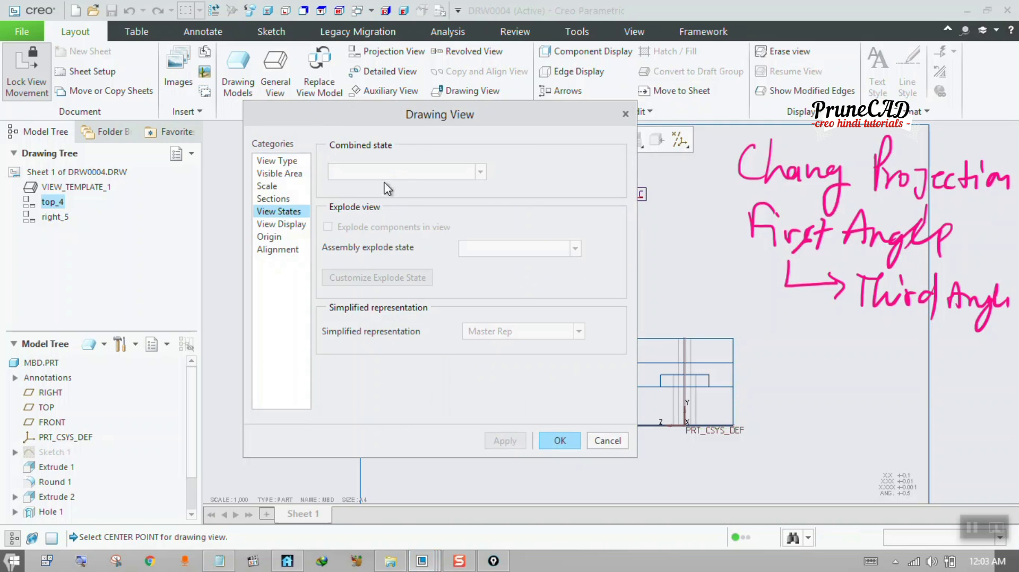
left_click(282, 224)
left_click(480, 180)
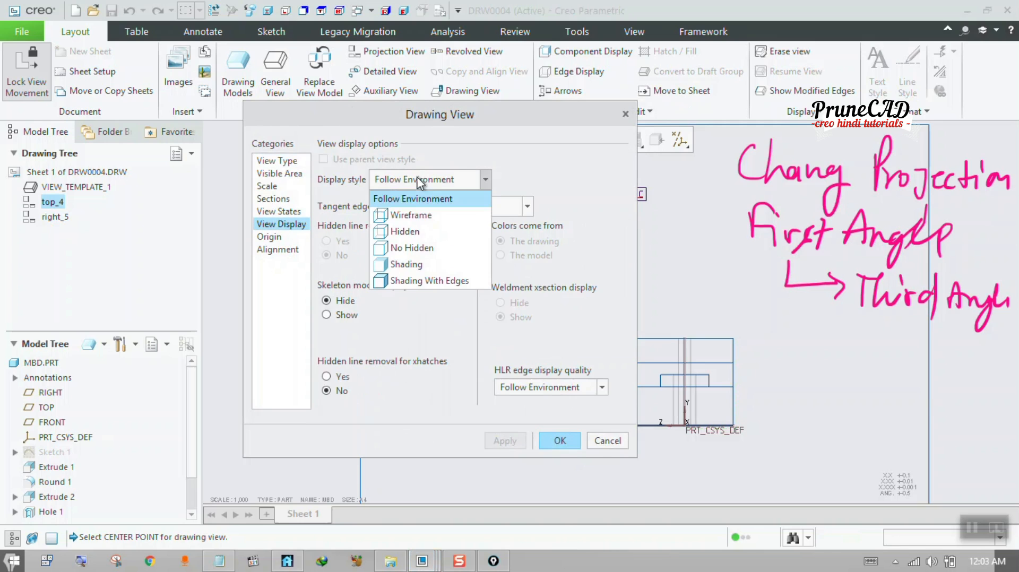
left_click(414, 247)
left_click(503, 440)
left_click(558, 441)
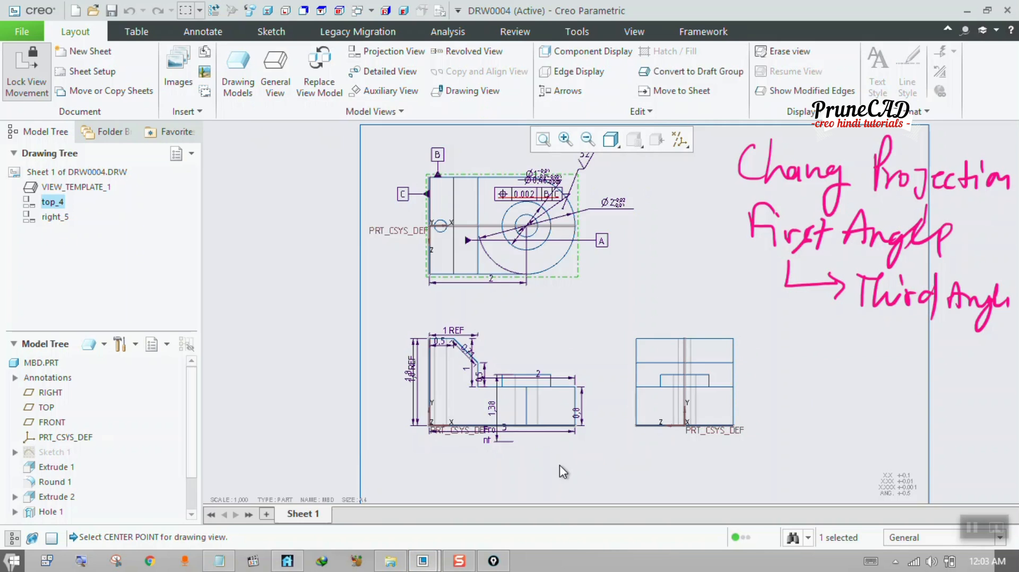
left_click(560, 465)
mouse_move(520, 352)
middle_mouse_down()
mouse_move(504, 366)
mouse_move(480, 361)
middle_mouse_up()
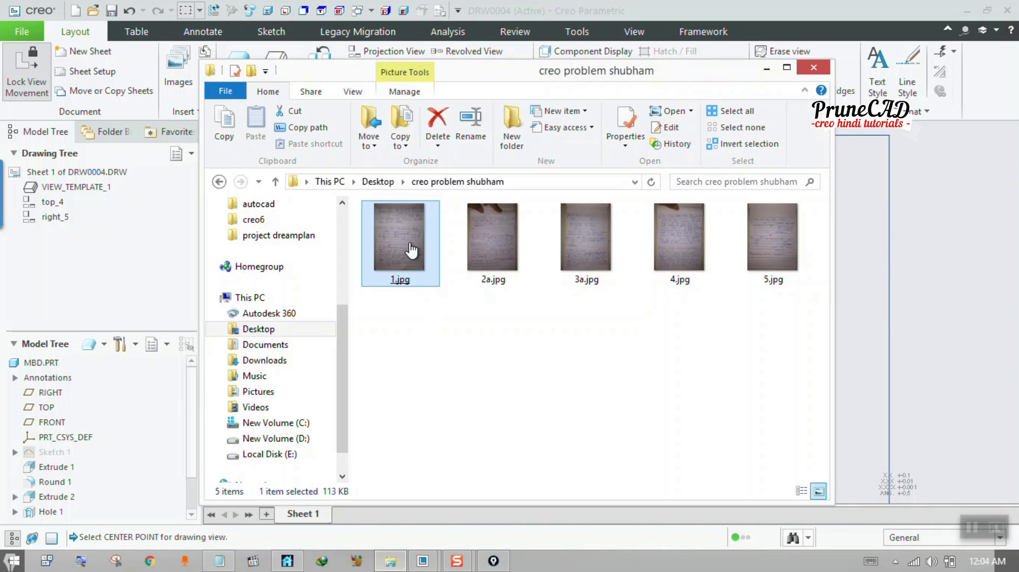
- Open the note image 1.jpg, examine its first question up close, and minimize the viewer and folder windows
left_click(409, 249)
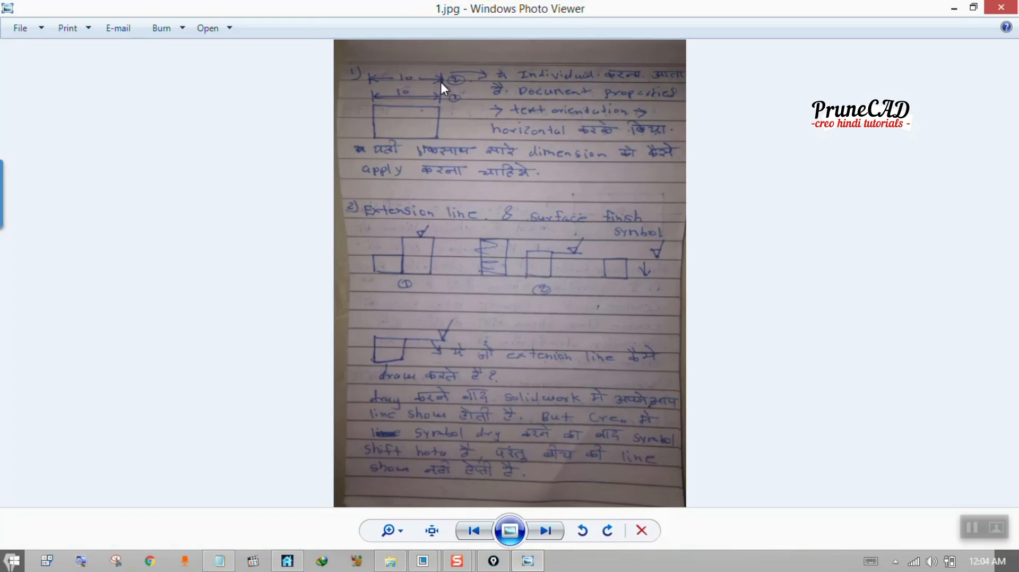
scroll(453, 78, "up", 3)
left_click_drag(455, 126, 457, 167)
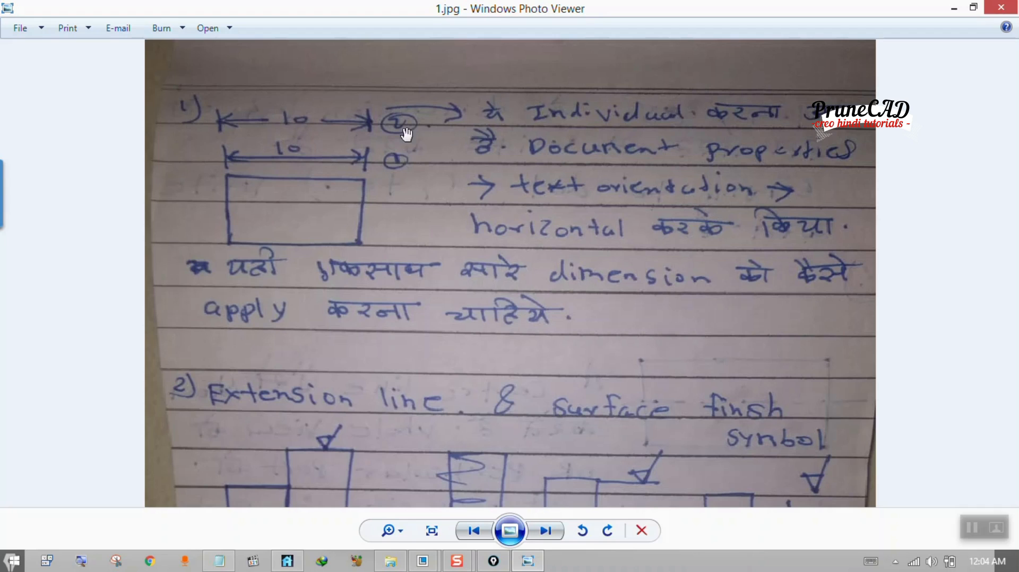
left_click(953, 8)
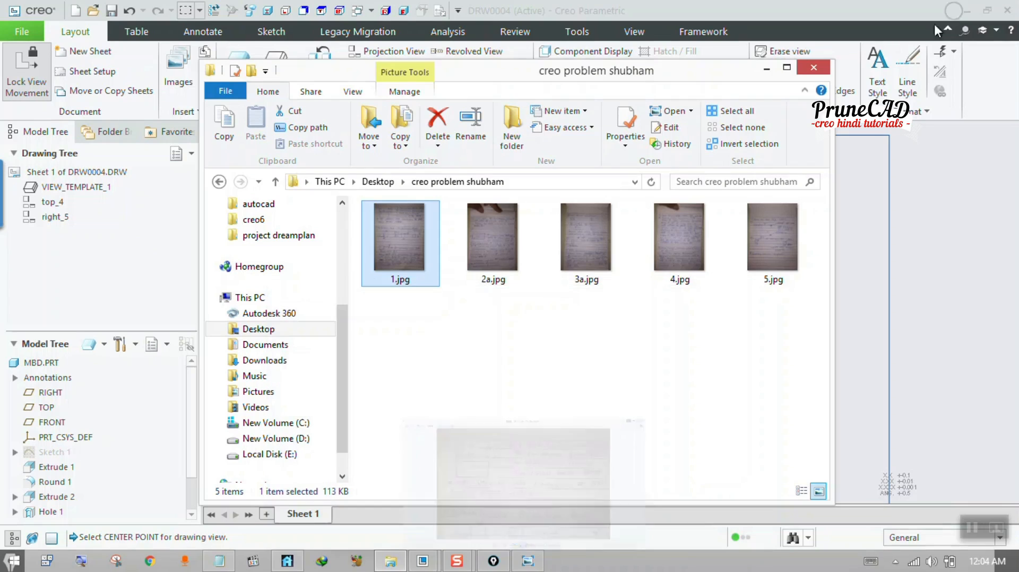
left_click(767, 68)
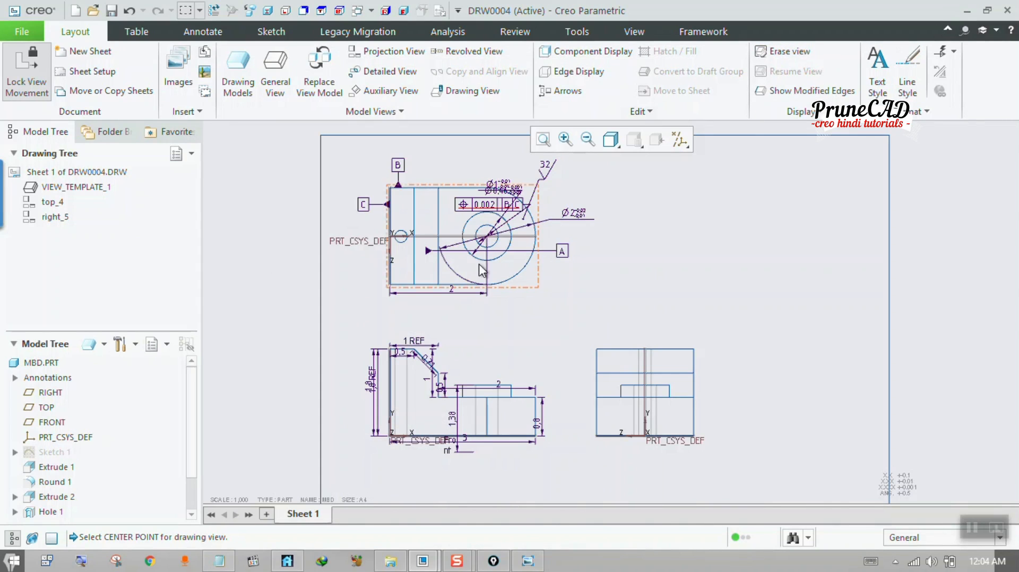
- Switch to the MBD part window and orient the model to the FRONT annotation plane to examine its dimension text orientation
mouse_move(422, 560)
left_click(364, 485)
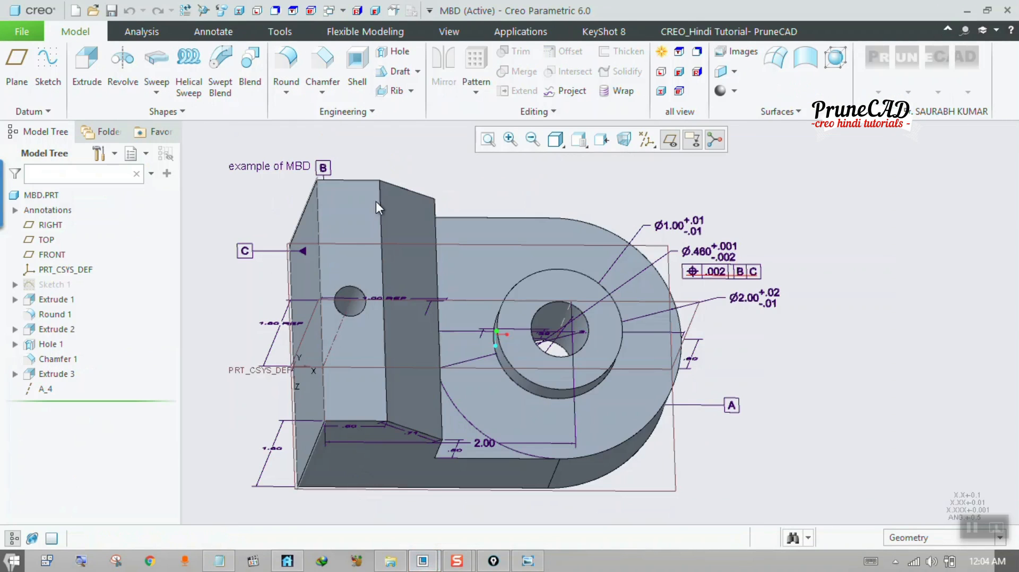
left_click(215, 32)
left_click(226, 80)
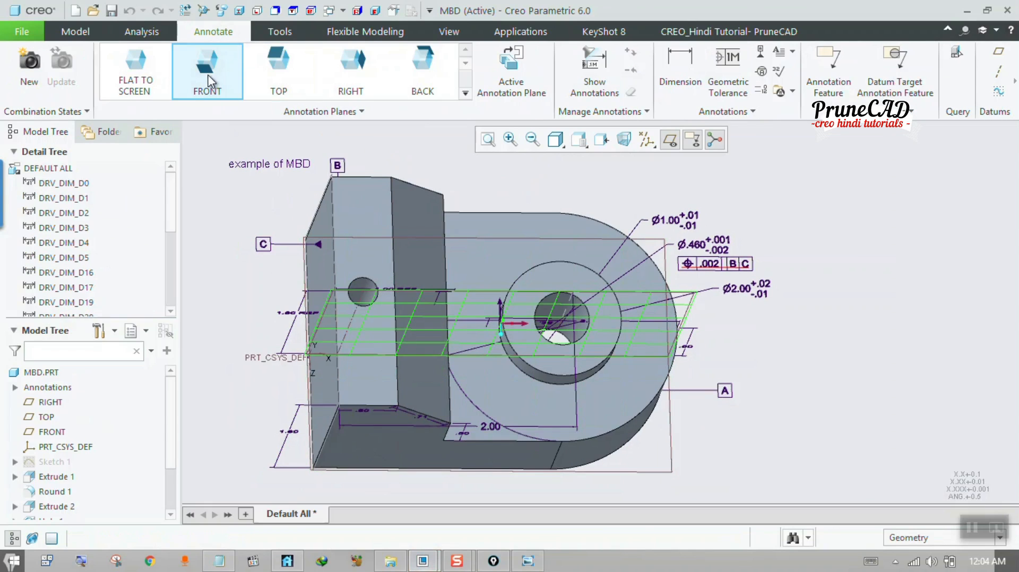
left_click(509, 86)
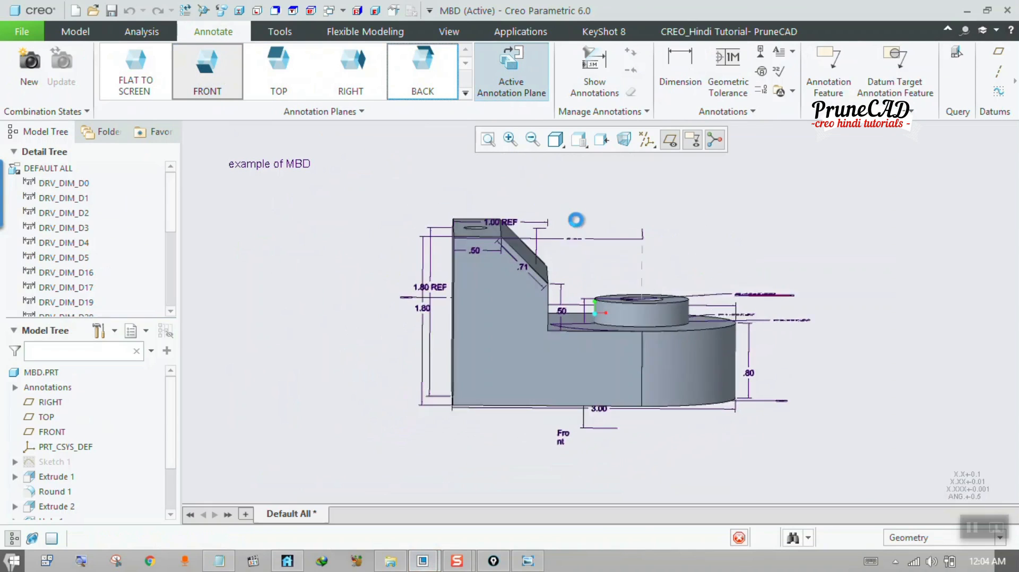
scroll(510, 254, "up", 3)
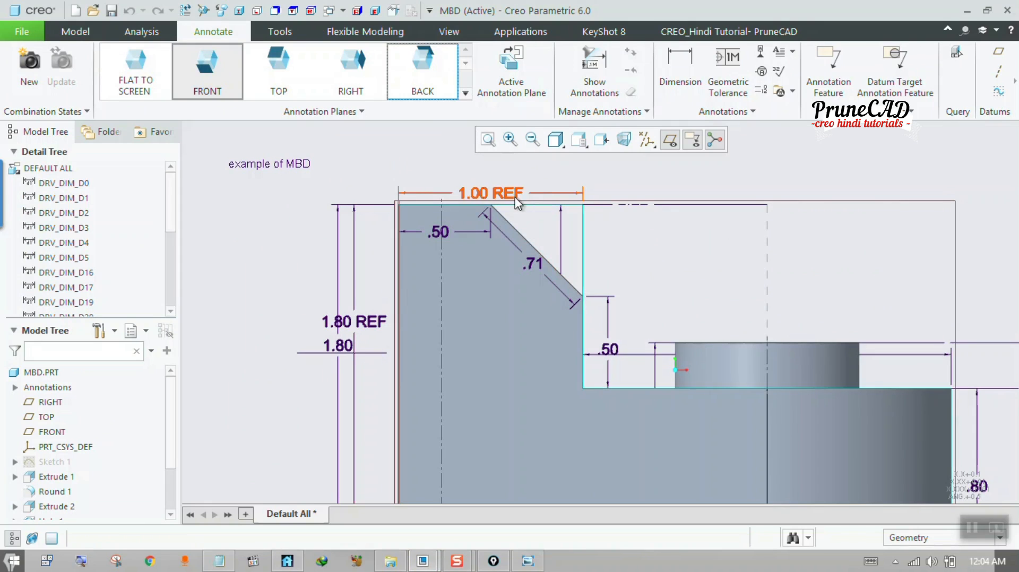
- Return to the DRW0004 drawing and examine how the dimension text is oriented in the front view
mouse_move(429, 567)
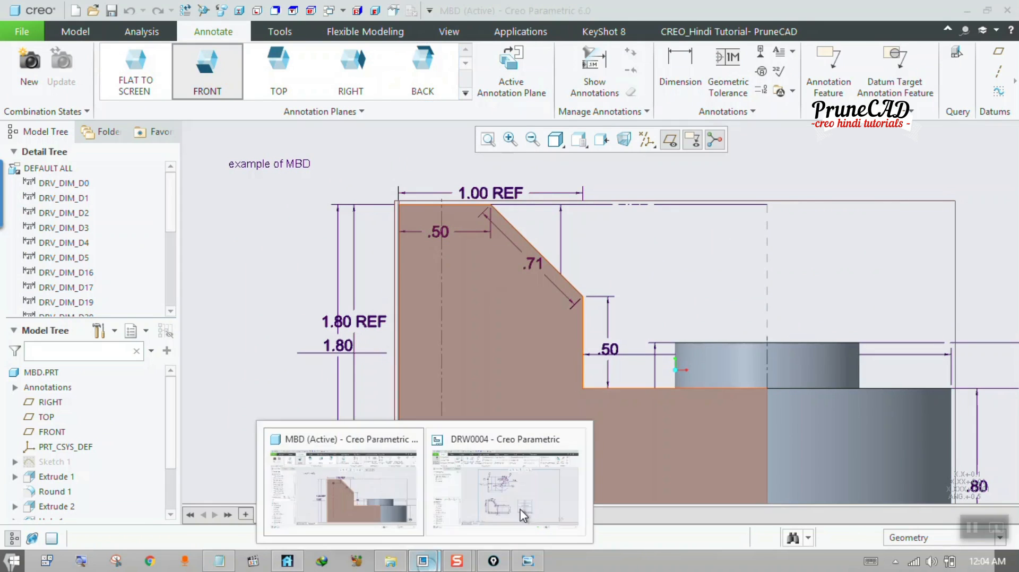
left_click(520, 513)
scroll(441, 272, "up", 2)
scroll(444, 444, "down", 5)
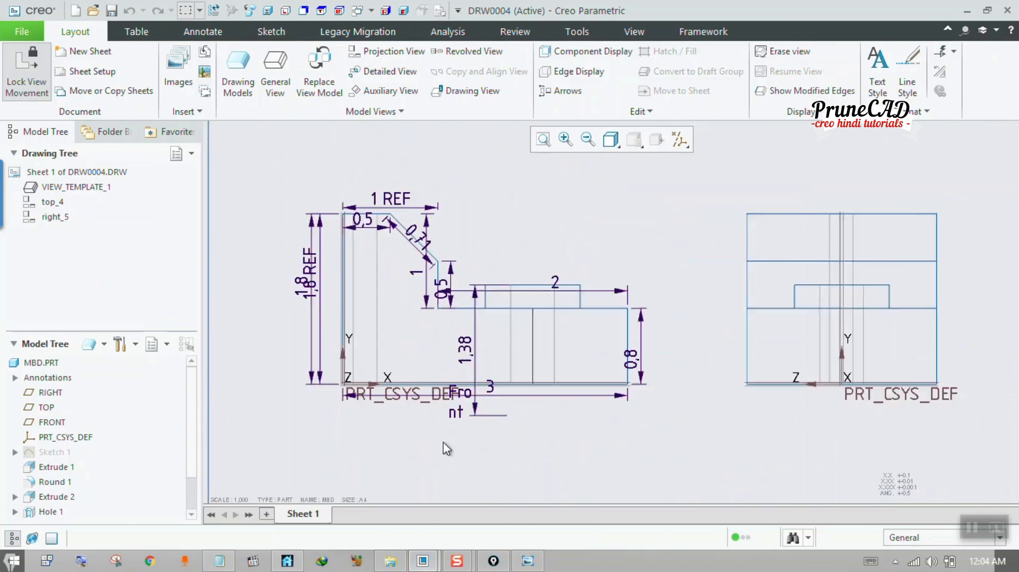
scroll(378, 171, "down", 1)
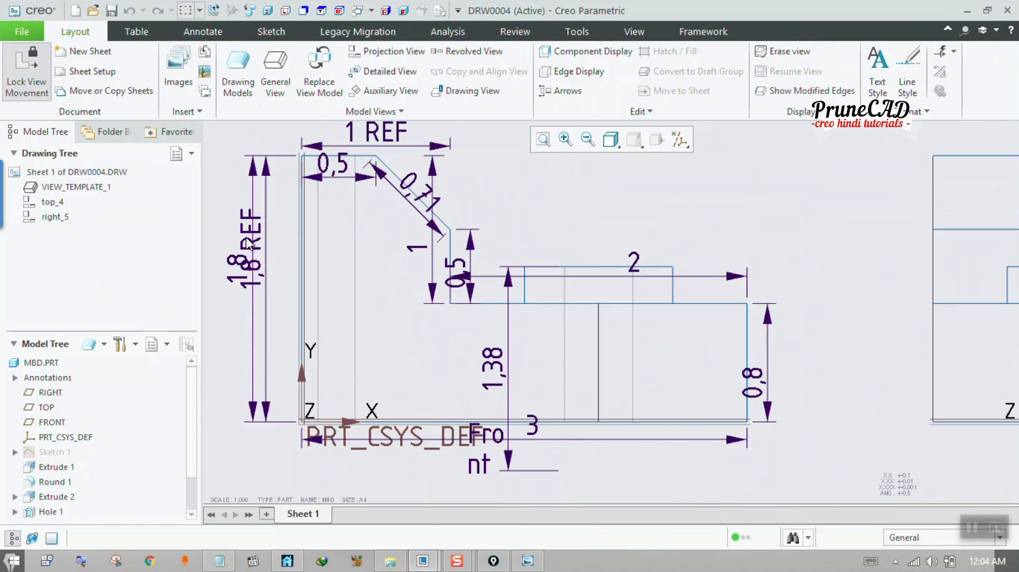
scroll(526, 426, "up", 5)
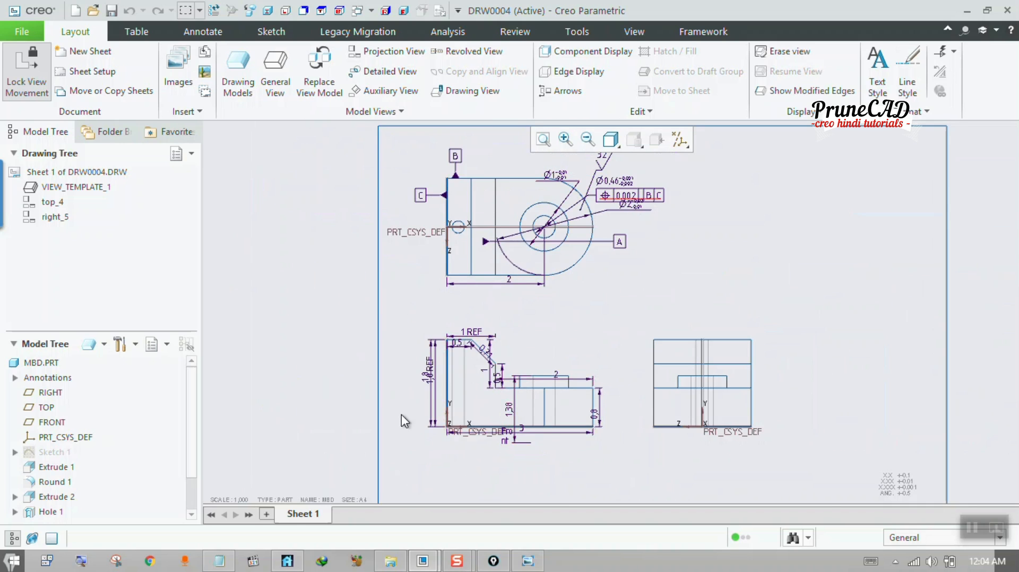
- Set the drawing sheet's scale to 1.5
scroll(401, 415, "up", 3)
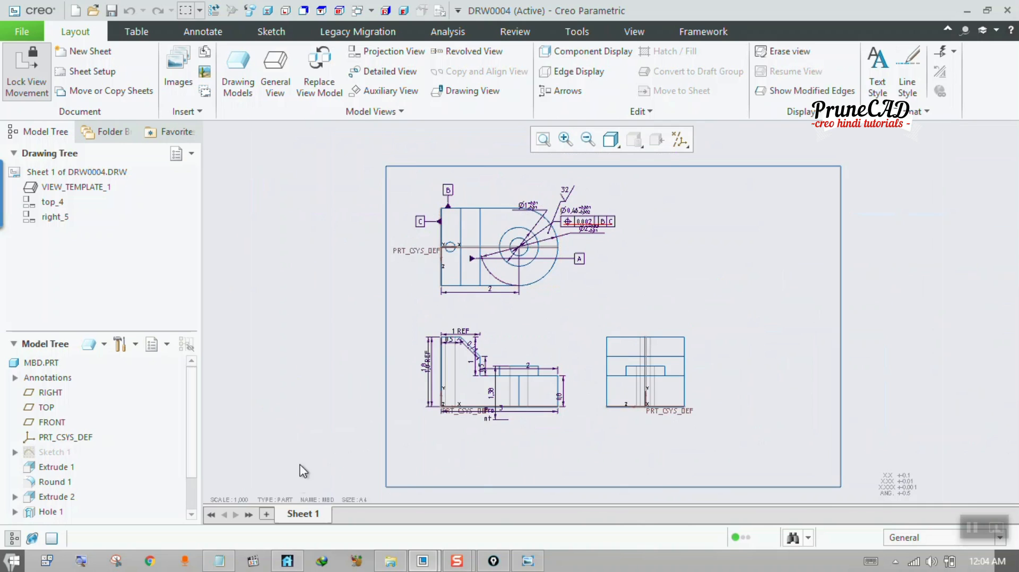
double_click(241, 499)
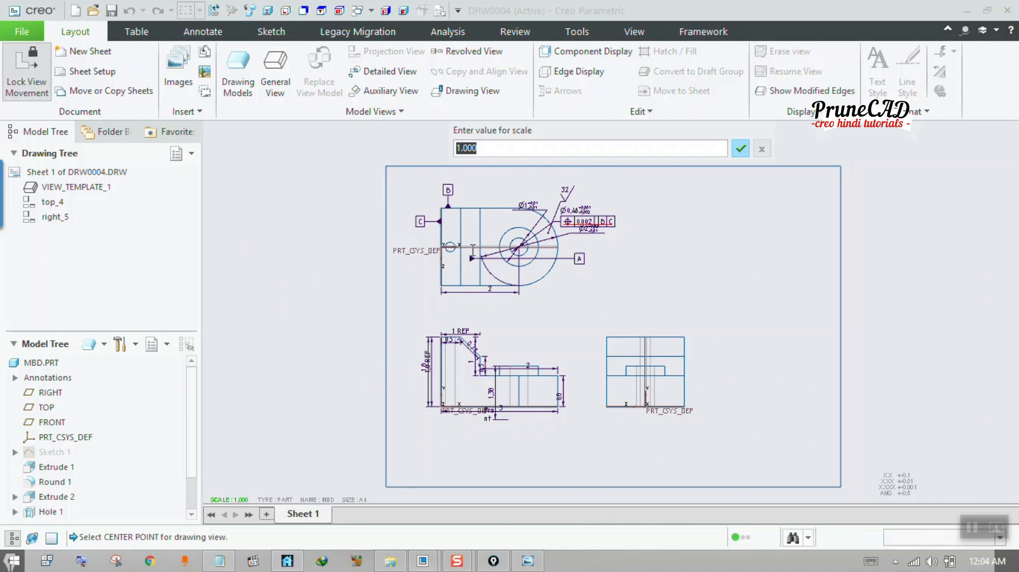
type("1.5")
key("Return")
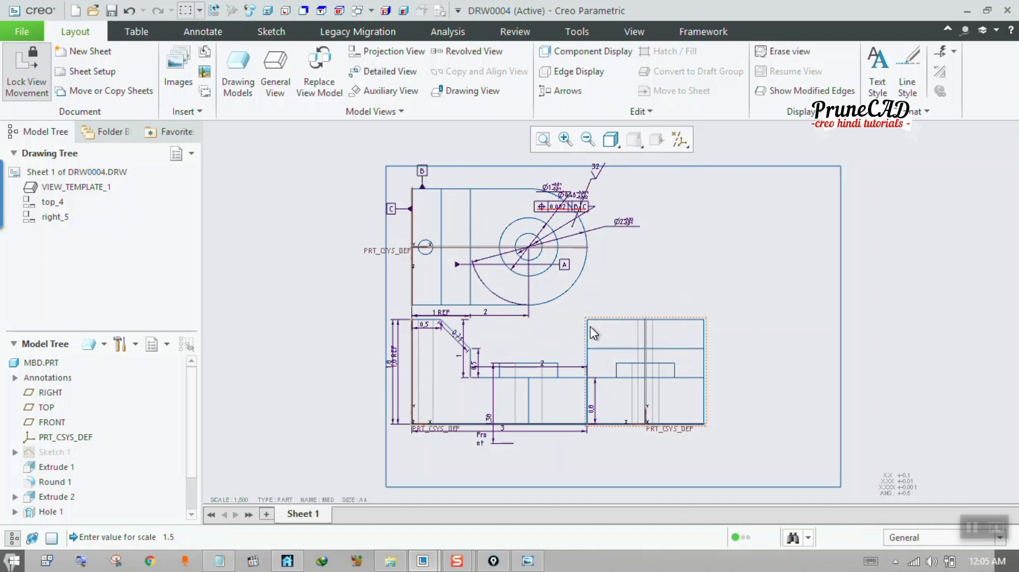
- Unlock view movement and shift the front view slightly down and to the right on the sheet
left_click(603, 319)
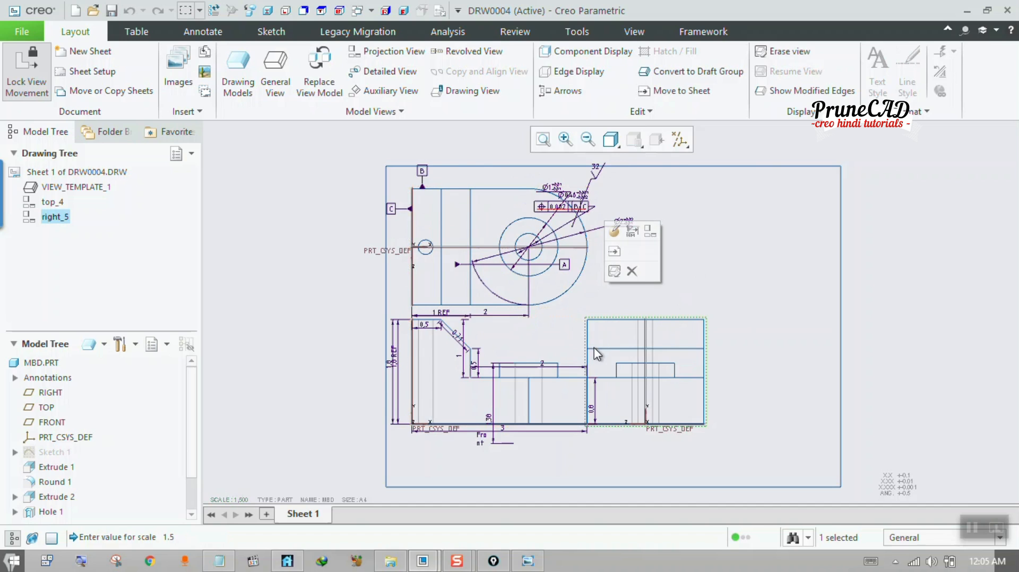
left_click(492, 396)
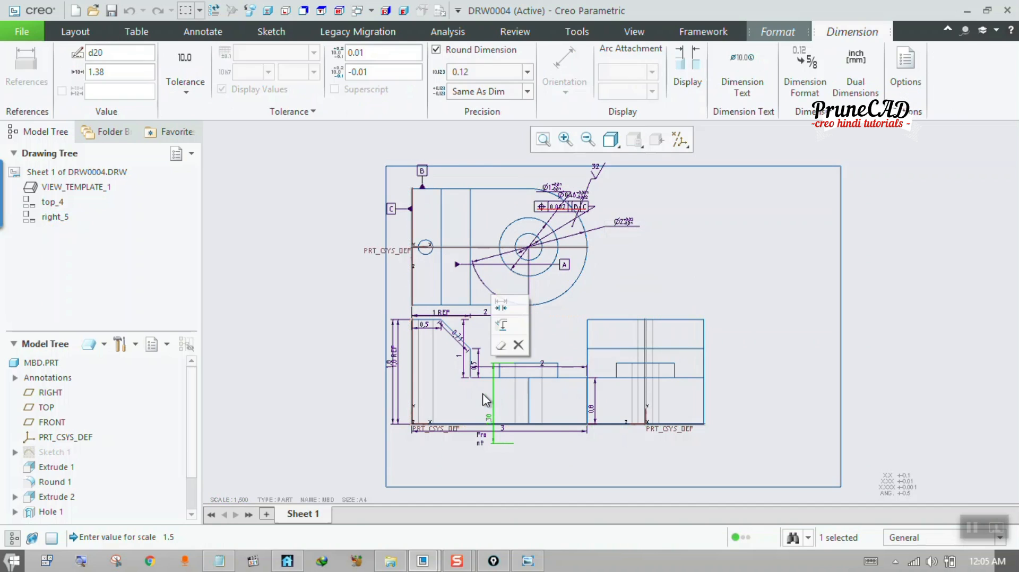
left_click(482, 393)
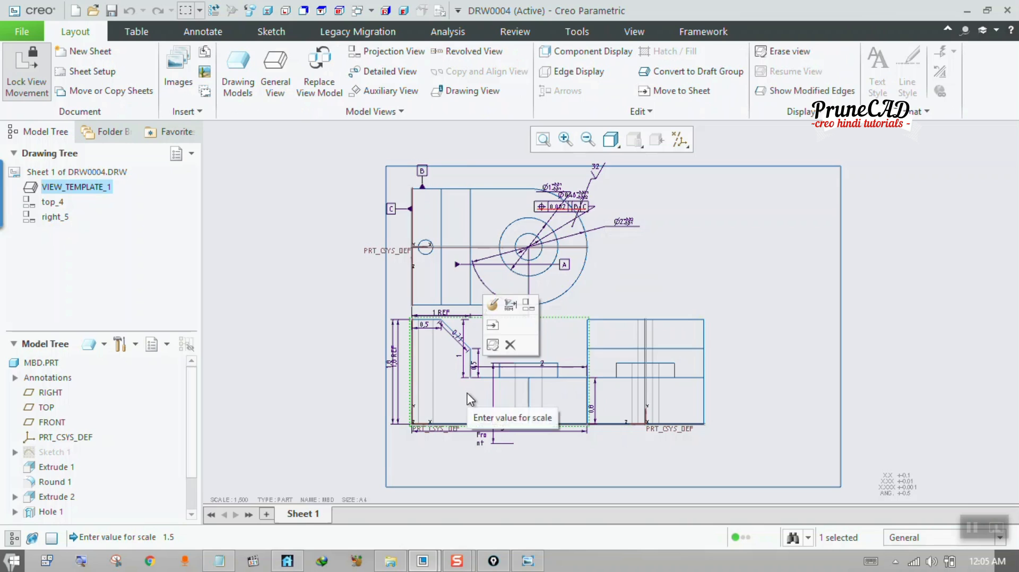
right_click(466, 394)
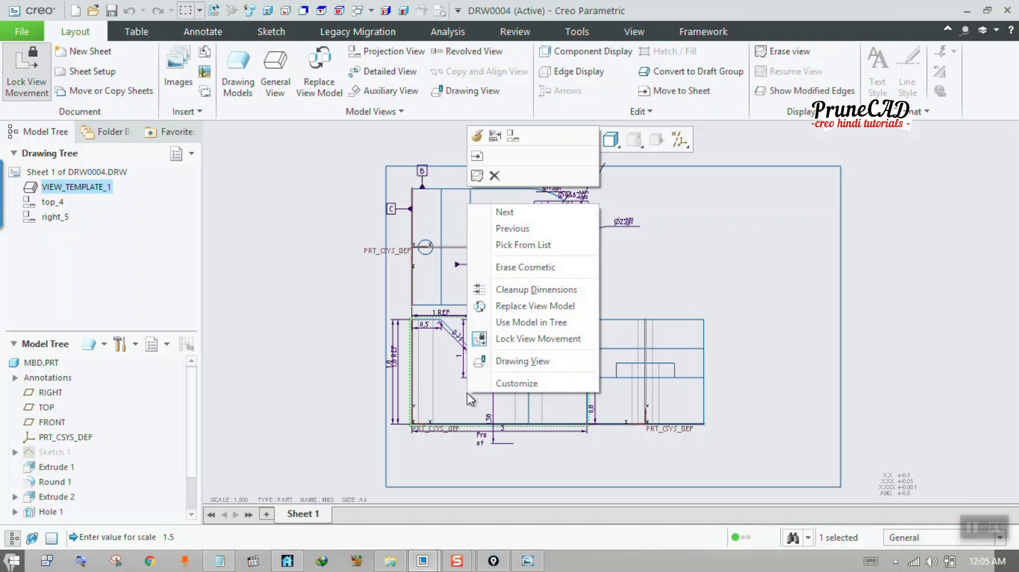
left_click(507, 345)
left_click_drag(477, 374, 495, 401)
- Move the side view farther right, clear of the front view
left_click(667, 364)
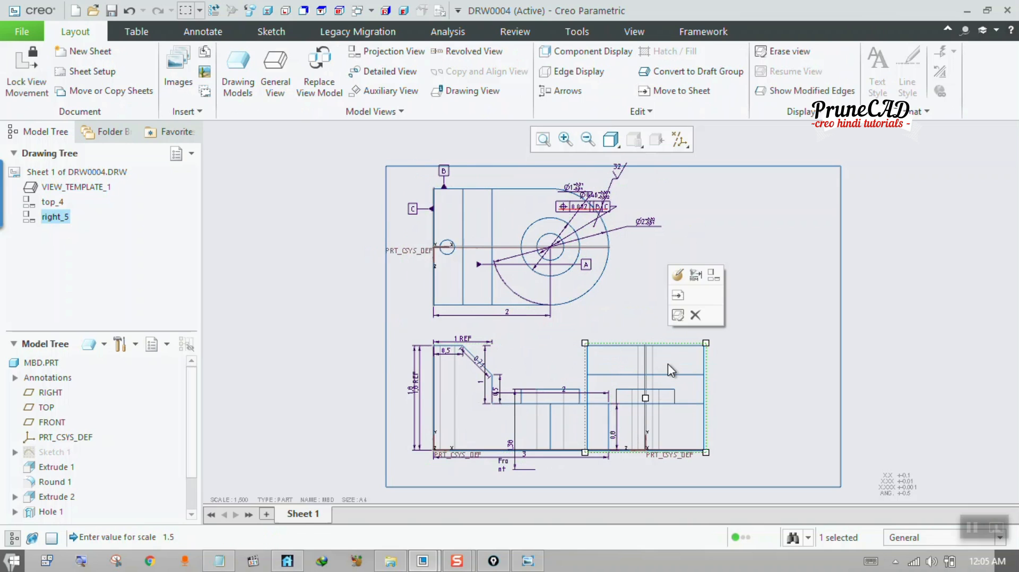
left_click_drag(688, 370, 773, 345)
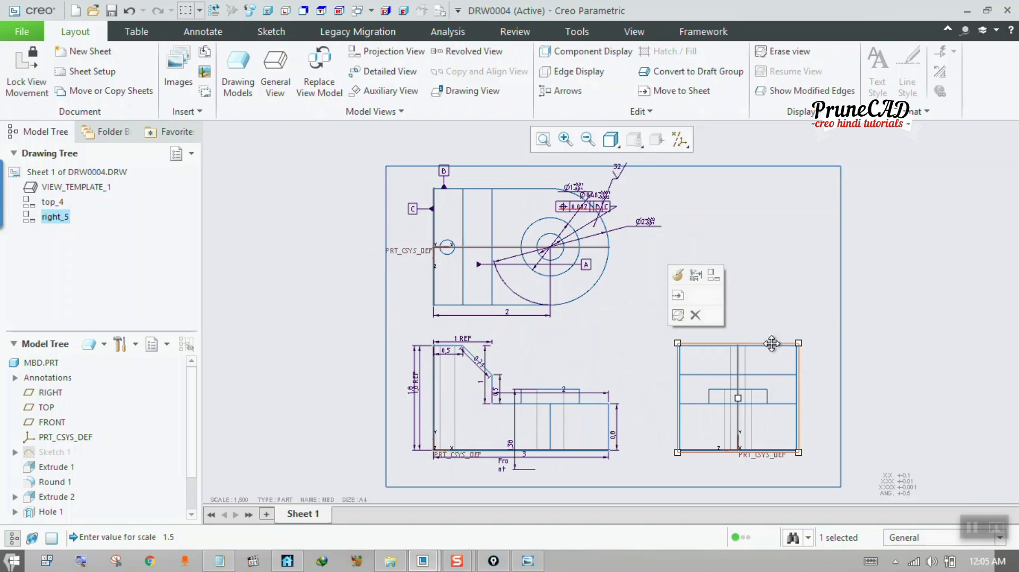
left_click(788, 298)
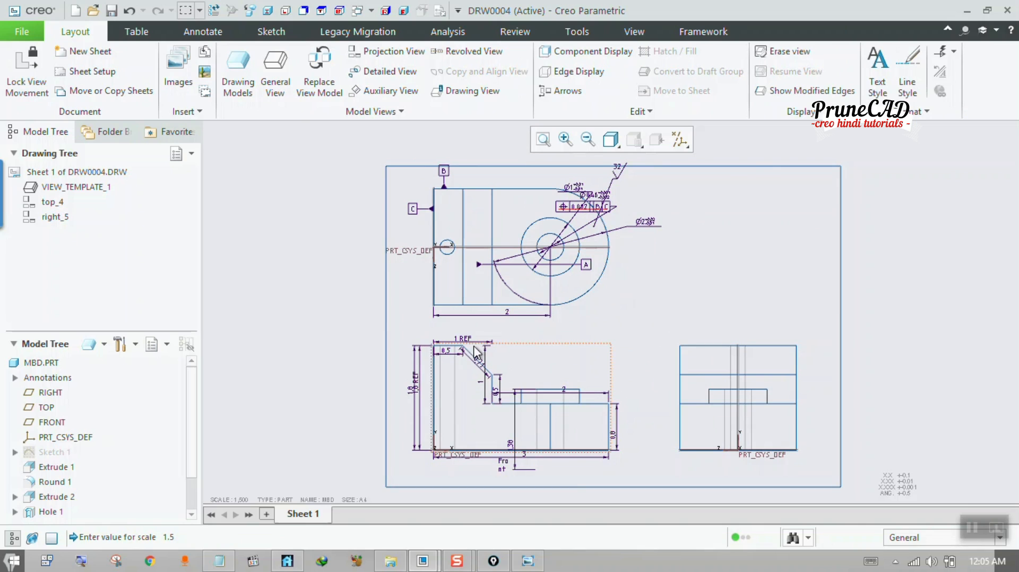
- Lock view movement for the drawing views again
left_click(524, 373)
right_click(524, 371)
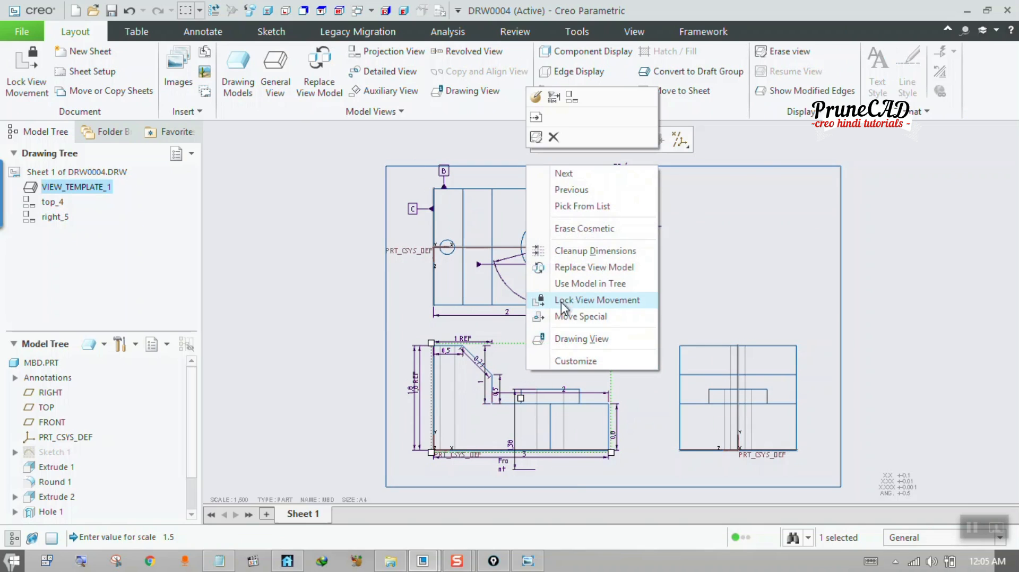
left_click(563, 302)
left_click(292, 323)
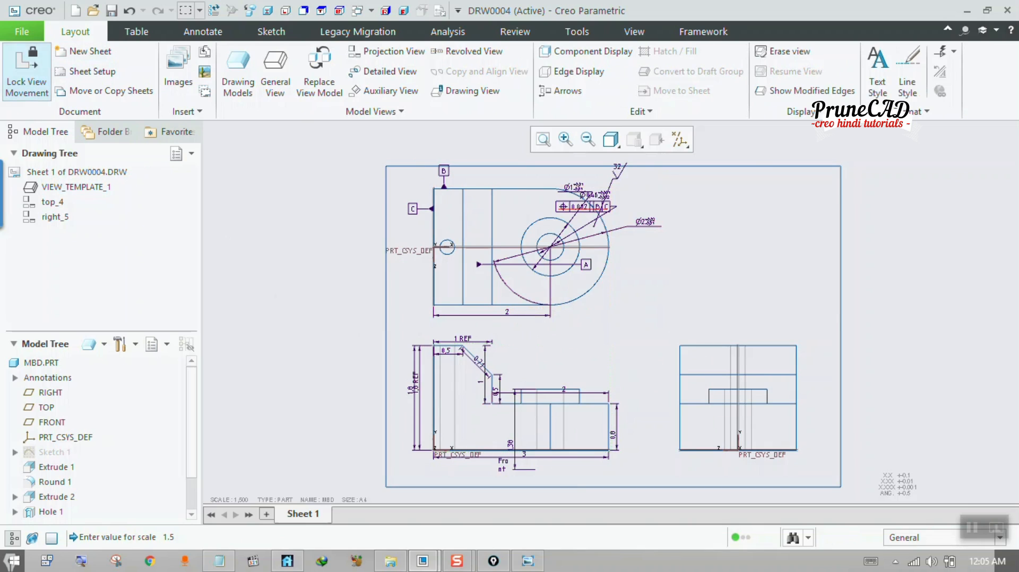
- In the drawing's detail options, set default_cldim_text_orientation to next_to_and_centered_about_elbow
left_click(443, 12)
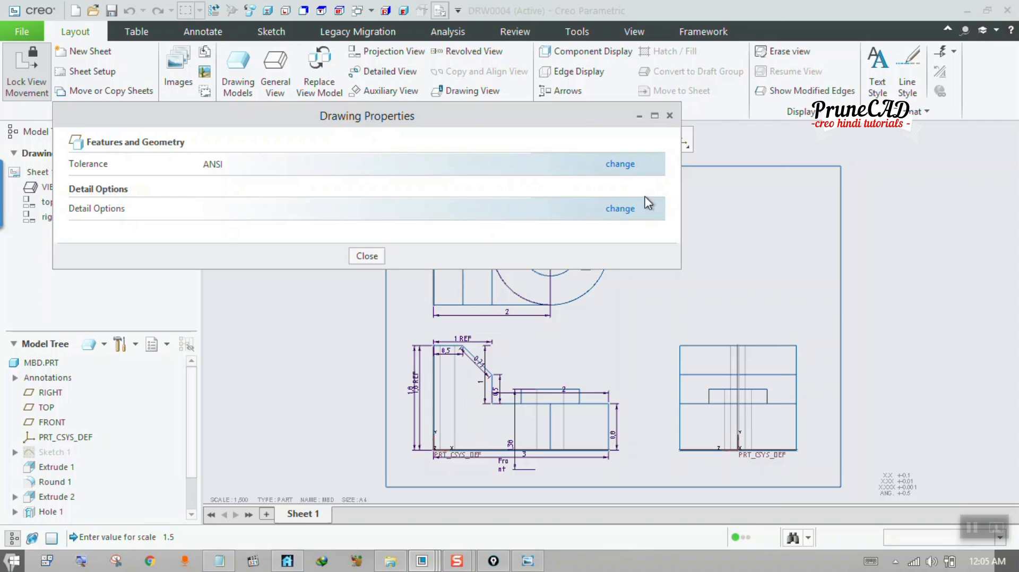
left_click(620, 208)
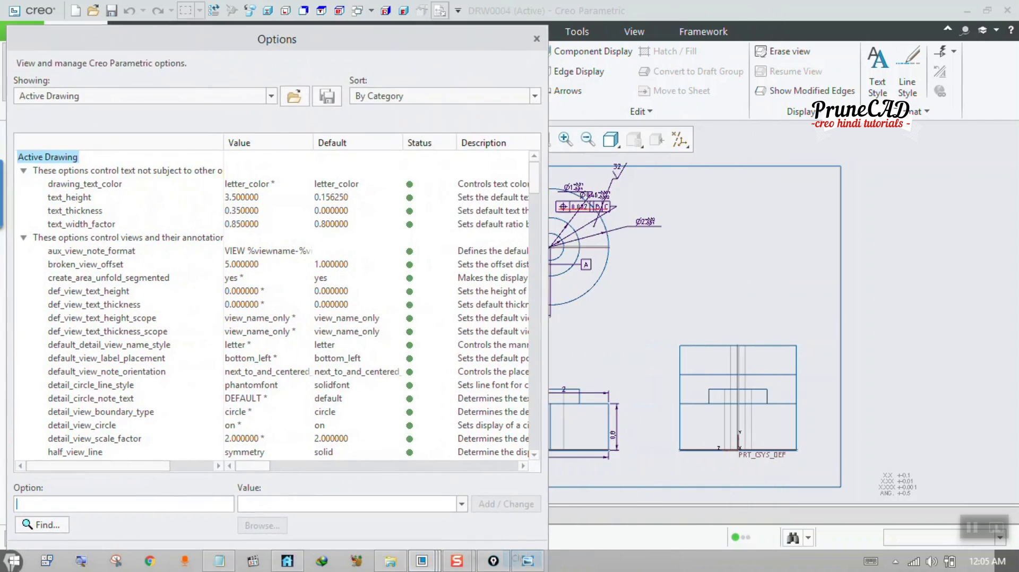
mouse_move(277, 39)
left_mouse_down()
mouse_move(229, 34)
mouse_move(823, 98)
left_mouse_up()
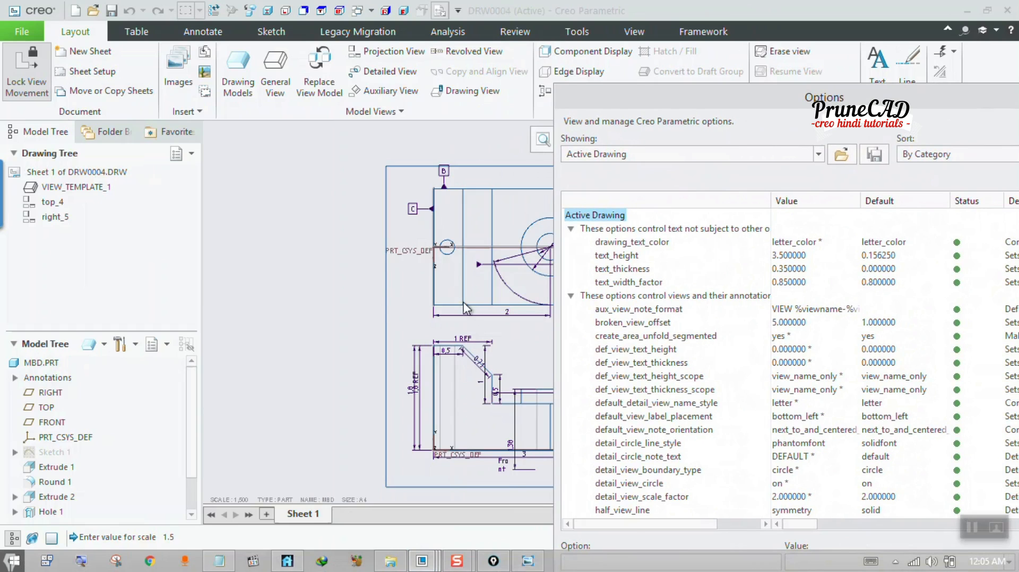
left_click_drag(729, 114, 580, 97)
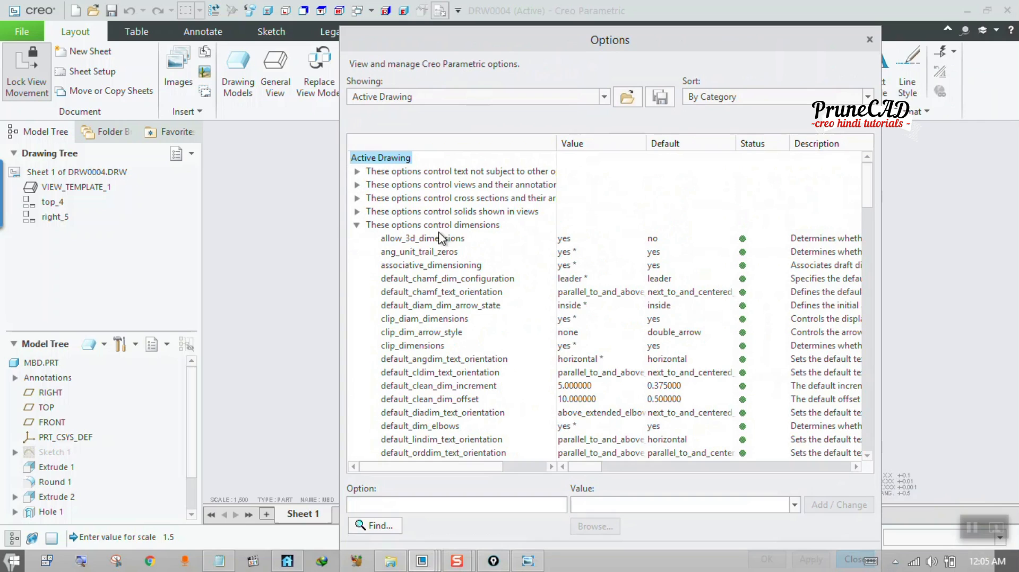
left_click_drag(867, 178, 860, 219)
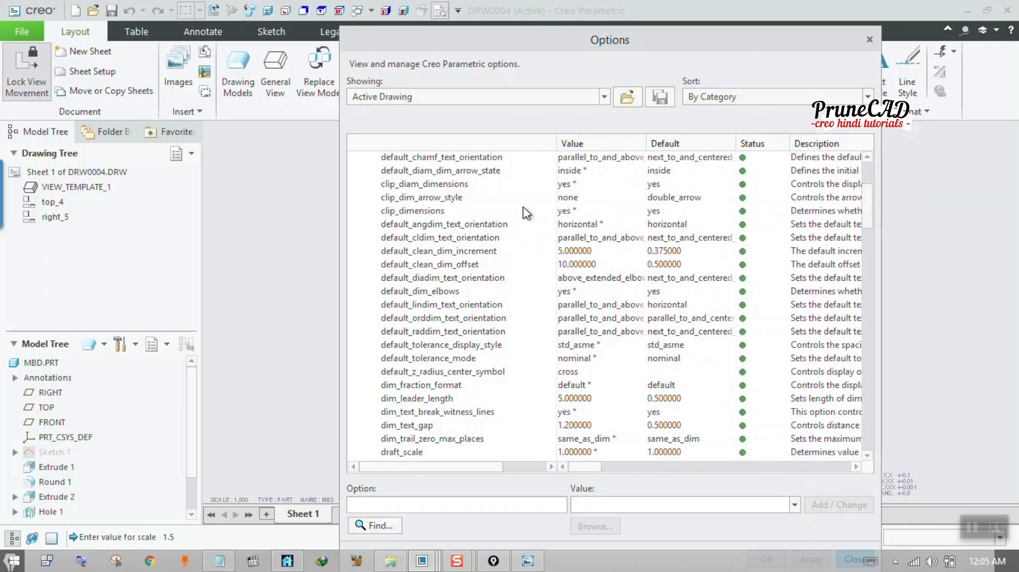
left_click(609, 239)
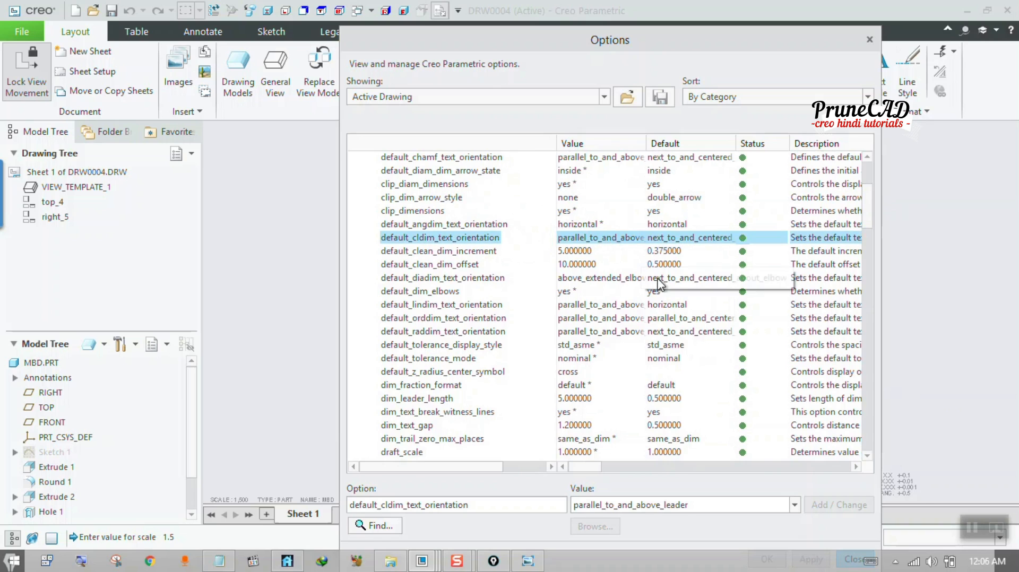
left_click(794, 505)
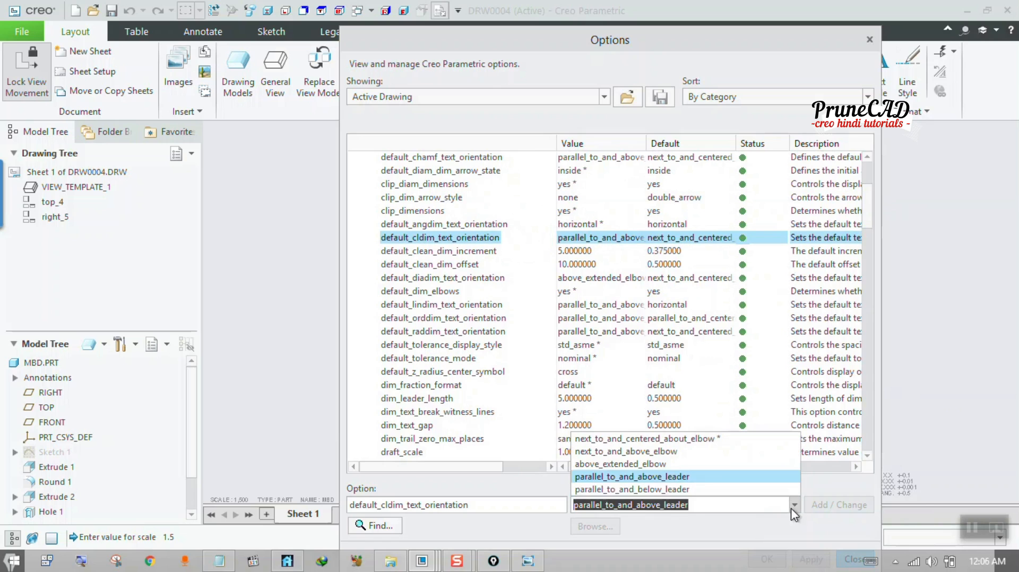
left_click(660, 438)
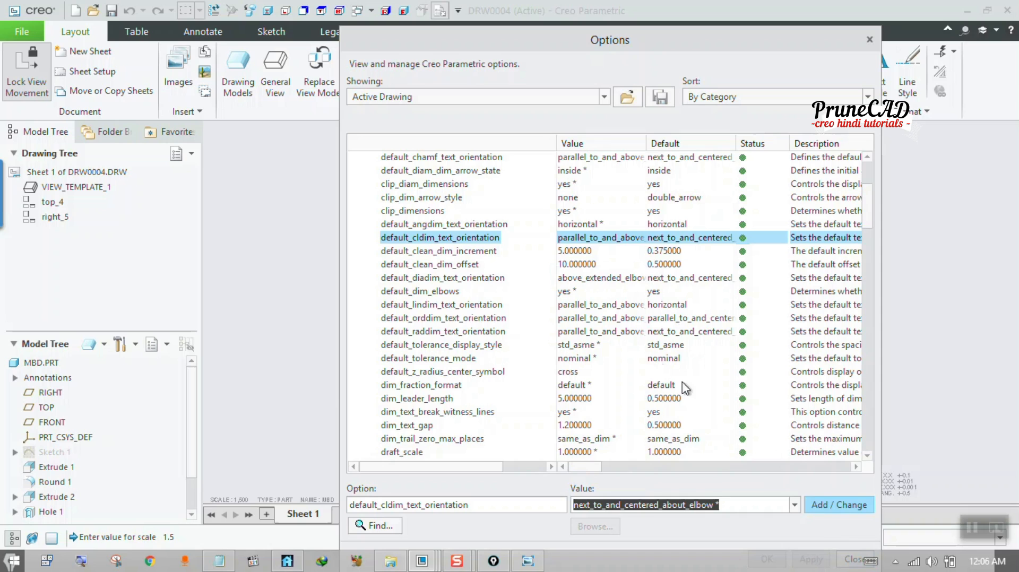
left_click(840, 507)
- Set the diameter dimension option default_diadim_text_orientation to next_to_and_centered_about_elbow
left_click(611, 278)
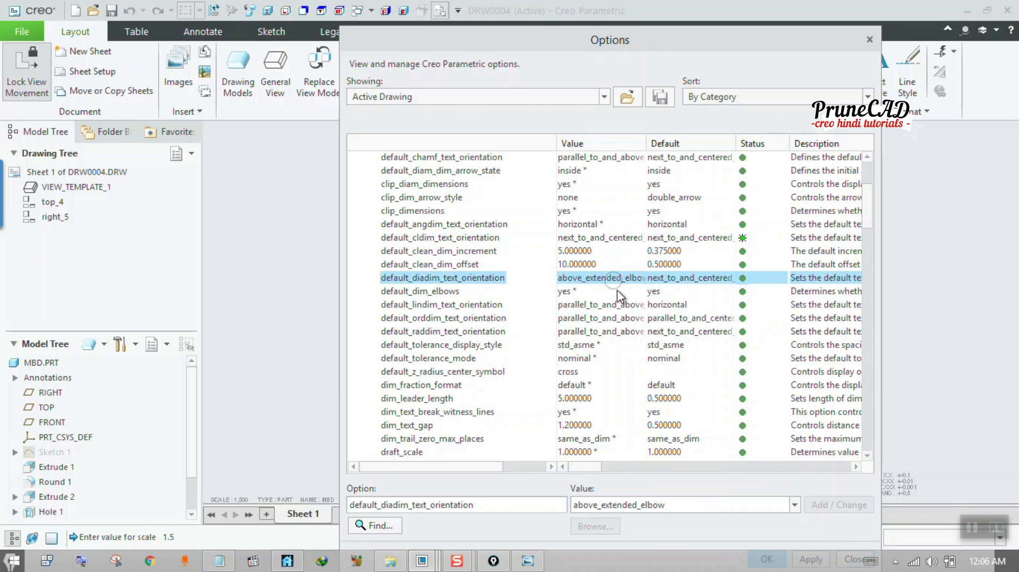
left_click(794, 504)
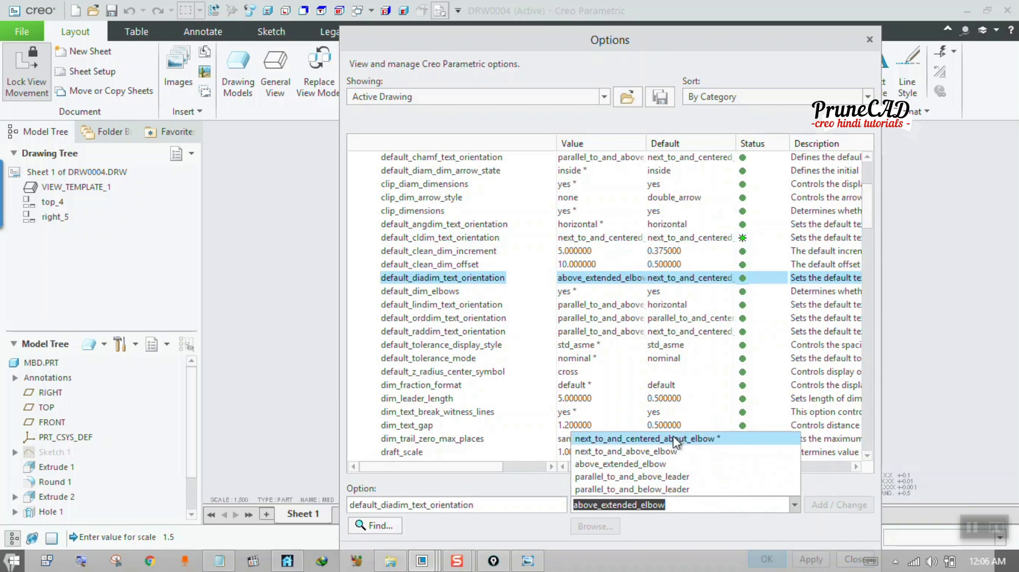
left_click(711, 438)
left_click(835, 506)
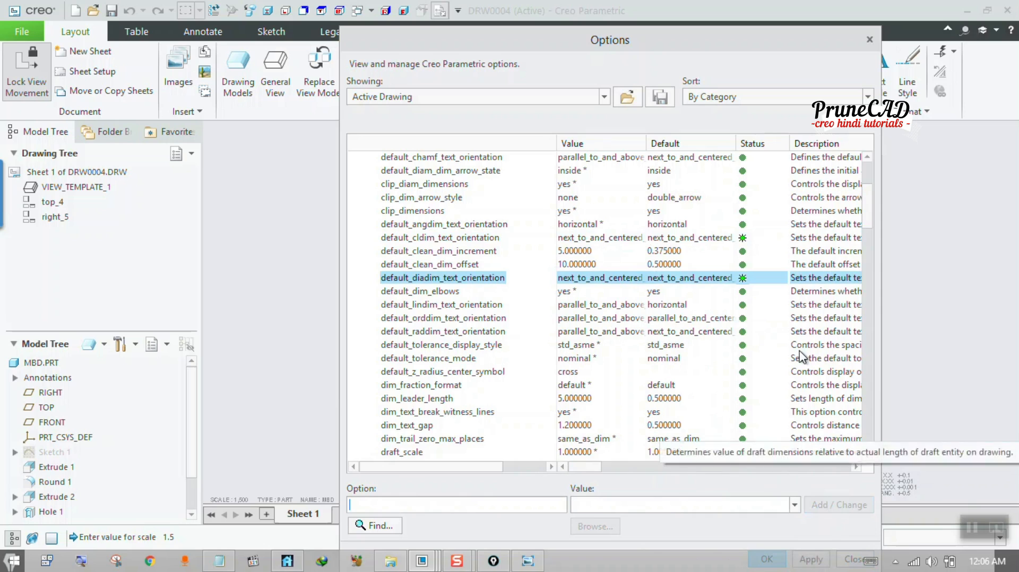
- Set the linear dimension option default_lindim_text_orientation to horizontal
left_click(635, 305)
left_click(794, 504)
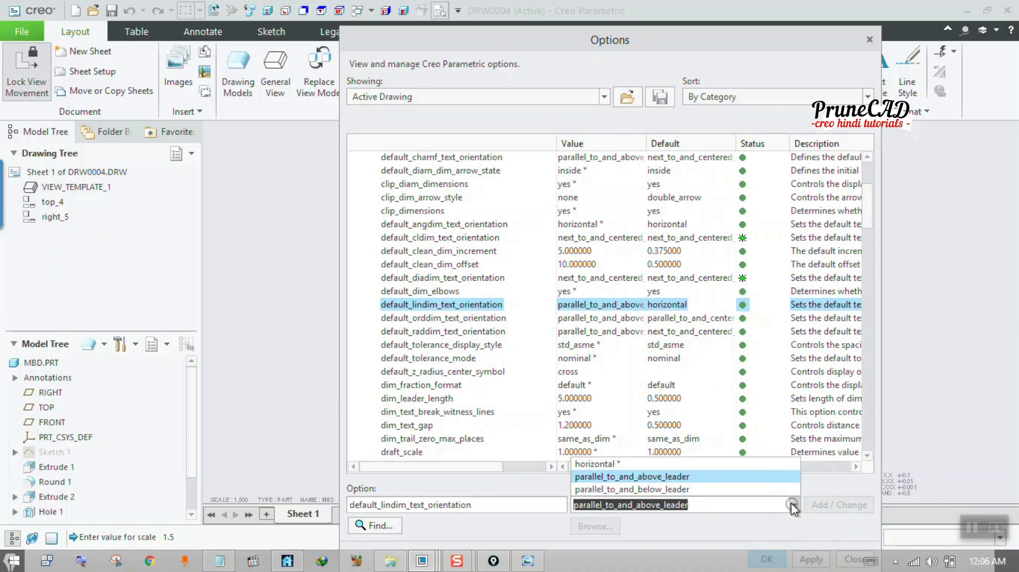
left_click(644, 464)
left_click(829, 501)
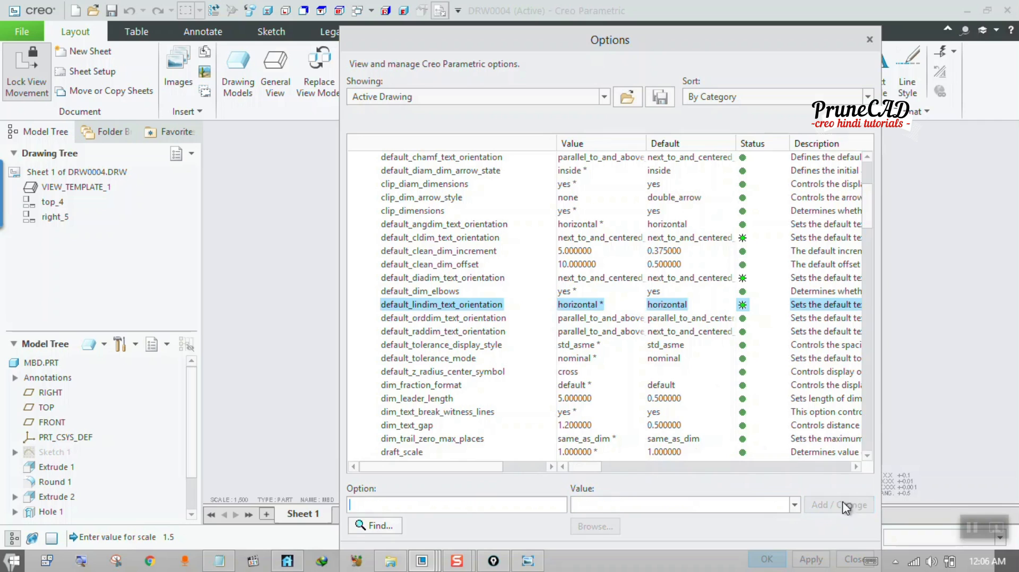
- Set the ordinate dimension option default_orddim_text_orientation to horizontal
left_click(684, 318)
left_click(796, 505)
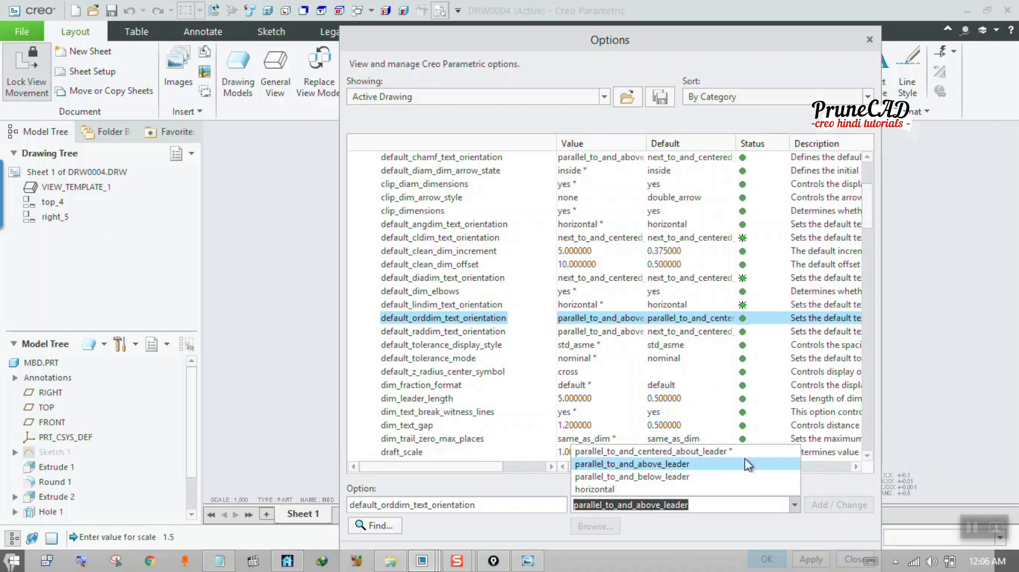
left_click(599, 486)
left_click(826, 504)
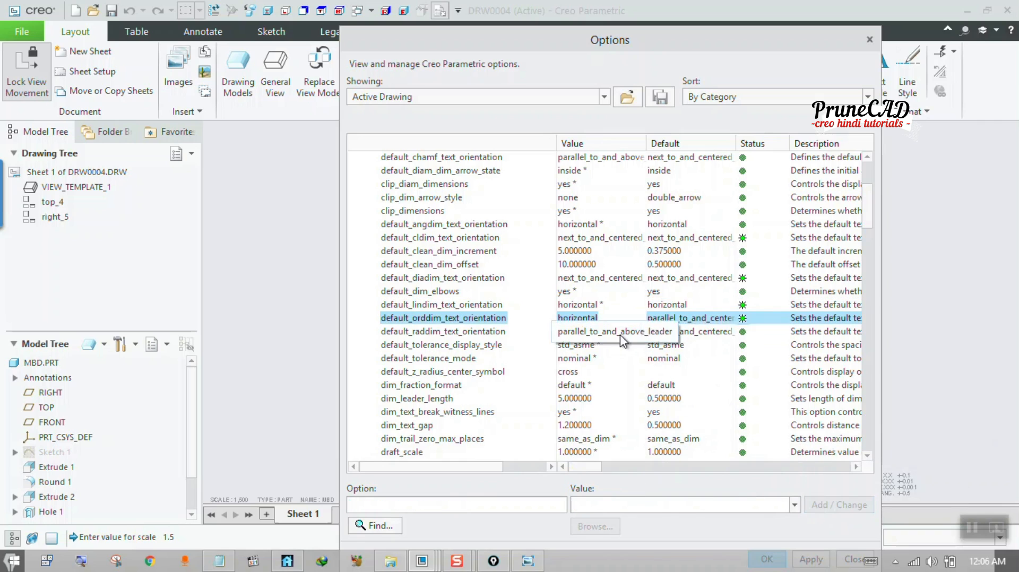
- Set the radial dimension option default_raddim_text_orientation to next_to_and_centered_about_elbow
left_click(619, 332)
left_click(794, 505)
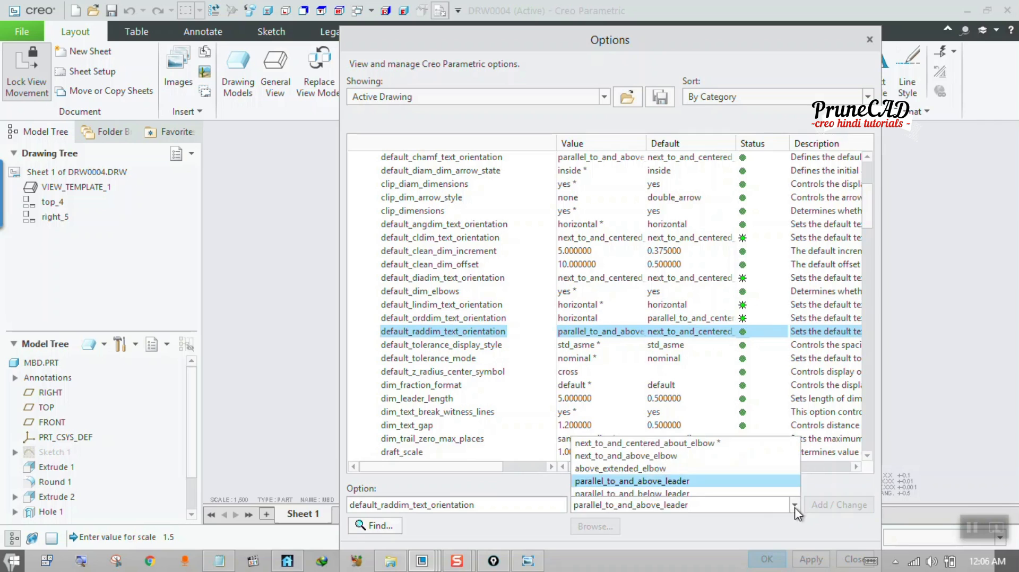
left_click(637, 438)
left_click(837, 505)
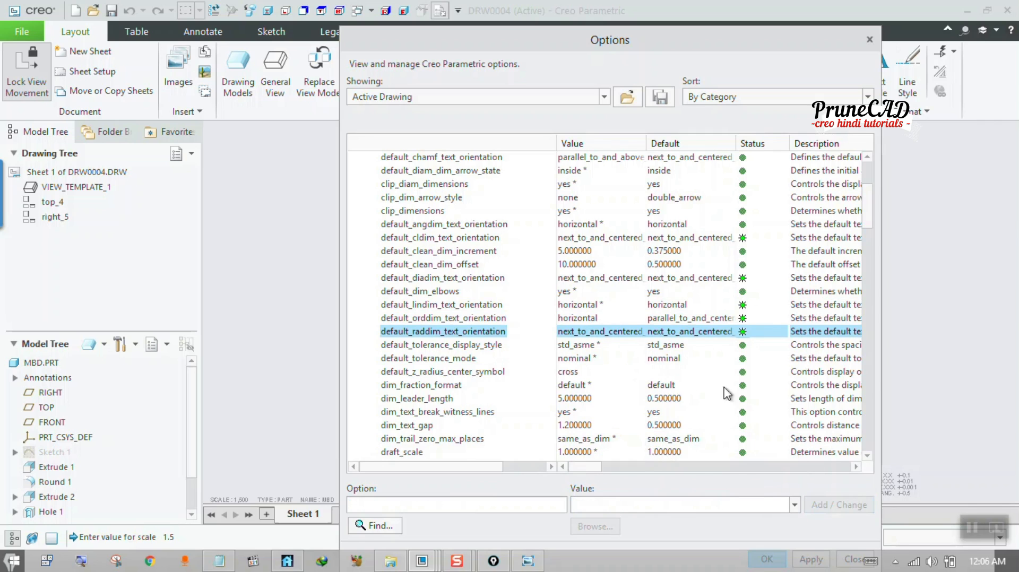
- Apply the changed text orientation options to the drawing and close the drawing properties
left_click_drag(868, 222, 869, 279)
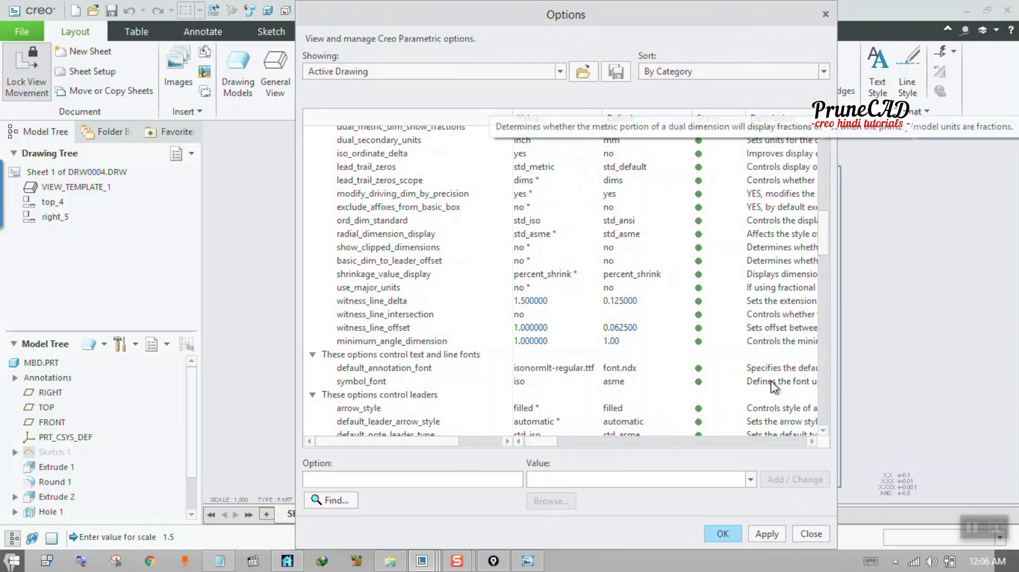
left_click(767, 540)
left_click(812, 540)
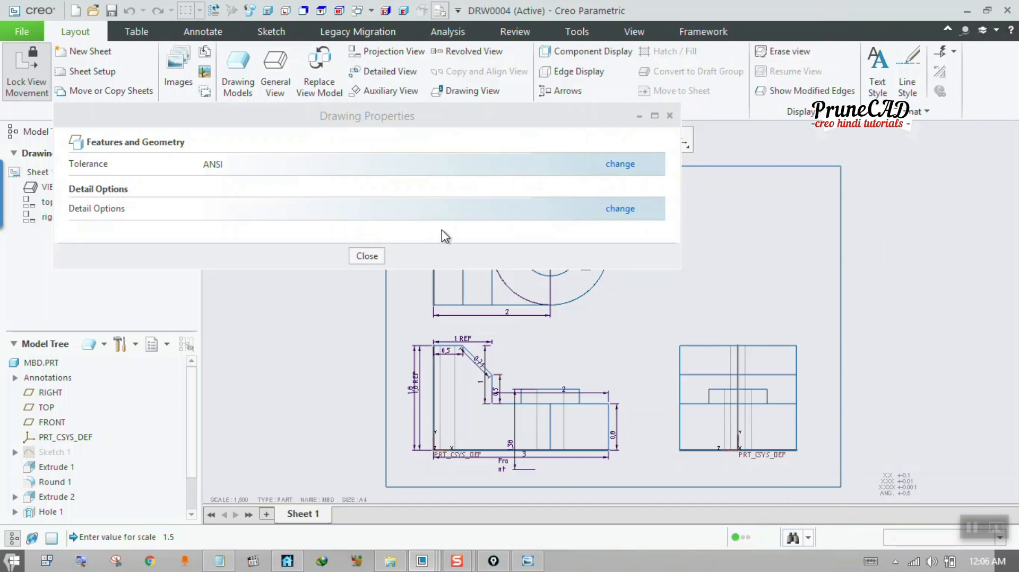
left_click(366, 255)
- Move the front view's 1,8 REF height dimension farther left, clear of the overlapping 1,8 dimension
scroll(470, 353, "up", 1)
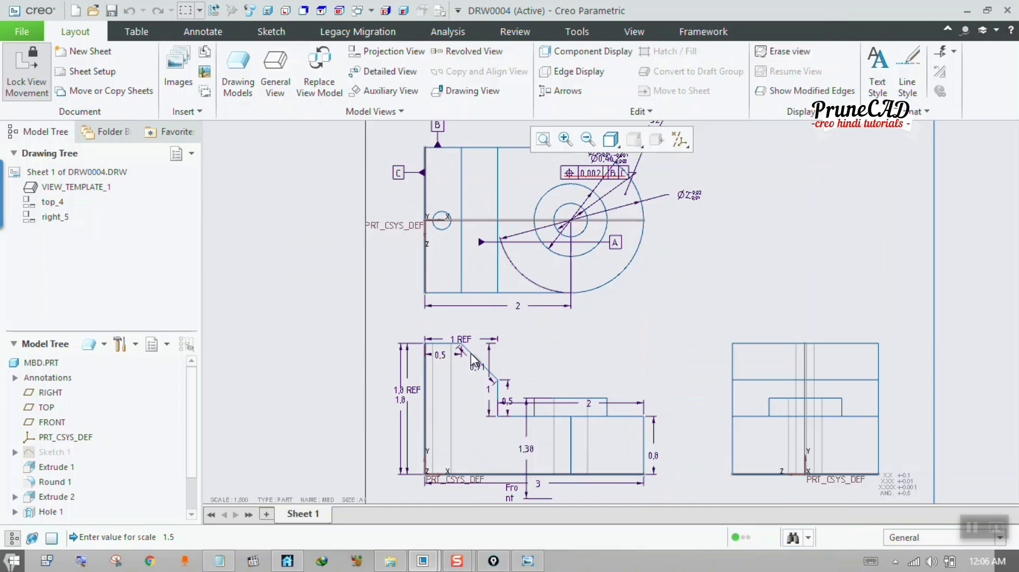
scroll(470, 354, "down", 1)
scroll(456, 356, "up", 2)
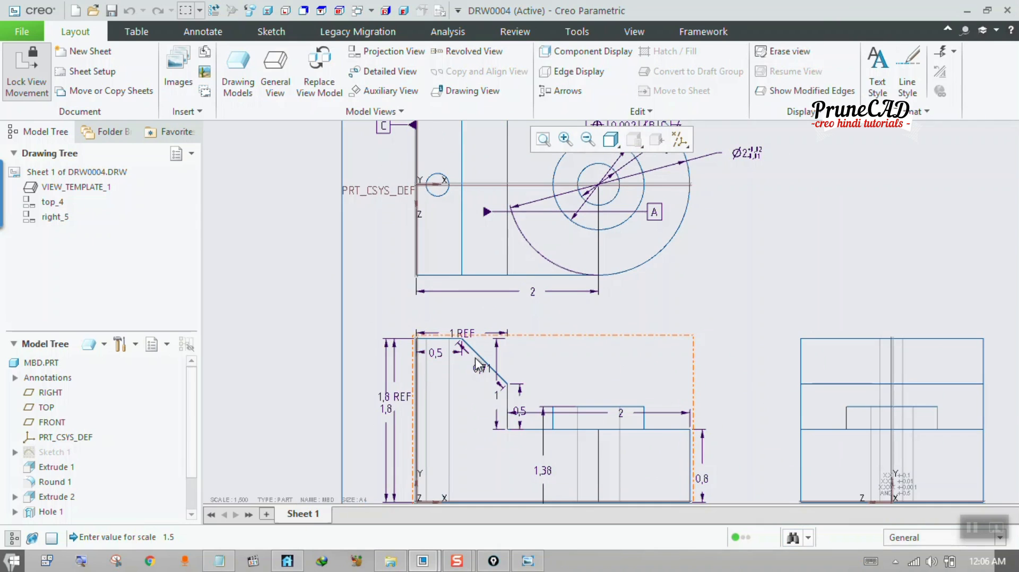
scroll(475, 365, "down", 1)
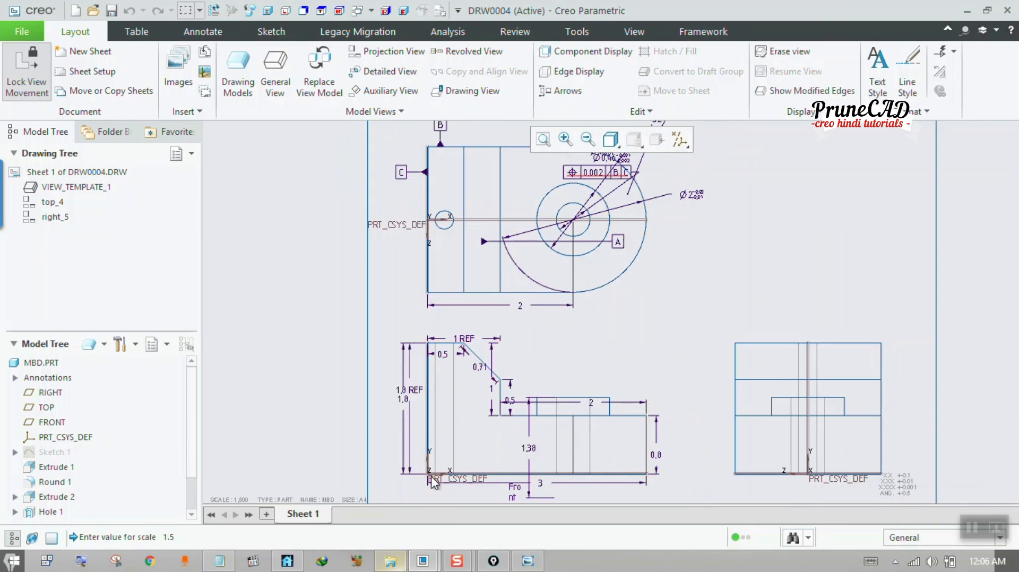
scroll(485, 365, "up", 1)
scroll(393, 422, "up", 3)
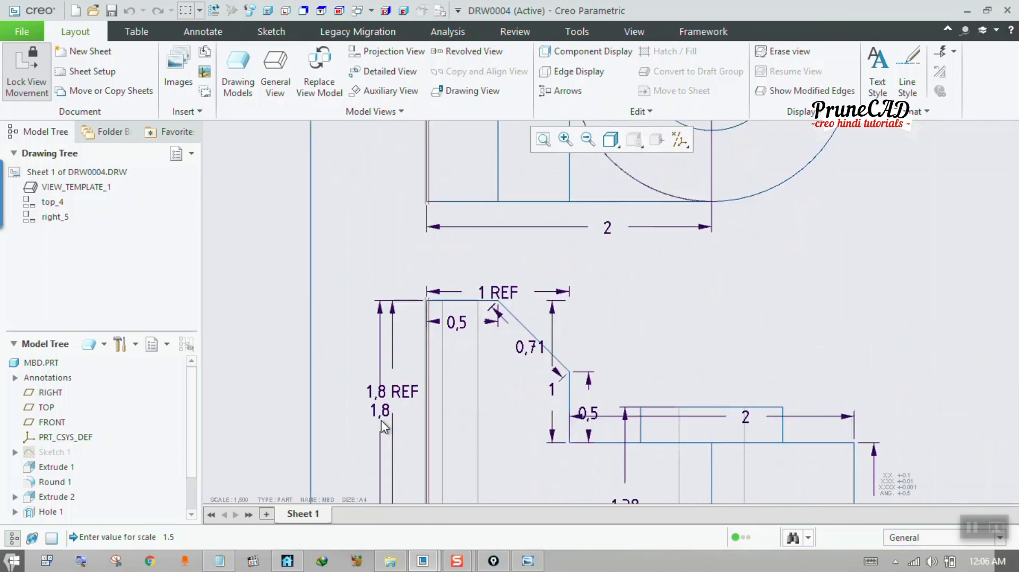
left_click(398, 382)
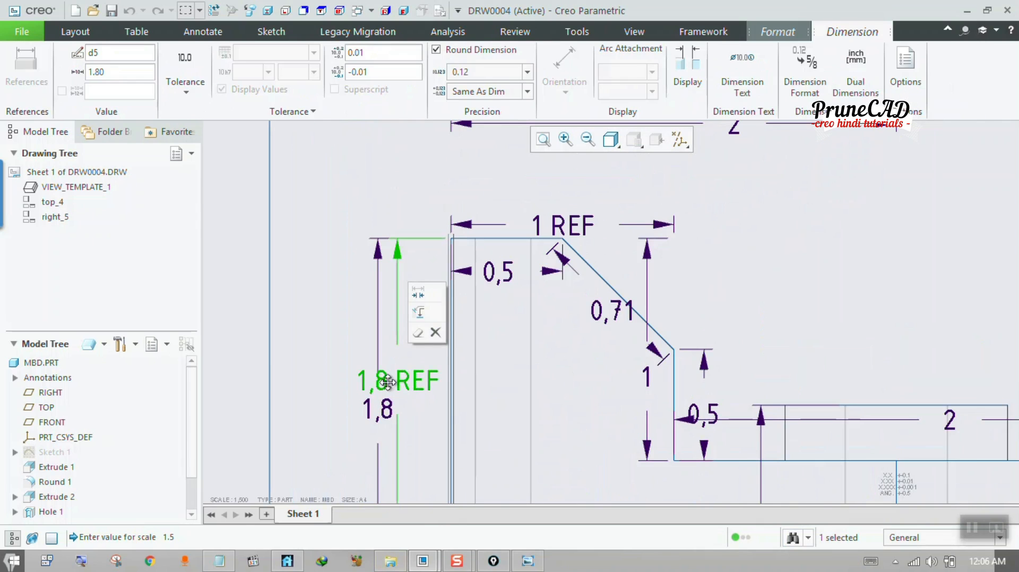
left_click_drag(393, 384, 335, 429)
scroll(386, 422, "up", 2)
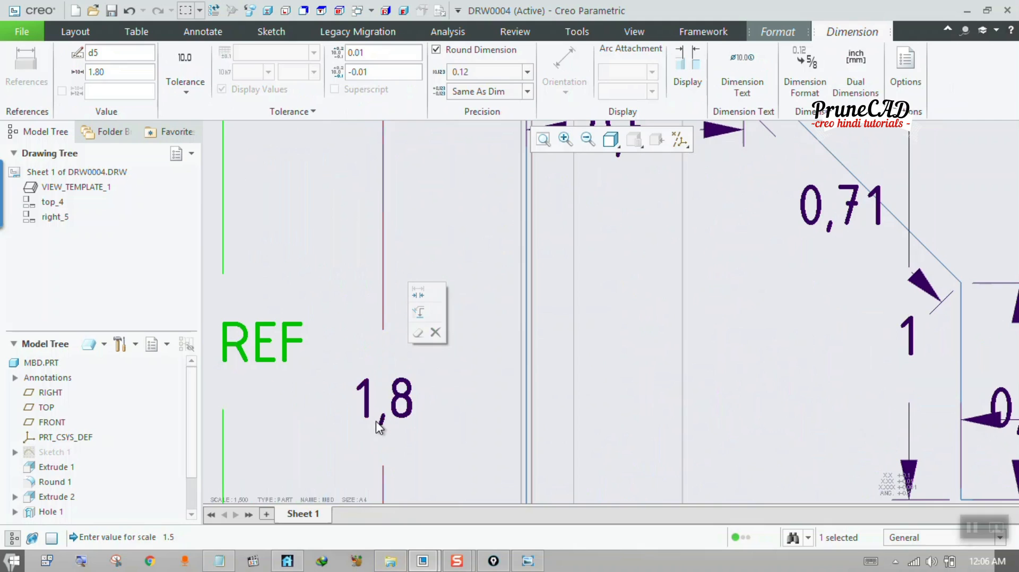
scroll(390, 418, "down", 1)
scroll(390, 415, "down", 3)
left_click(433, 393)
scroll(439, 364, "down", 3)
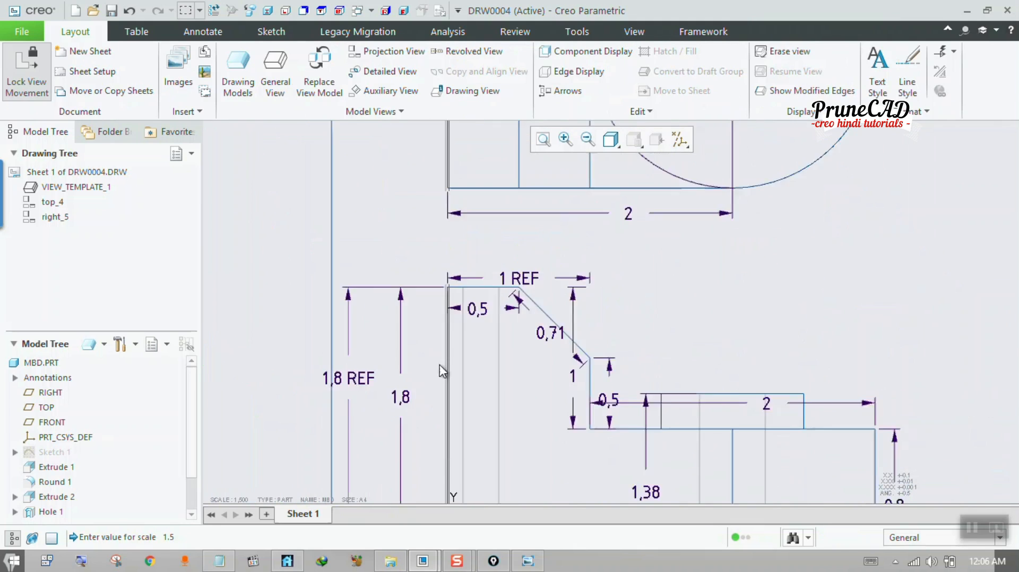
scroll(472, 356, "down", 3)
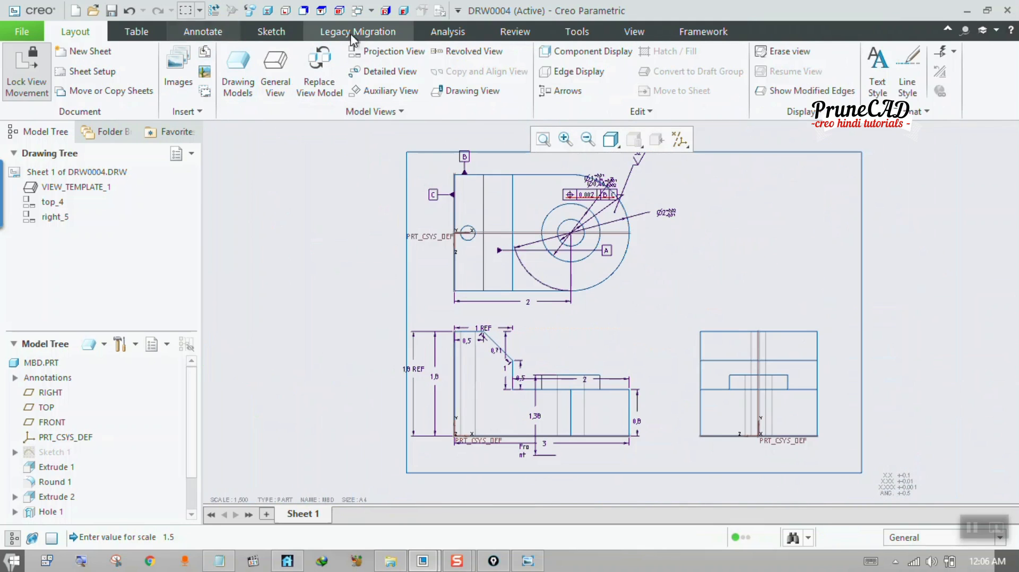
- Change the drawing's decimal_marker detail option to period, apply it and close the drawing properties
left_click(441, 11)
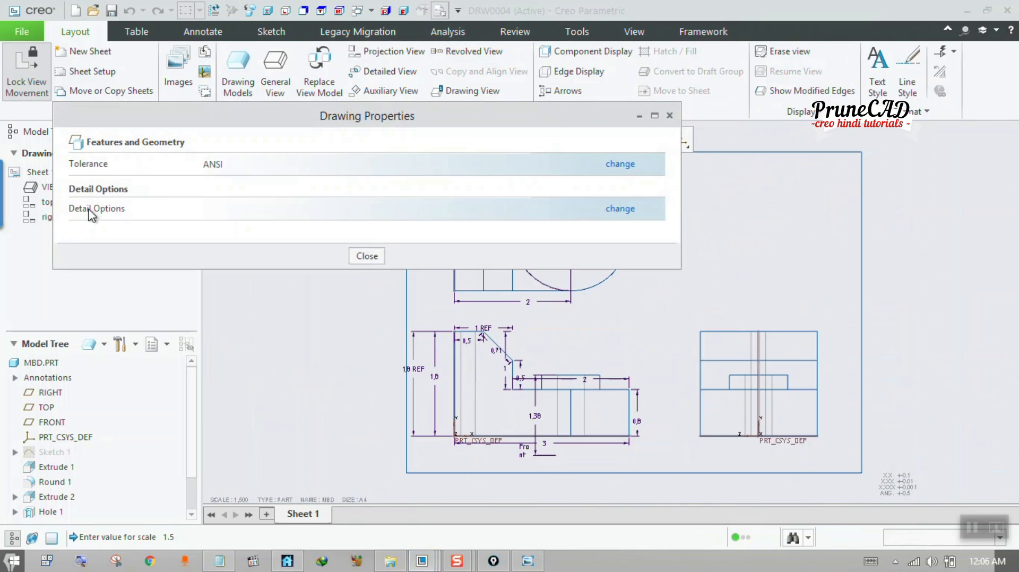
left_click(620, 210)
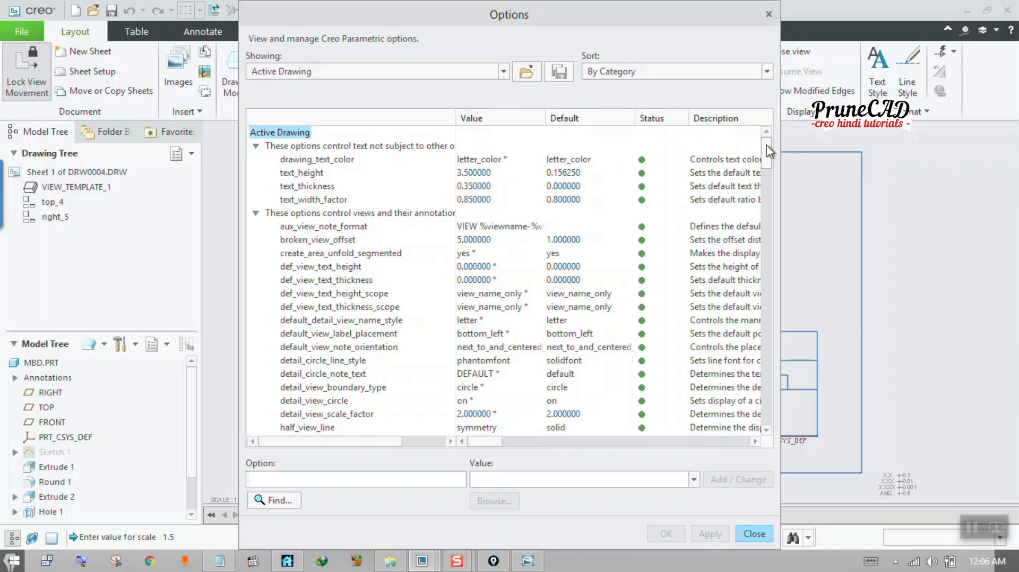
left_click_drag(767, 147, 761, 411)
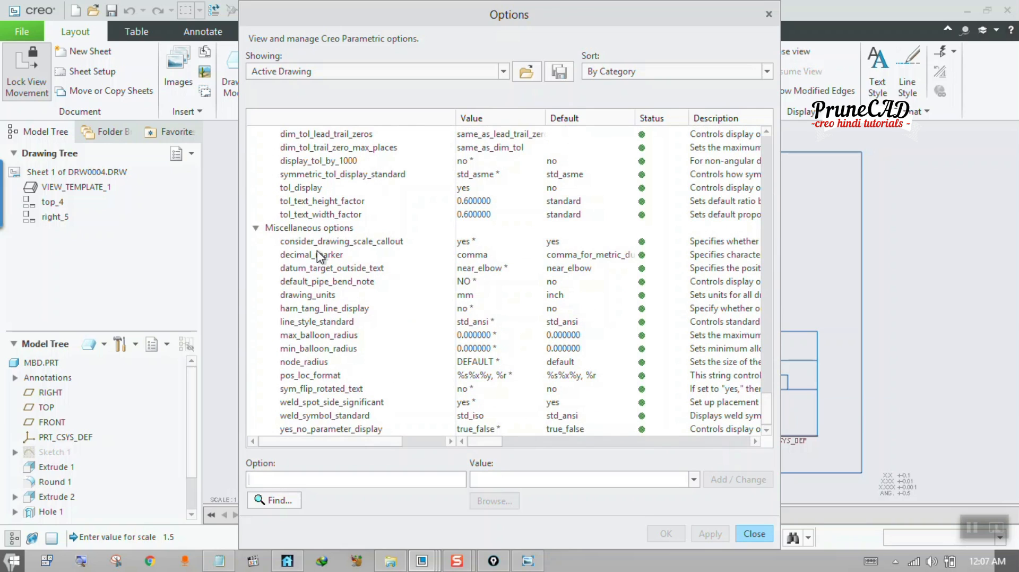
left_click(479, 255)
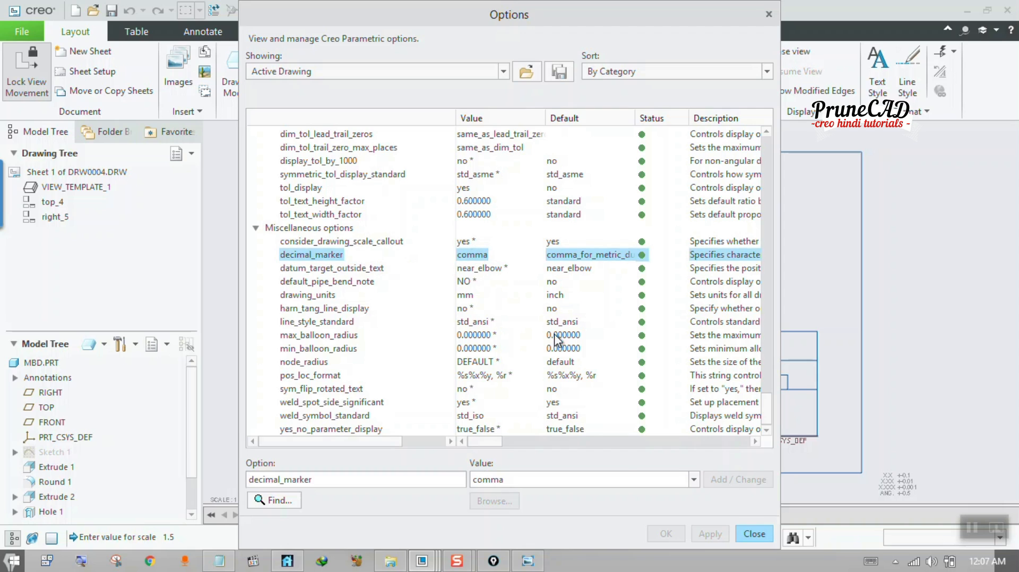
left_click(694, 479)
left_click(517, 505)
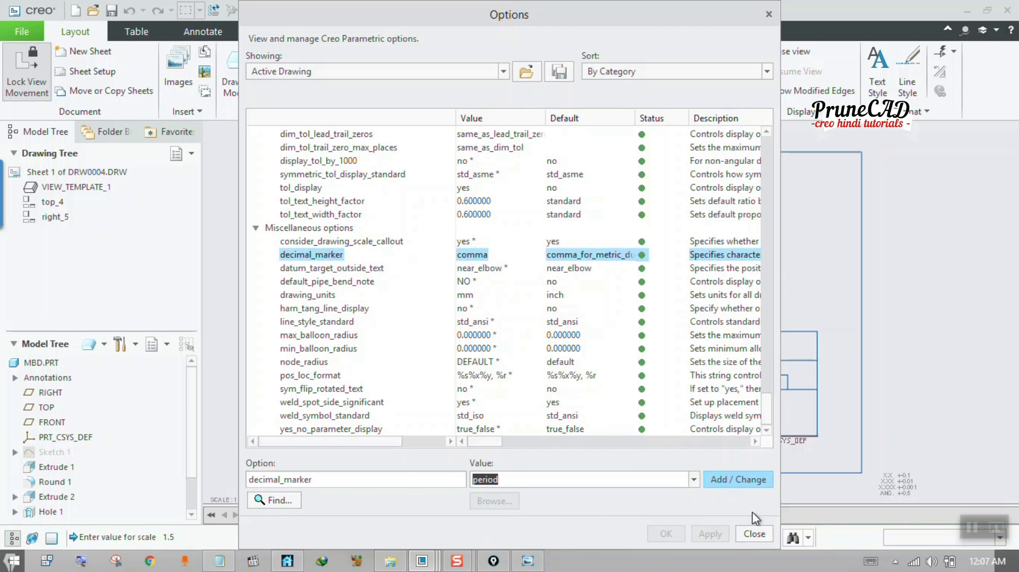
left_click(736, 482)
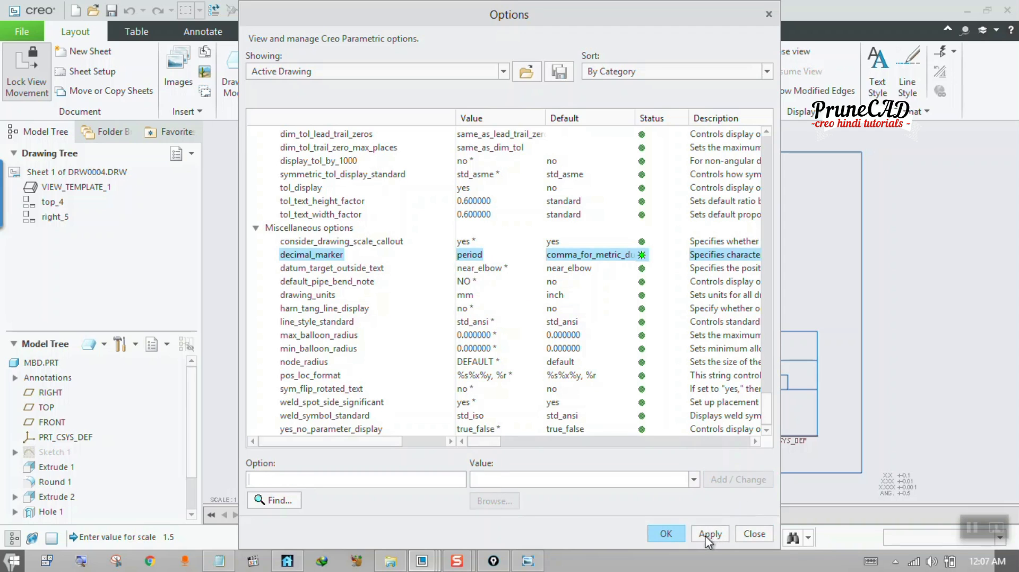
left_click(707, 534)
left_click(754, 535)
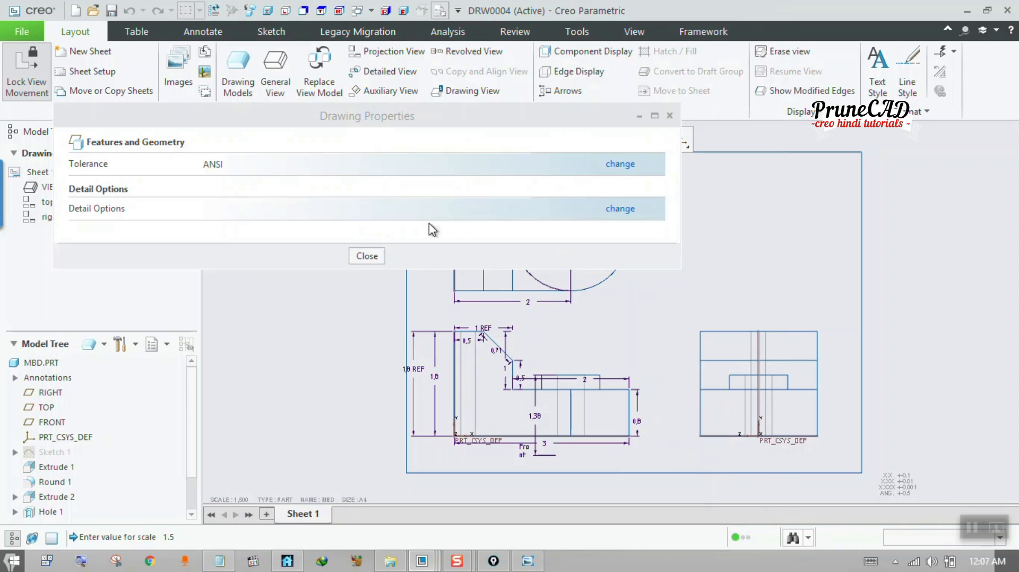
left_click(364, 255)
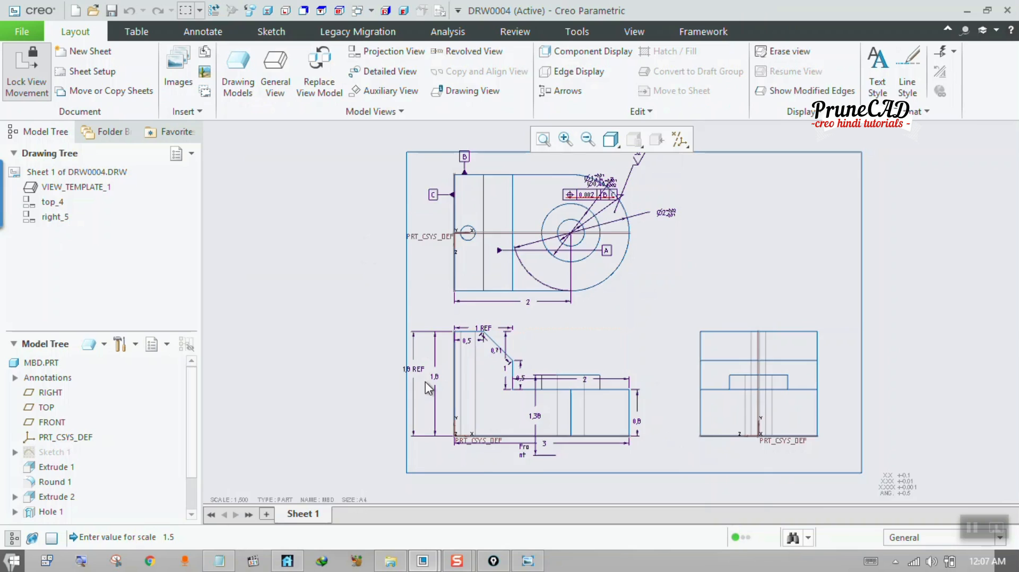
- Shorten both extension lines of the front view's 1.8 REF height dimension so they stop clear of the part outline
scroll(427, 378, "up", 5)
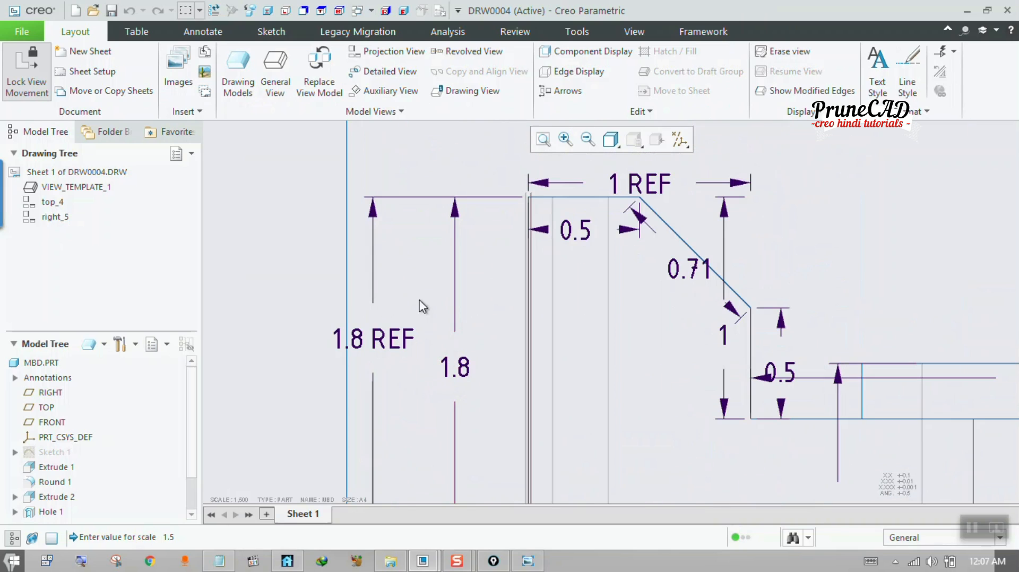
key("alt+Tab")
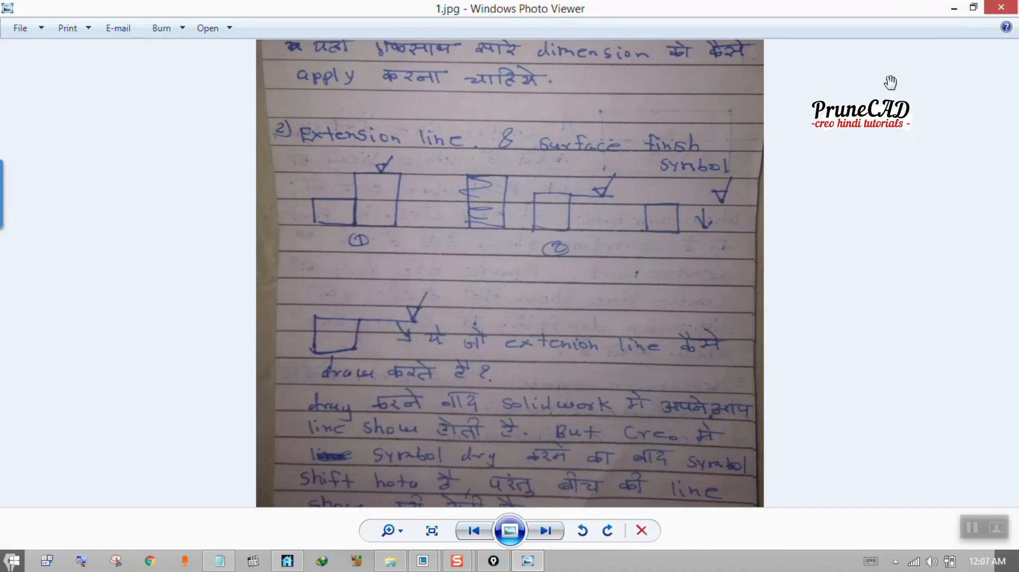
left_click(955, 10)
scroll(440, 385, "up", 4)
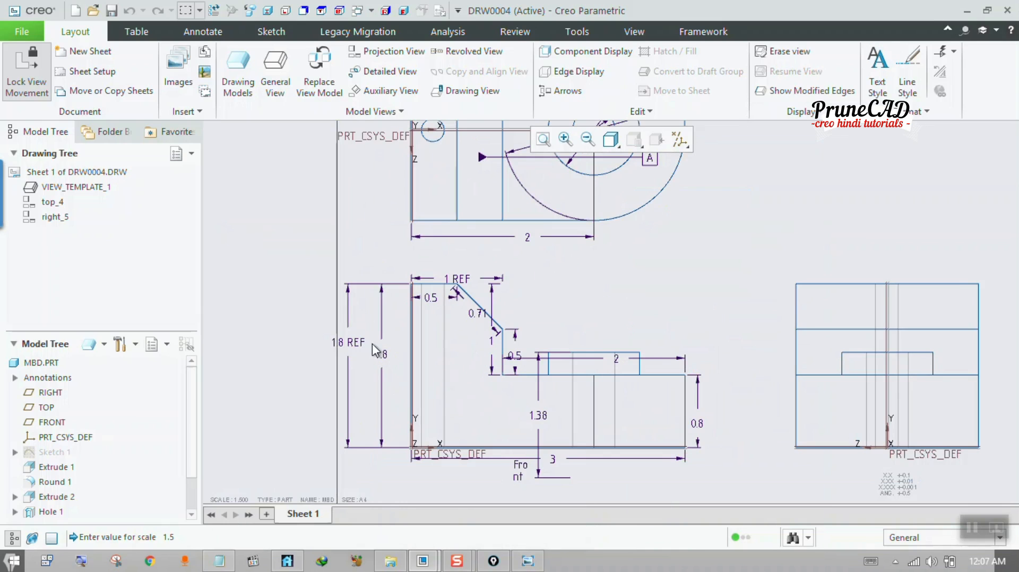
left_click(350, 345)
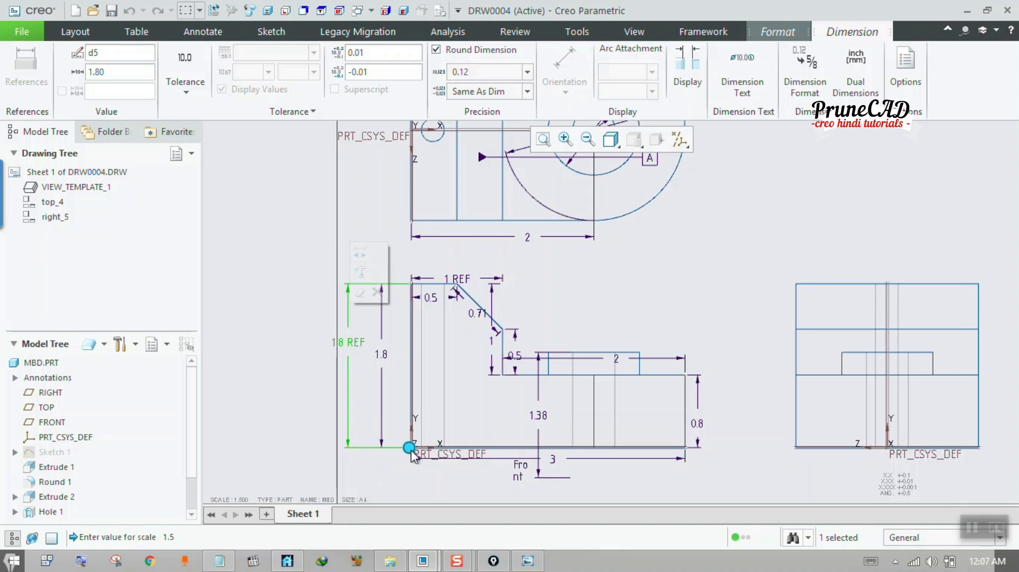
left_click_drag(409, 450, 368, 450)
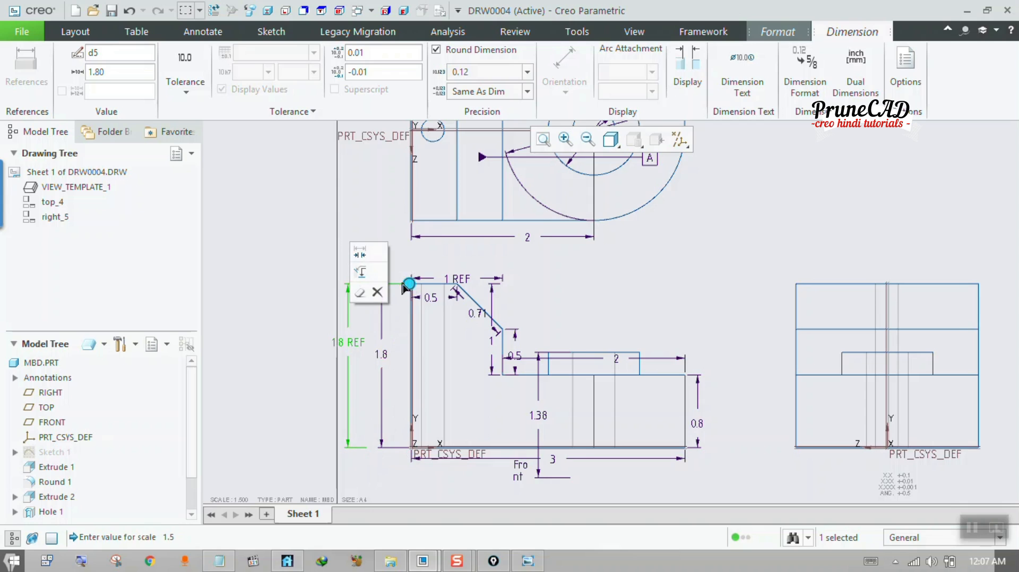
left_click_drag(408, 284, 368, 284)
left_click(310, 312)
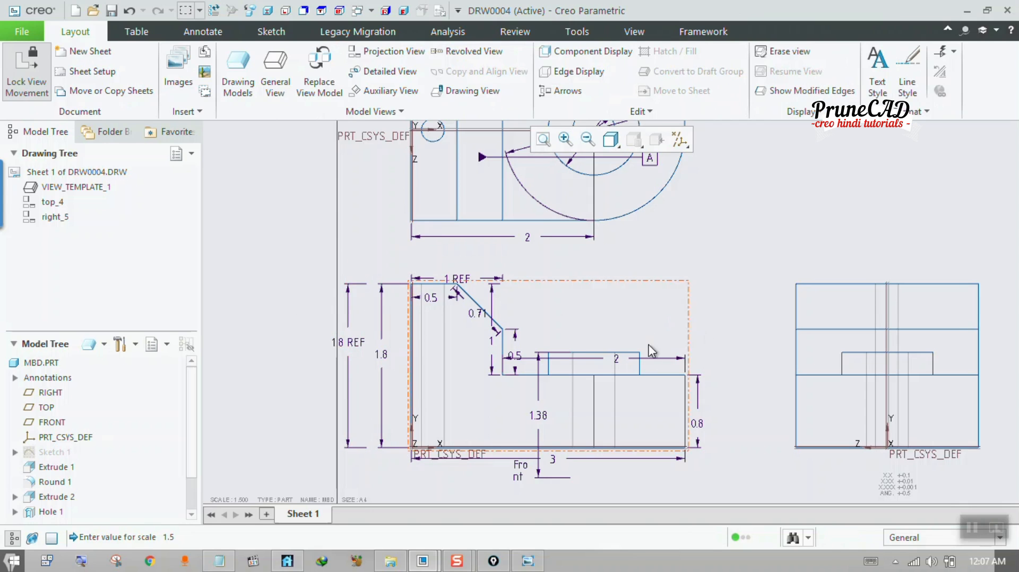
- Move the front view's upper 2 width dimension above the raised boss and pull in its extension lines
left_click(618, 362)
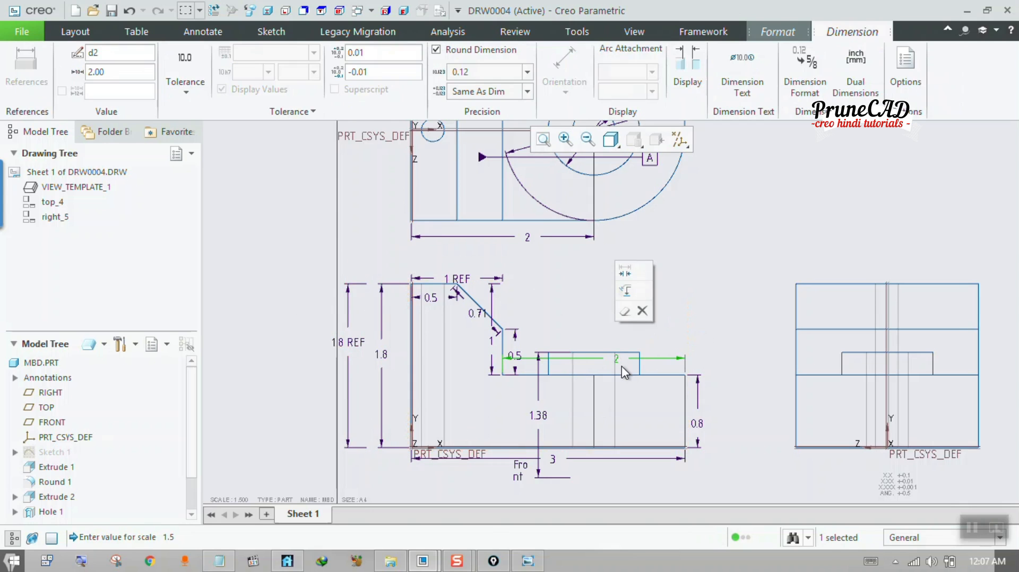
left_click_drag(621, 364, 616, 295)
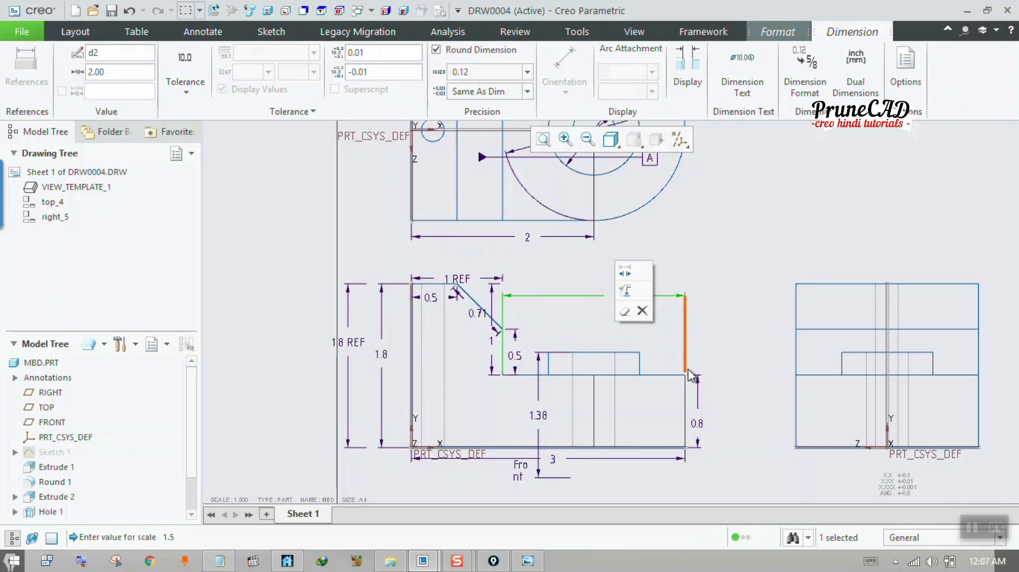
left_click_drag(686, 374, 684, 314)
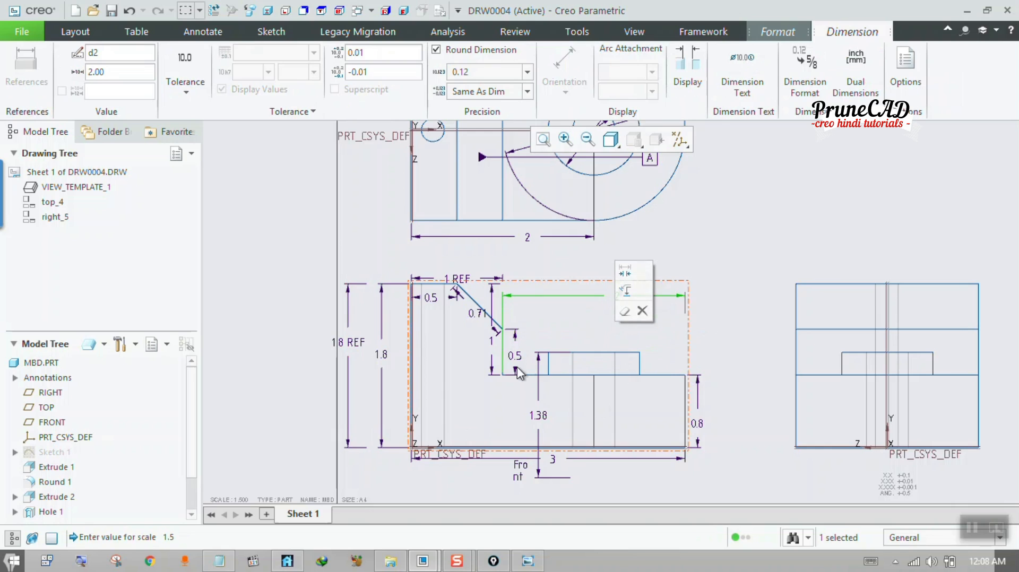
left_click_drag(504, 373, 507, 360)
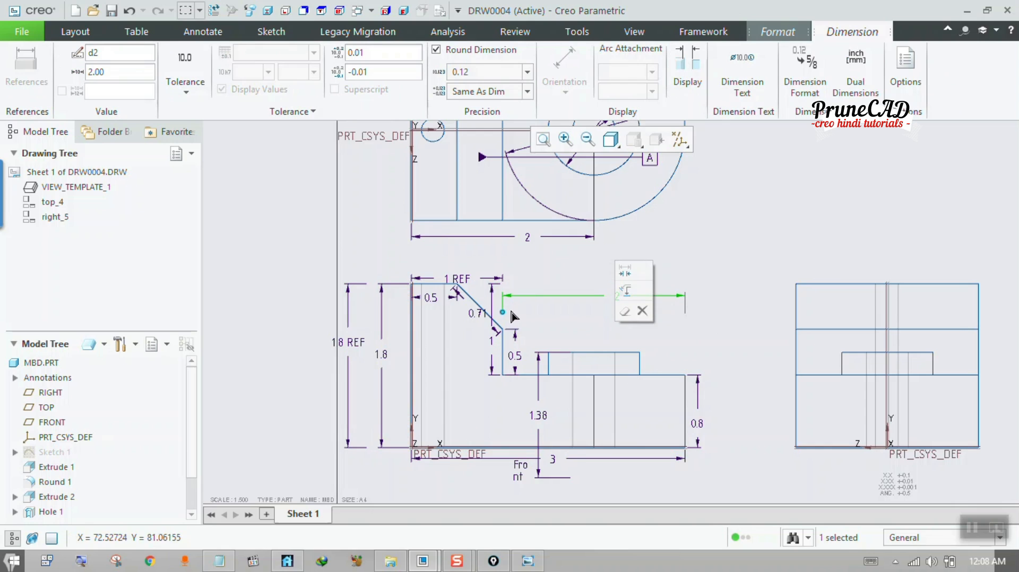
left_click(557, 324)
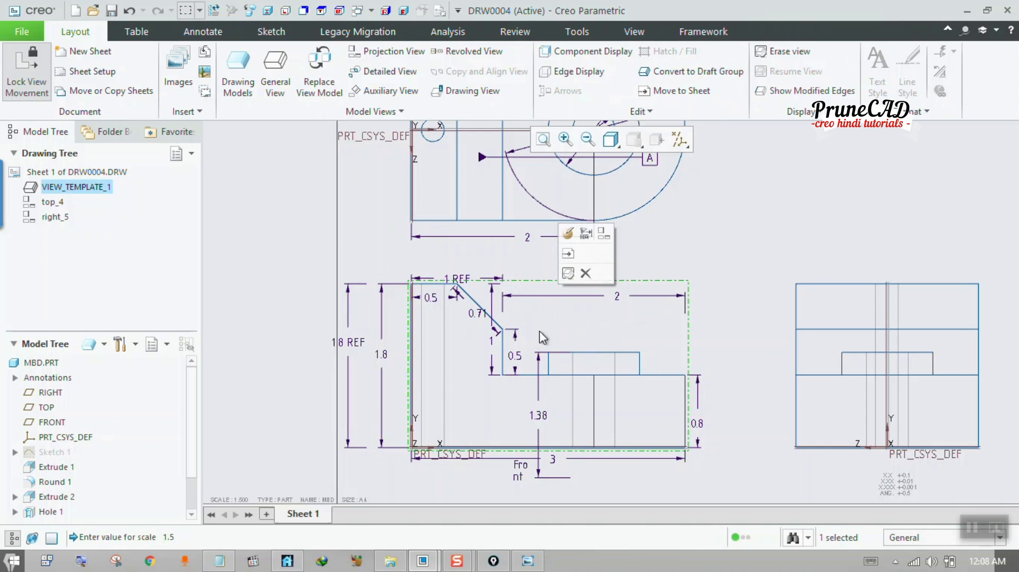
- Move the front view's 1.38 dimension to the empty space before the side view and shorten both its extension lines
left_click(538, 418)
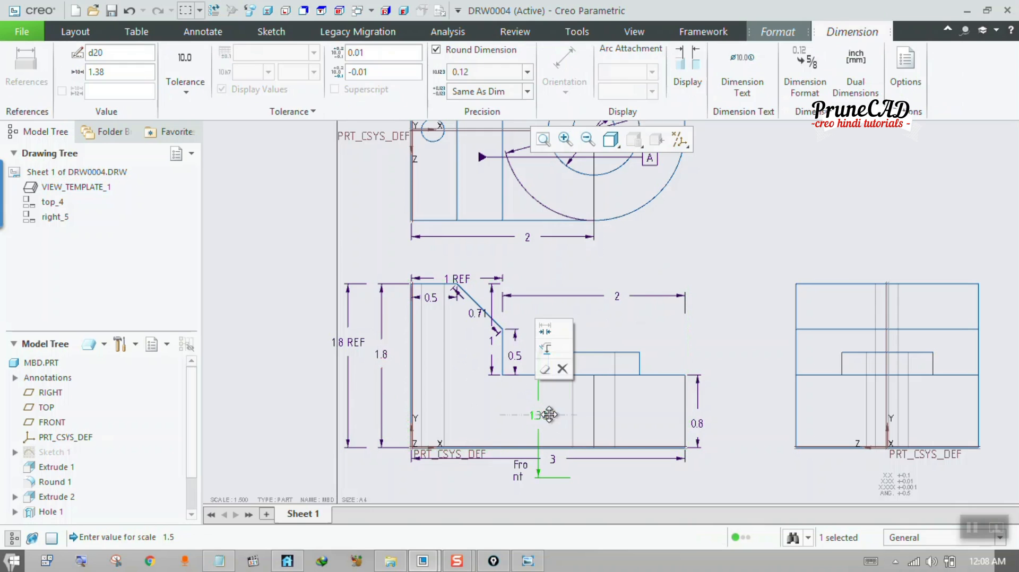
left_click_drag(548, 415, 764, 414)
left_click_drag(578, 353, 742, 365)
left_click_drag(575, 478, 726, 479)
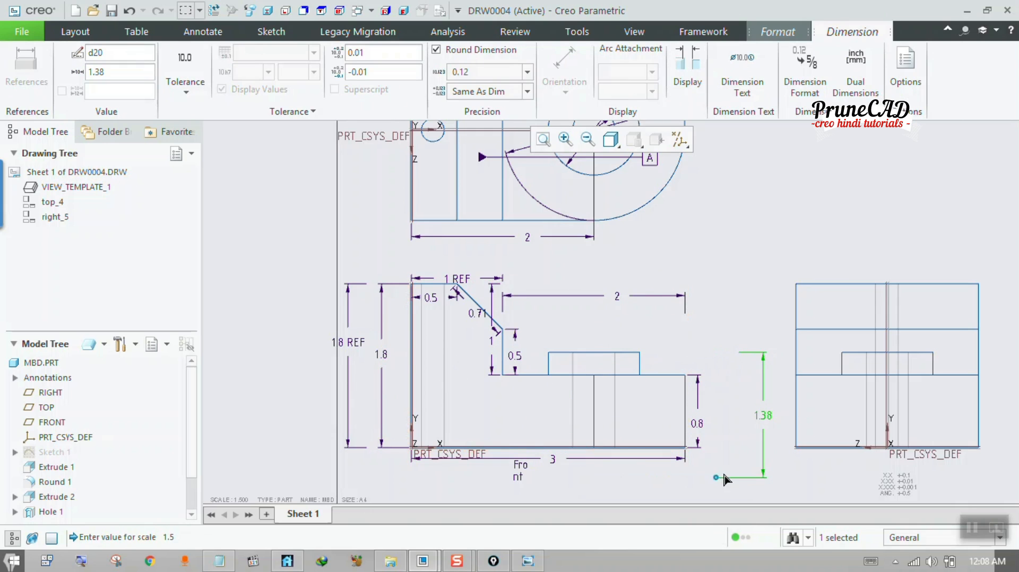
- Start a Surface Finish annotation and browse the surffins symbol library for its definition
key("alt+Tab")
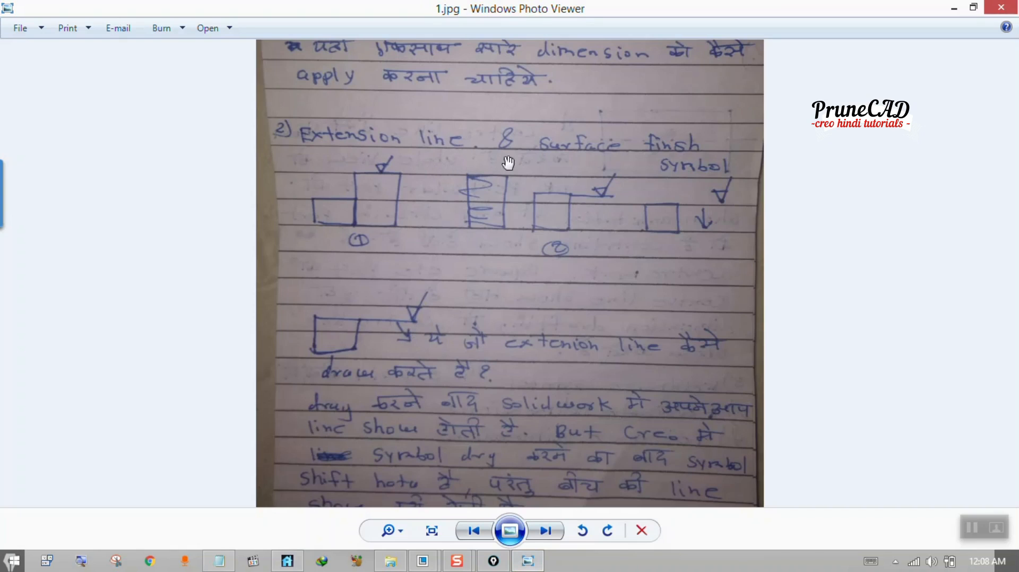
left_click(954, 9)
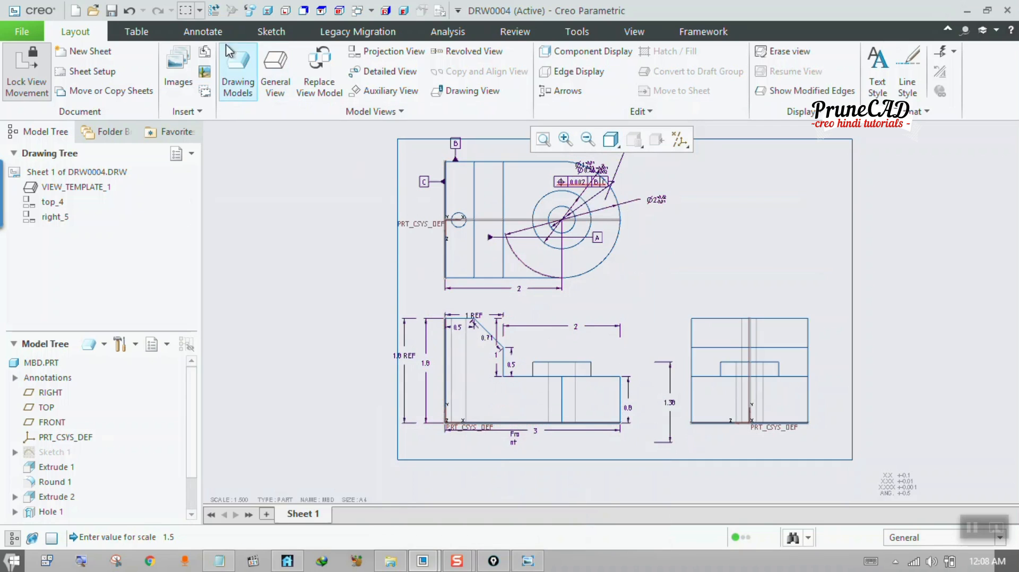
left_click(204, 33)
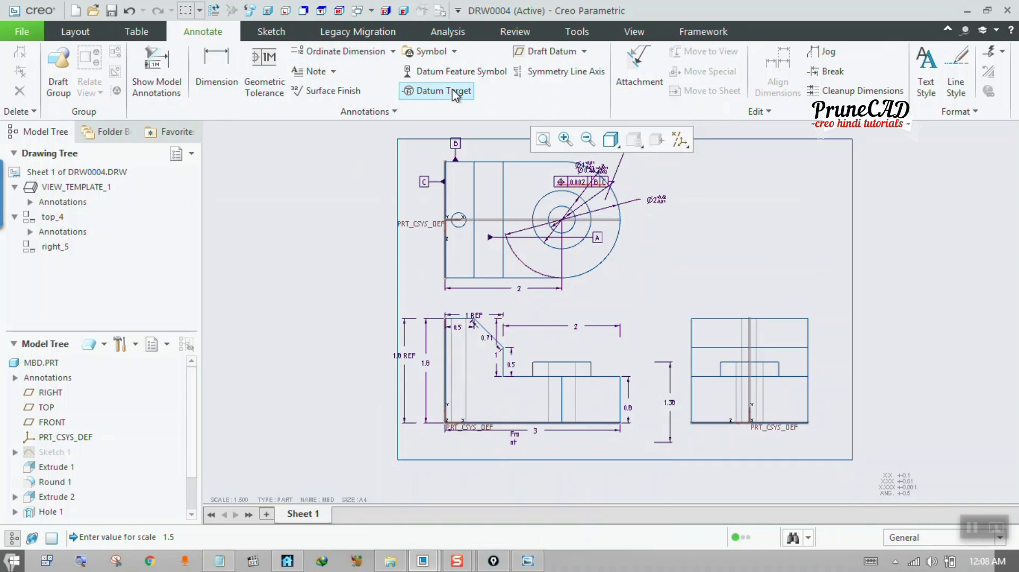
left_click(342, 95)
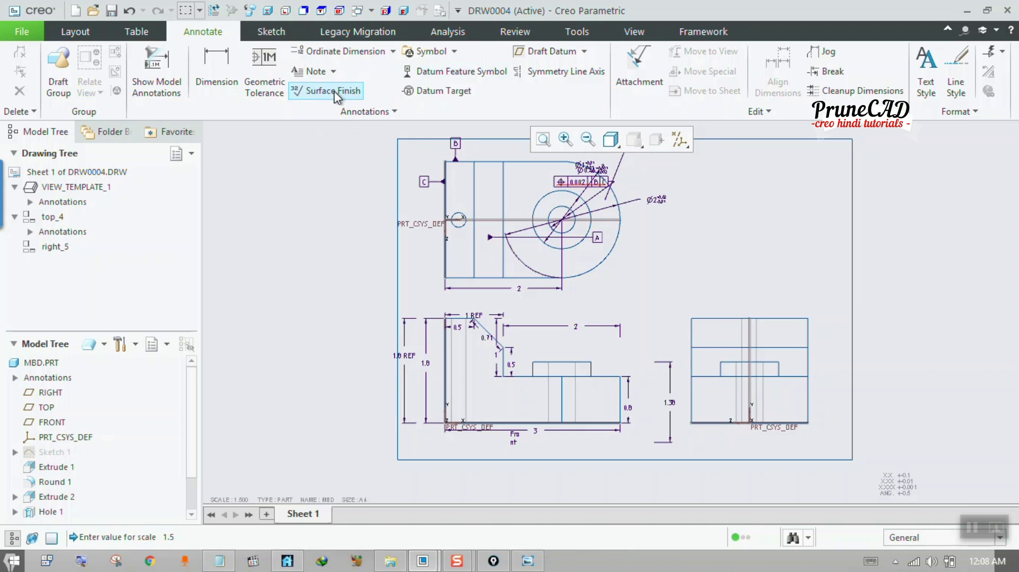
key("ctrl")
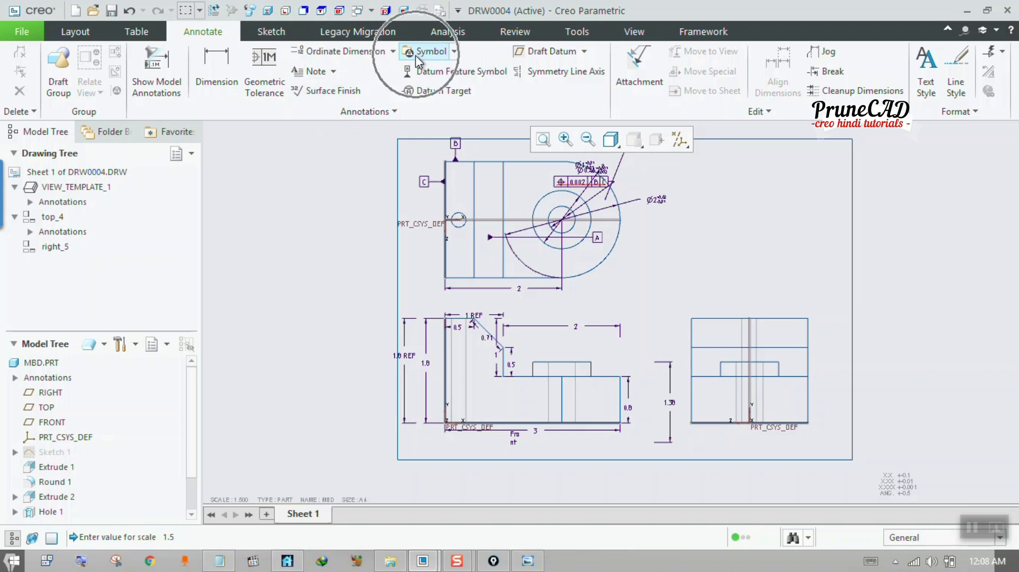
left_click(334, 92)
left_click_drag(738, 56, 252, 72)
left_click(360, 160)
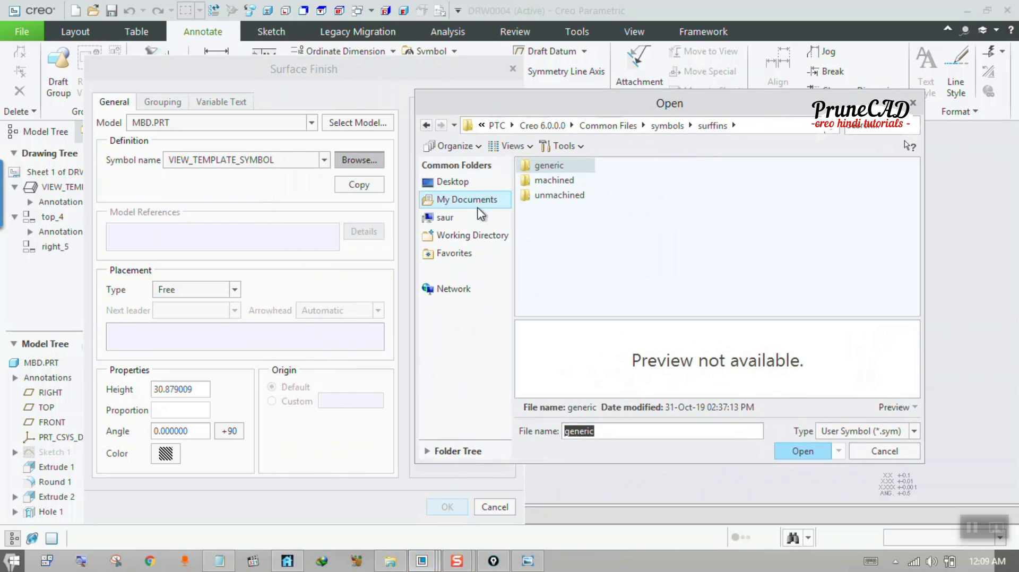
- Preview the generic and machined surface finish symbols and load no_value1.sym from the machined folder
double_click(551, 166)
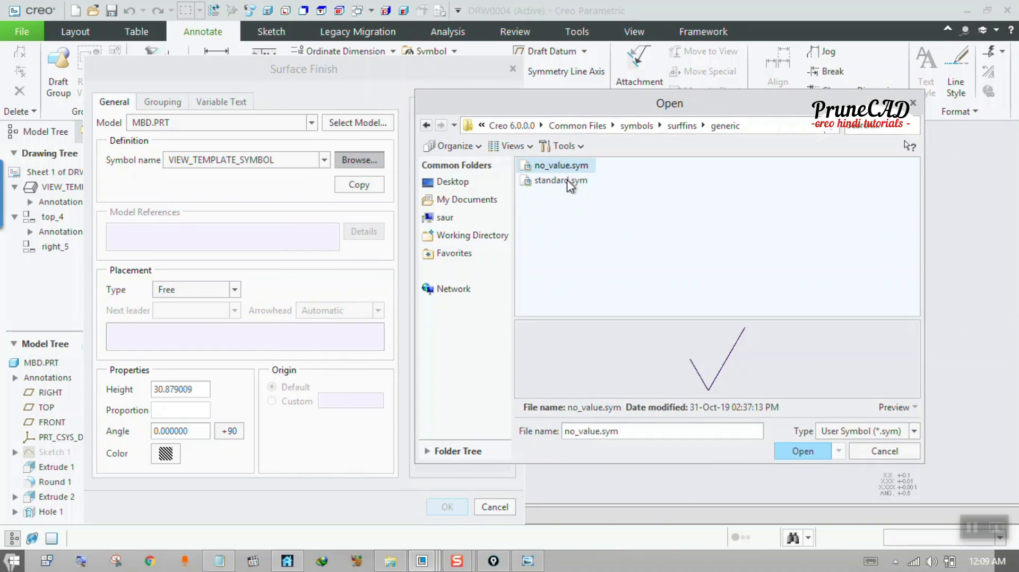
left_click(564, 182)
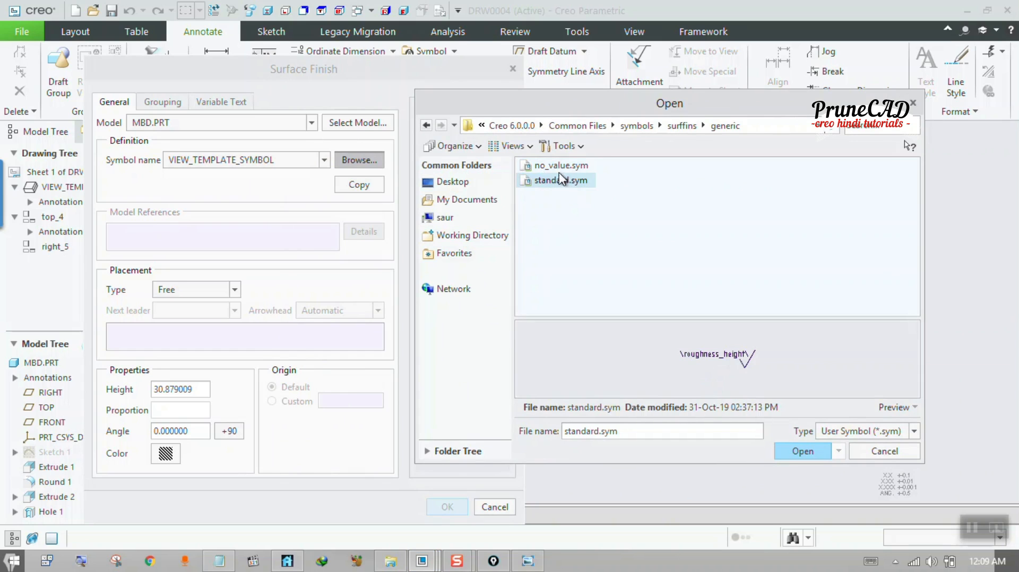
left_click(562, 168)
left_click(561, 177)
left_click(680, 128)
double_click(549, 180)
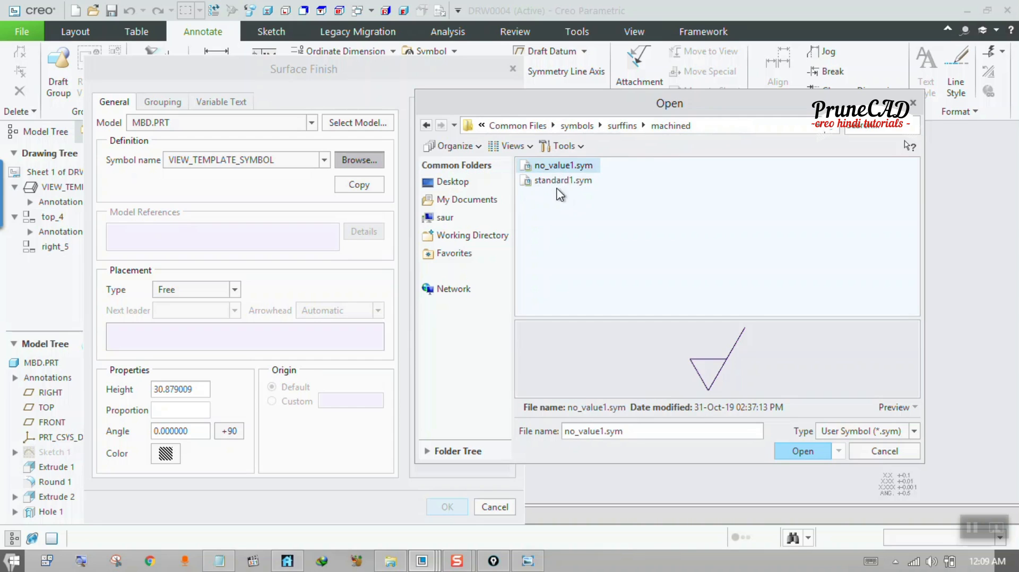
left_click(555, 181)
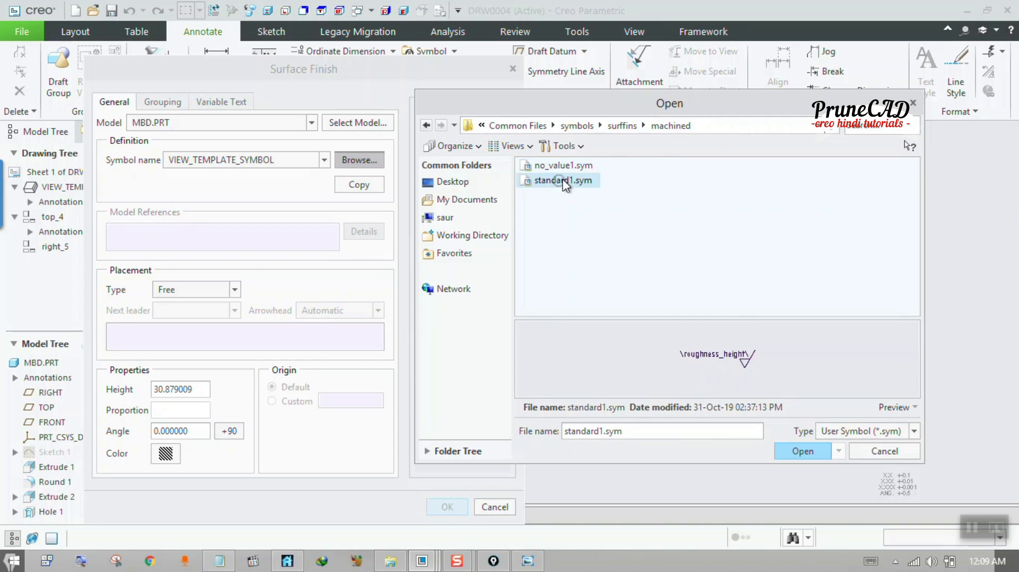
double_click(563, 165)
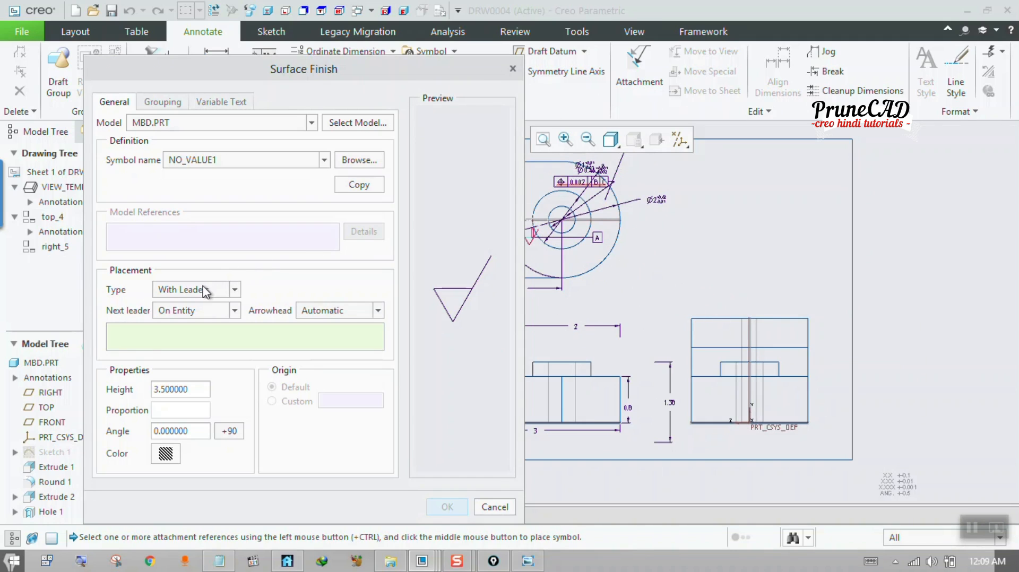
- Try the On Entity and Normal to Entity placement types for the surface finish symbol
left_click(234, 290)
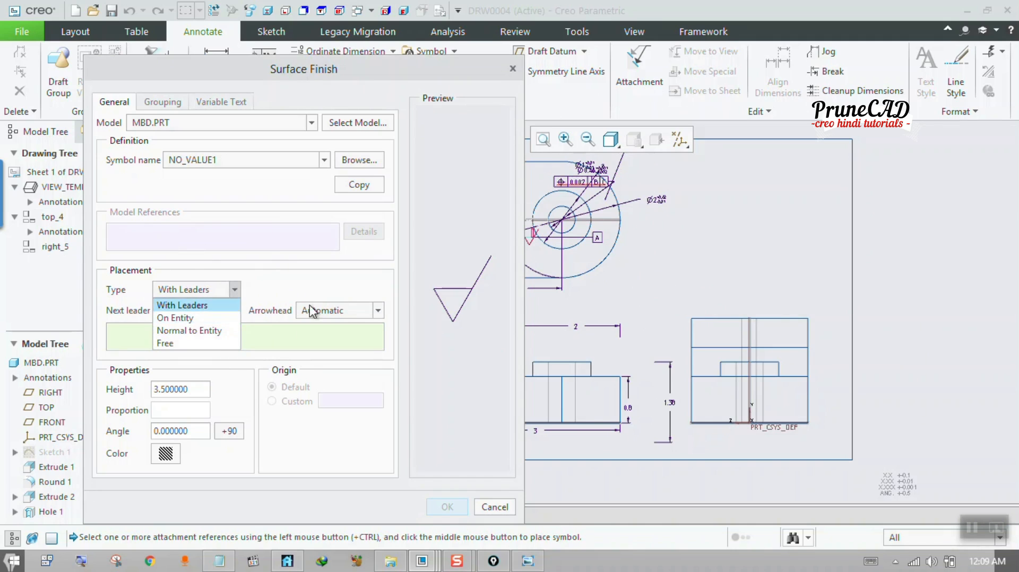
left_click(303, 281)
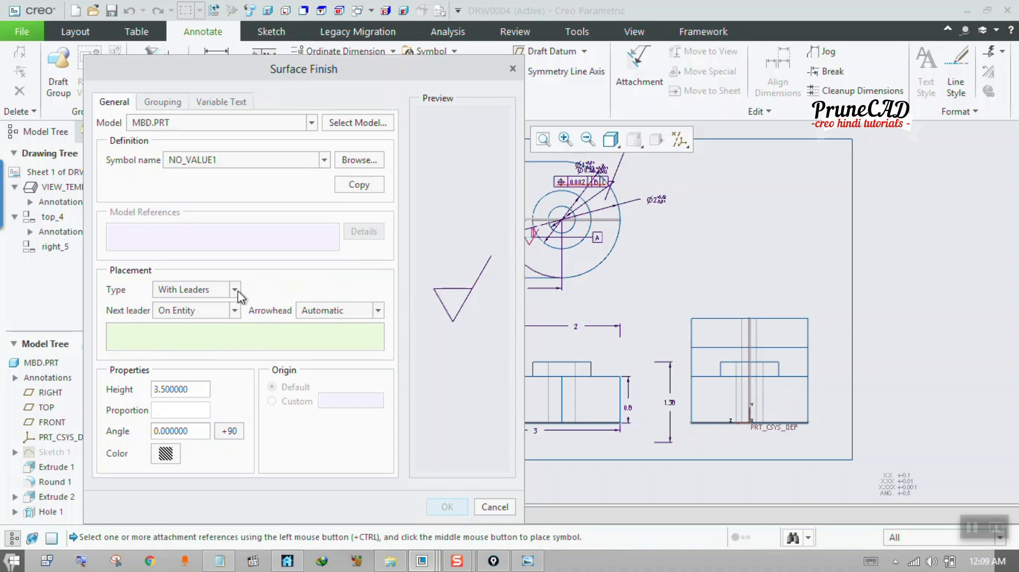
left_click(234, 289)
left_click(203, 317)
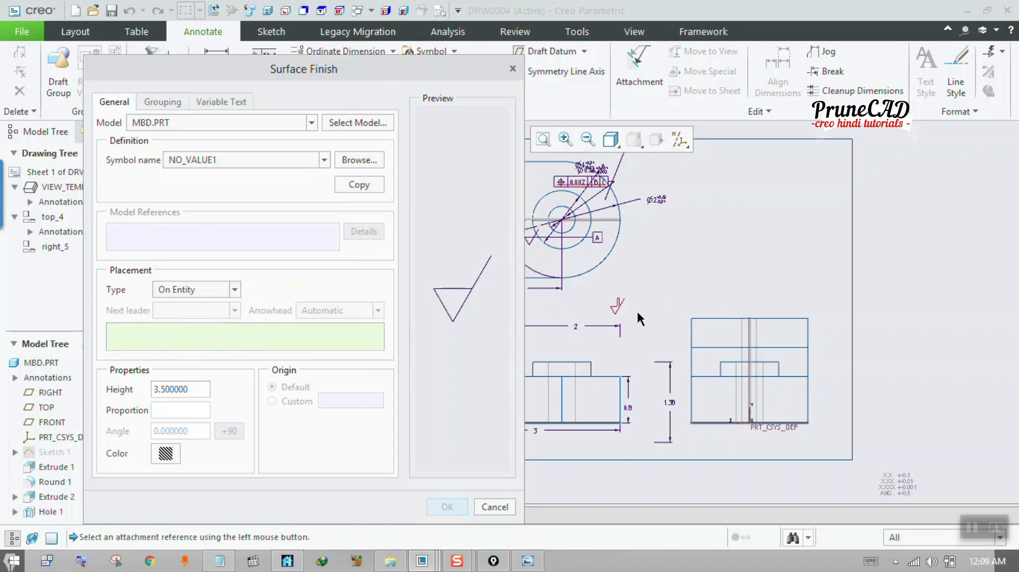
left_click(707, 284)
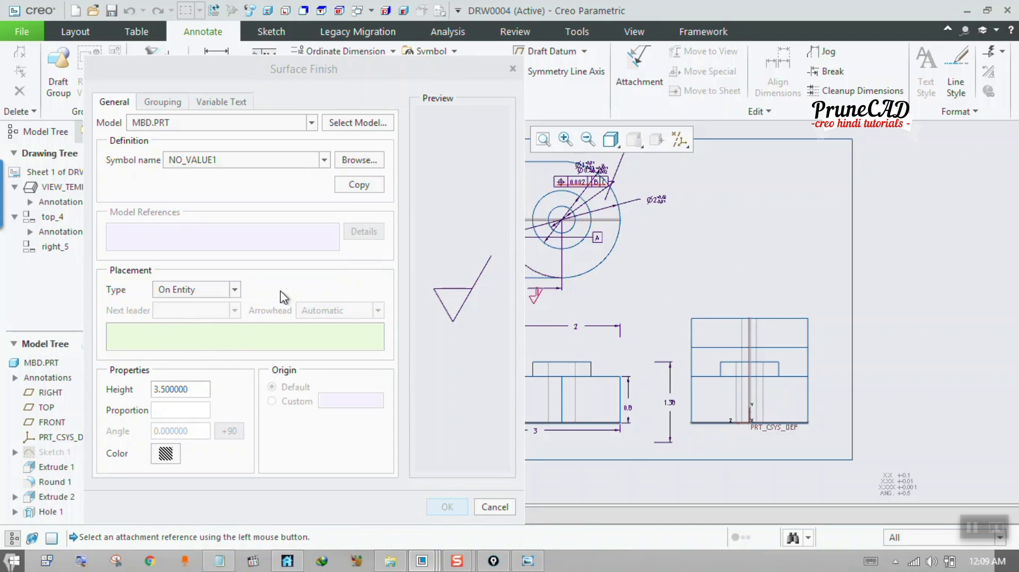
left_click(234, 289)
left_click(212, 331)
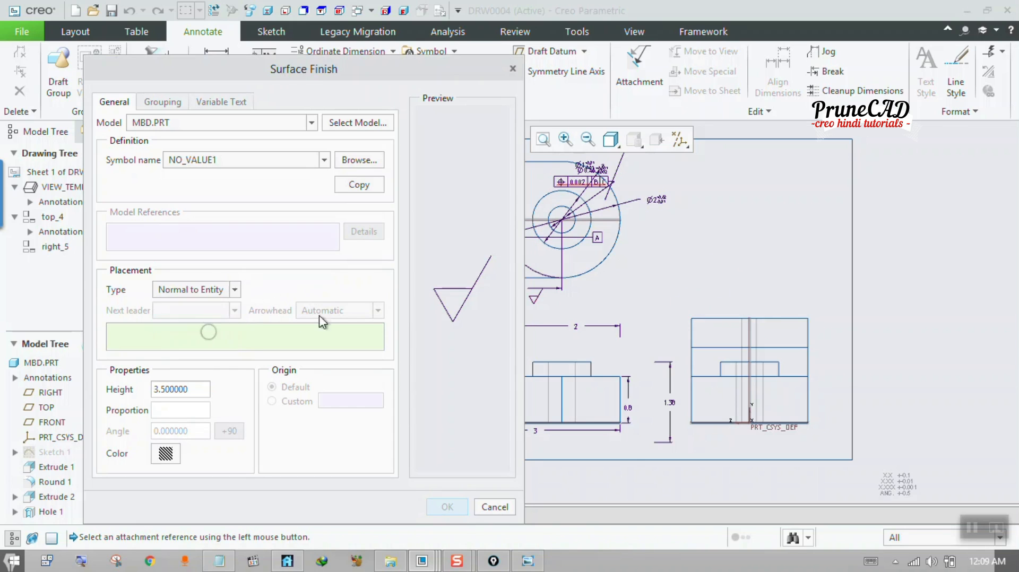
- Place the surface finish symbol with Free placement above the side view, accept it, and shift it slightly closer to the view
left_click(234, 292)
left_click(190, 345)
left_click(737, 292)
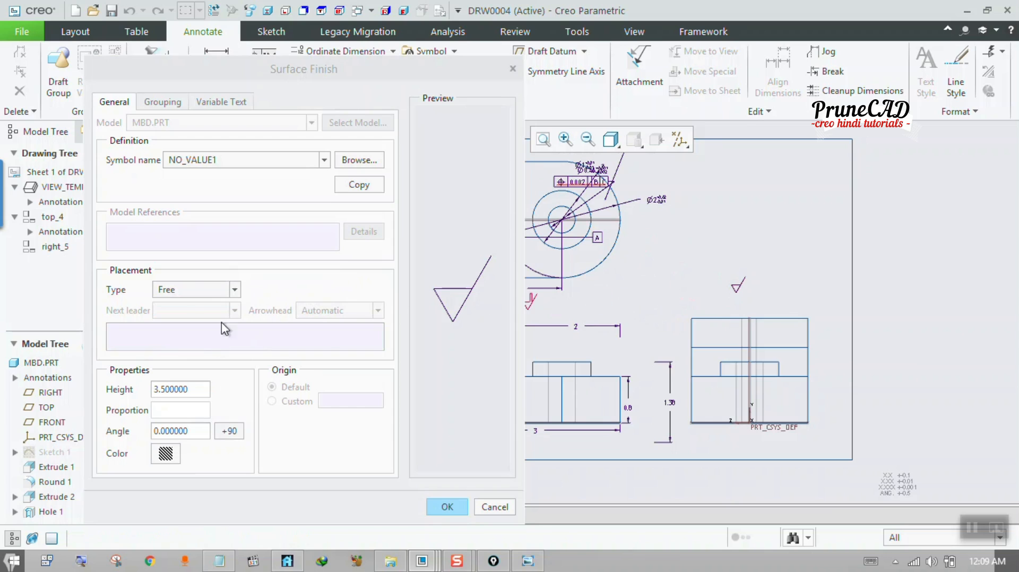
left_click(175, 104)
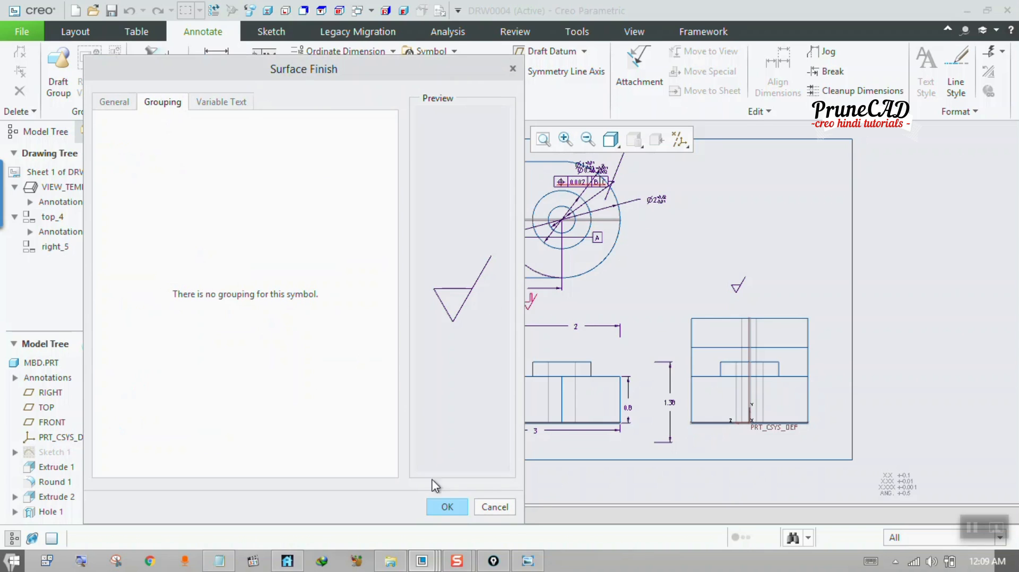
left_click(447, 507)
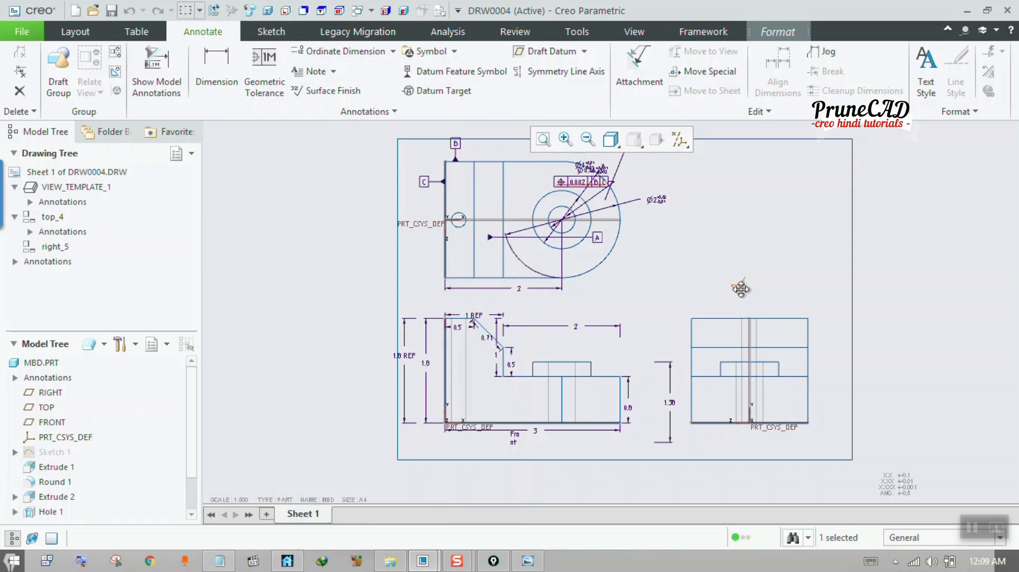
left_click_drag(740, 290, 753, 293)
left_click(763, 270)
- Start a custom drawing symbol and load surftexture.sym from the surftextsymlib folder of the system symbols
left_click(427, 51)
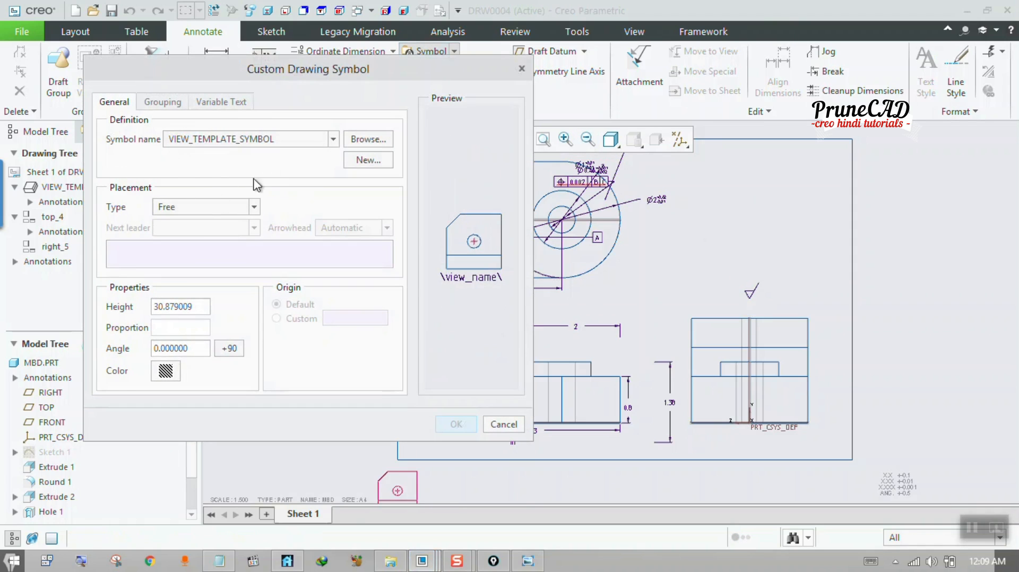
left_click(367, 139)
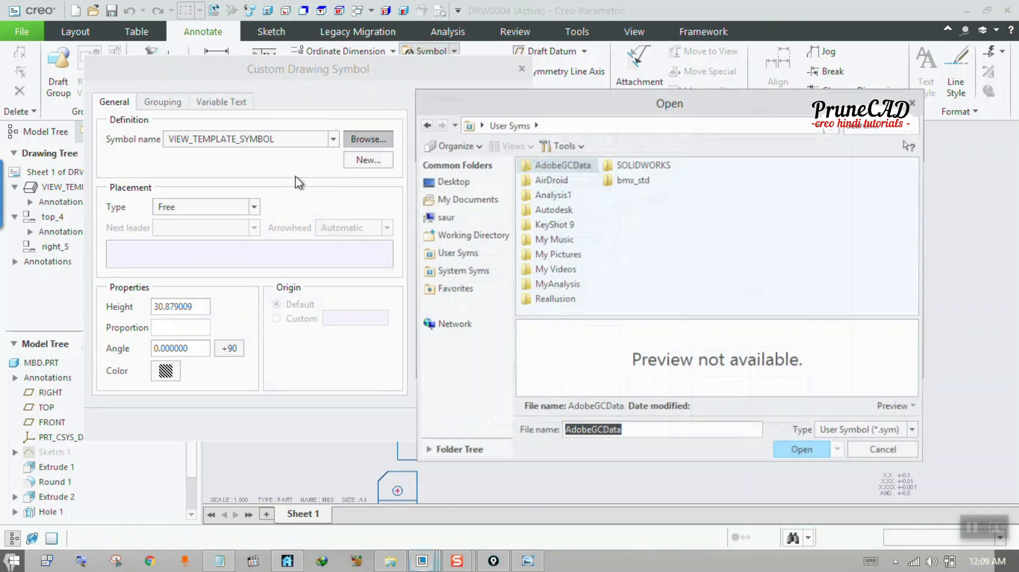
left_click(475, 272)
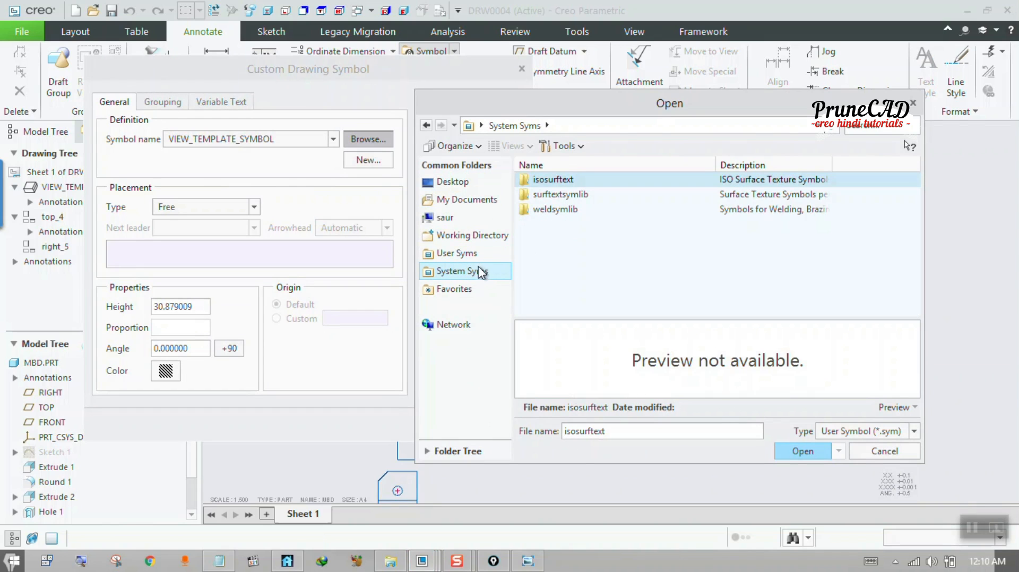
left_click(563, 195)
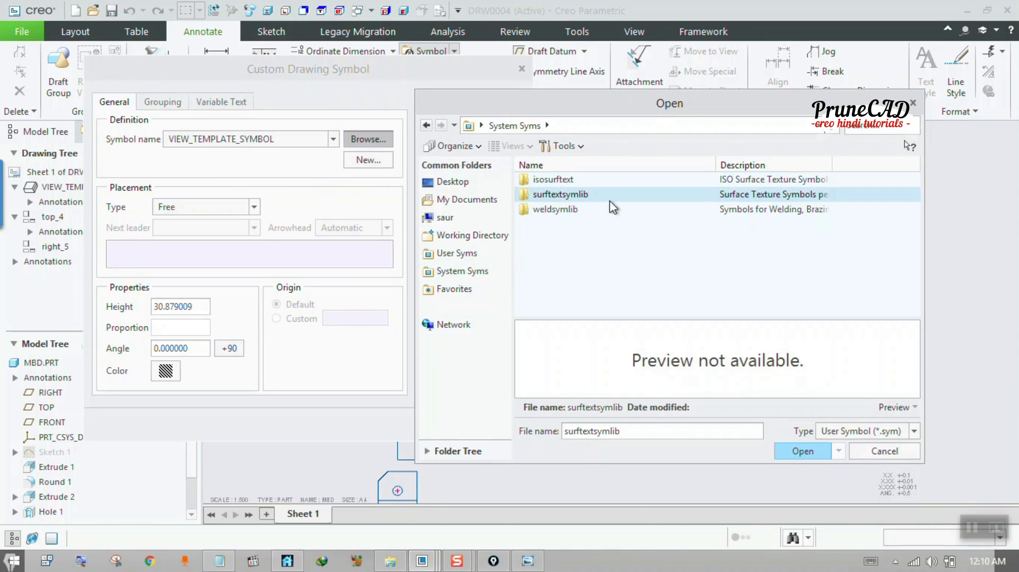
left_click(801, 451)
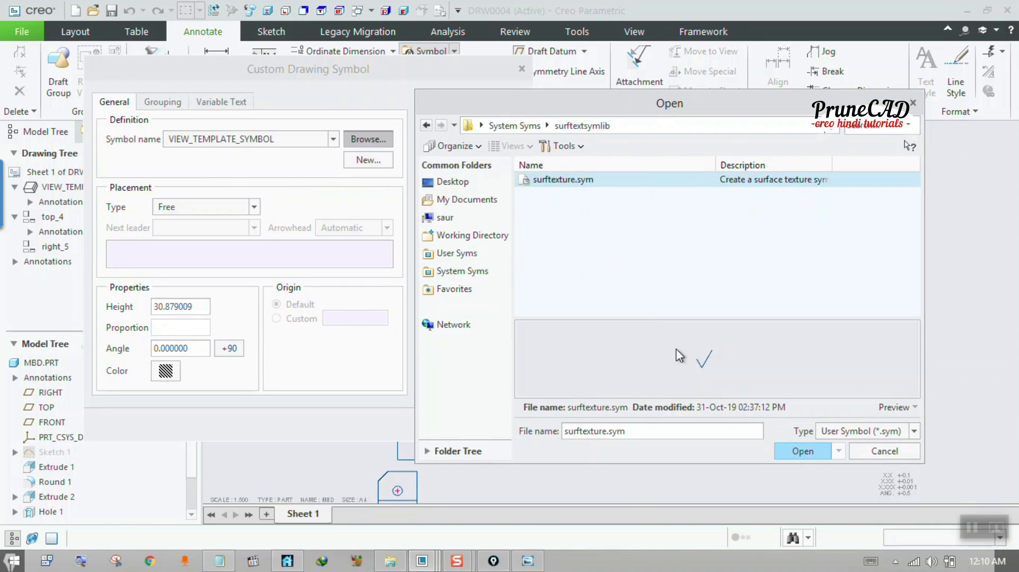
left_click(794, 451)
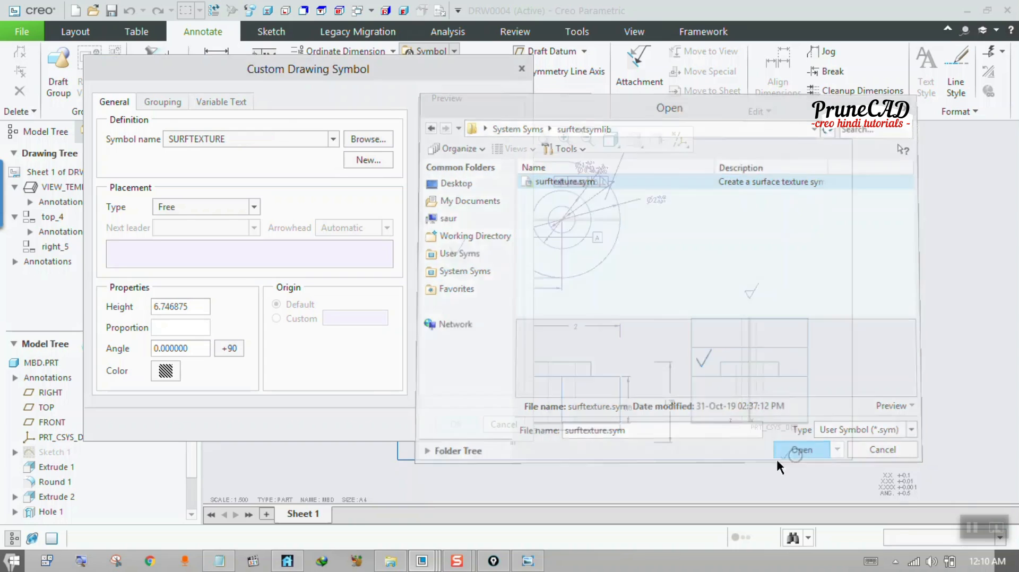
- Set the surface texture symbol's grouping to NO_REMOVAL with average roughness, ROUGH_SPACE, parallel lay, WAVE_HEIGHT waviness and DESTINATION
left_click(168, 102)
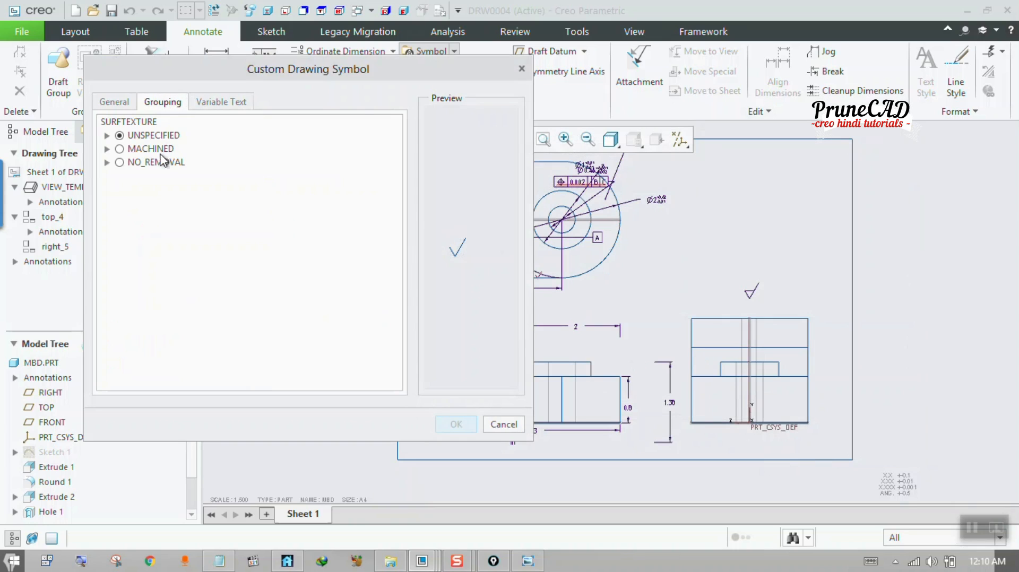
left_click_drag(196, 69, 210, 86)
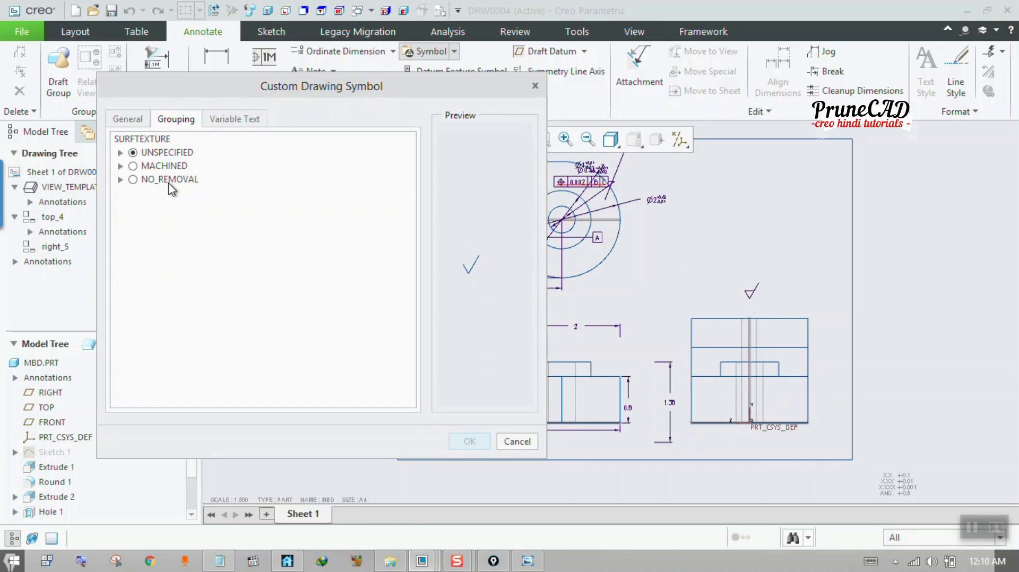
left_click(133, 180)
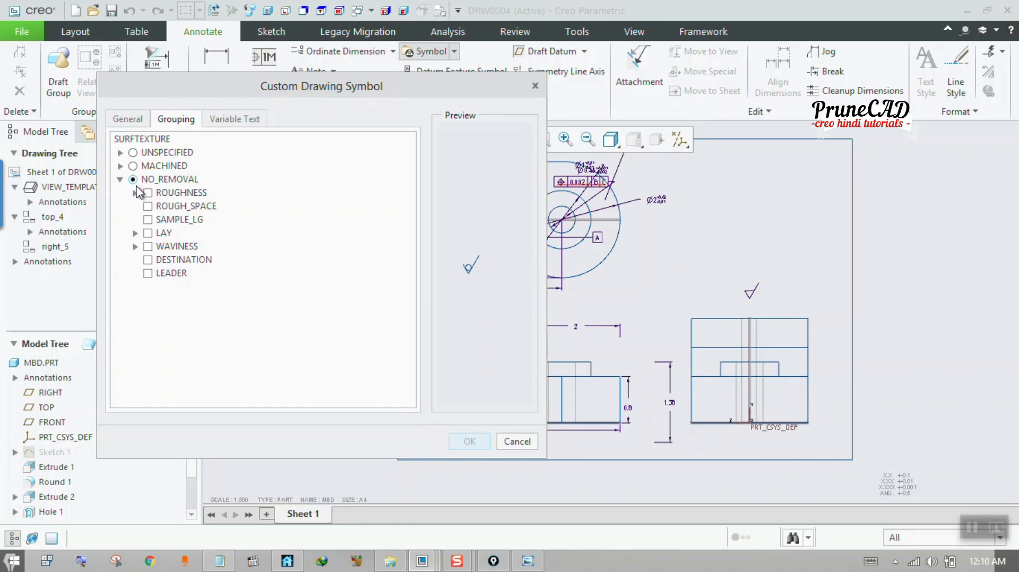
left_click(148, 193)
left_click(147, 233)
left_click(148, 259)
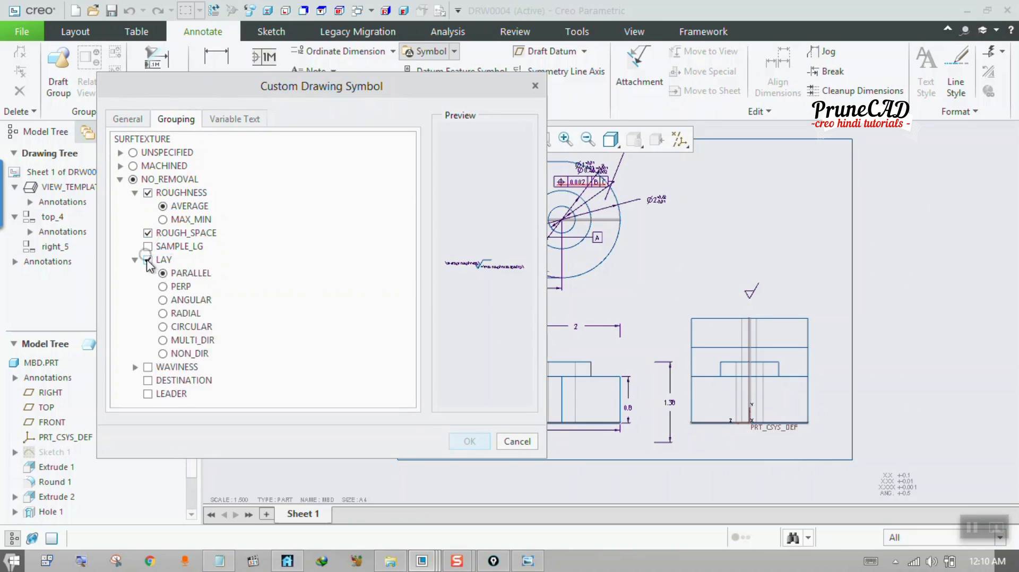
left_click(148, 380)
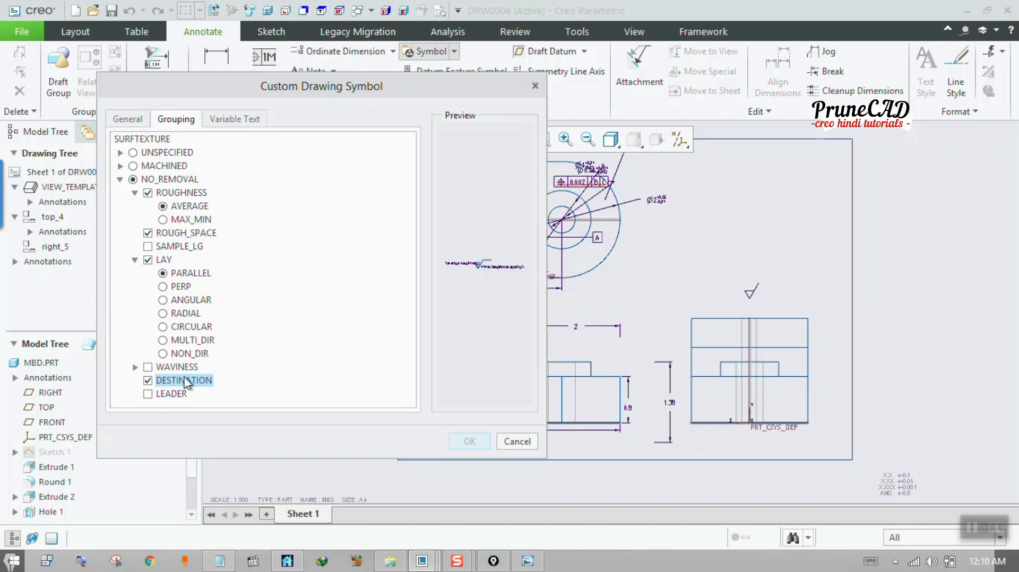
left_click(148, 366)
left_click(163, 380)
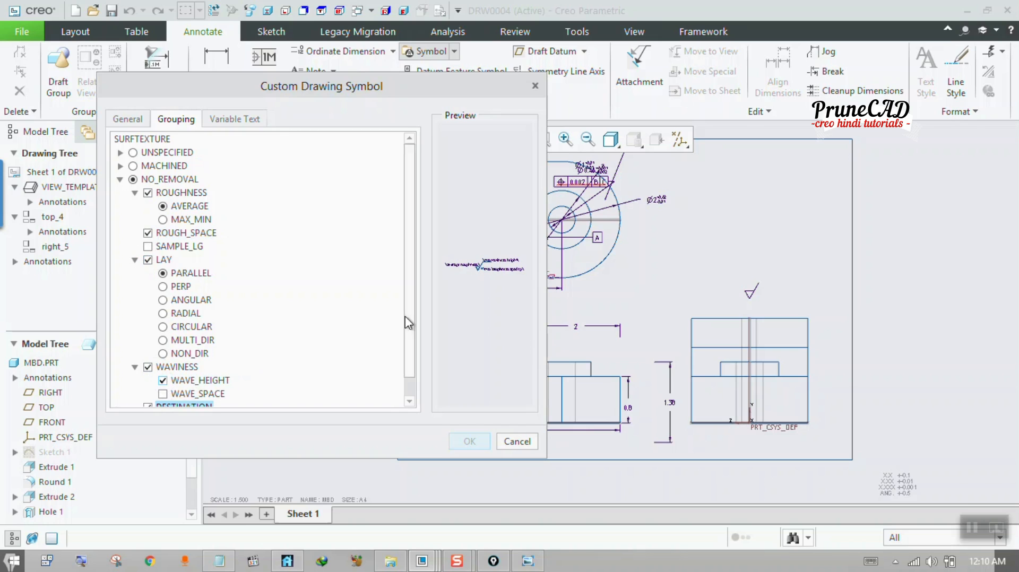
- Place the surface texture symbol above the side view beside the existing finish symbol and accept its average roughness value
left_click(703, 303)
scroll(706, 308, "up", 5)
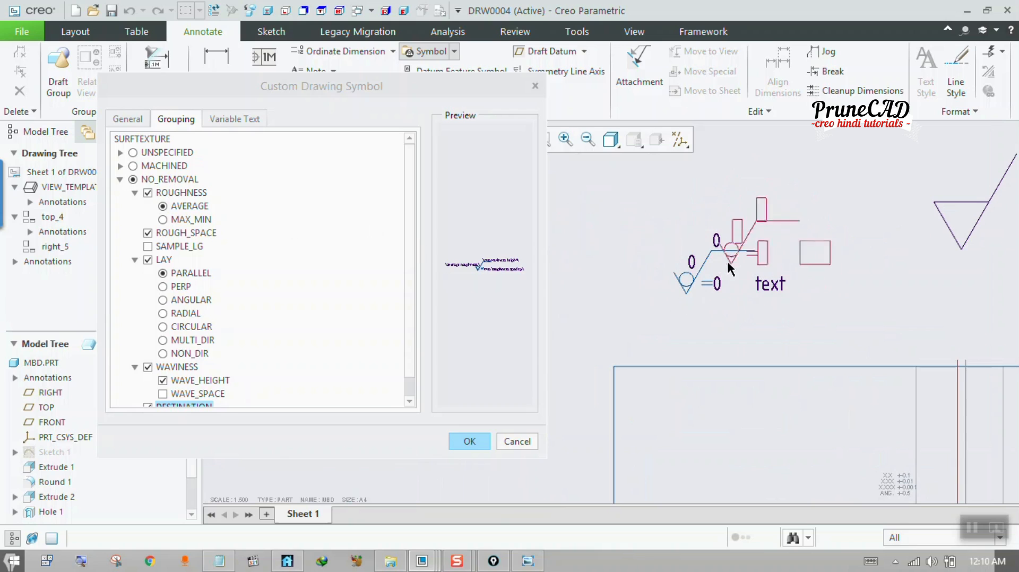
left_click(471, 442)
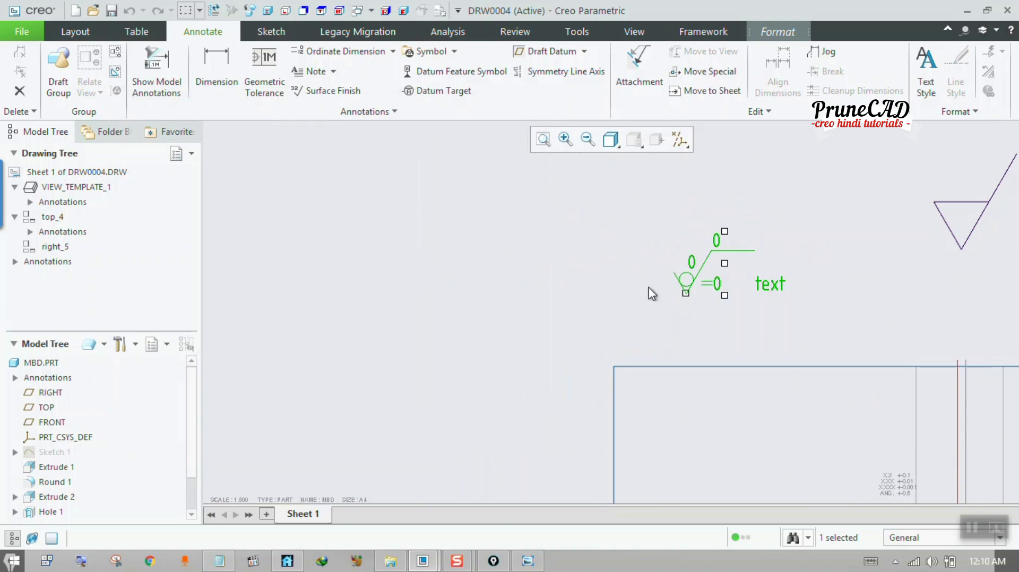
double_click(692, 262)
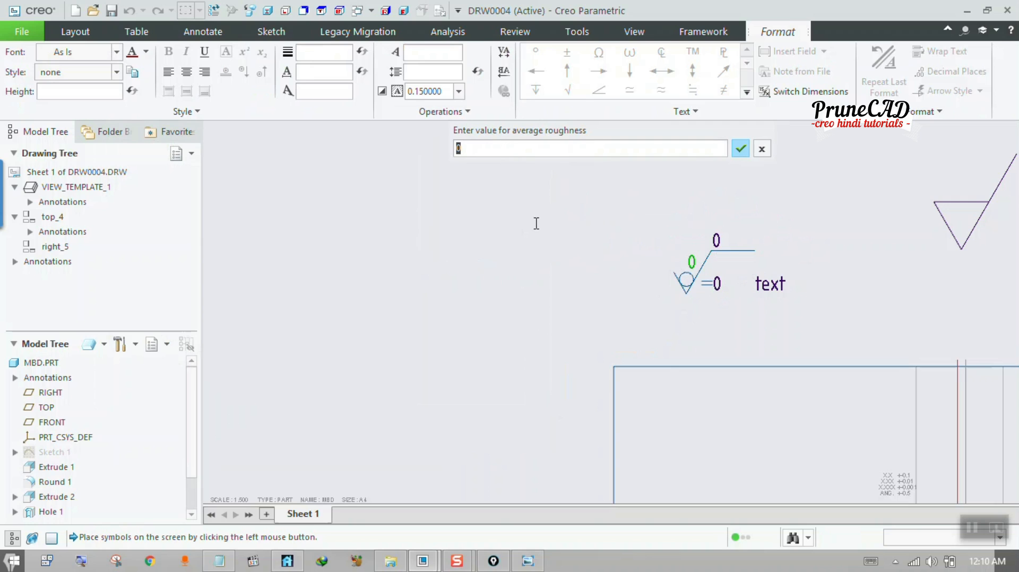
left_click(740, 148)
scroll(670, 298, "down", 2)
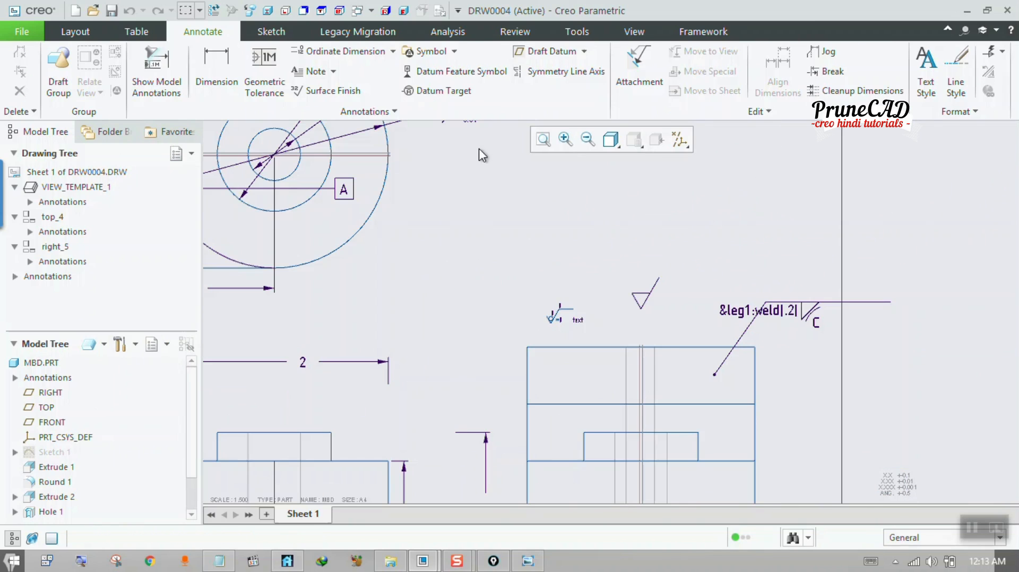
- Add a NO_VALUE1 surface finish symbol with a leader attached to the chamfer surface in the side view
left_click(328, 92)
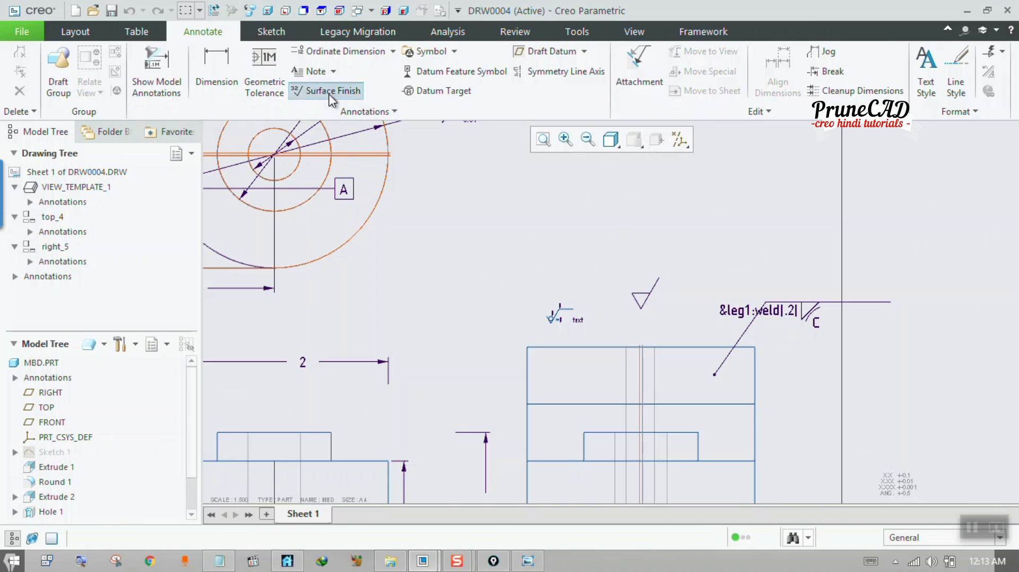
left_click_drag(323, 91, 342, 69)
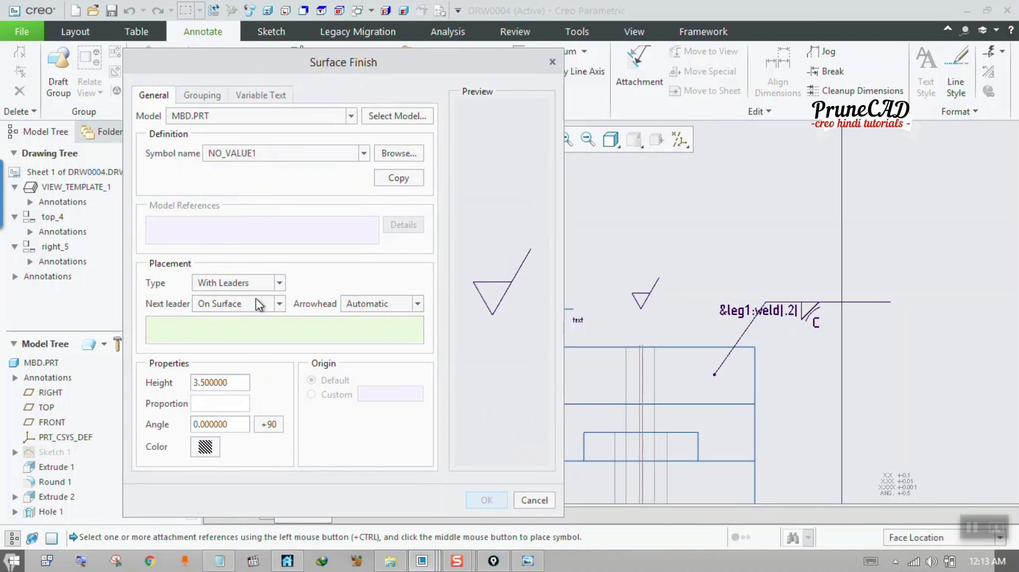
left_click(598, 371)
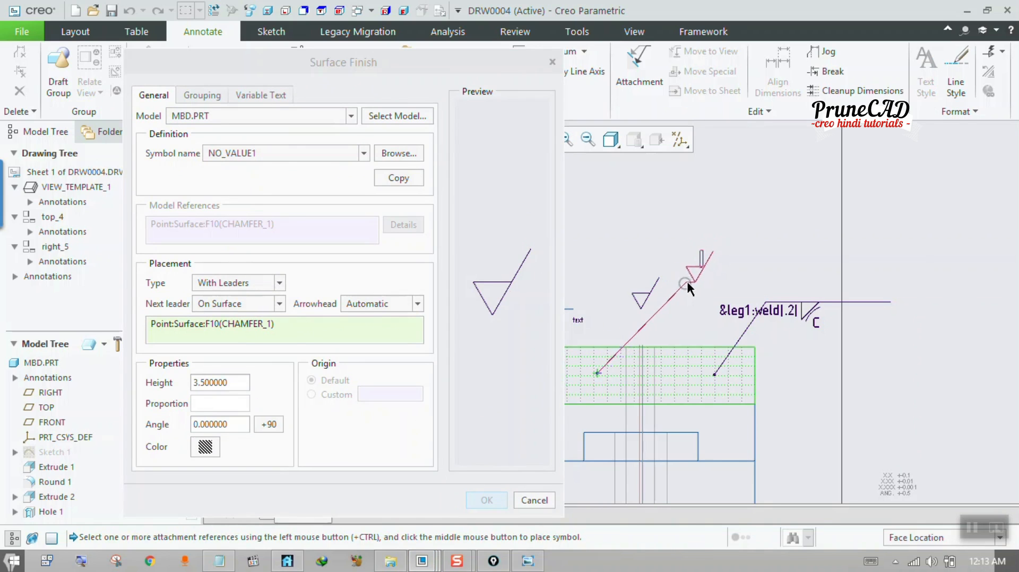
middle_click(688, 288)
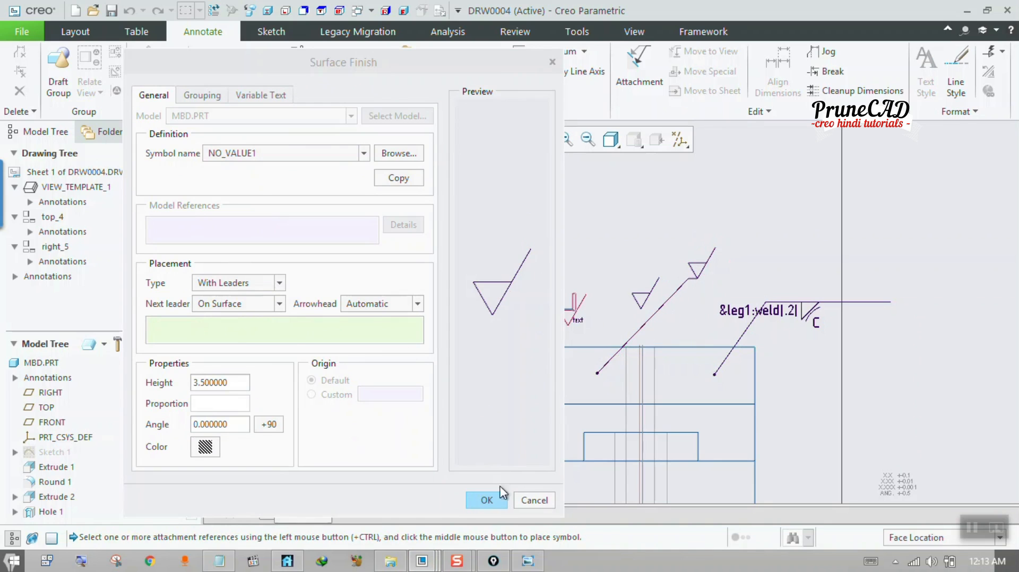
left_click(486, 500)
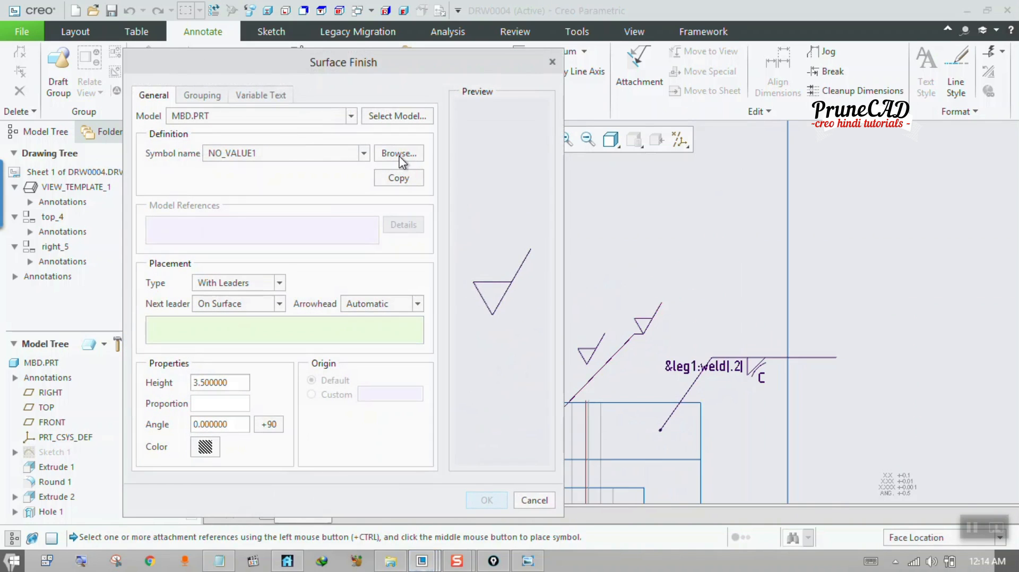
- Load standard.sym from the generic folder as the surface finish symbol definition
left_click(399, 154)
left_click(554, 180)
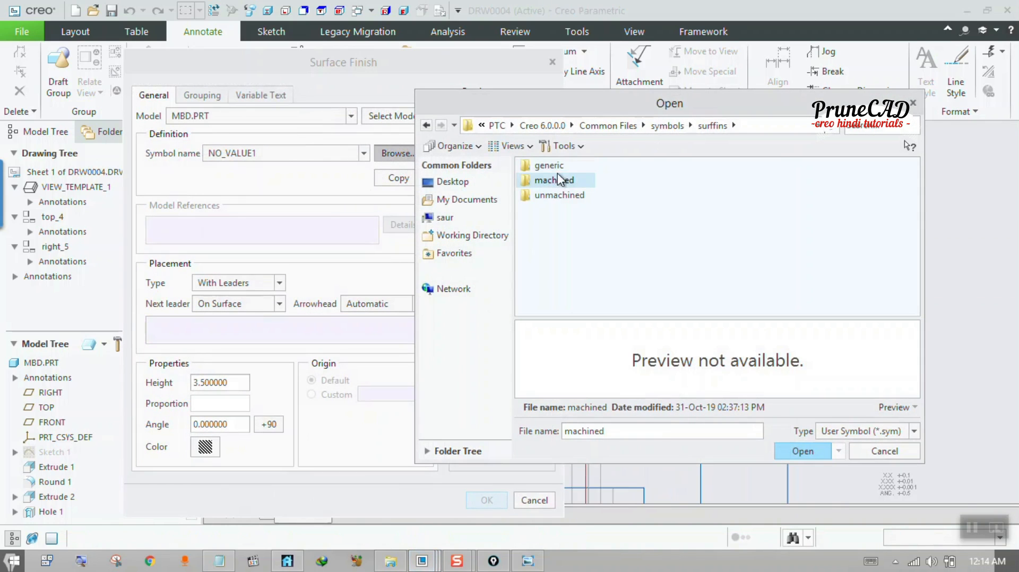
double_click(547, 165)
left_click(559, 181)
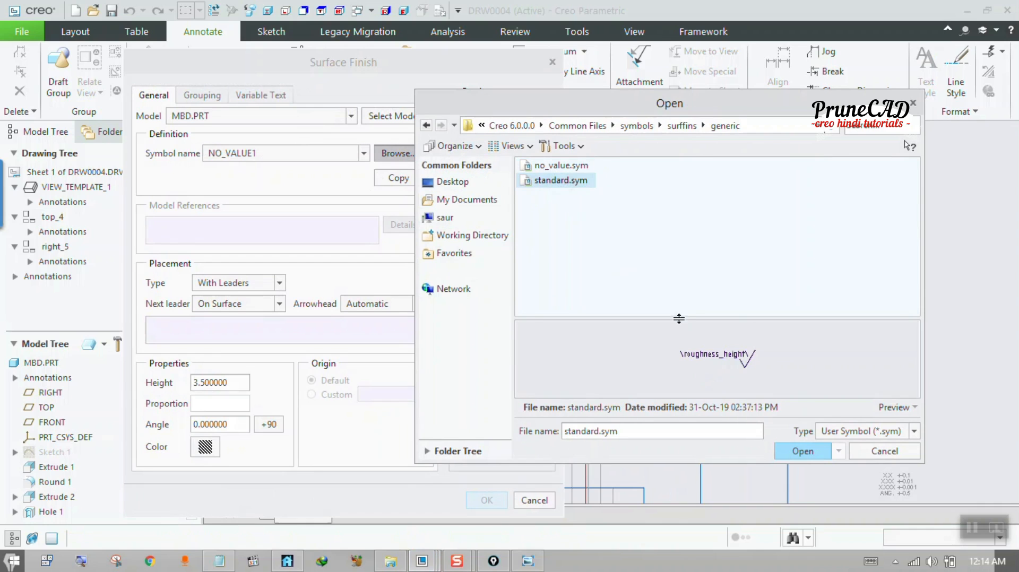
left_click(802, 451)
- Place the standard surface finish symbol with a leader on the side view's chamfer surface, using a roughness height of 32
left_click(618, 413)
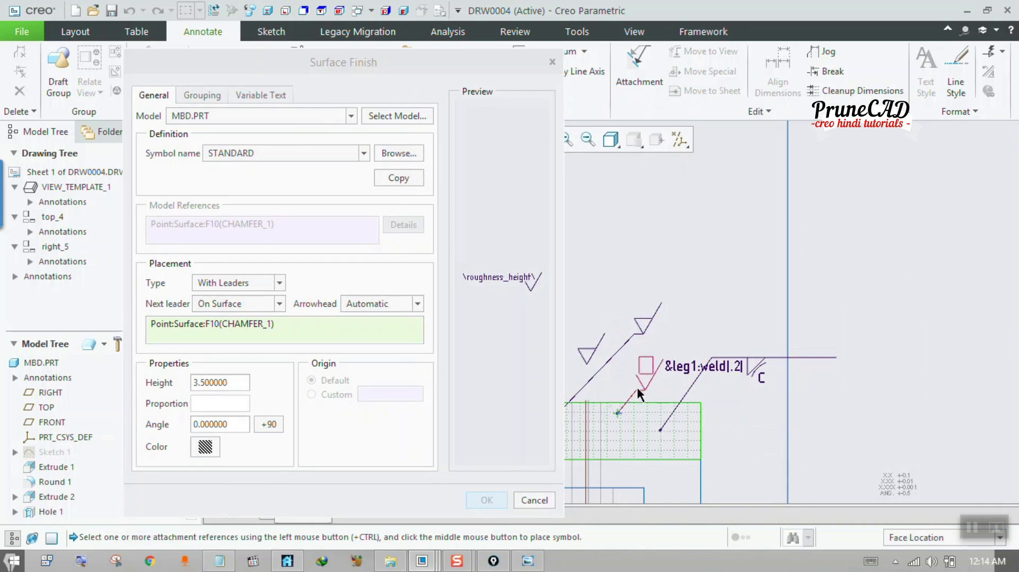
middle_click(632, 368)
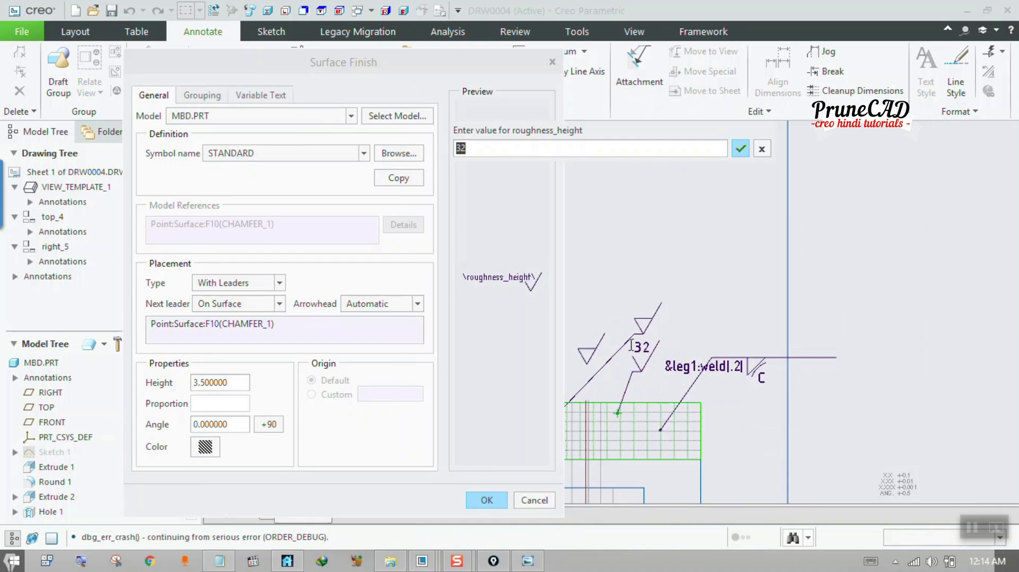
left_click(741, 149)
left_click(486, 499)
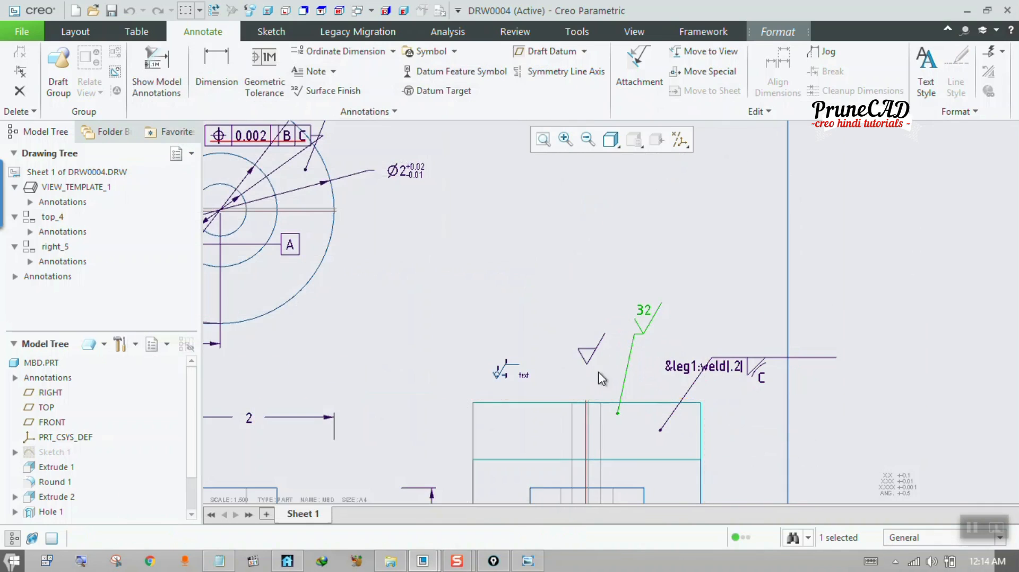
- Check the handwritten topic notes in Windows Photo Viewer and return to the Creo drawing
key("alt+Tab")
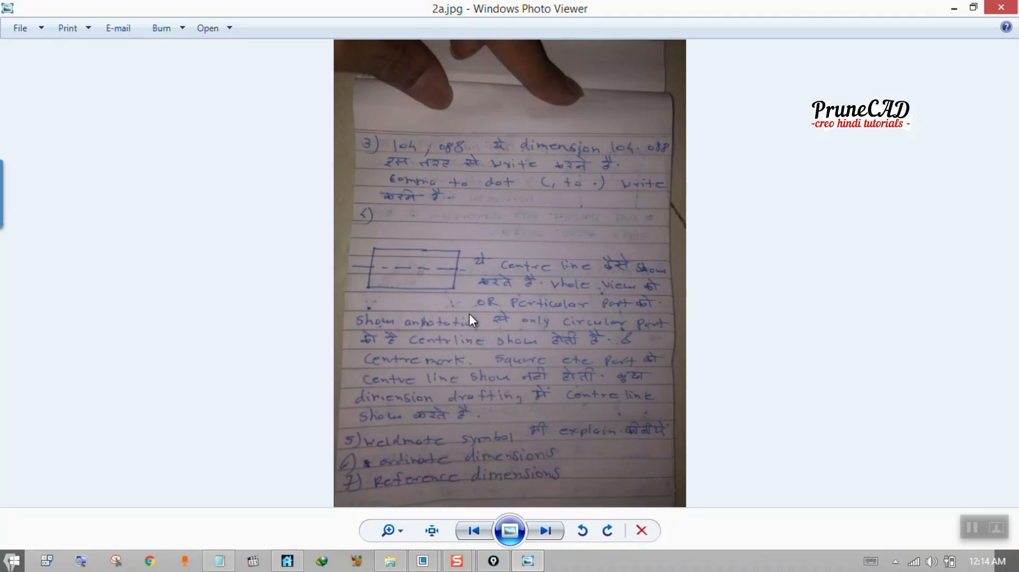
left_click(949, 13)
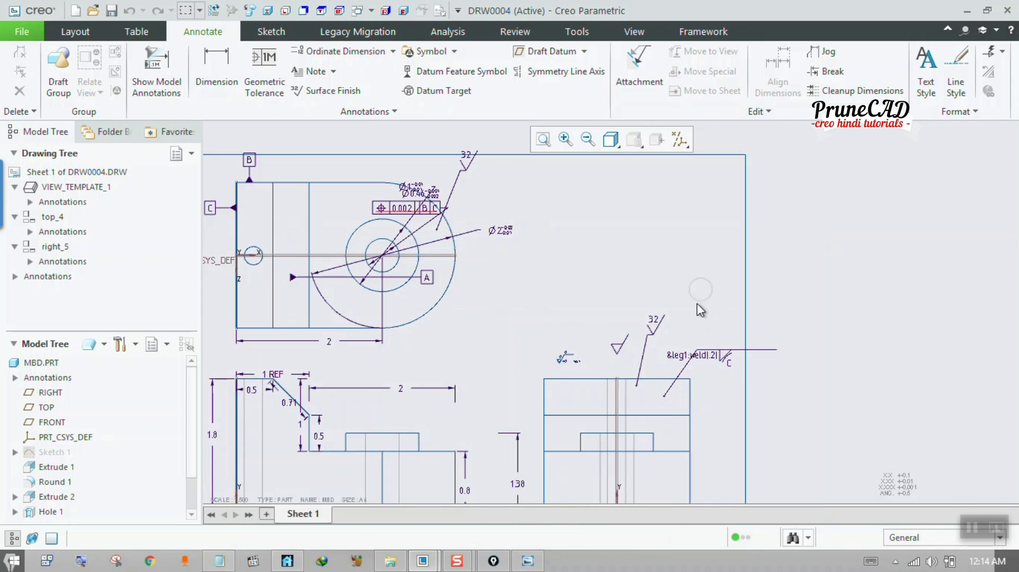
- Delete the leadered 32 finish symbol, the free finish symbol and the surface texture symbol above the side view
left_click(651, 327)
key("Delete")
left_click(622, 347)
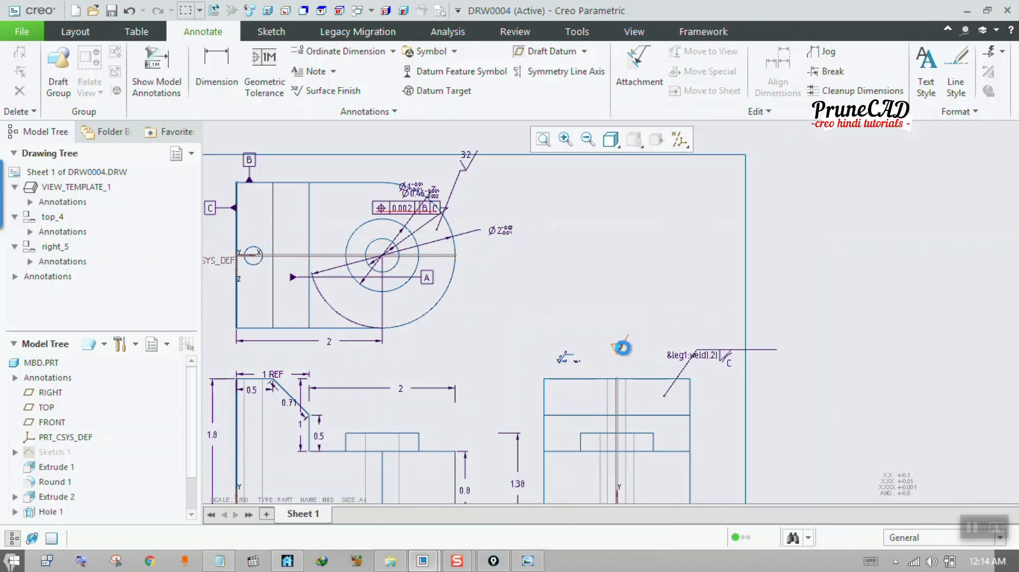
key("Delete")
left_click(567, 359)
key("Delete")
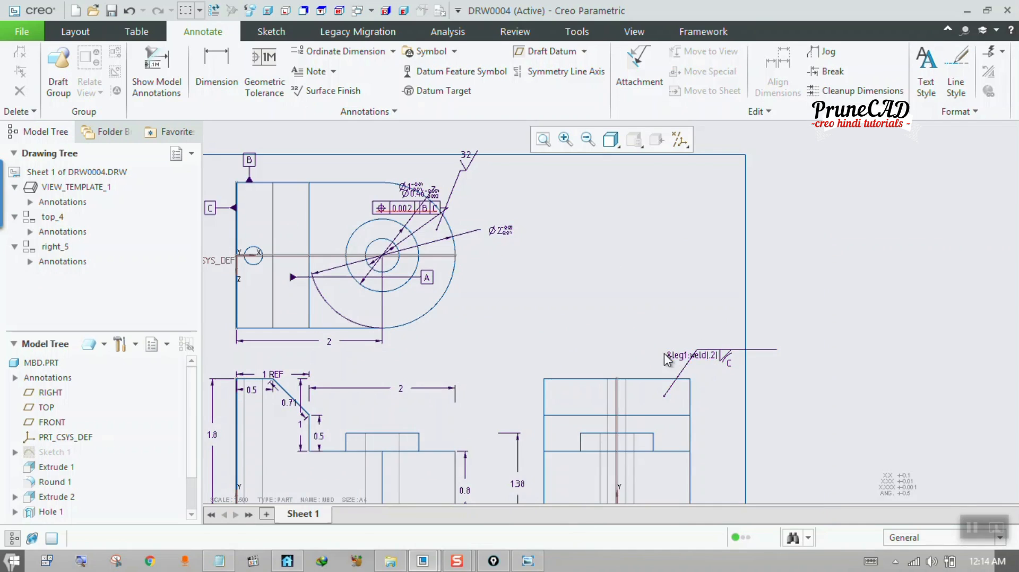
- Show all datum annotations in the front view: axes A_1, A_3 and A_4 and datum tags A, B and C
mouse_move(599, 317)
middle_mouse_down()
mouse_move(659, 316)
mouse_move(695, 226)
middle_mouse_up()
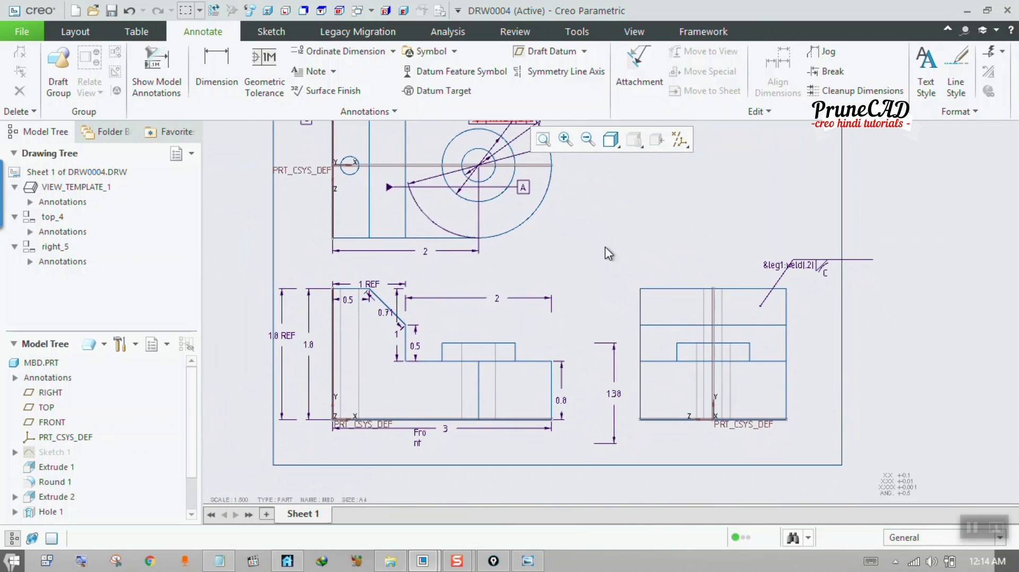
scroll(468, 406, "up", 1)
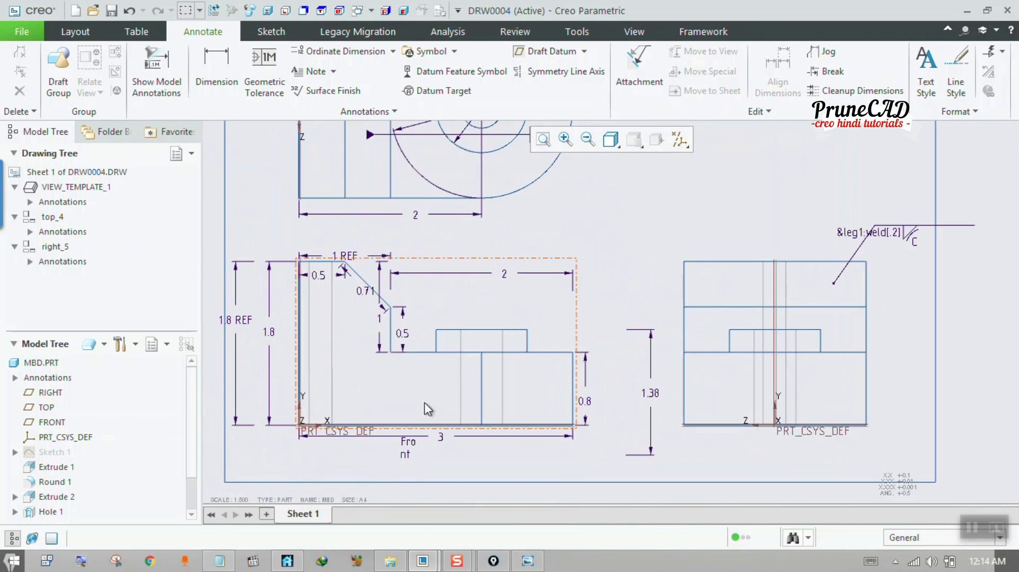
mouse_move(428, 410)
middle_mouse_down()
mouse_move(411, 370)
mouse_move(431, 370)
middle_mouse_up()
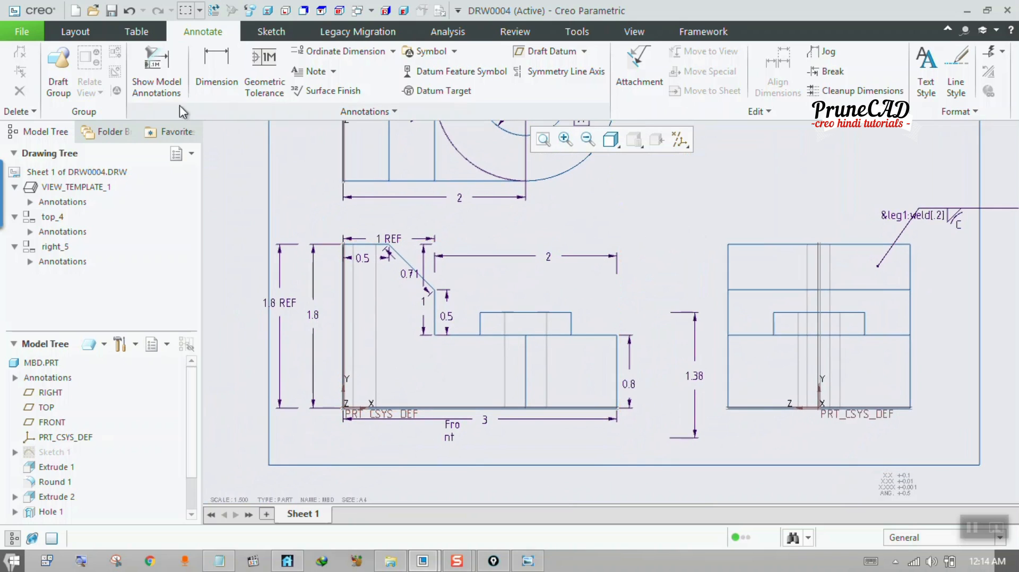
left_click(164, 94)
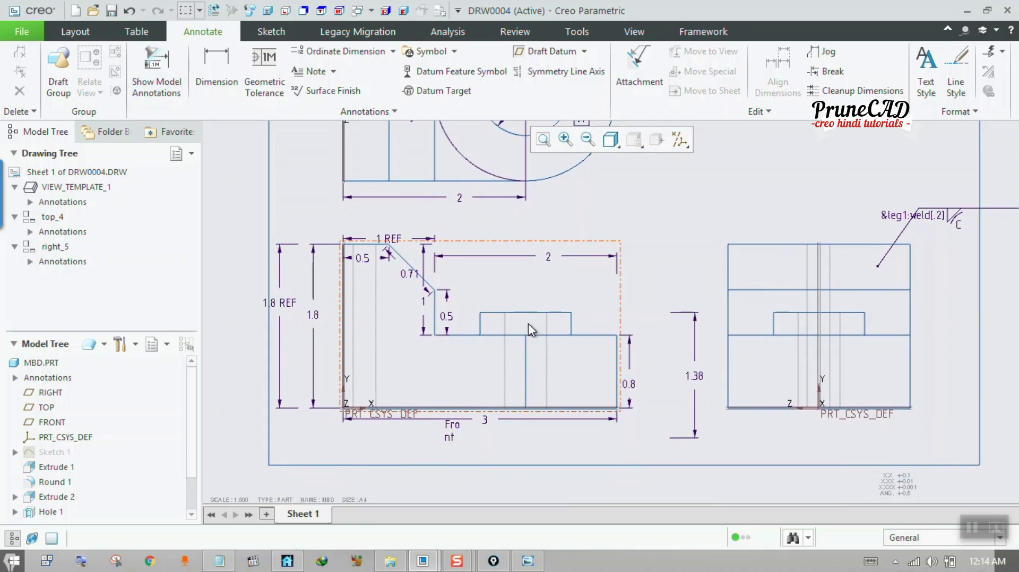
left_click(162, 86)
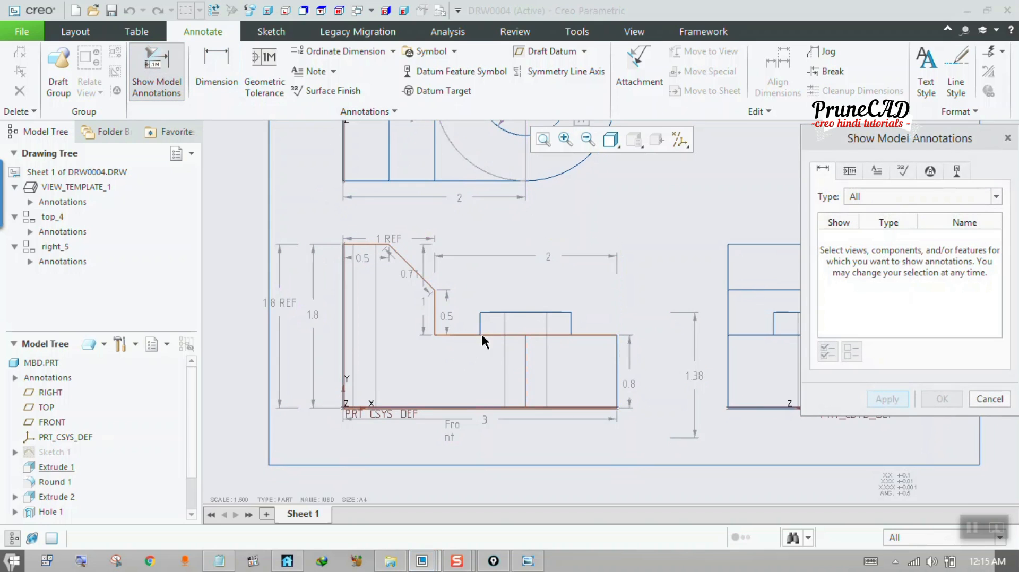
left_click(505, 295)
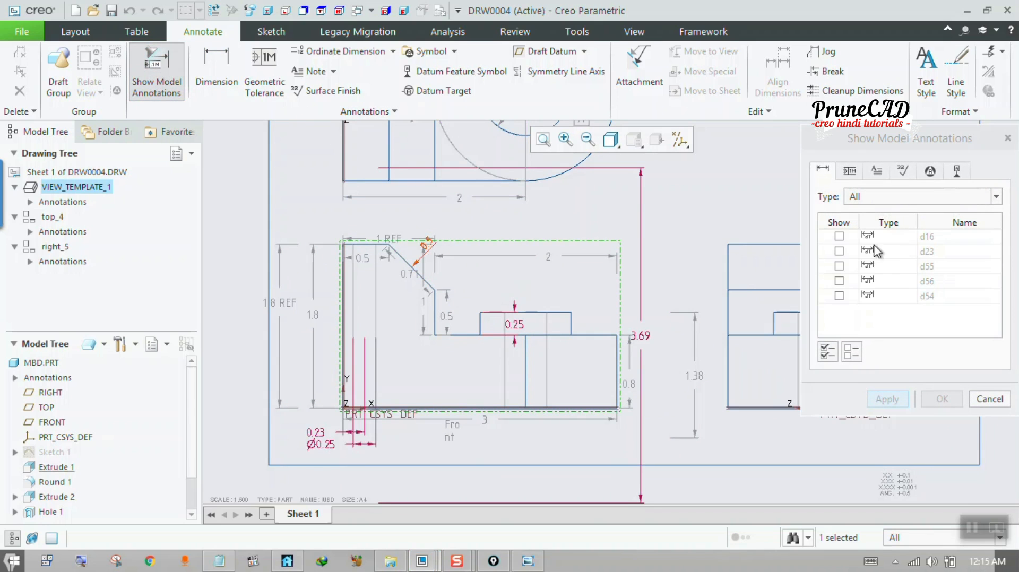
left_click(952, 176)
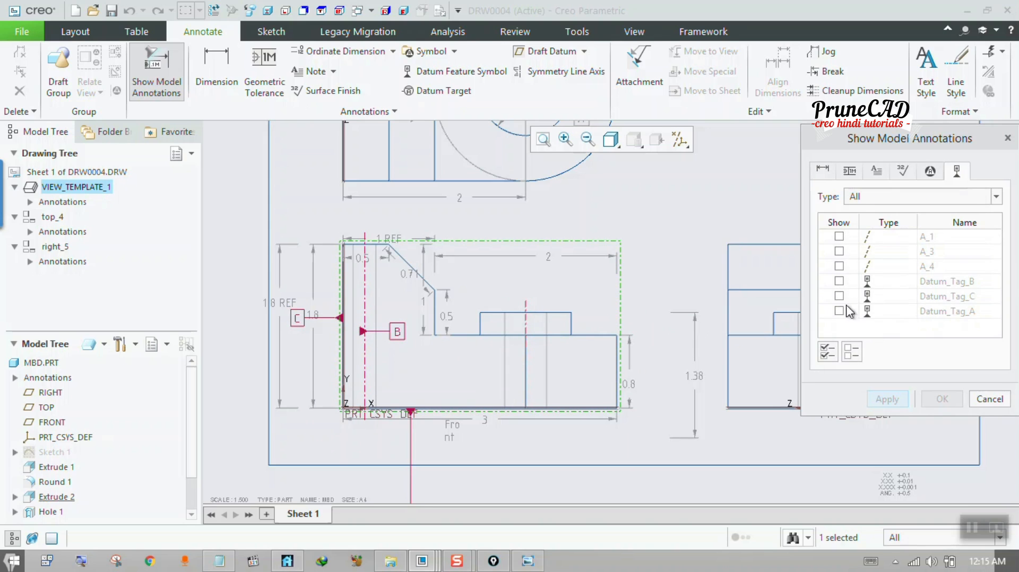
left_click(828, 351)
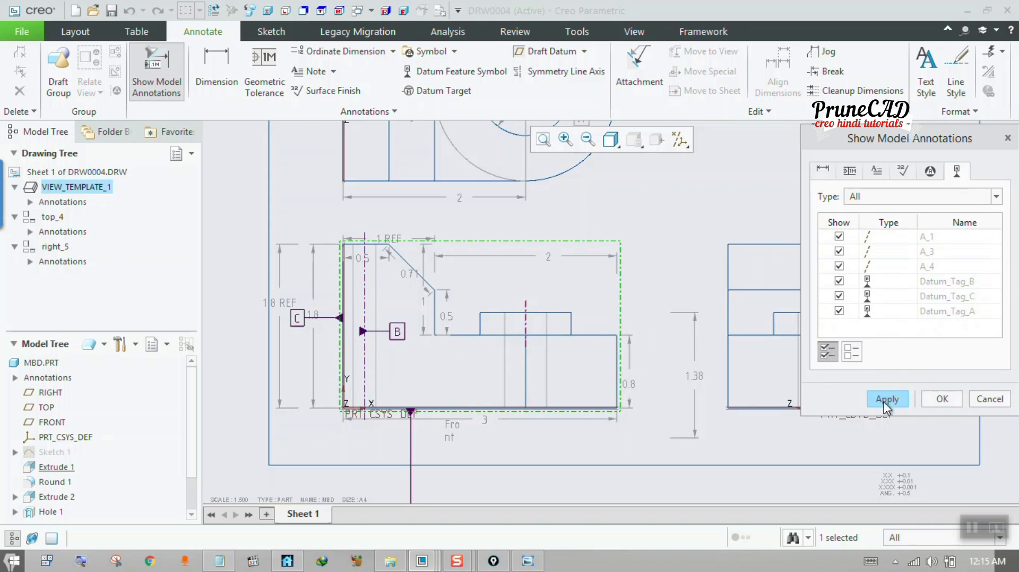
left_click(886, 400)
left_click(979, 404)
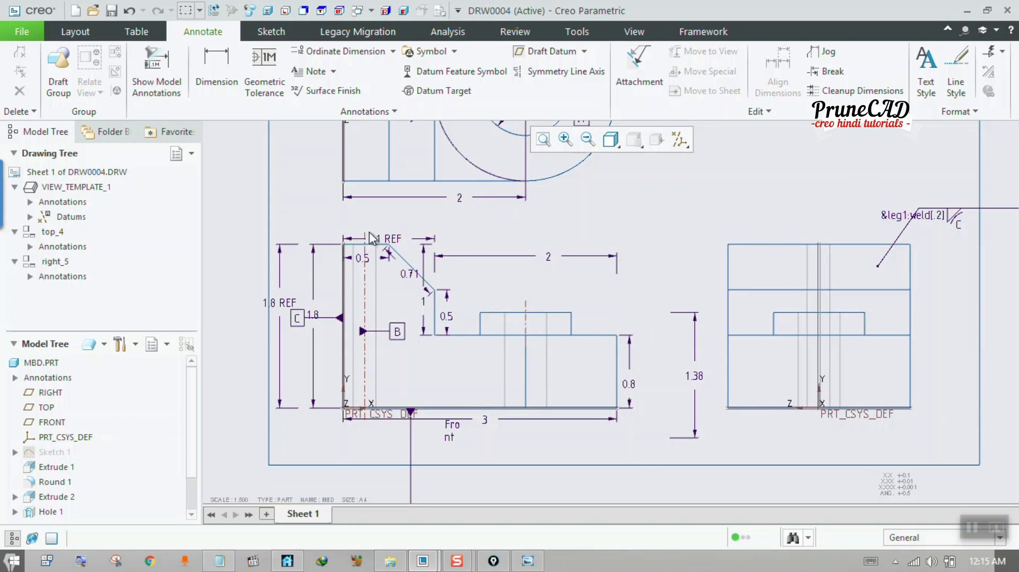
- Move datum tag B out beyond the front view's vertical dimensions and delete it
left_click(391, 342)
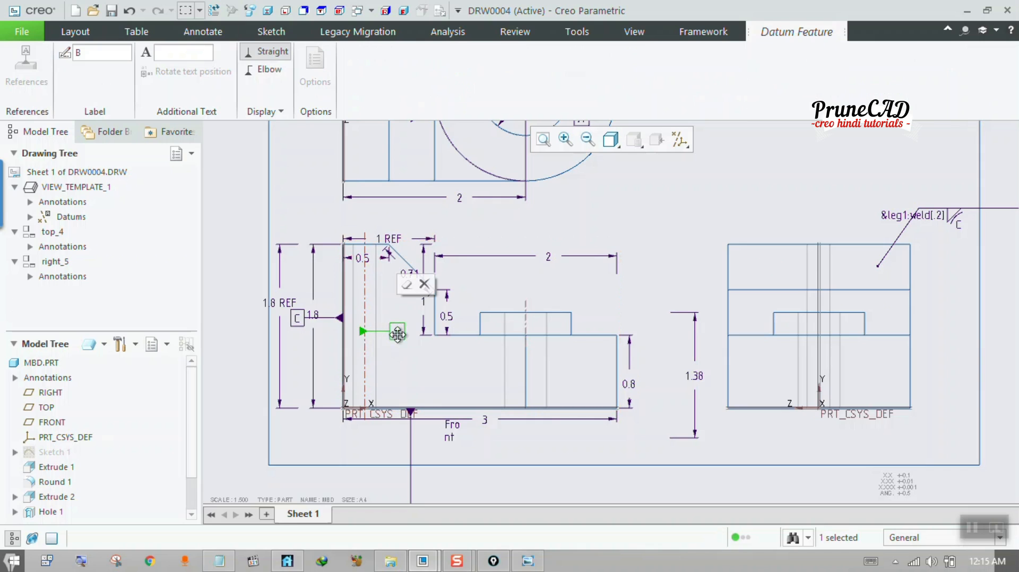
left_click_drag(391, 342, 267, 387)
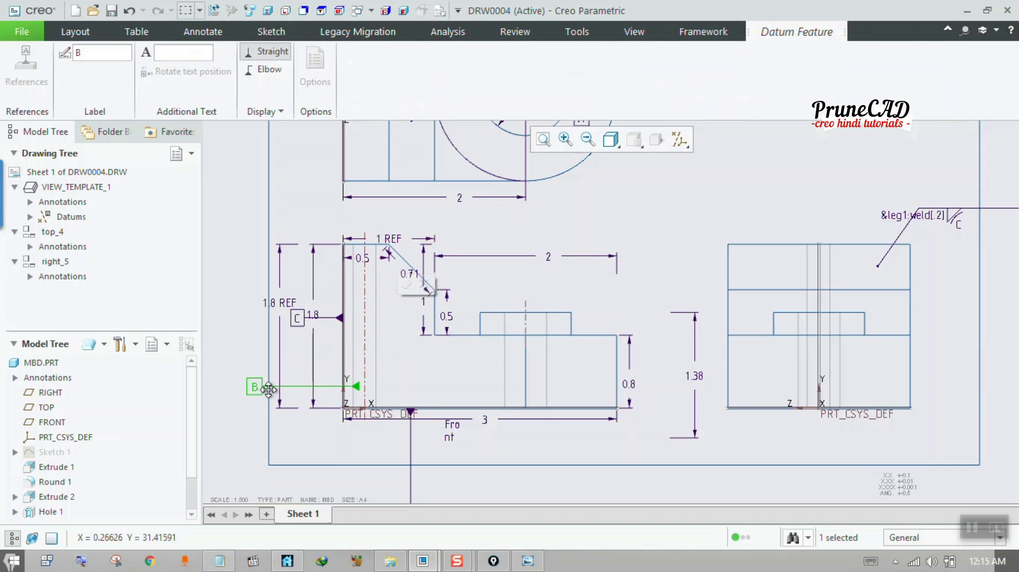
left_click(242, 422)
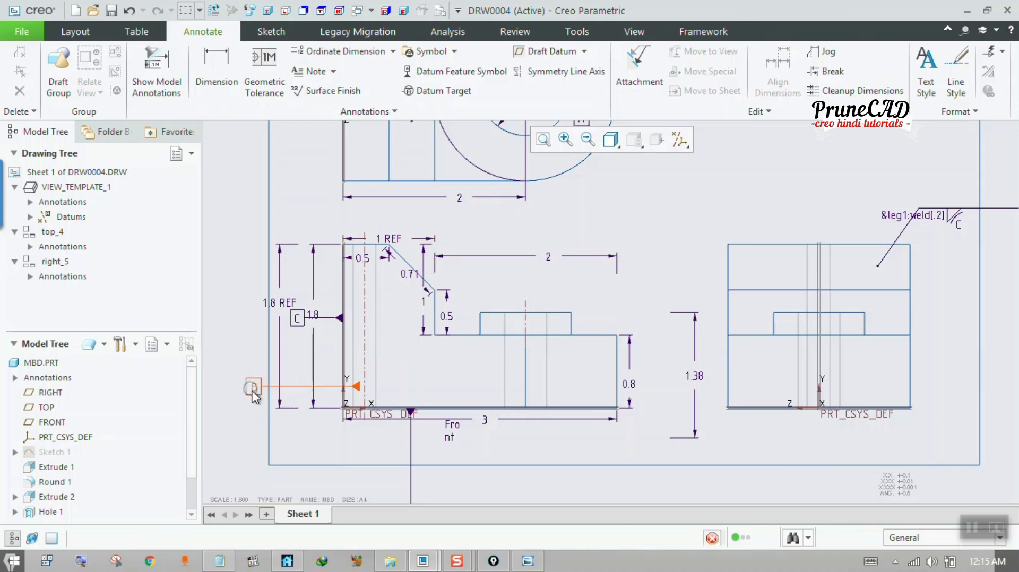
left_click(257, 392)
key("Delete")
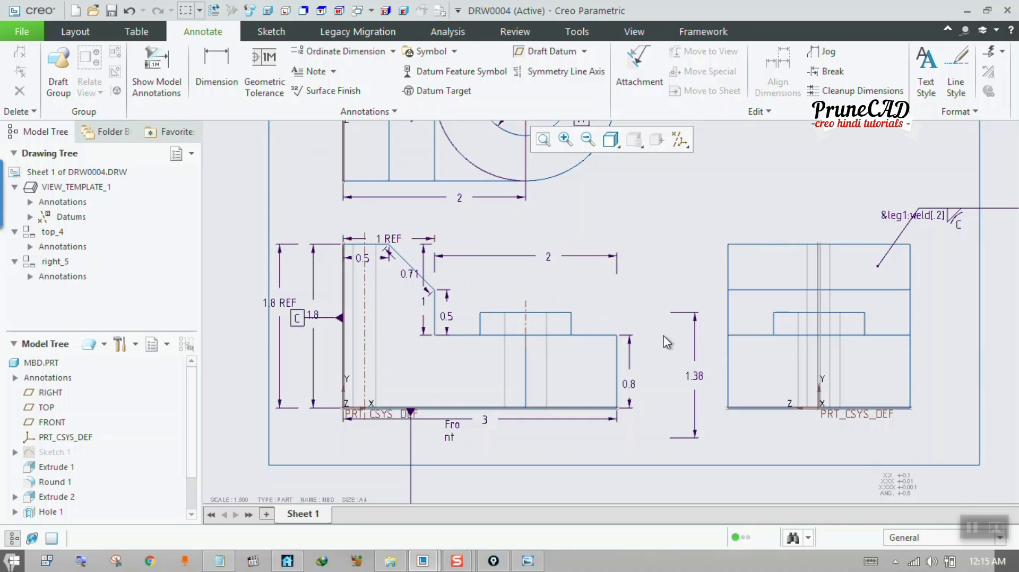
- Choose axis A_1 as a model annotation to show in the right side view
scroll(628, 343, "up", 1)
scroll(881, 310, "down", 2)
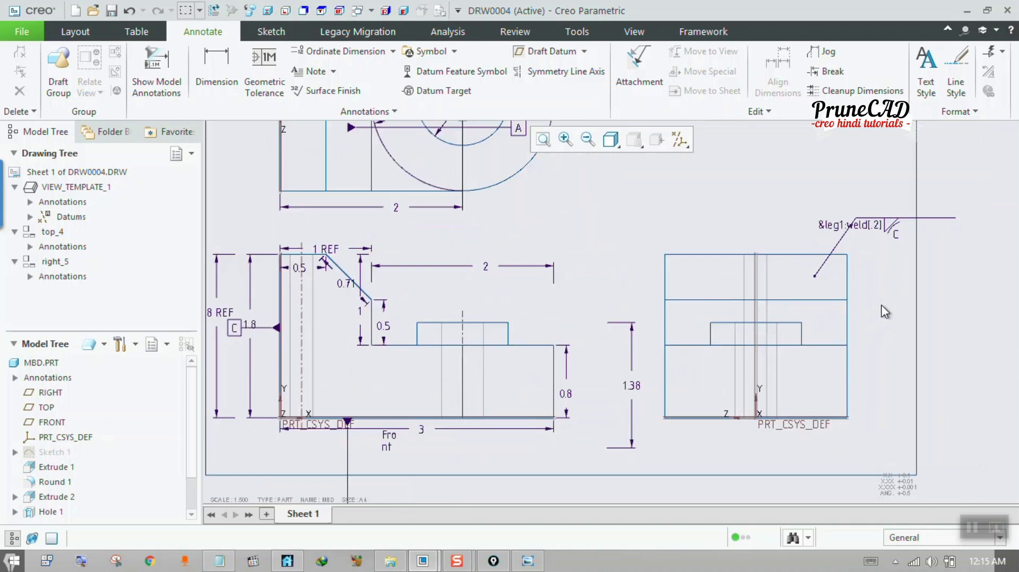
scroll(725, 336, "up", 3)
scroll(769, 329, "down", 1)
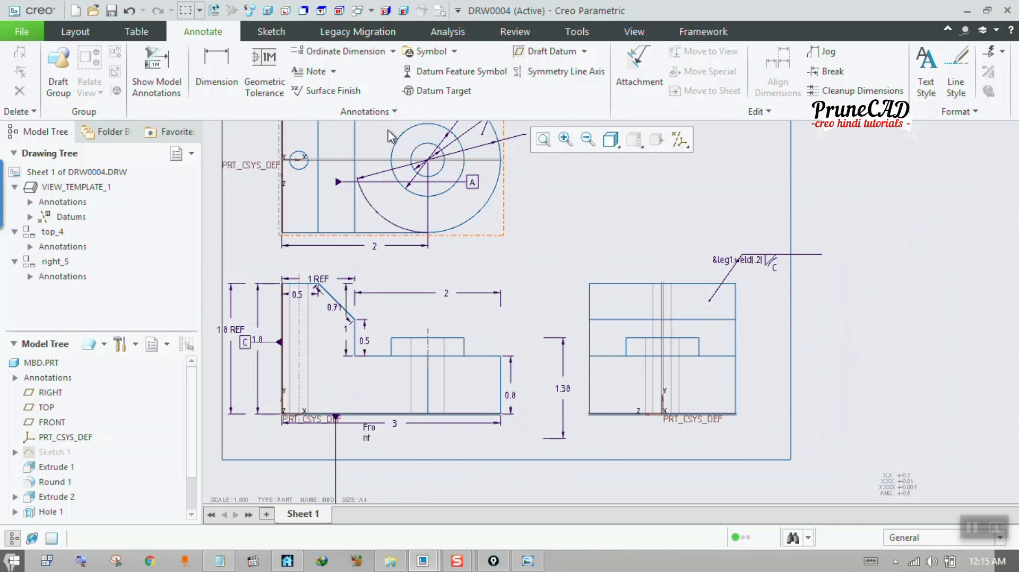
left_click(232, 92)
left_click(684, 305)
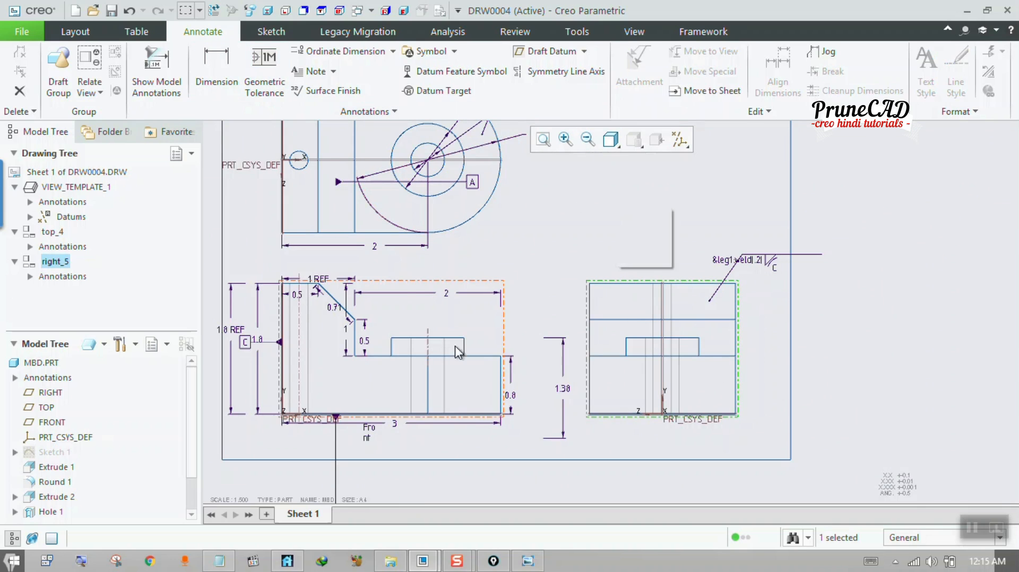
left_click(162, 85)
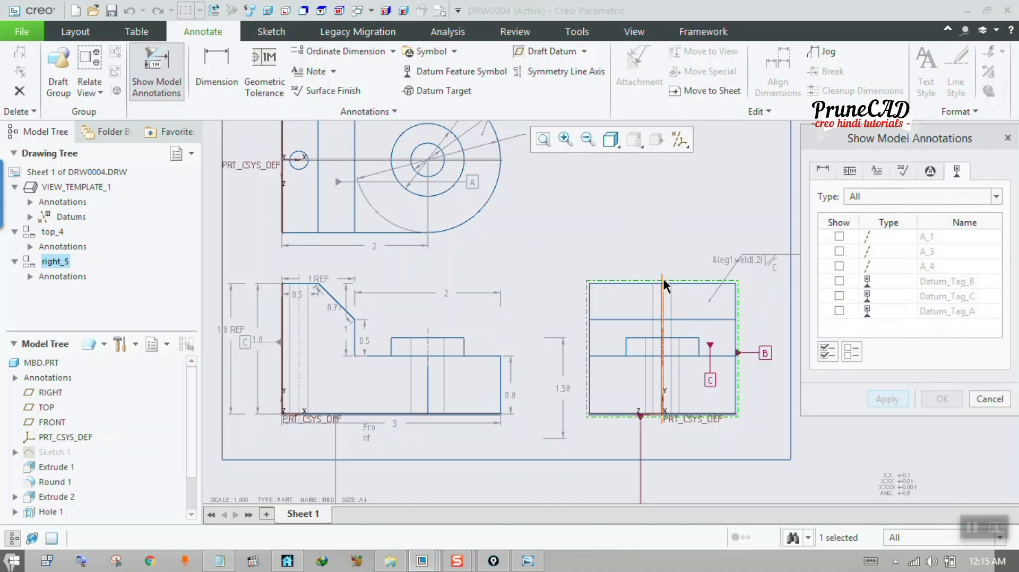
left_click(839, 236)
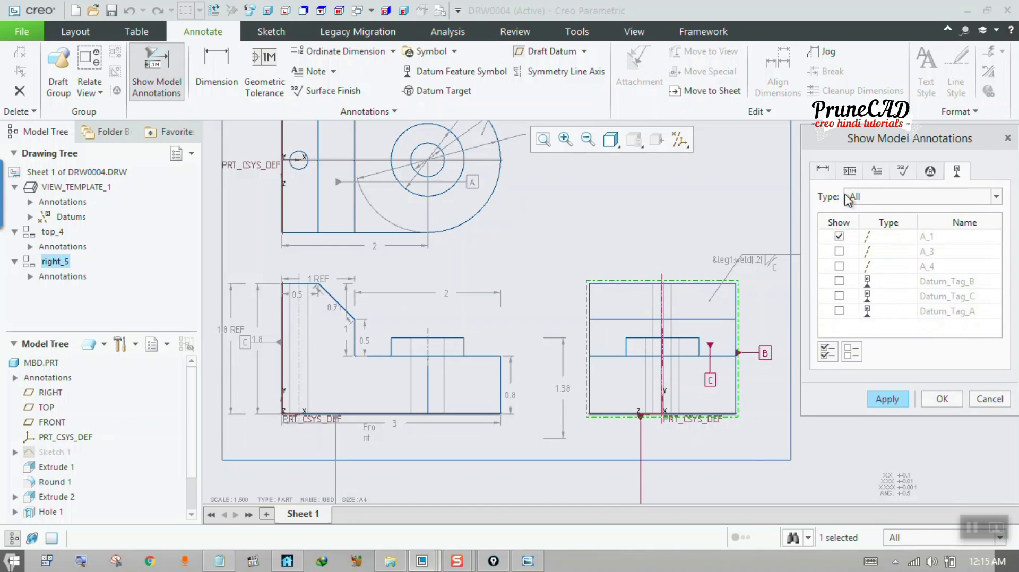
- Include all listed model dimensions for the right side view, check the tolerance and note annotations, and apply the selection
left_click(823, 171)
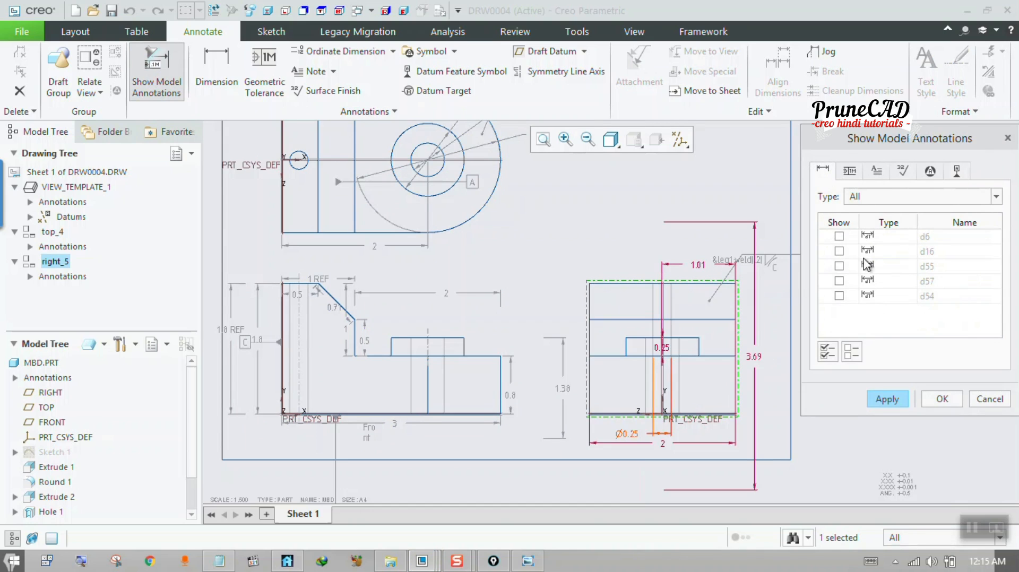
left_click(827, 351)
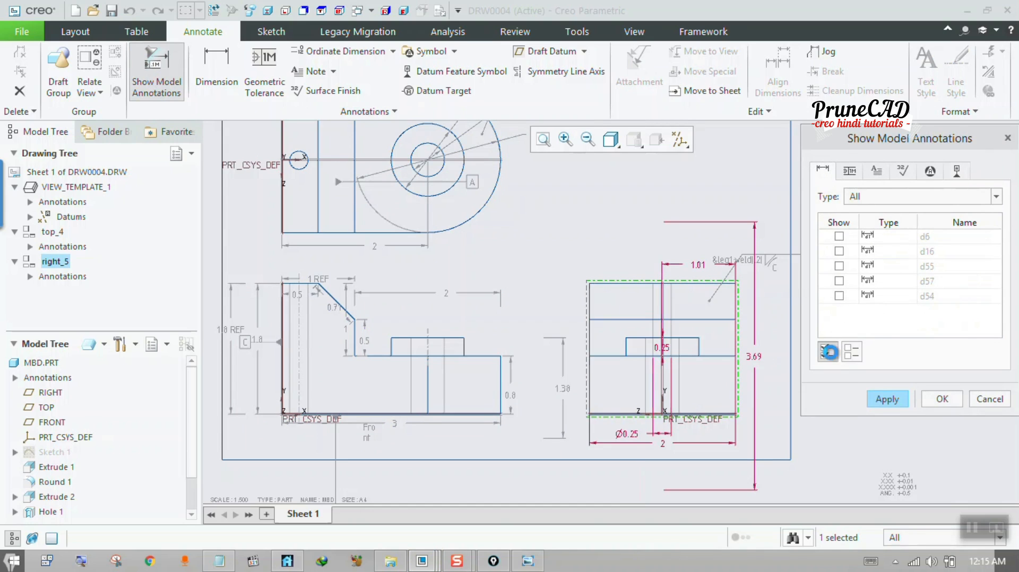
left_click(851, 172)
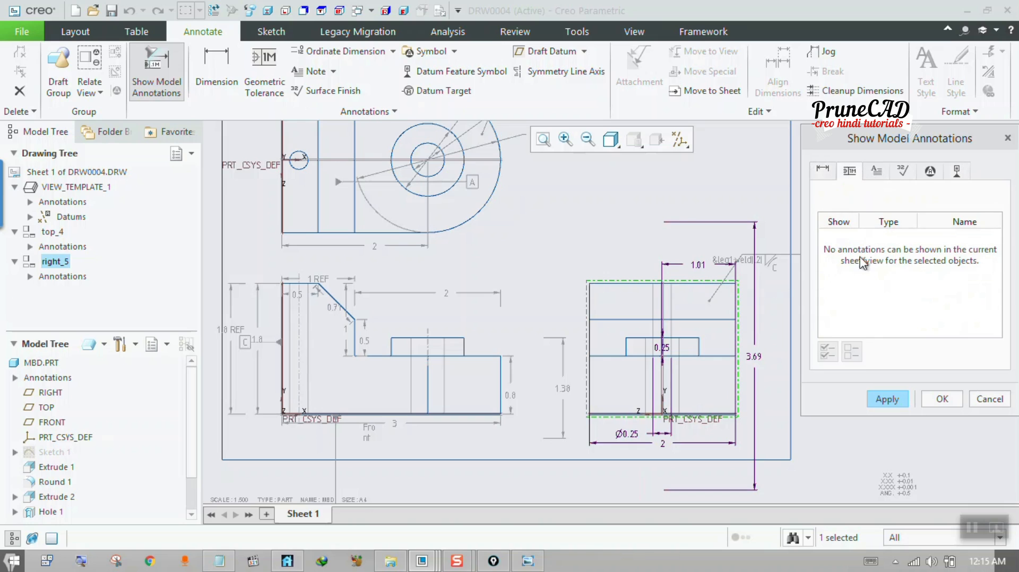
left_click(876, 171)
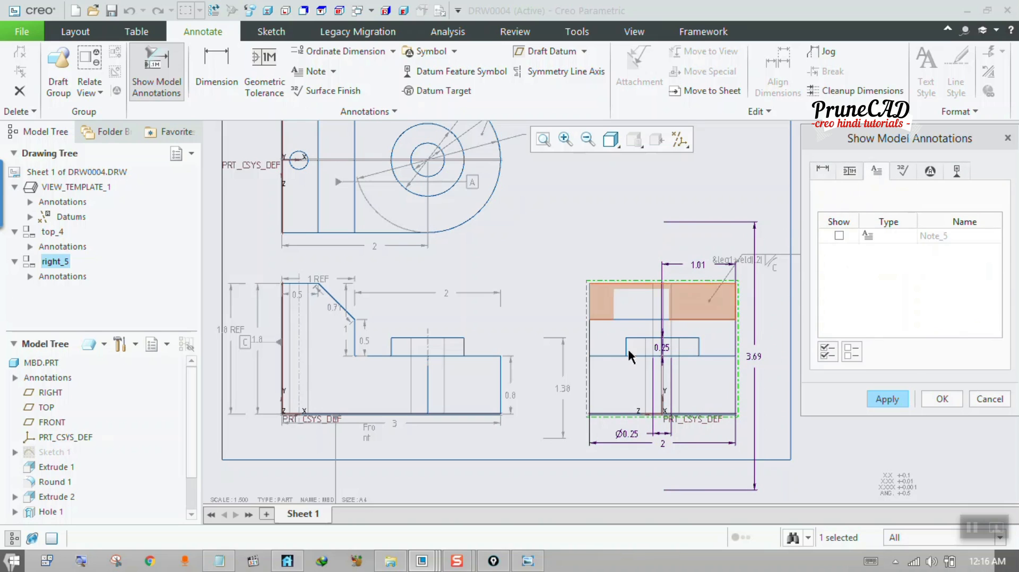
left_click(891, 401)
left_click(990, 399)
- Open the model annotations of the Chamfer 1 feature and place the dialog clear of the drawing views
scroll(664, 444, "down", 2)
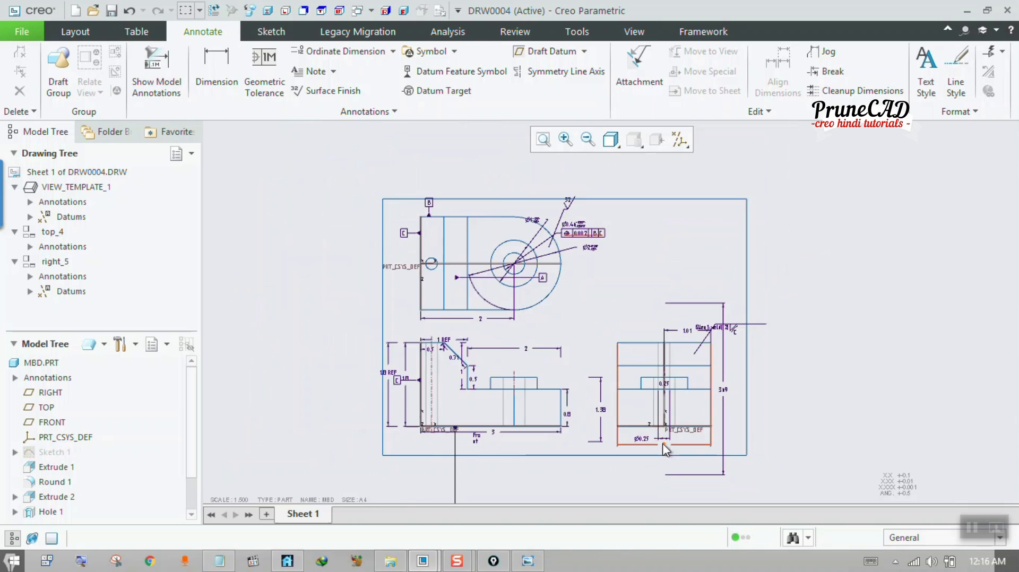
scroll(437, 335, "up", 5)
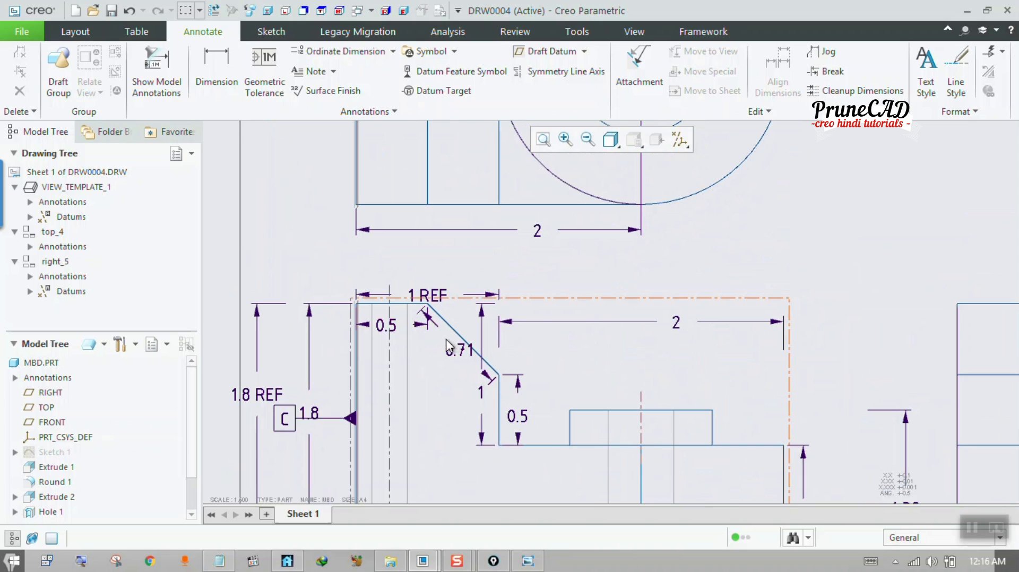
key("ctrl+shift+3")
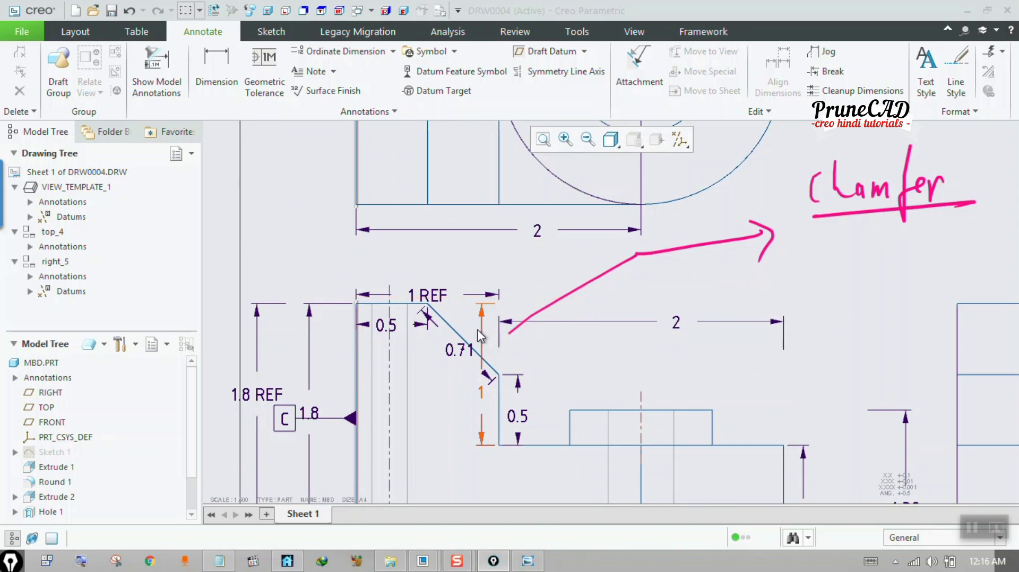
left_click_drag(190, 384, 187, 416)
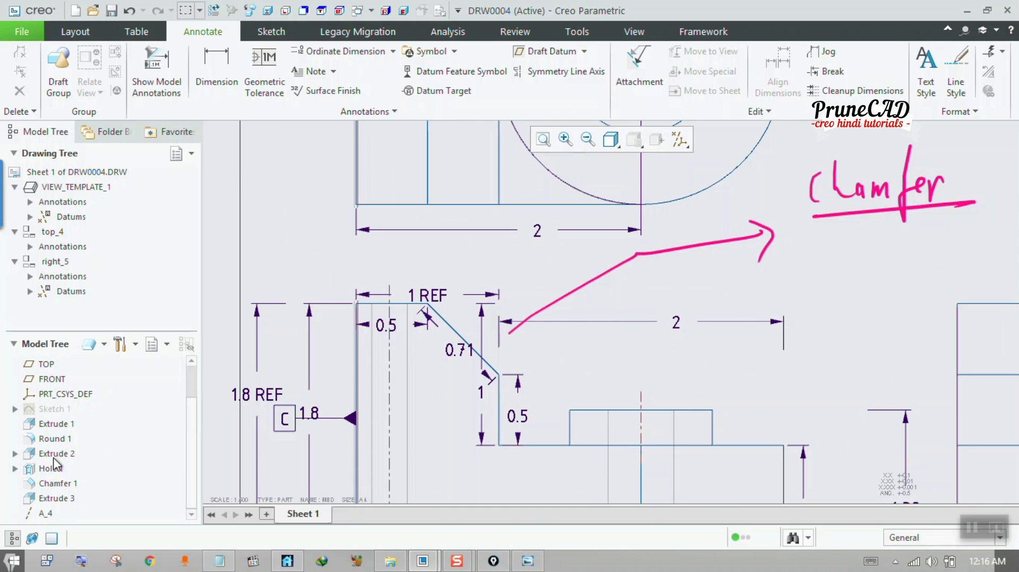
left_click(58, 483)
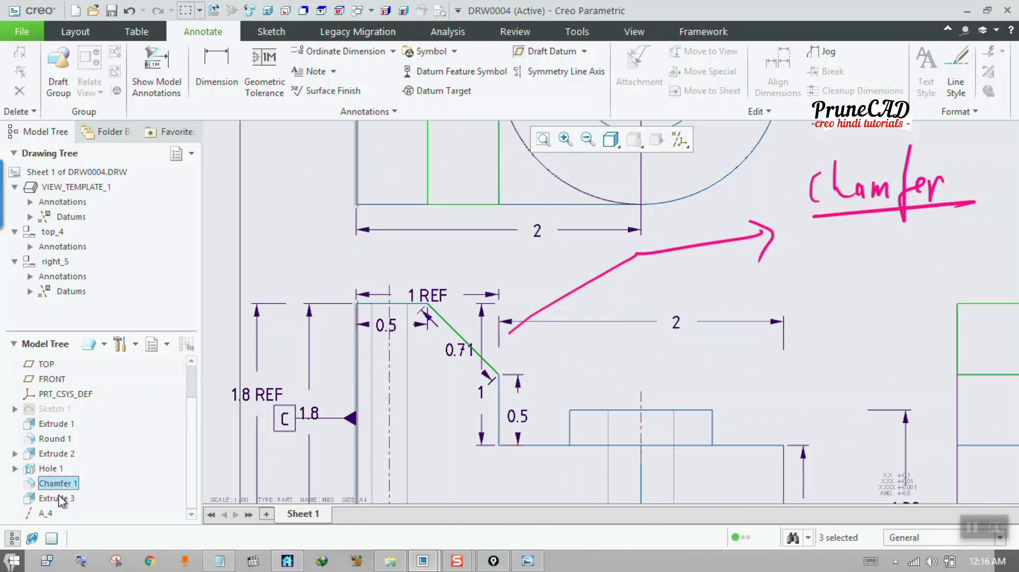
right_click(62, 484)
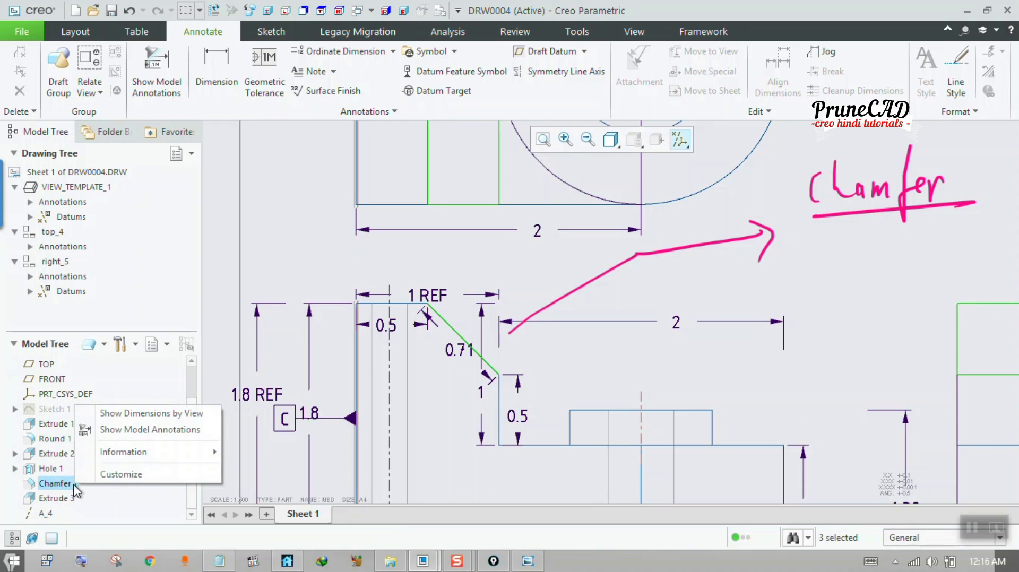
left_click(146, 430)
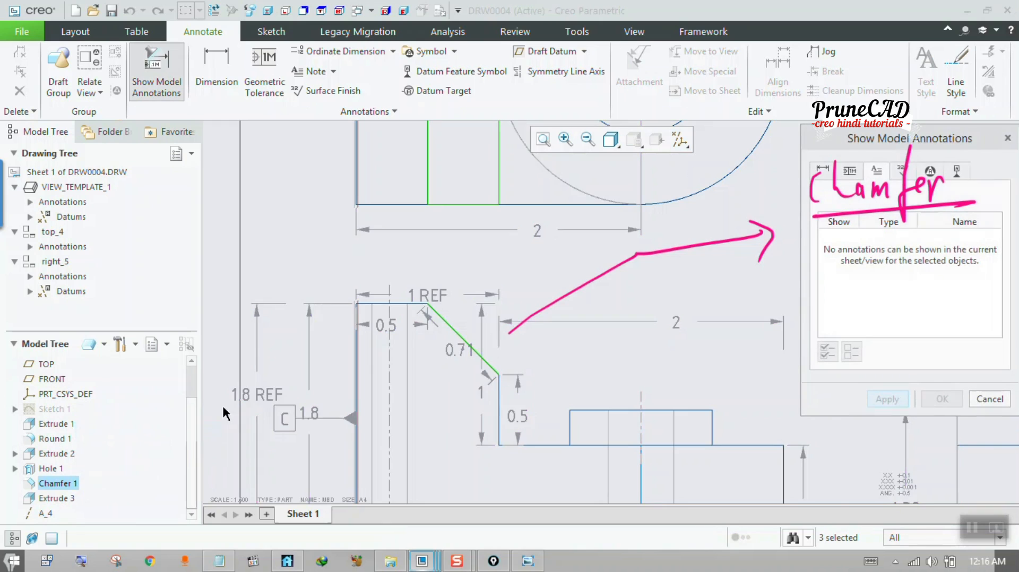
scroll(402, 370, "down", 5)
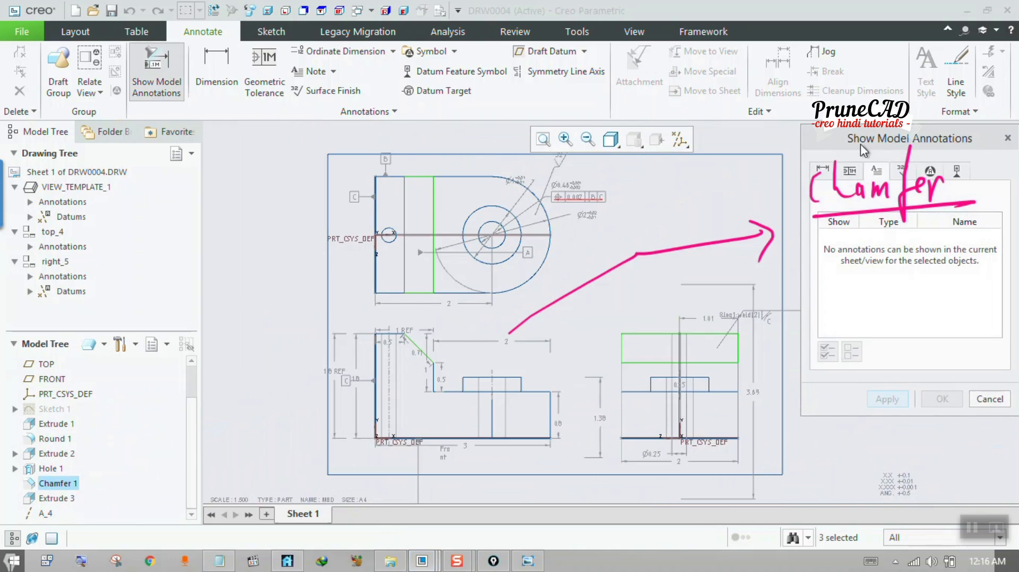
mouse_move(860, 145)
left_mouse_down()
mouse_move(190, 145)
mouse_move(141, 125)
left_mouse_up()
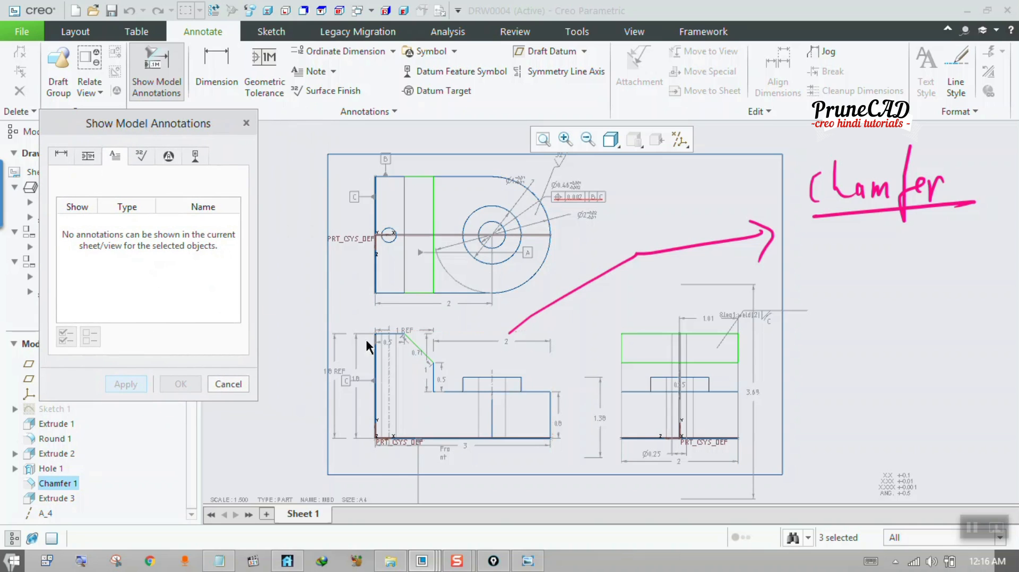
- Show the model dimensions d23 and d56 in the front view, apply them and finish showing annotations
left_click(460, 358)
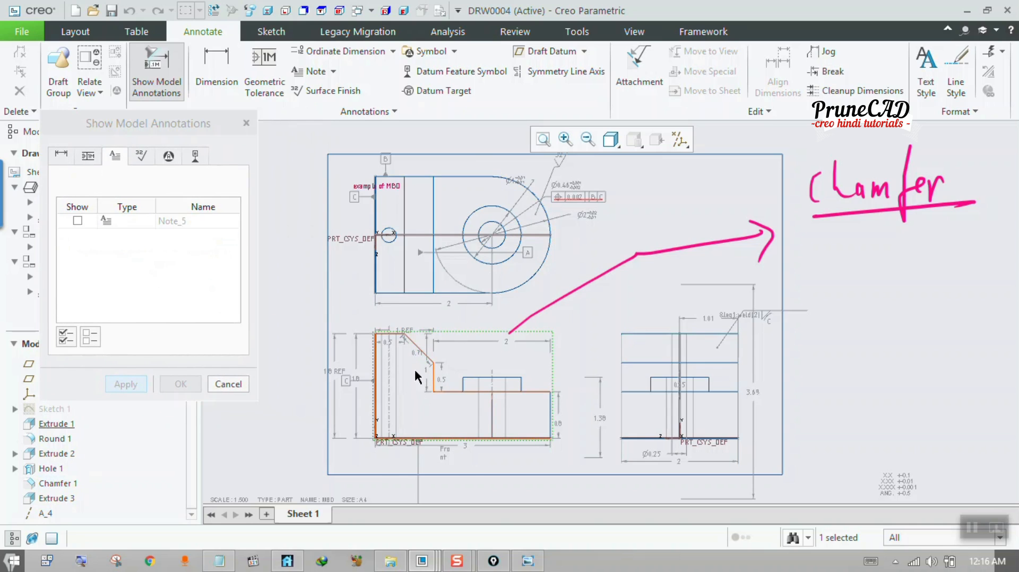
scroll(411, 348, "down", 4)
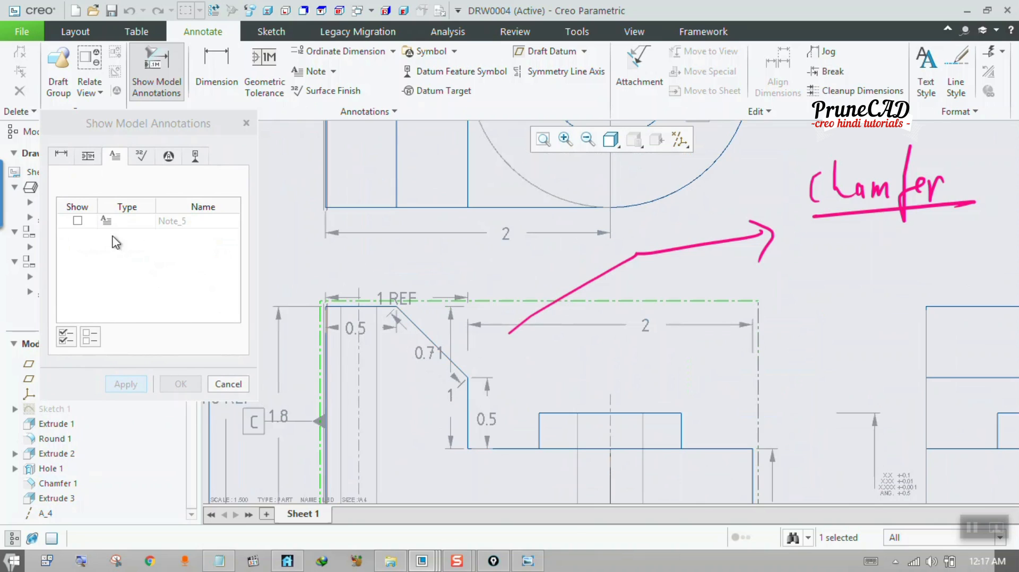
left_click(62, 155)
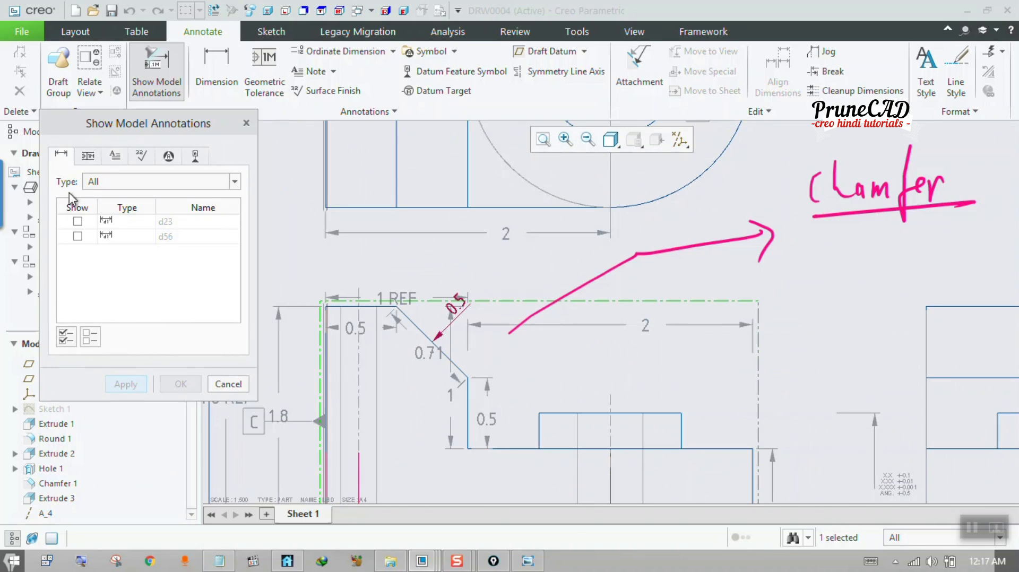
left_click(78, 221)
left_click(78, 236)
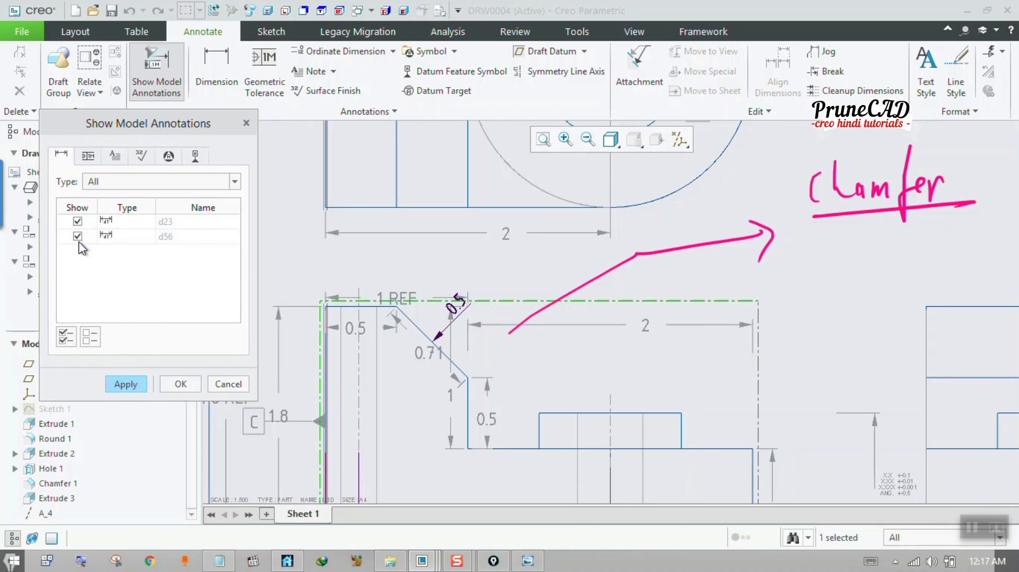
left_click(124, 389)
left_click(180, 384)
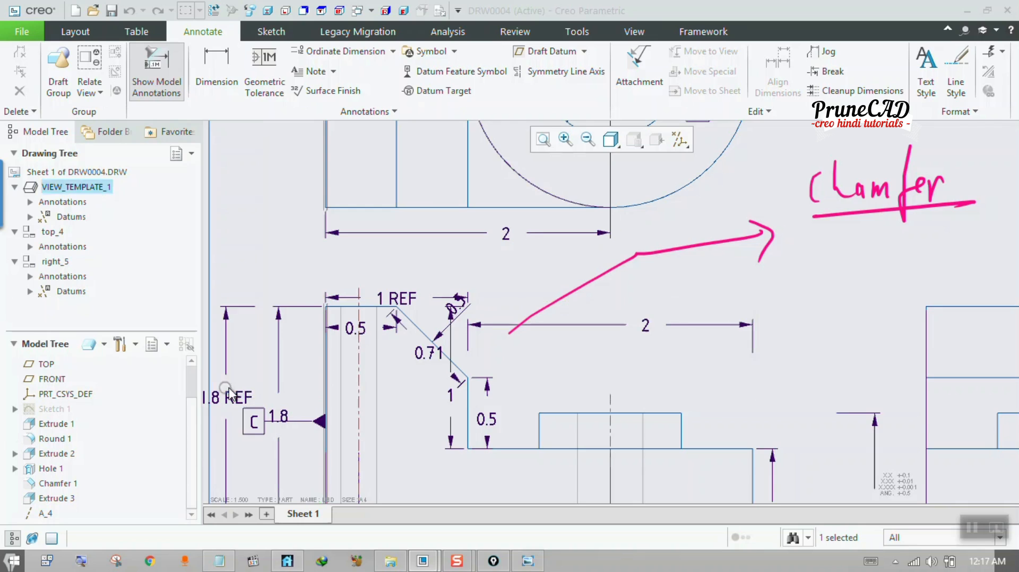
- Move the front view's vertical 1 dimension clear of the chamfer and raise the 1 REF dimension above the view
scroll(454, 324, "up", 2)
scroll(454, 324, "up", 1)
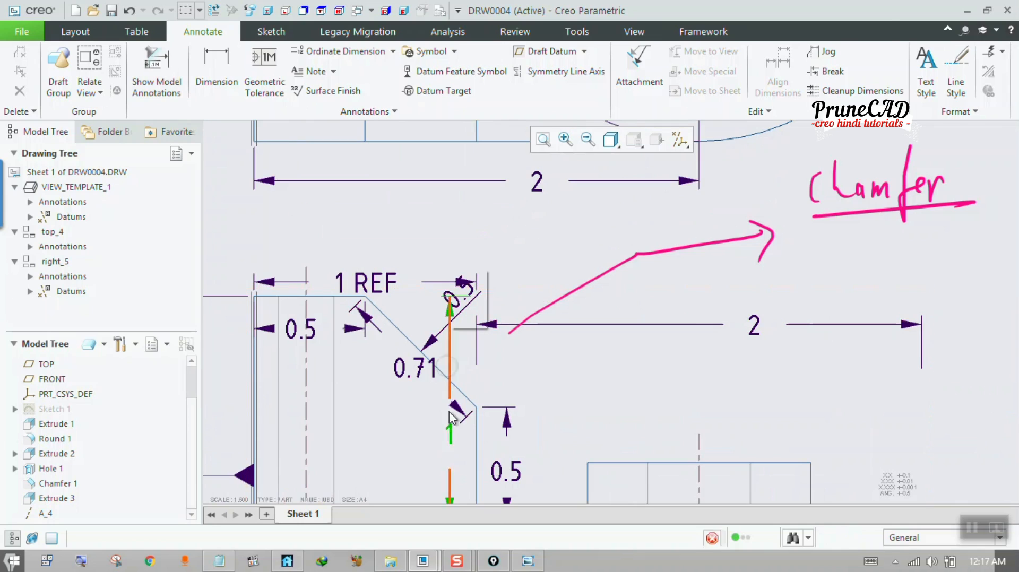
left_click(449, 424)
left_click_drag(450, 433, 598, 431)
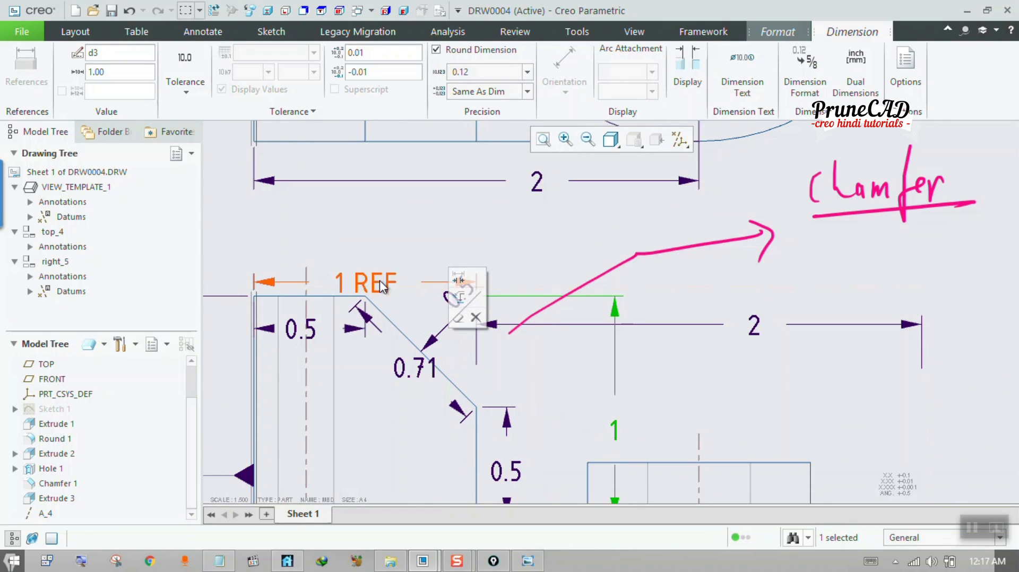
left_click(356, 283)
left_click_drag(356, 284, 354, 212)
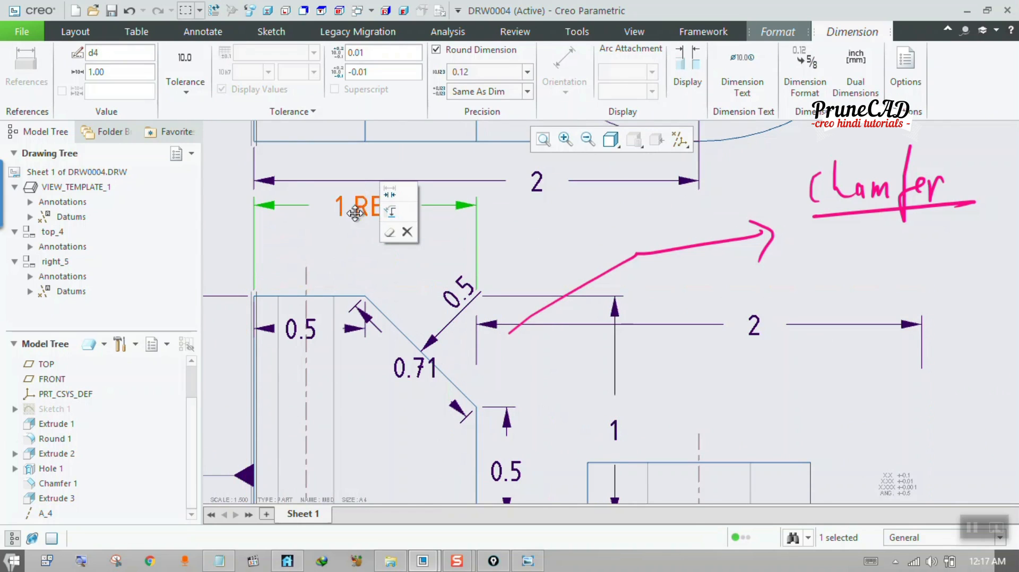
- Delete the horizontal 2 dimension that starts at the chamfered block's vertical edge in the front view
left_click(484, 324)
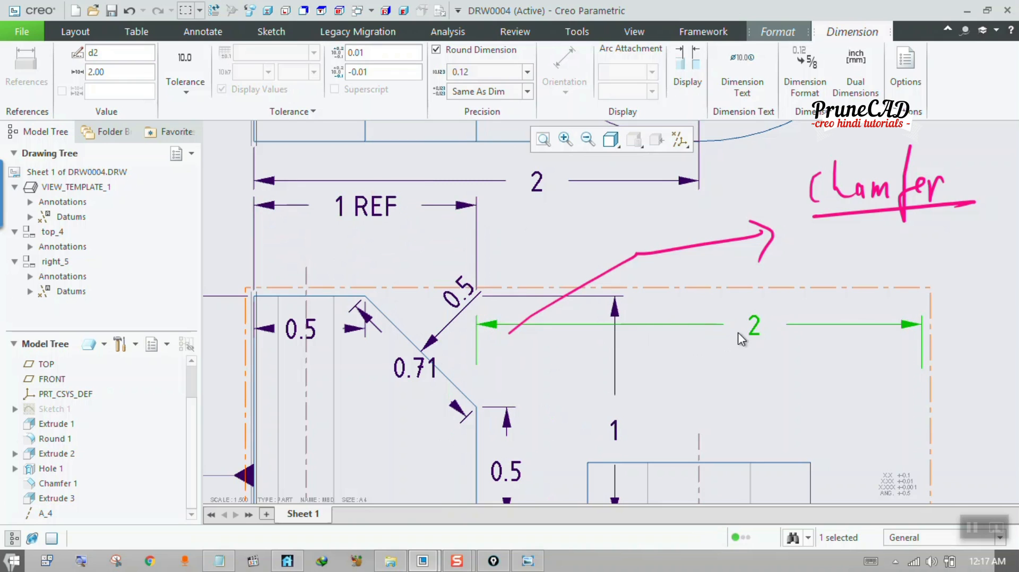
key("Delete")
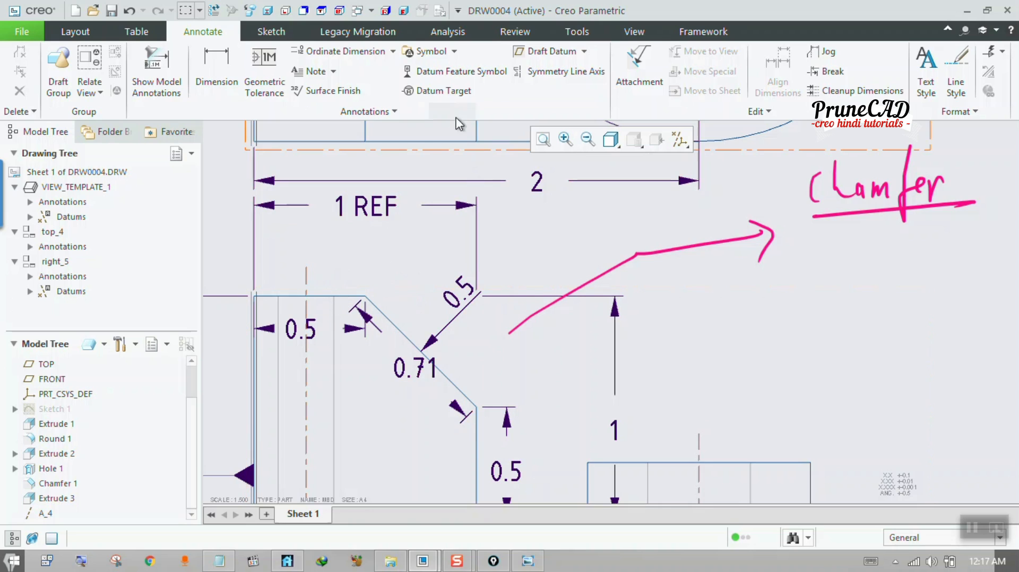
- Start a leader note on the drawing
left_click(334, 73)
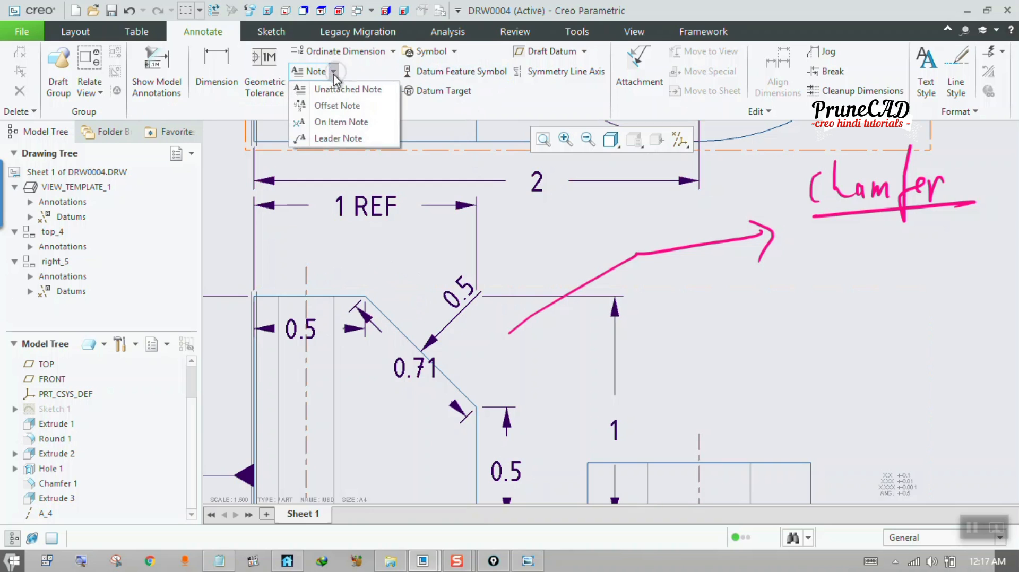
left_click(346, 139)
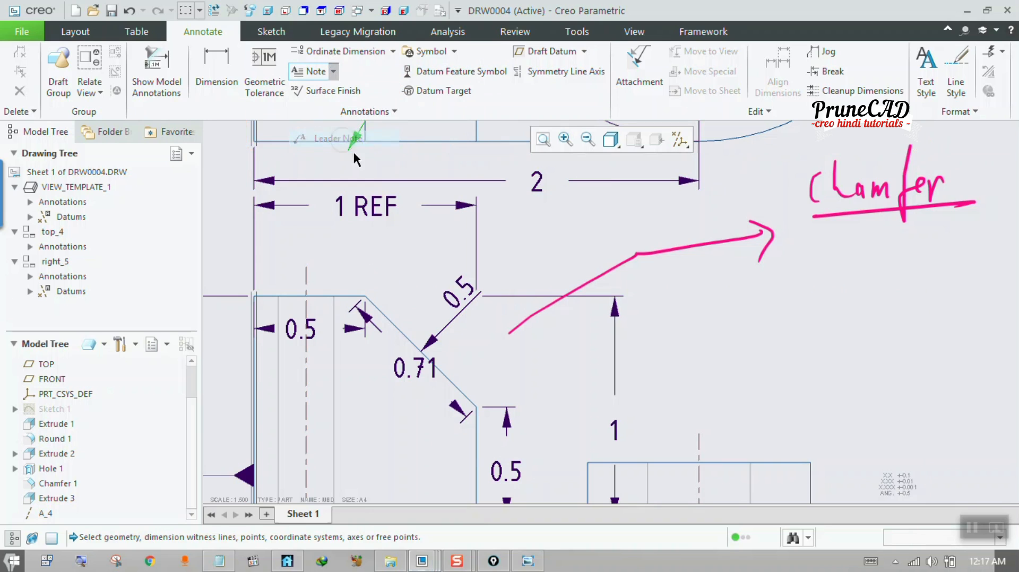
- Add a leader note reading ".5, .5 45°" to the chamfer edge in the front view
left_click(402, 333)
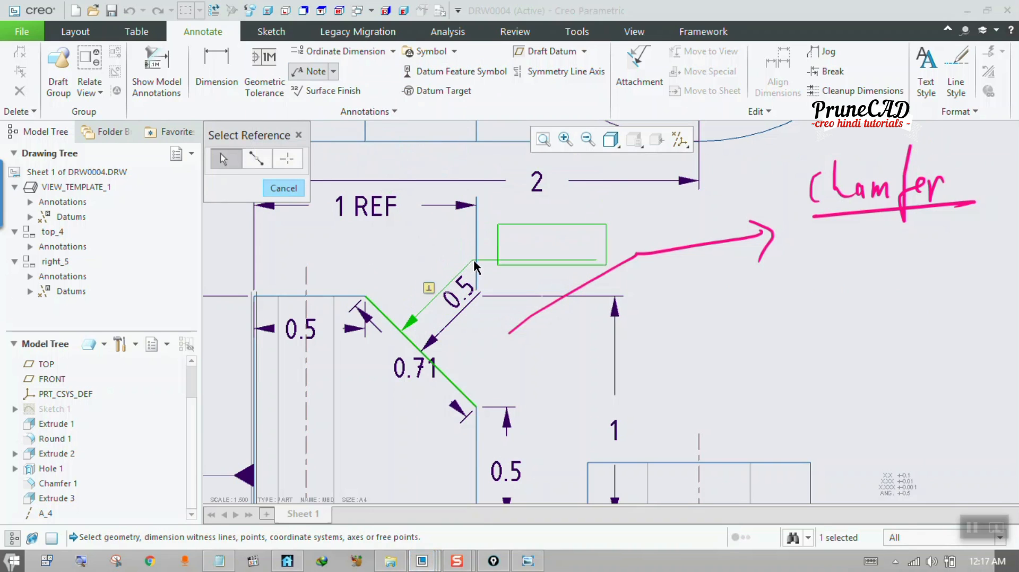
middle_click(473, 257)
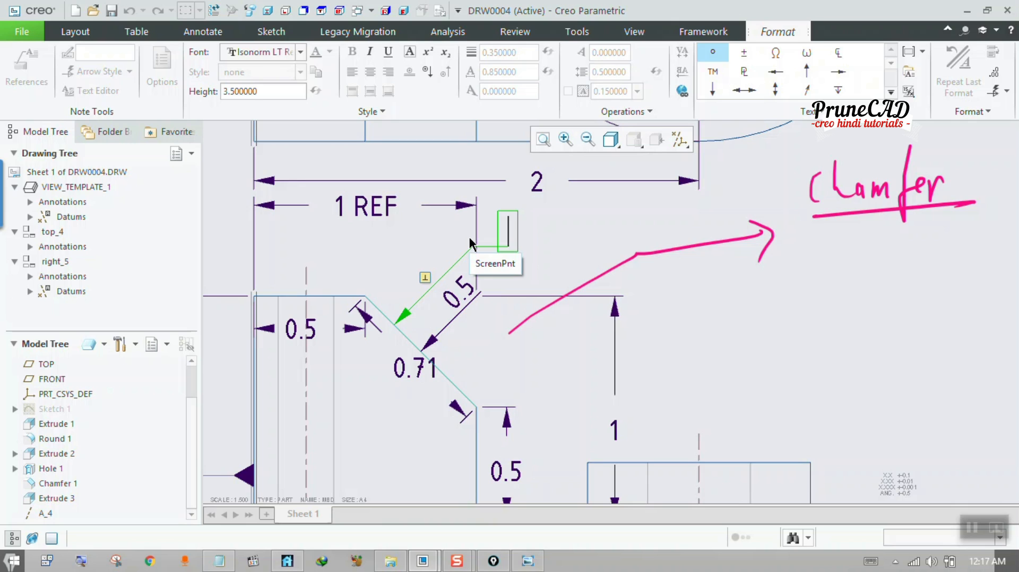
type(".5")
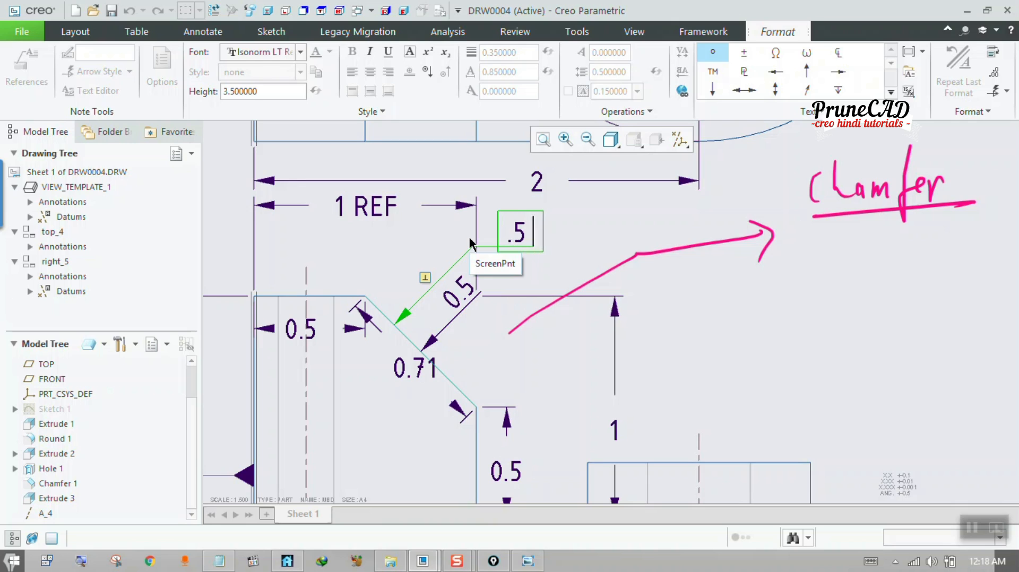
type(", .5")
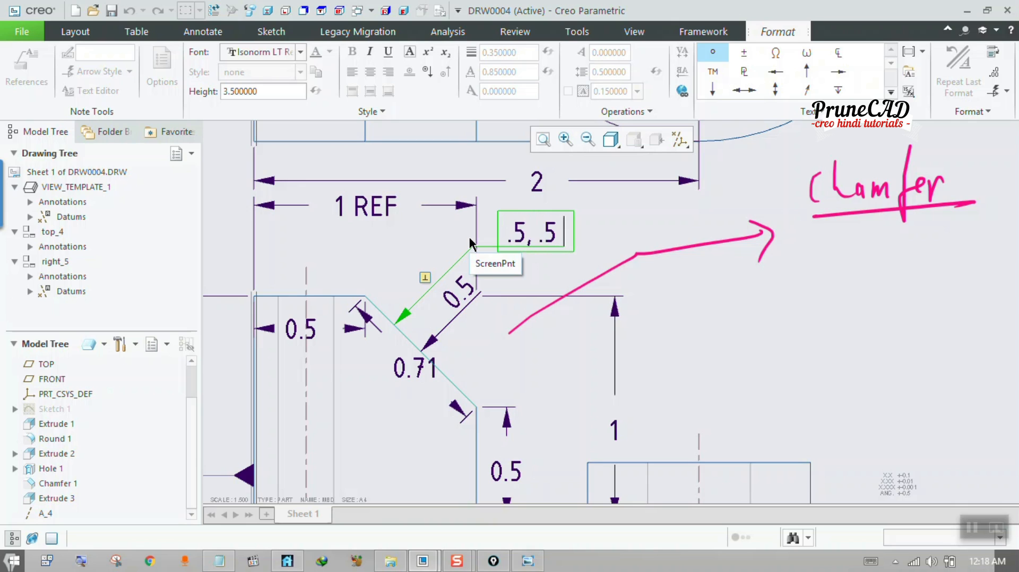
type("45")
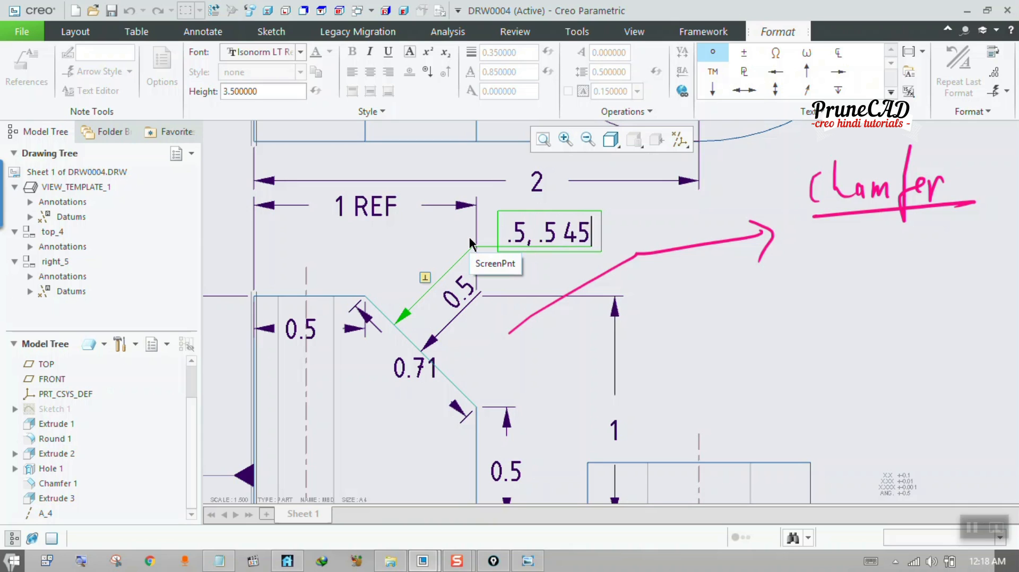
left_click(713, 58)
left_click(730, 180)
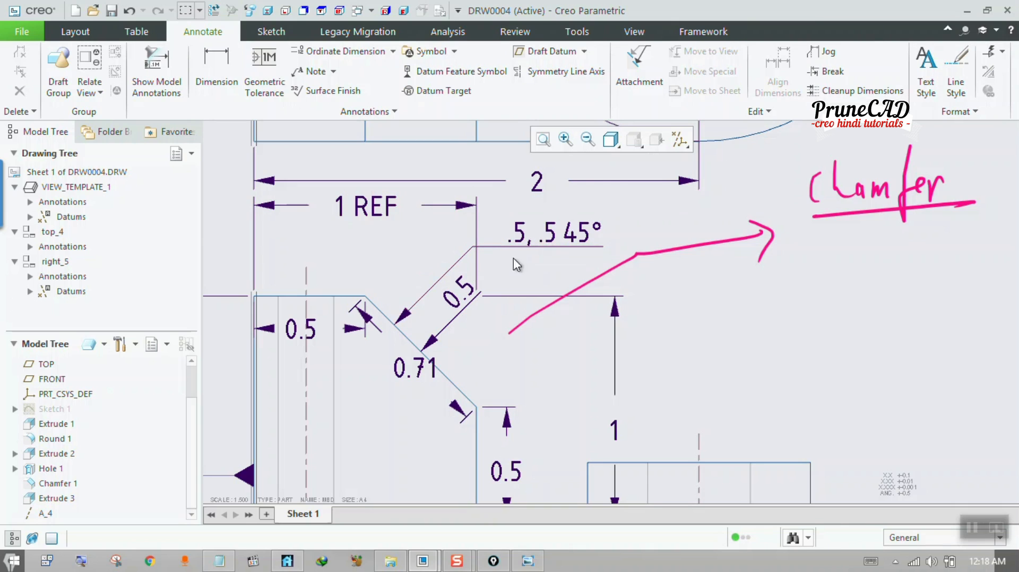
left_click(559, 233)
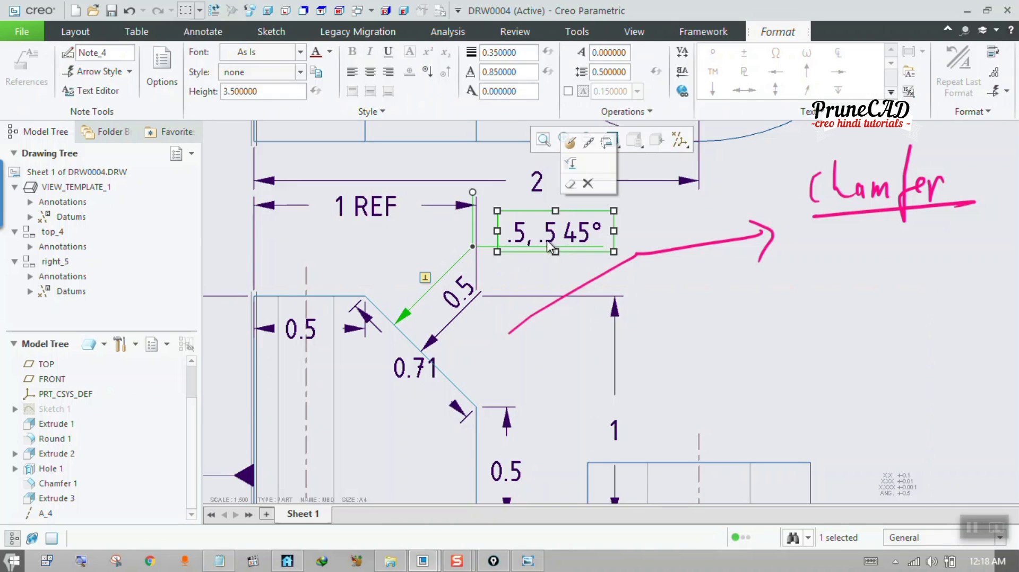
left_click(671, 305)
left_click(806, 262)
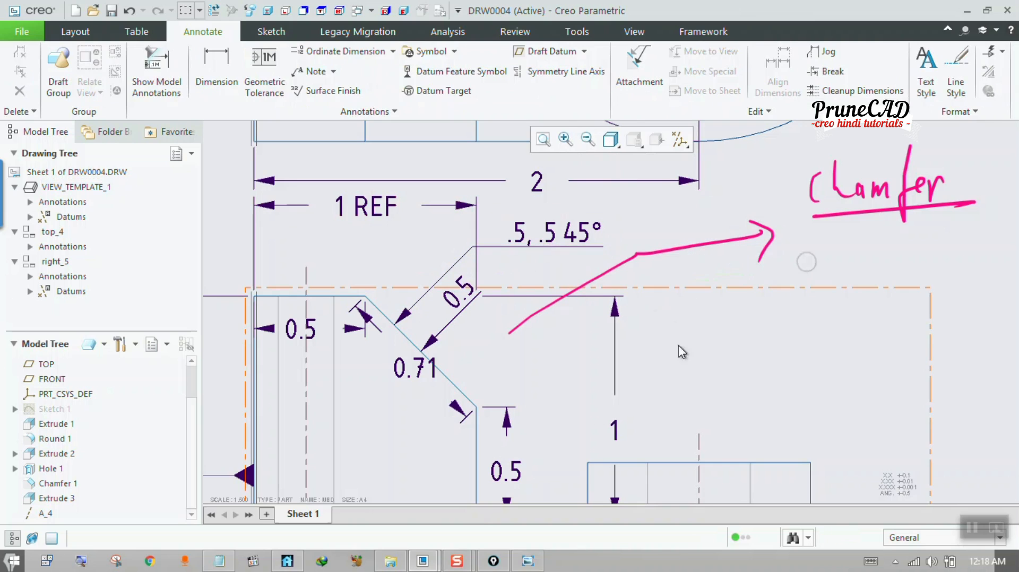
- Switch to the photo 2a.jpg, read the handwritten list of drafting topics, and return to the drawing
left_click(527, 560)
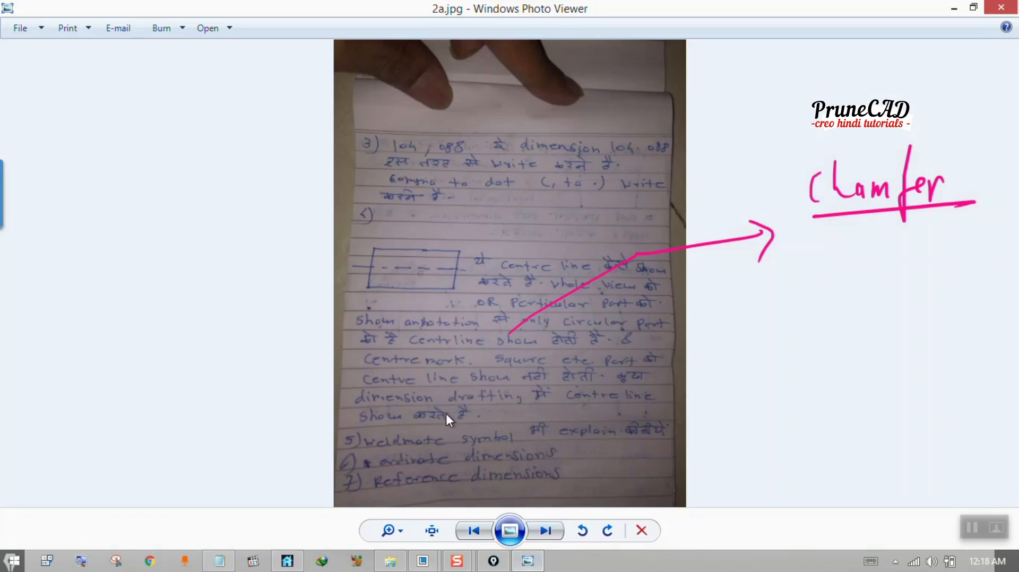
scroll(436, 465, "up", 3)
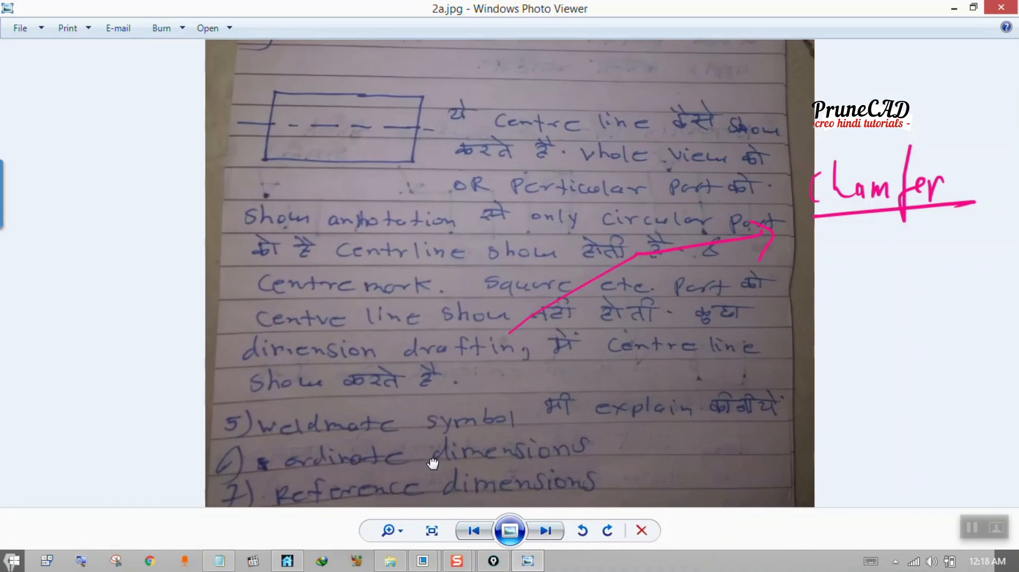
scroll(769, 133, "down", 2)
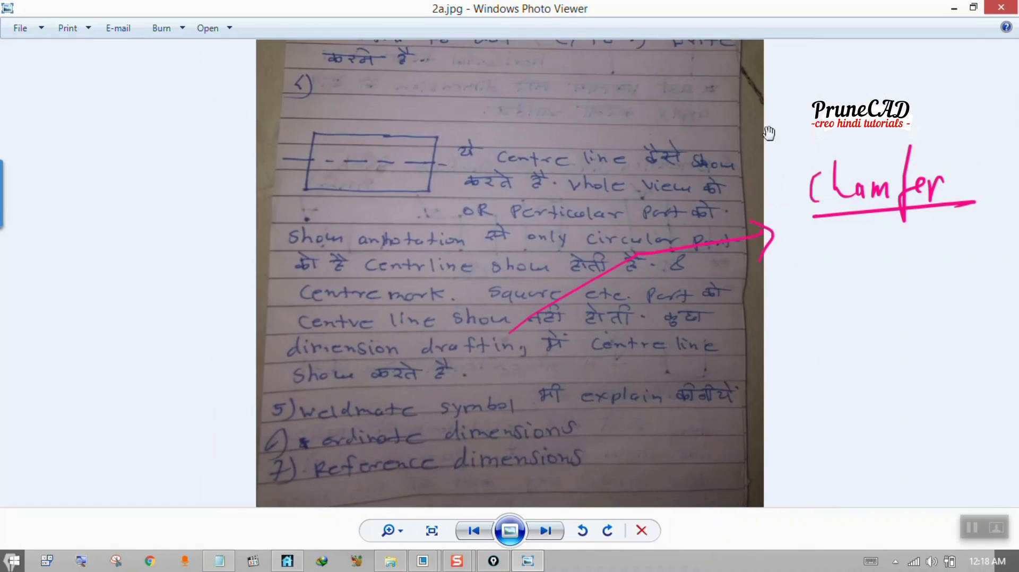
left_click(954, 8)
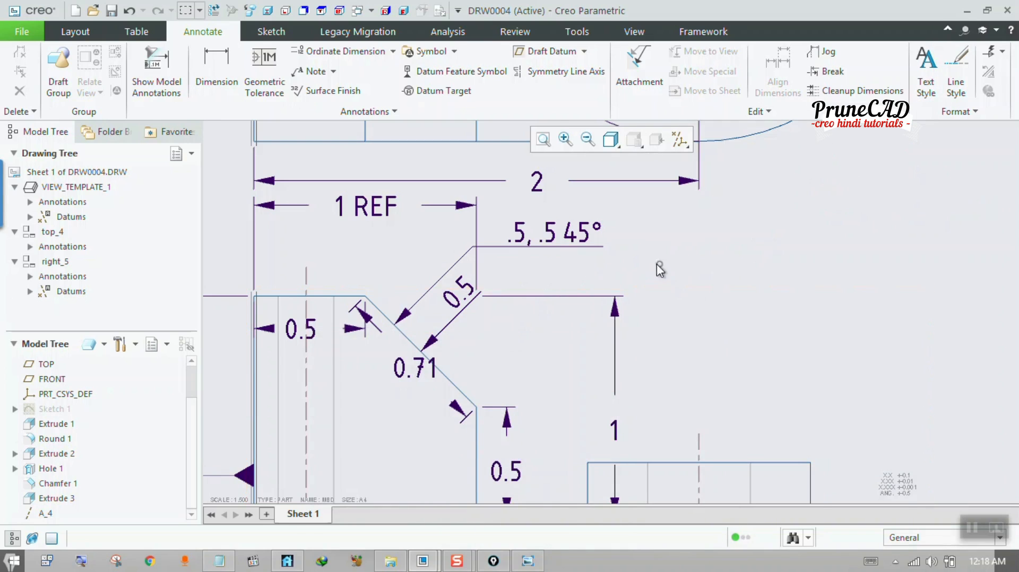
scroll(556, 288, "up", 3)
scroll(484, 322, "down", 1)
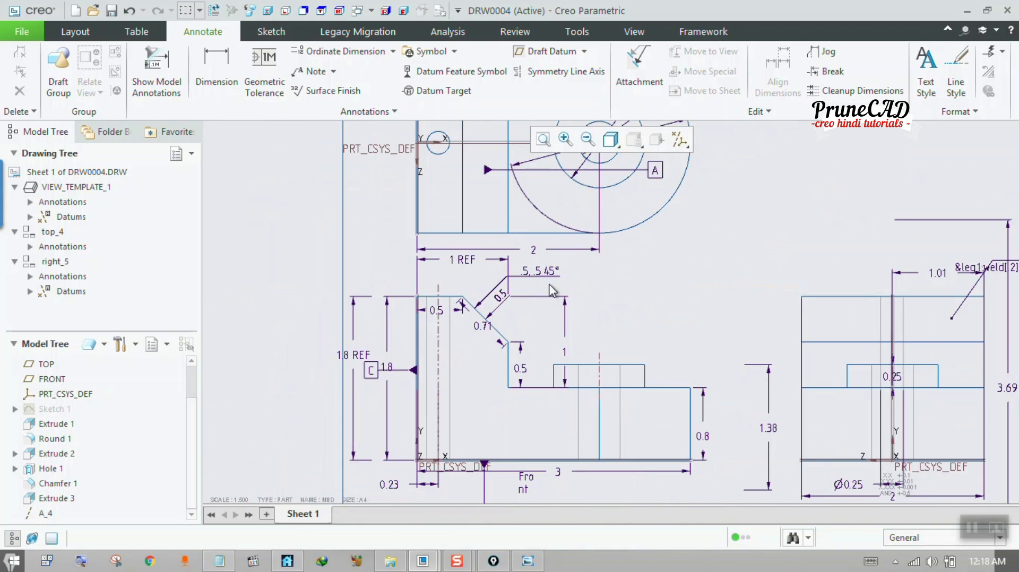
scroll(552, 290, "down", 2)
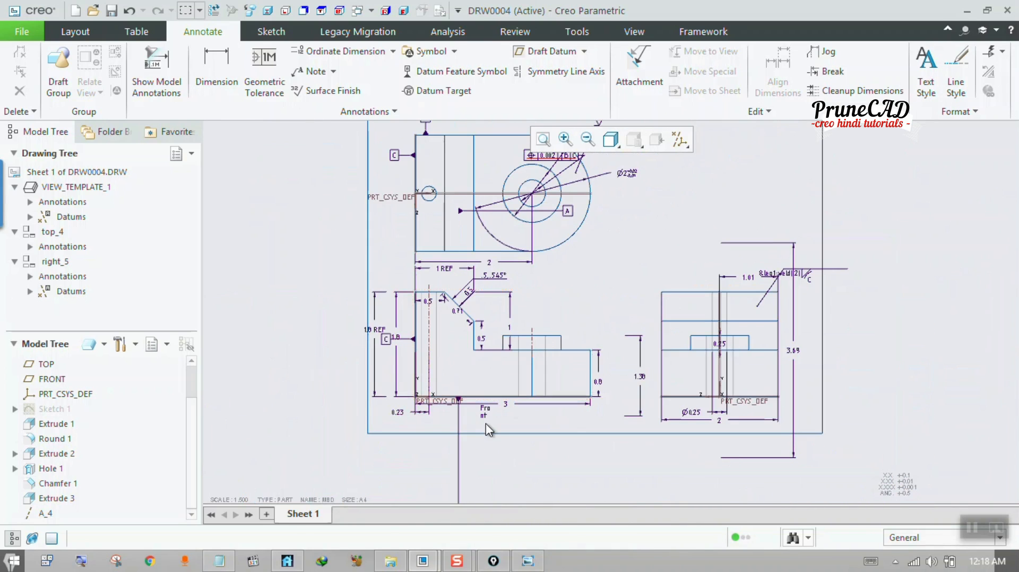
scroll(539, 454, "up", 2)
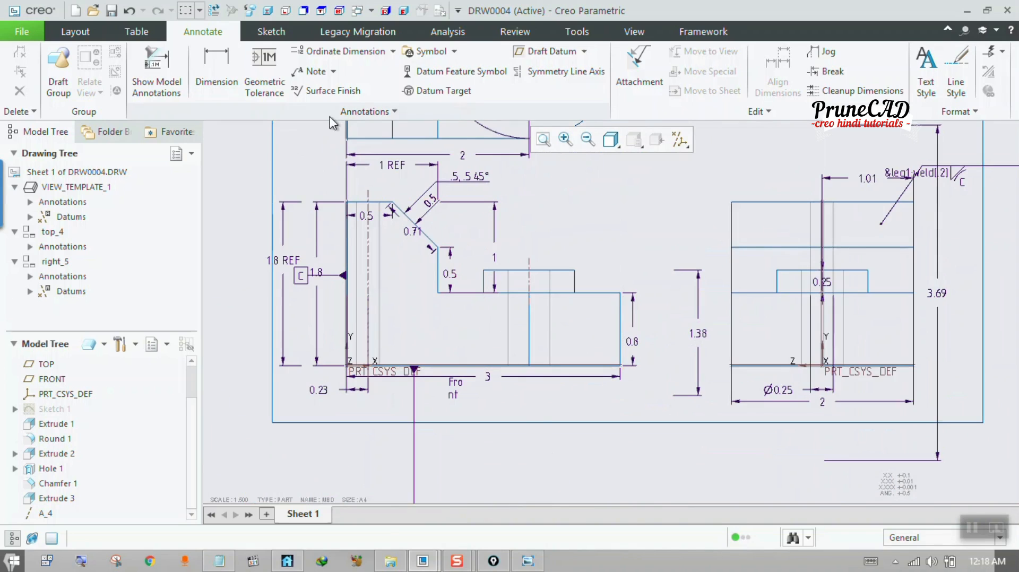
left_click(352, 113)
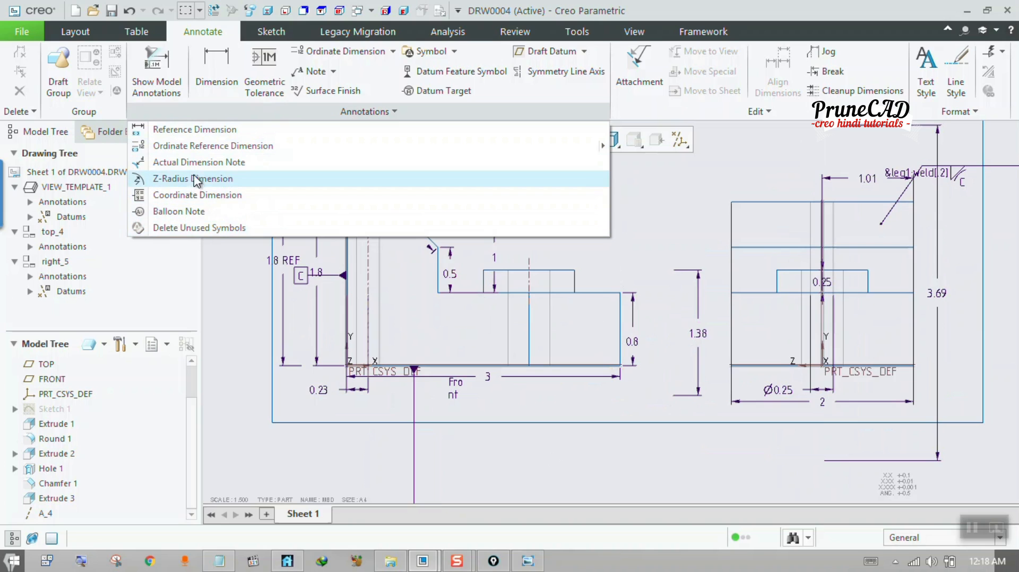
mouse_move(190, 146)
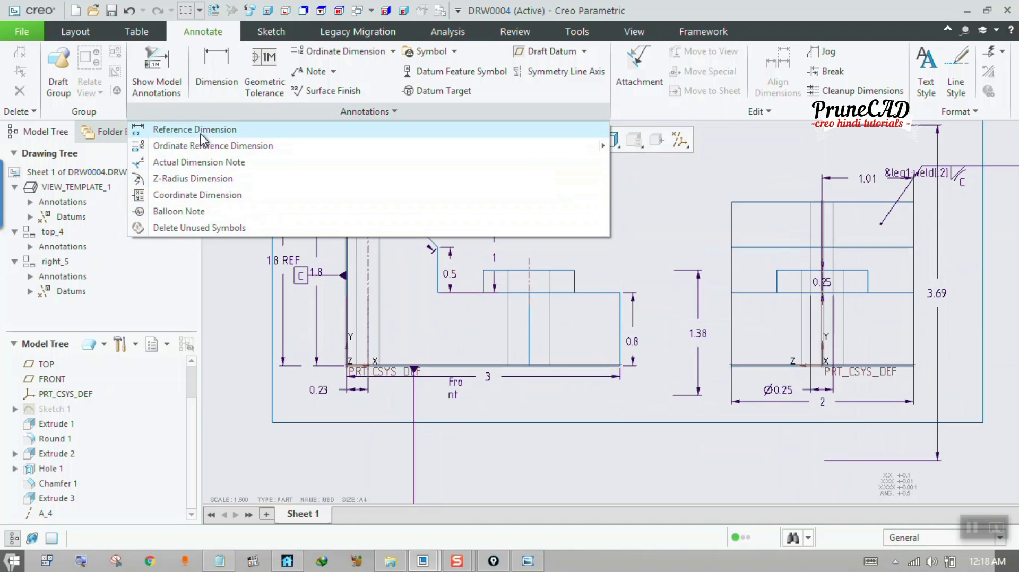
left_click(221, 114)
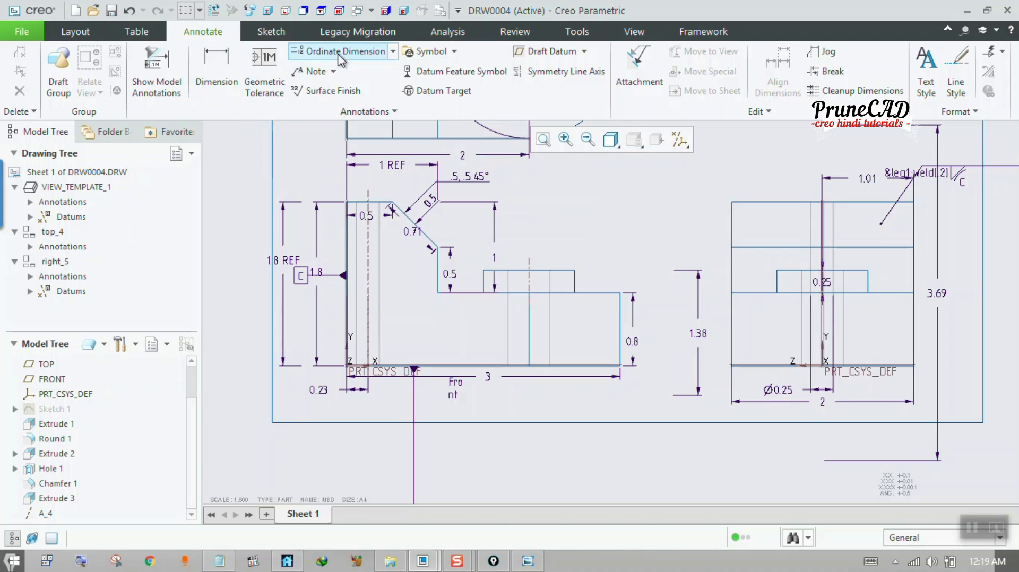
left_click(234, 113)
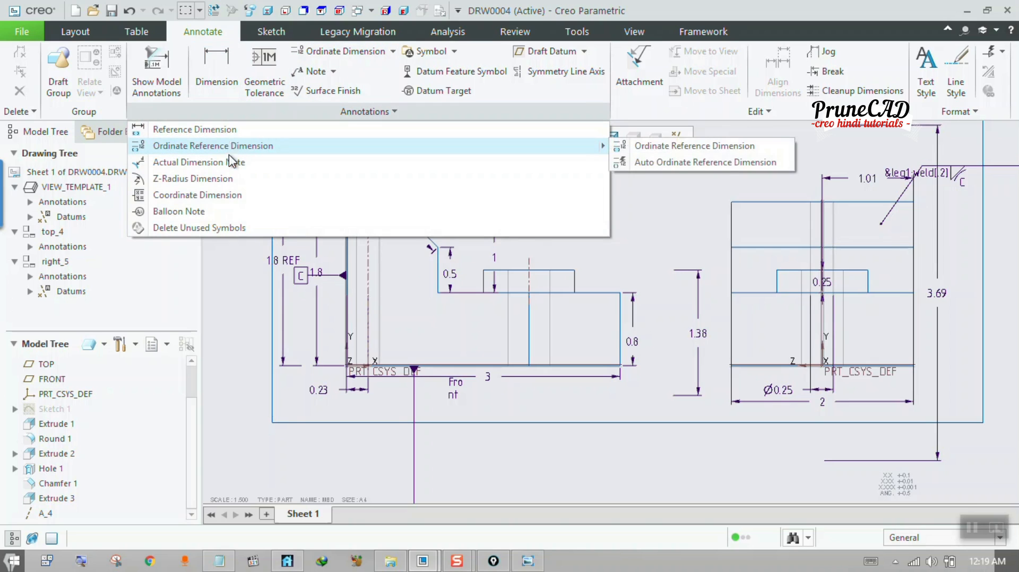
left_click(237, 298)
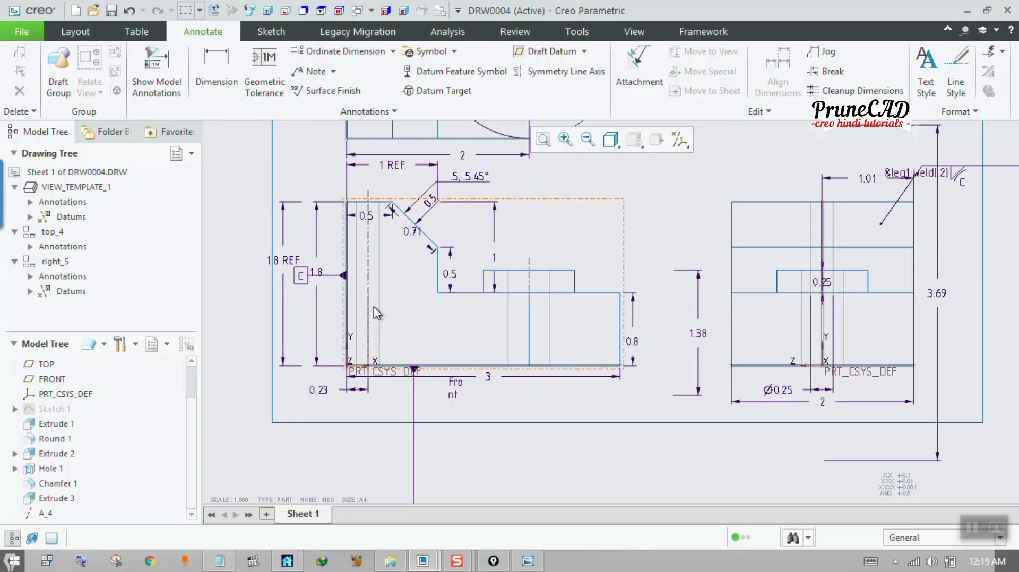
- Start the Ordinate Dimension command for the front view
left_click(331, 53)
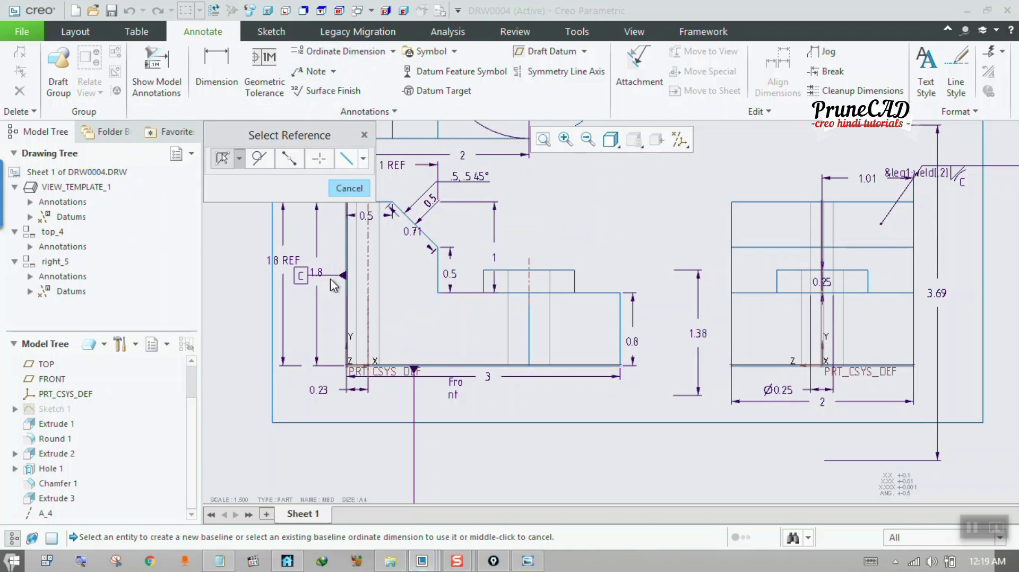
scroll(345, 392, "up", 2)
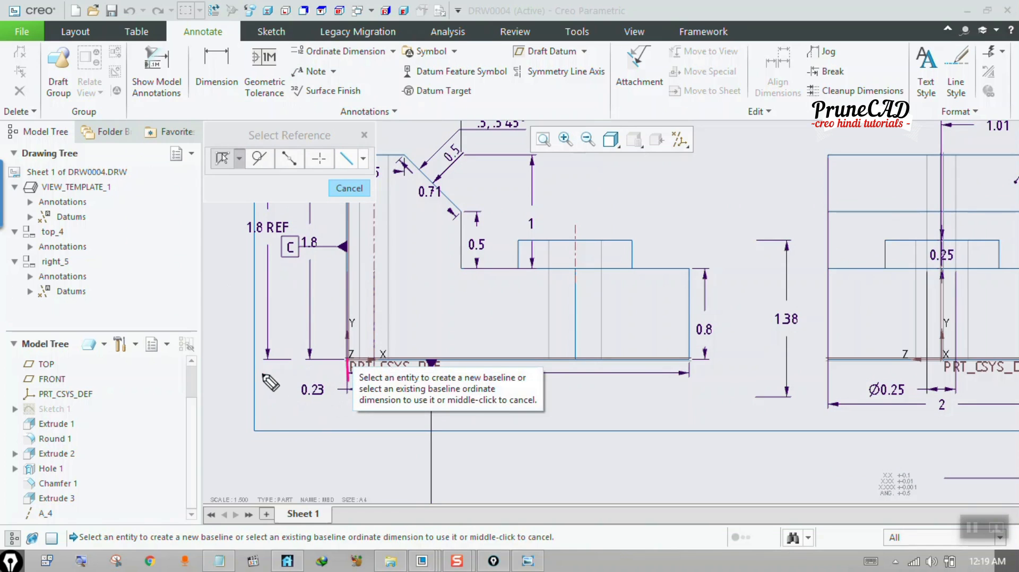
left_click_drag(263, 374, 345, 366)
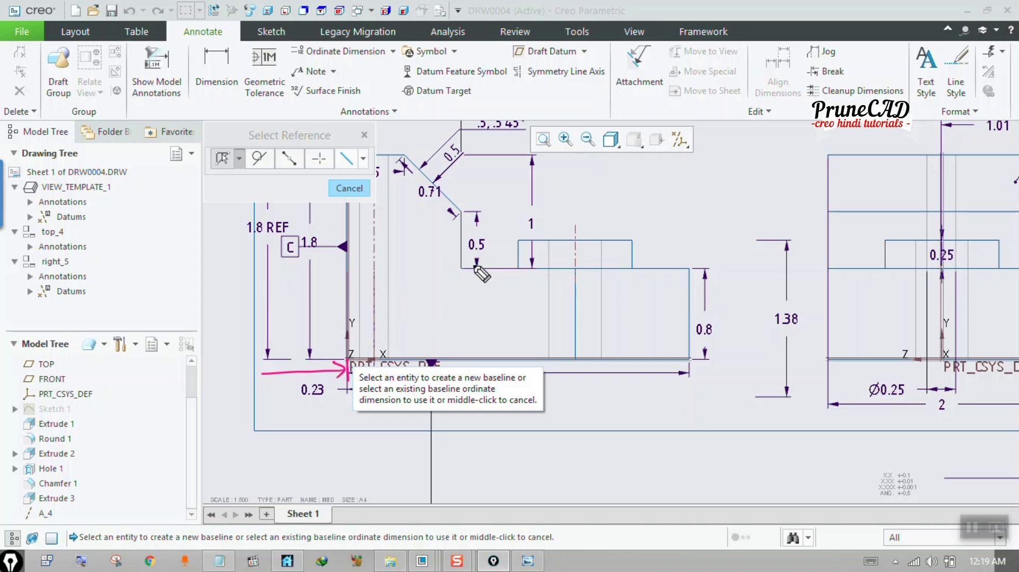
mouse_move(462, 271)
left_mouse_down()
mouse_move(459, 321)
mouse_move(455, 312)
mouse_move(449, 321)
left_mouse_up()
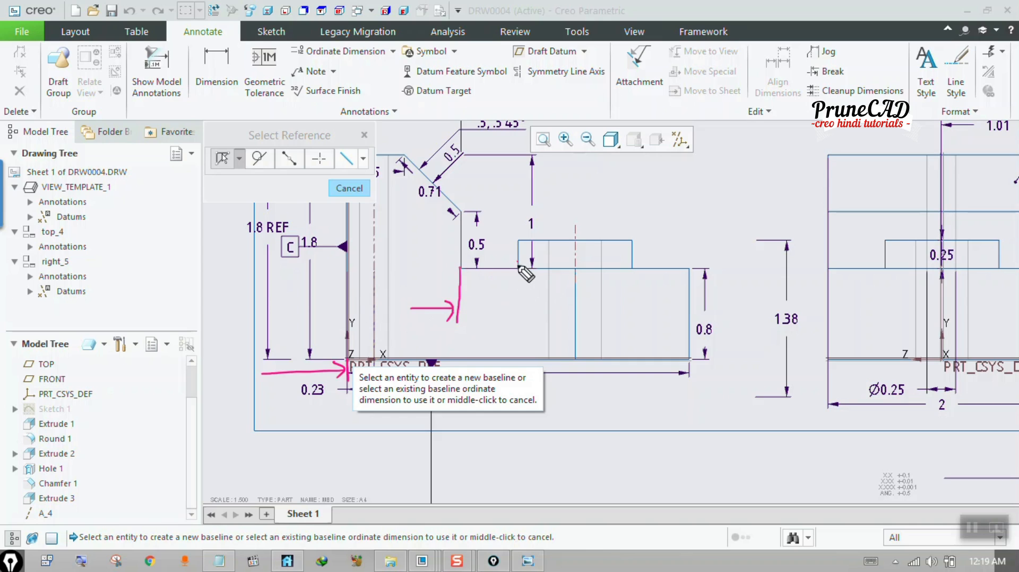
left_click_drag(519, 262, 519, 328)
mouse_move(435, 328)
left_mouse_down()
mouse_move(519, 322)
mouse_move(514, 331)
left_mouse_up()
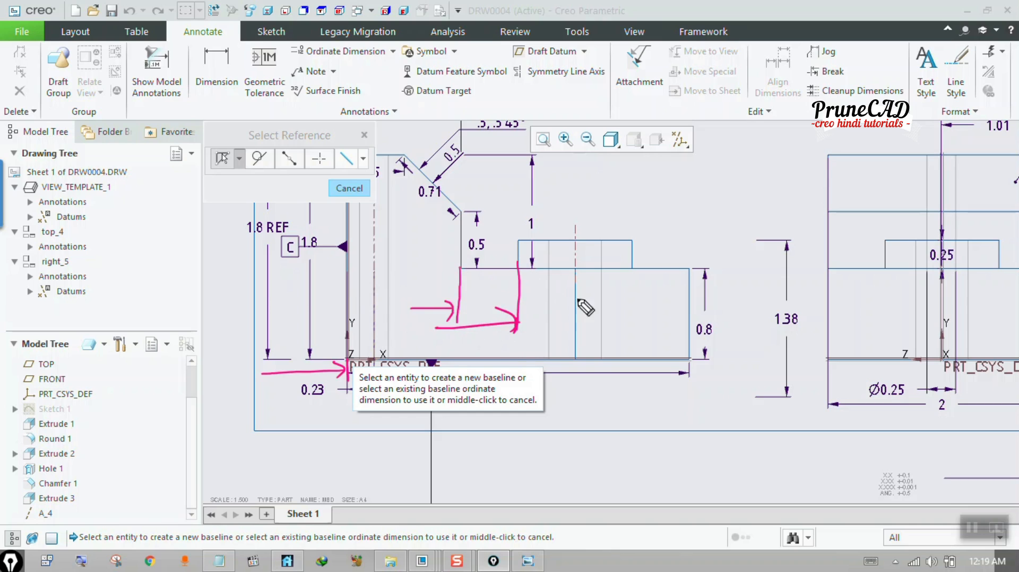
left_click_drag(577, 265, 568, 354)
mouse_move(480, 345)
left_mouse_down()
mouse_move(576, 337)
mouse_move(566, 354)
left_mouse_up()
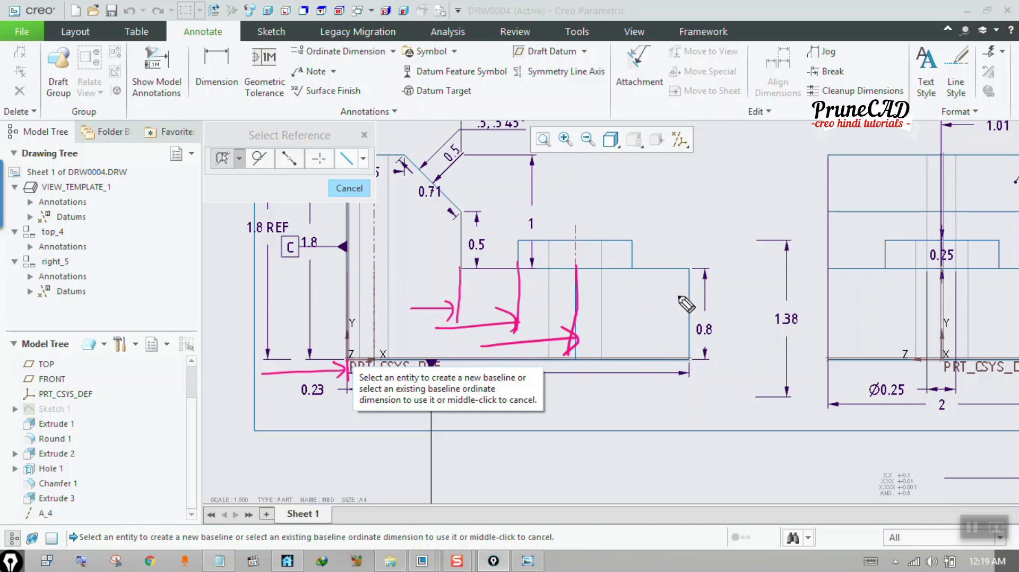
mouse_move(631, 262)
left_mouse_down()
mouse_move(633, 366)
mouse_move(643, 348)
left_mouse_up()
left_click_drag(628, 340, 635, 359)
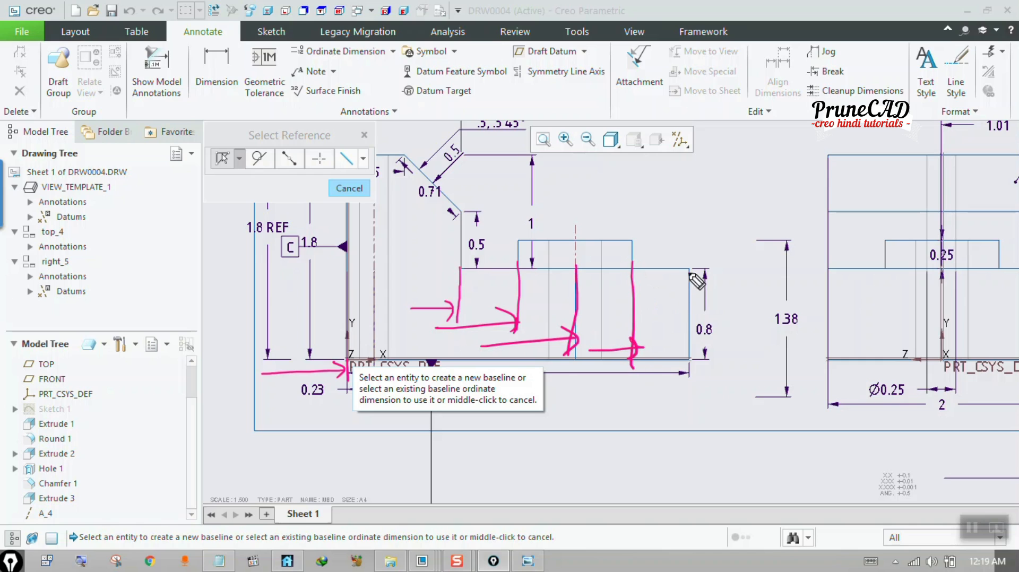
left_click_drag(690, 268, 691, 371)
left_click_drag(663, 337, 689, 371)
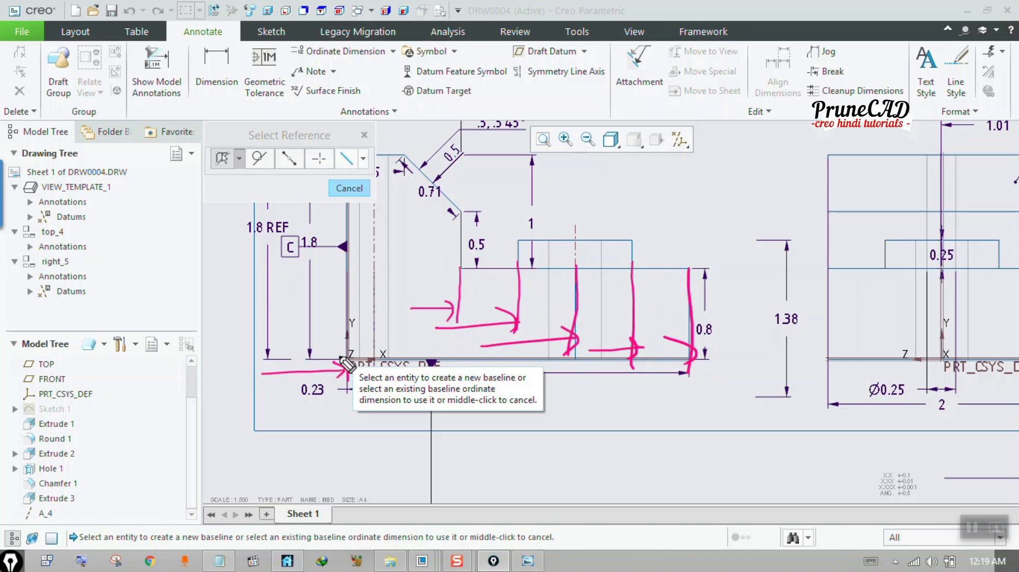
left_click_drag(342, 360, 339, 358)
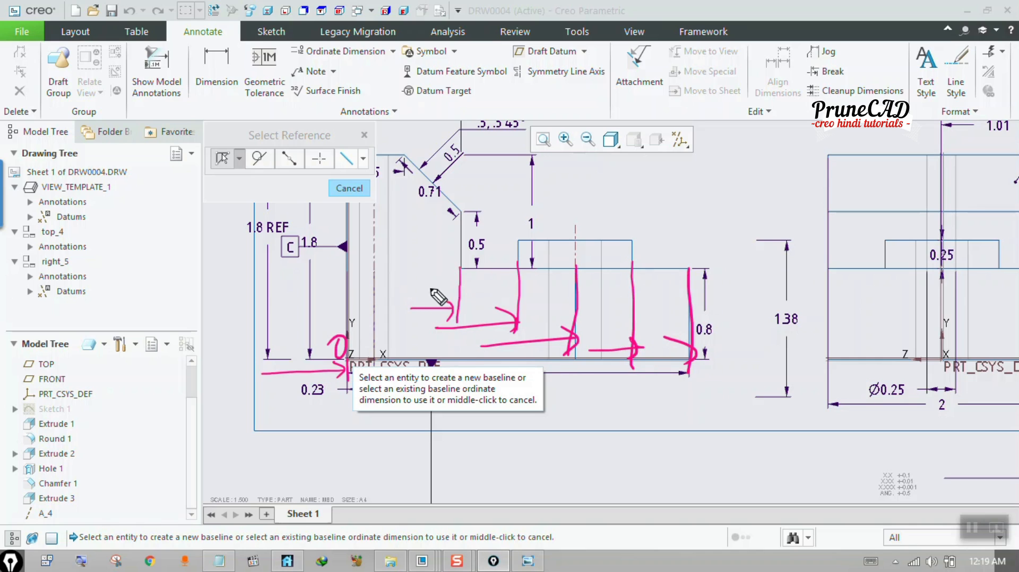
left_click_drag(405, 285, 423, 304)
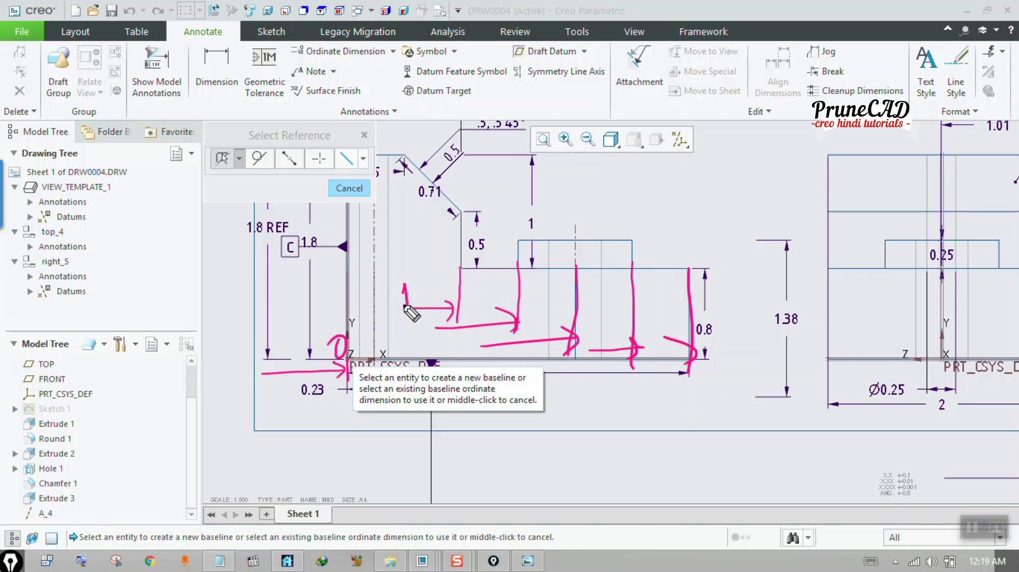
left_click(483, 338)
mouse_move(473, 329)
left_mouse_down()
mouse_move(475, 345)
mouse_move(504, 338)
mouse_move(533, 357)
mouse_move(677, 365)
left_mouse_up()
left_click(541, 350)
left_click(614, 359)
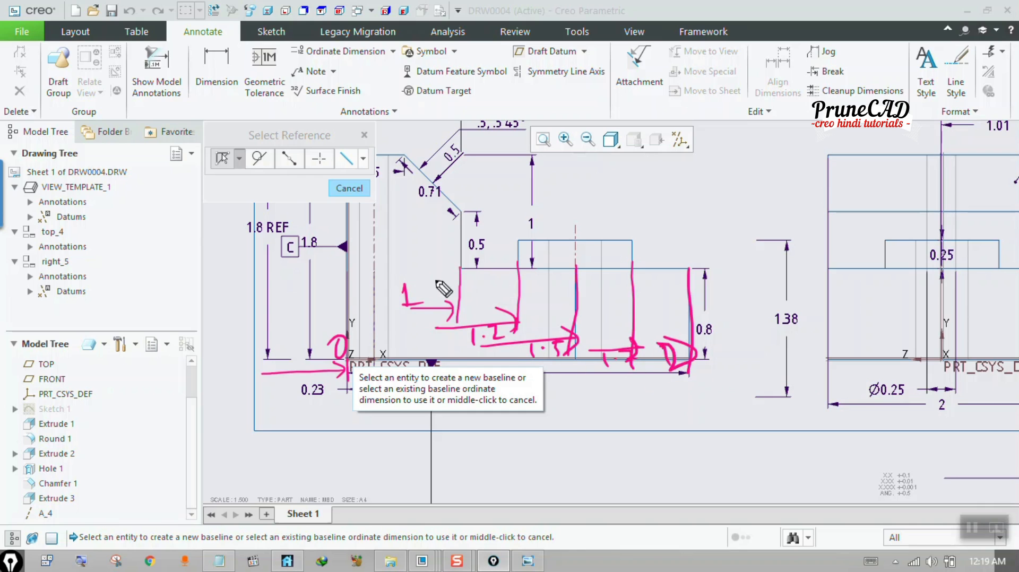
mouse_move(317, 368)
left_mouse_down()
mouse_move(310, 332)
mouse_move(488, 310)
mouse_move(461, 304)
left_mouse_up()
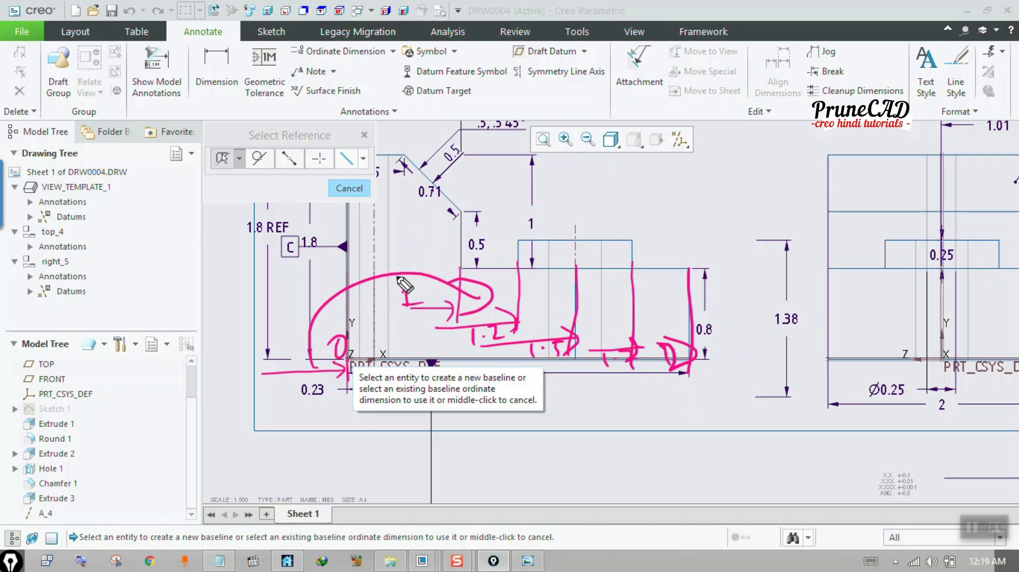
left_click_drag(405, 285, 406, 304)
key("ctrl+shift")
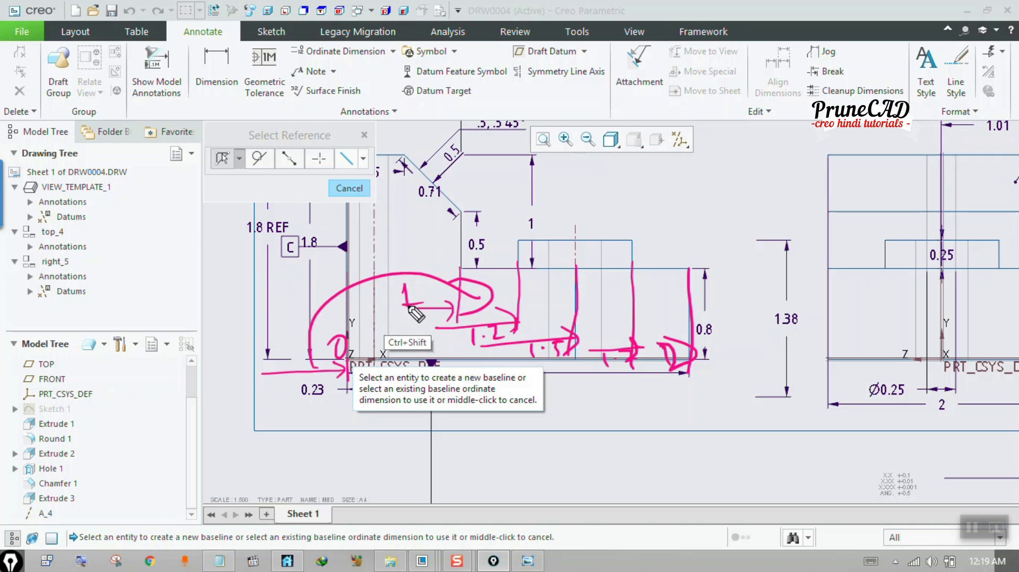
mouse_move(325, 378)
left_mouse_down()
mouse_move(315, 378)
mouse_move(392, 312)
mouse_move(443, 357)
mouse_move(426, 265)
mouse_move(661, 379)
left_mouse_up()
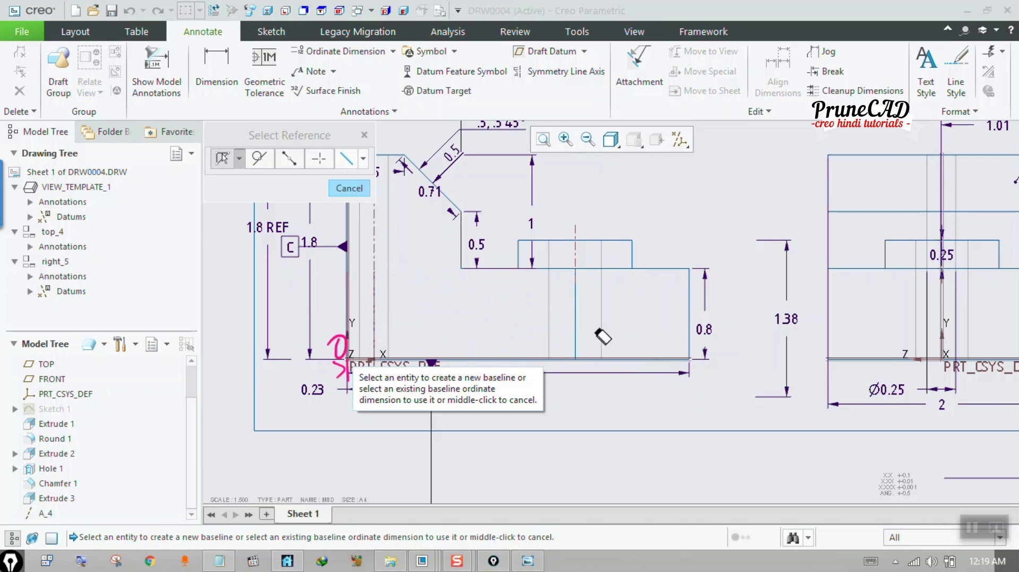
key("ctrl+shift+2")
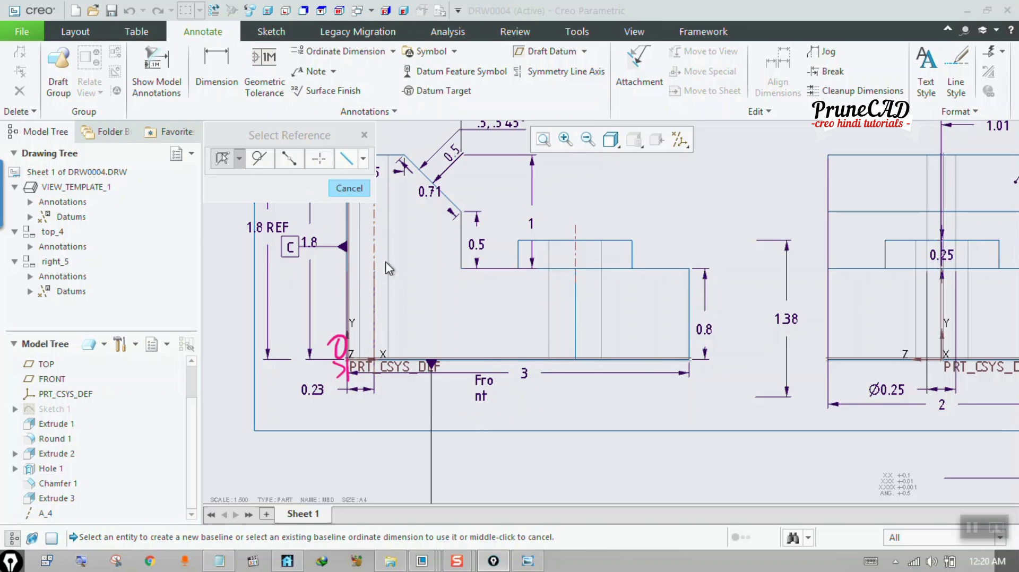
- Set the front view's outer left vertical edge as the ordinate baseline and dimension the step's vertical edge, placing the values below the view
left_click(346, 286)
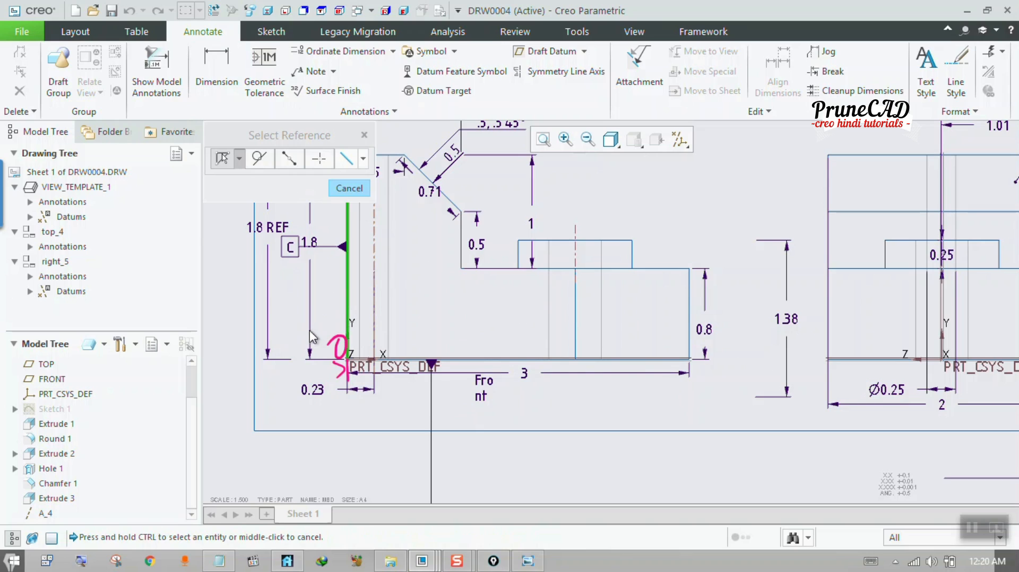
key("ctrl")
left_click(462, 254, "ctrl")
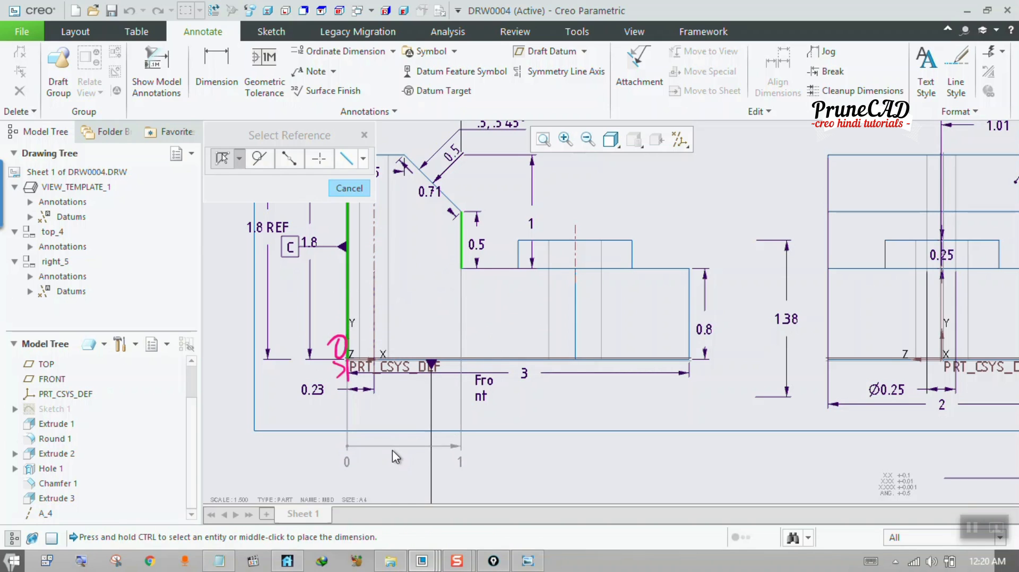
middle_click(390, 452)
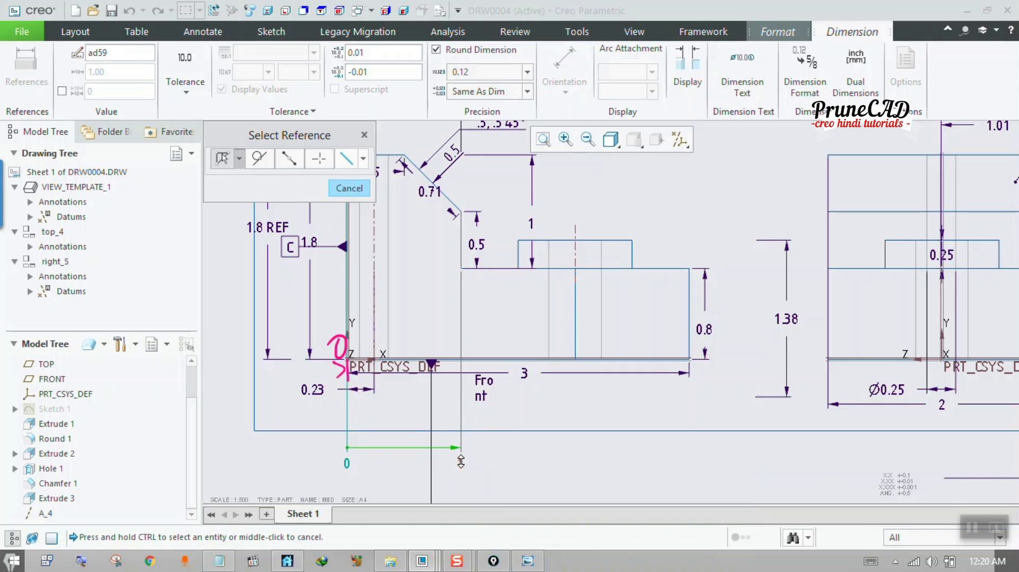
- Add ordinate dimensions from the same baseline to the boss's left edge, centre axis and right edge, and to the part's right end
left_click(462, 401)
left_click(518, 263)
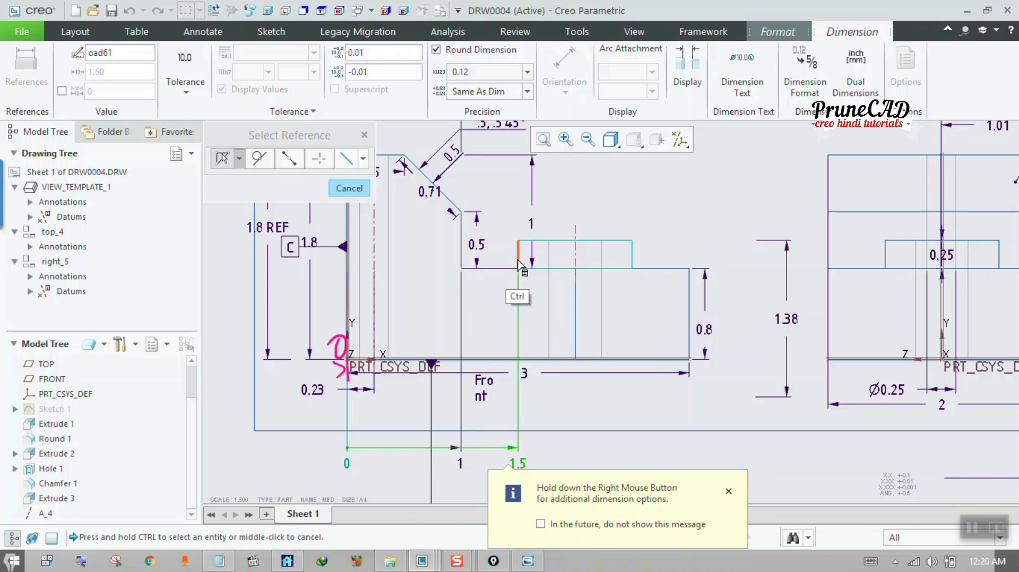
left_click(576, 262)
left_click(632, 265)
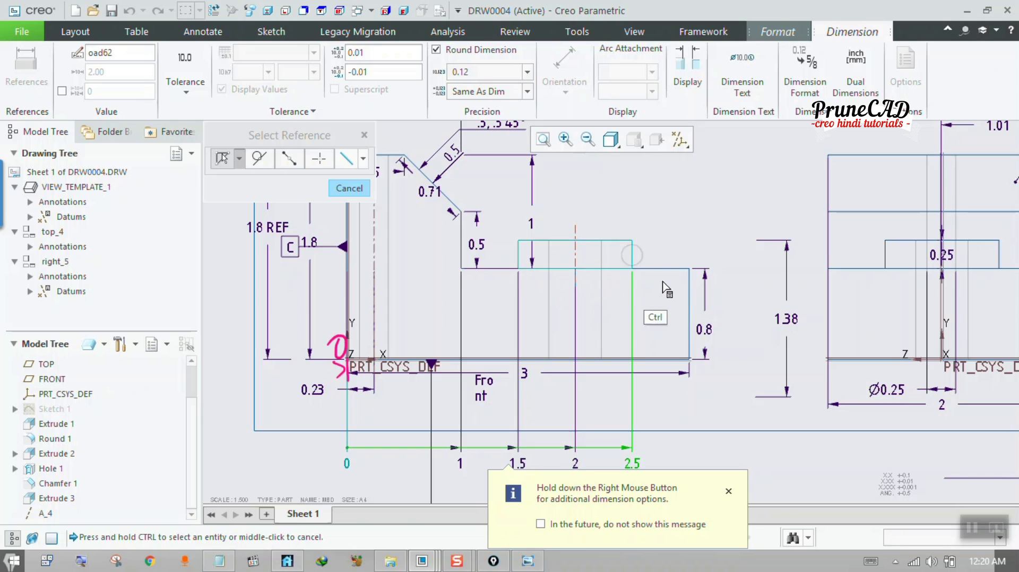
left_click(689, 300)
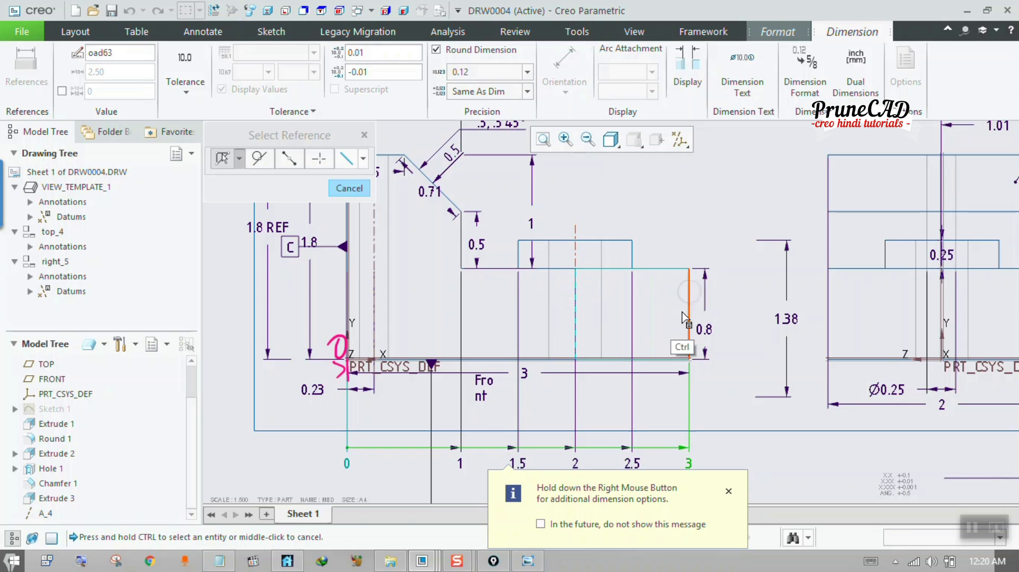
left_click(728, 491)
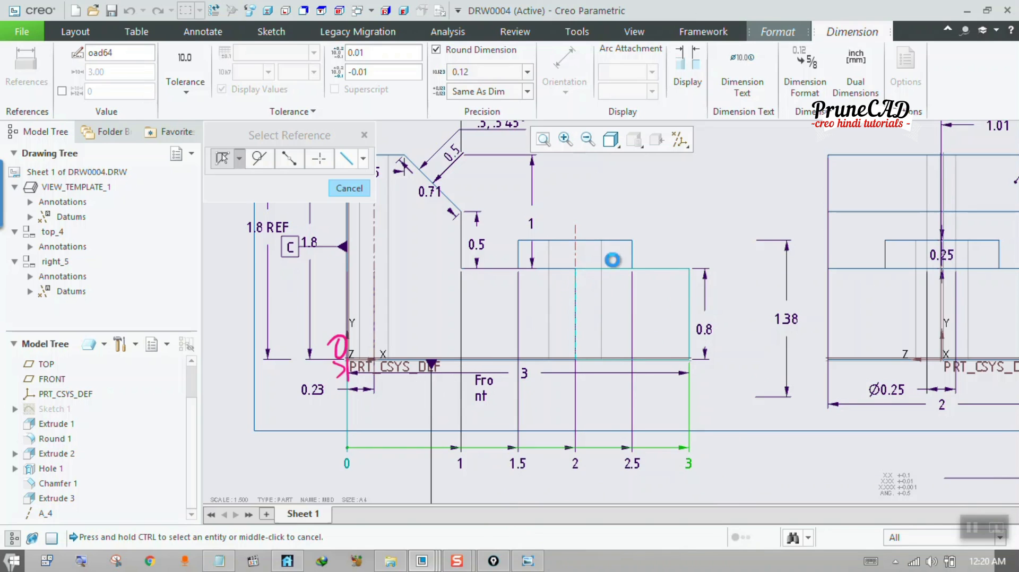
key("alt")
middle_click(580, 237)
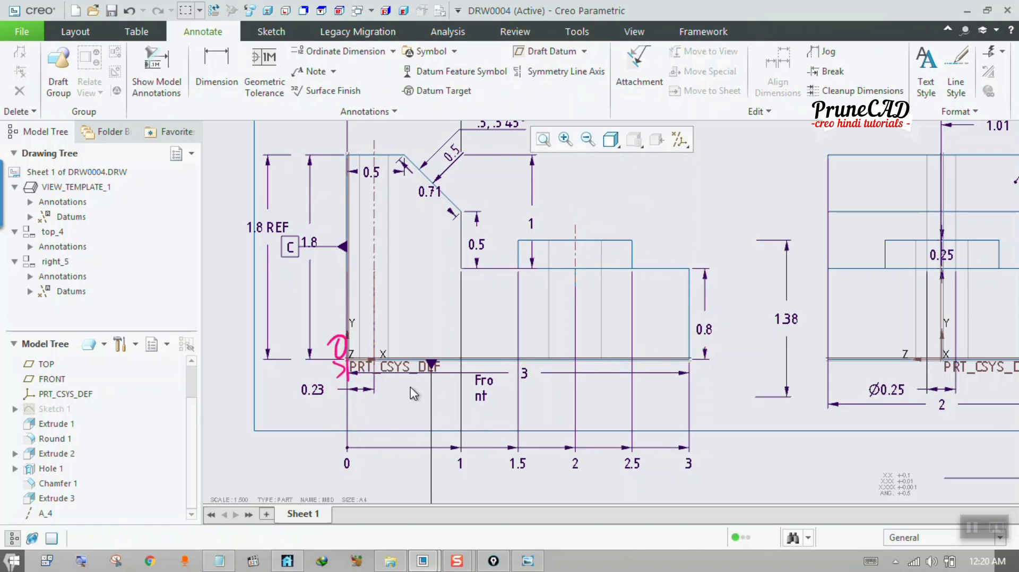
- Turn off the display of all datum axes, points, coordinate systems and planes in the drawing
left_click(680, 139)
left_click(689, 159)
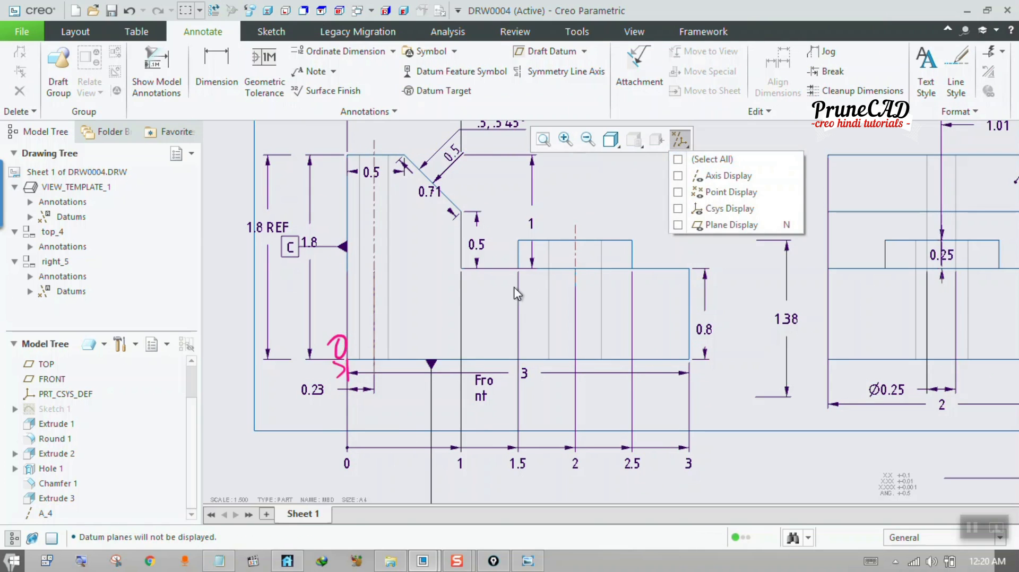
scroll(429, 322, "down", 3)
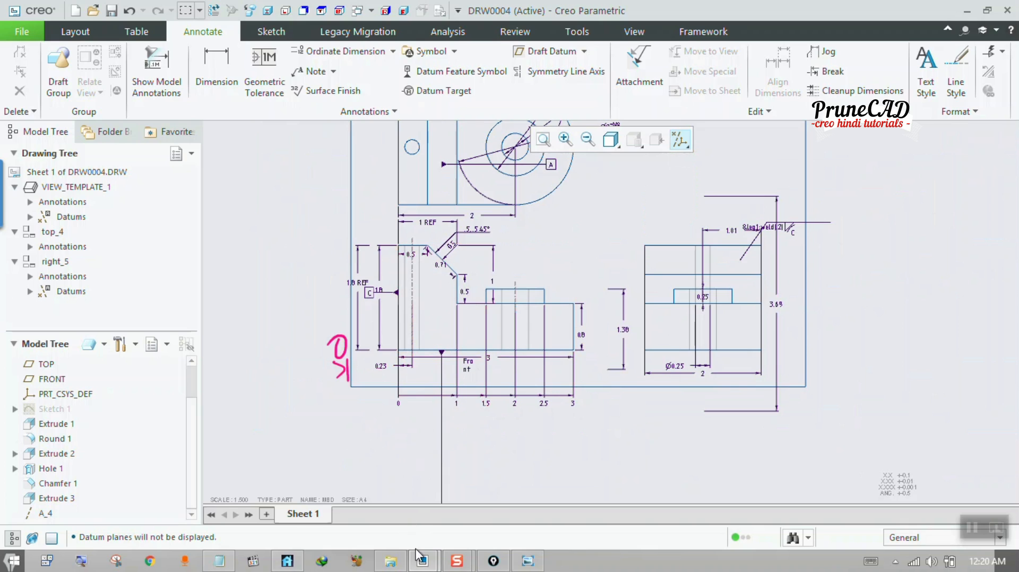
- Switch to the MBD part window and open Sketch 1 for editing with annotation display turned off
mouse_move(419, 557)
left_click(332, 486)
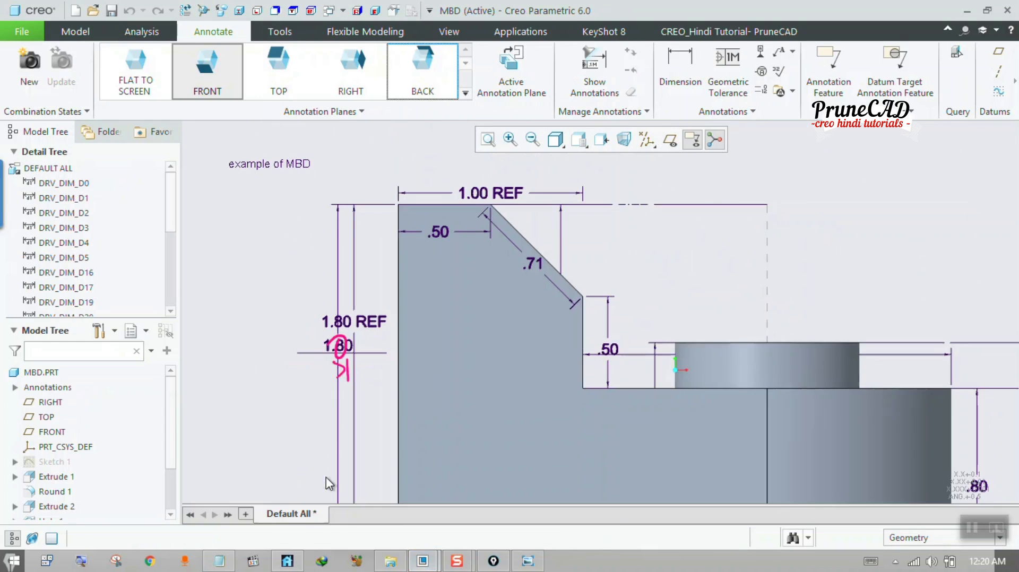
scroll(321, 356, "up", 2)
scroll(326, 446, "down", 2)
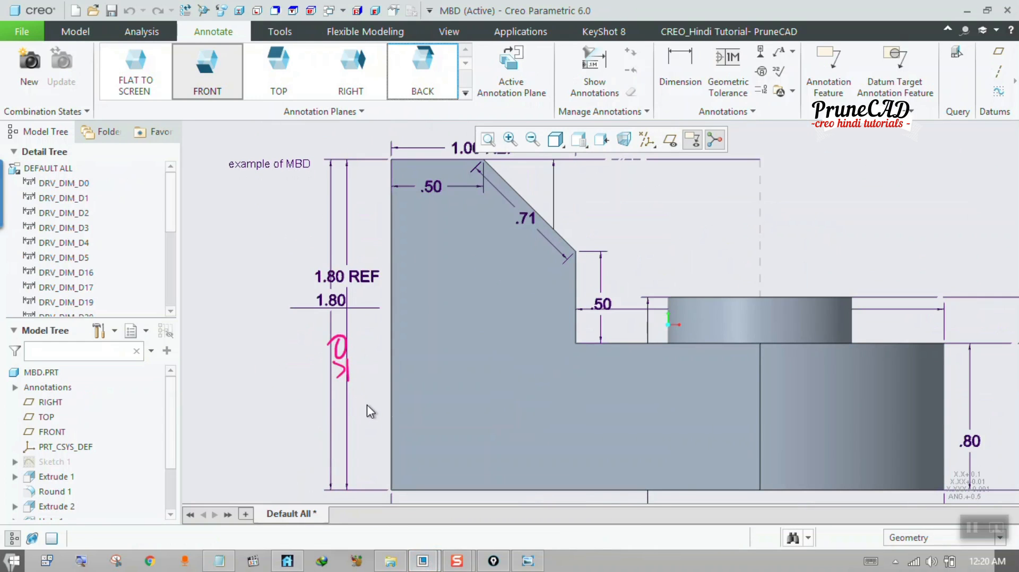
key("ctrl+shift+5")
left_click_drag(342, 341, 350, 362)
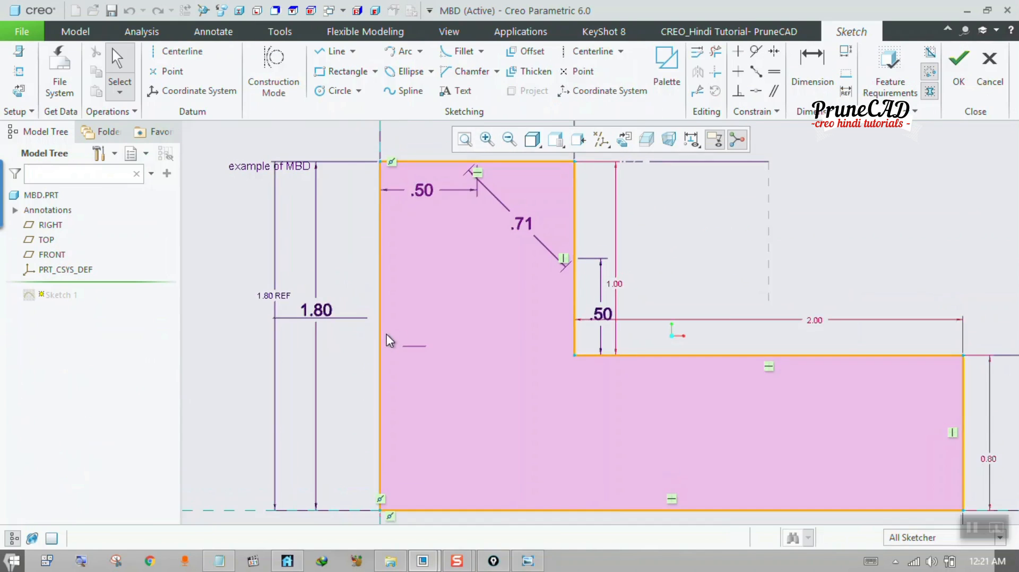
scroll(393, 345, "up", 2)
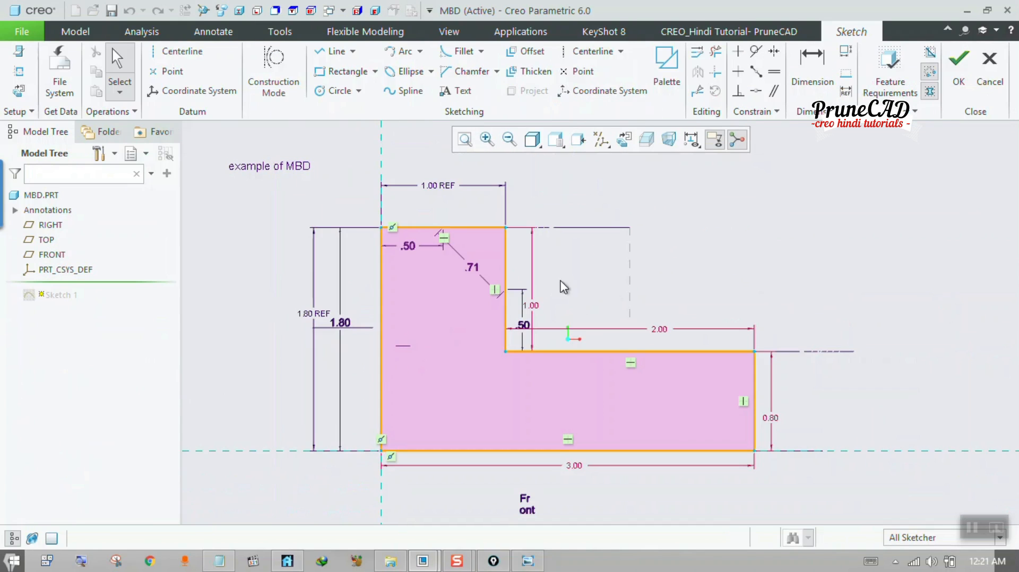
left_click(713, 140)
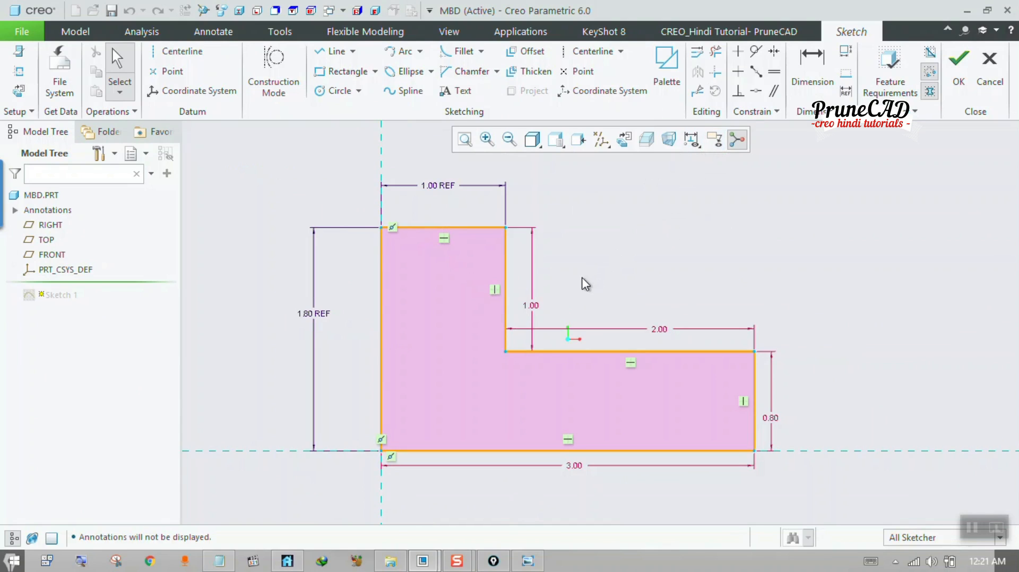
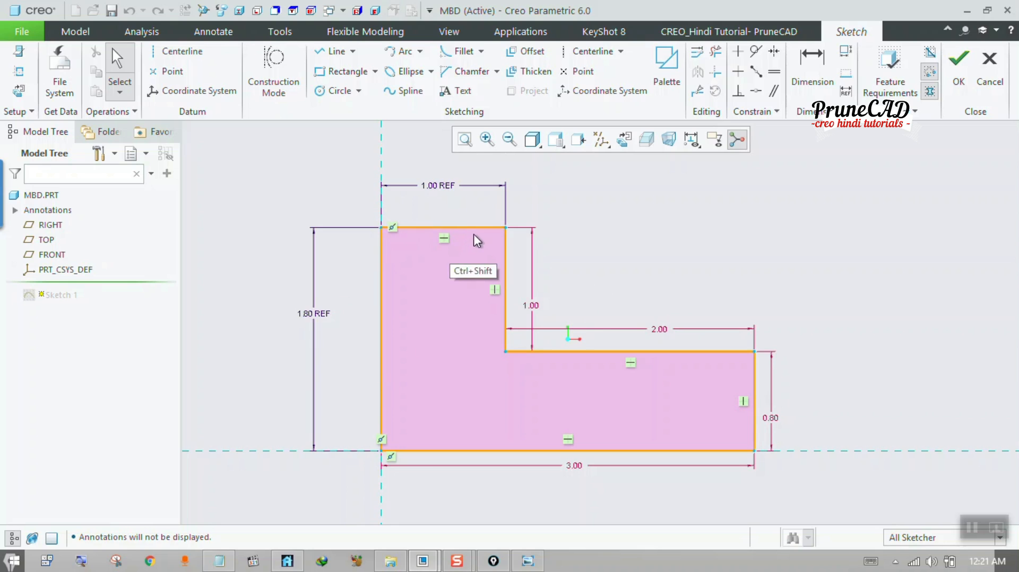
- With the screen pen, circle the sketch's two upper corners and mark its top, bottom and vertical lines
left_click_drag(377, 228, 377, 226)
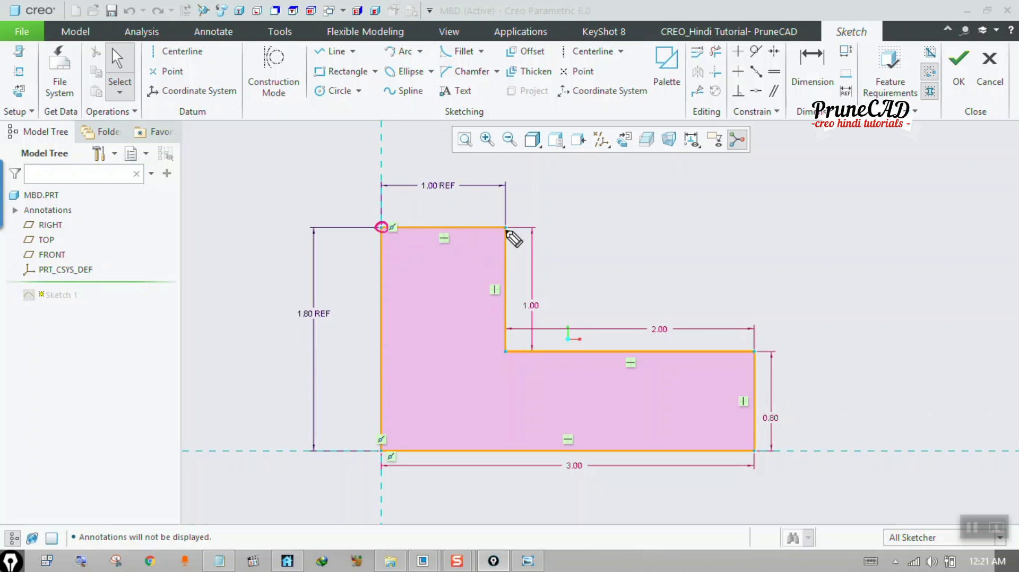
left_click_drag(504, 229, 497, 227)
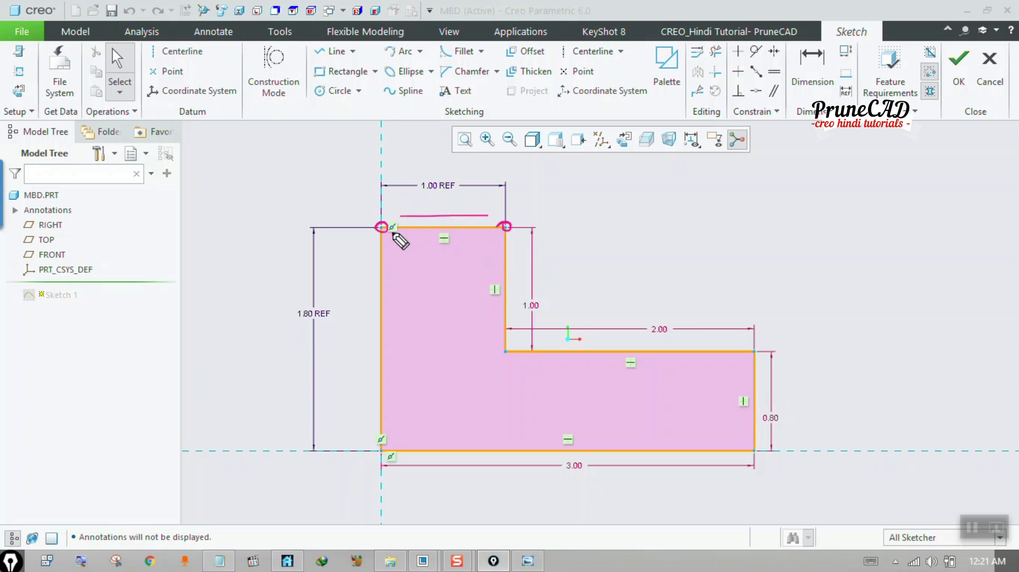
left_click_drag(334, 457, 609, 450)
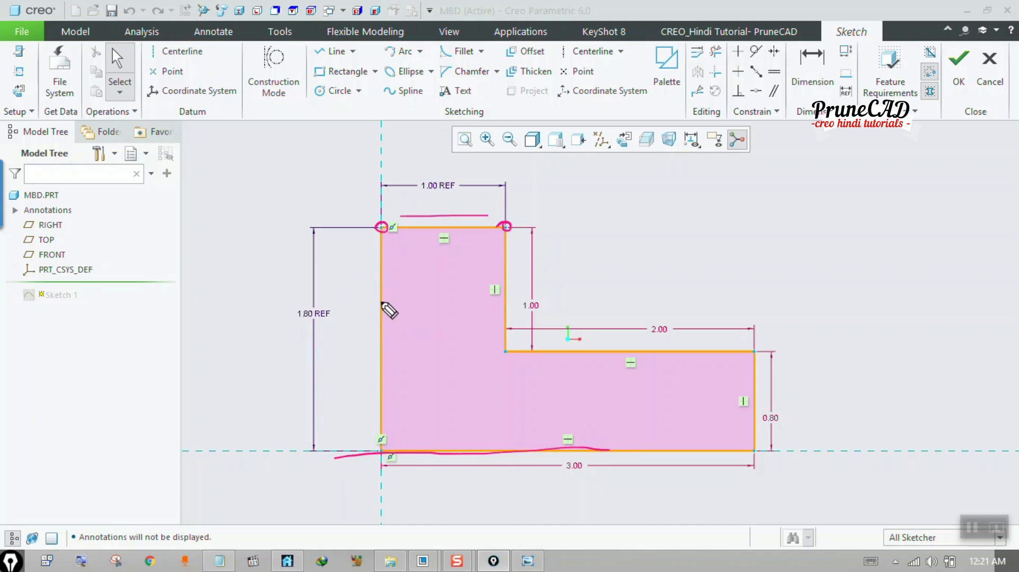
left_click_drag(386, 242, 390, 442)
left_click_drag(505, 228, 503, 446)
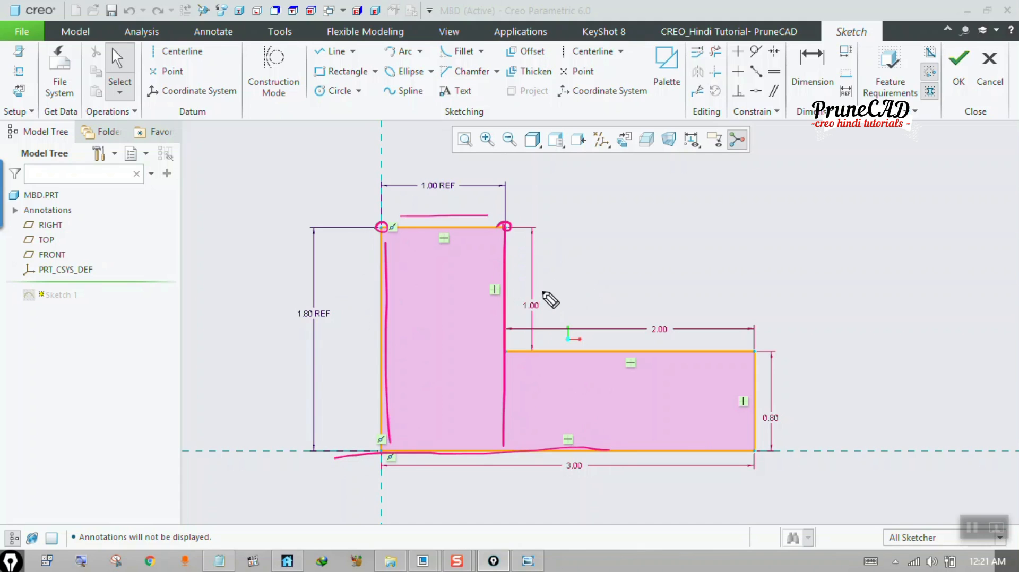
- Circle the 1.00 and 0.80 dimensions with the screen pen and handwrite "+ .8 = 1.8" beside them
mouse_move(538, 287)
left_mouse_down()
mouse_move(636, 306)
mouse_move(616, 339)
left_mouse_up()
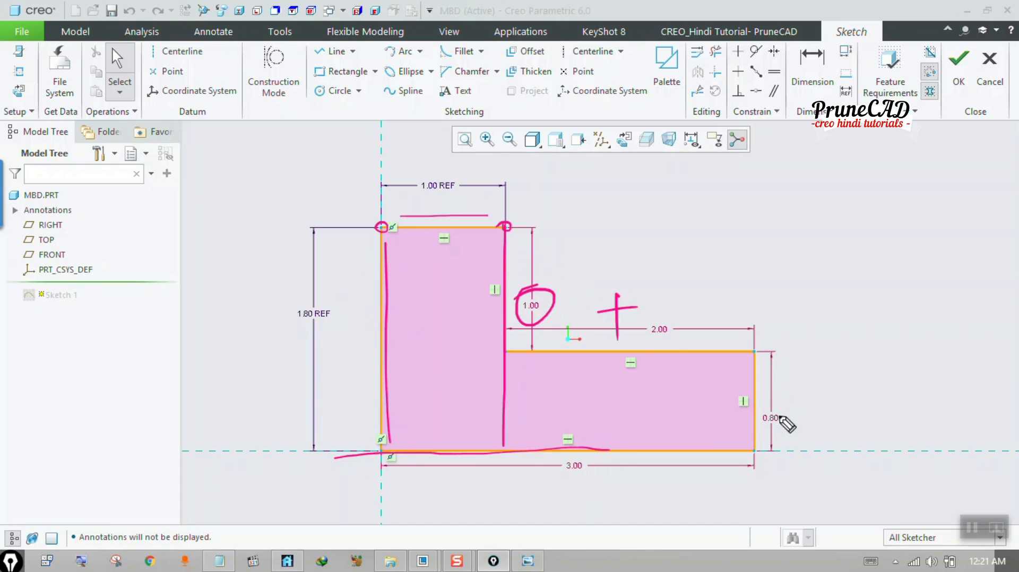
left_click_drag(744, 399, 772, 394)
left_click(676, 298)
left_click_drag(690, 304, 699, 320)
left_click_drag(763, 285, 786, 284)
left_click_drag(772, 305, 789, 302)
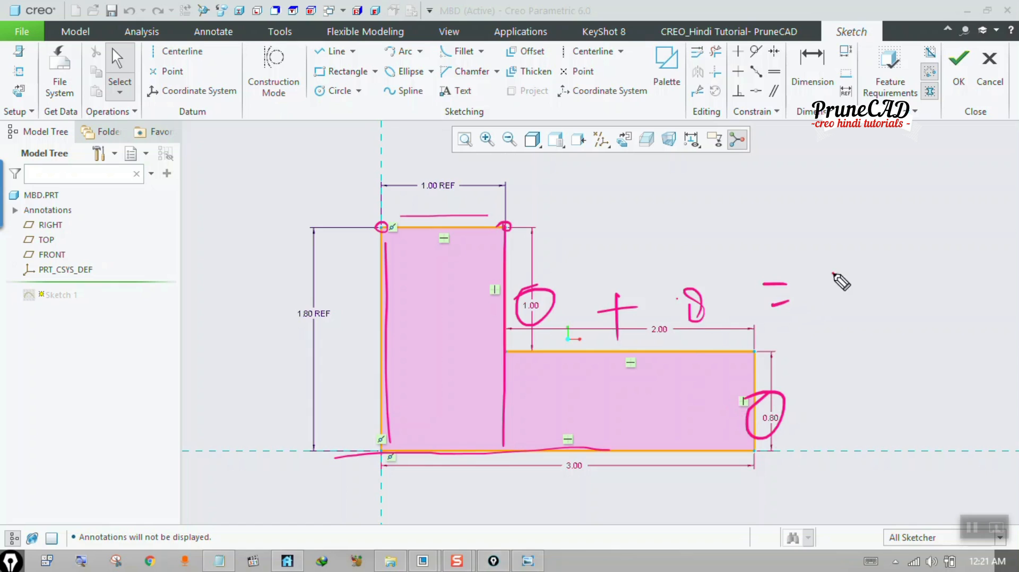
left_click(840, 291)
mouse_move(832, 273)
left_mouse_down()
mouse_move(828, 307)
mouse_move(856, 295)
left_mouse_up()
left_click_drag(804, 320, 896, 307)
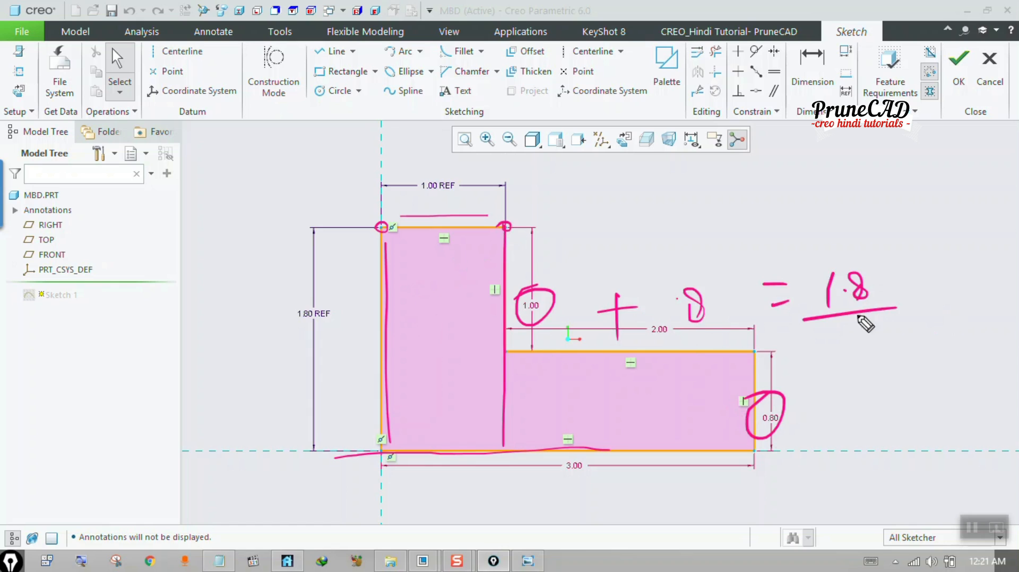
- Mark over the sketch's top and bottom edges and draw a double-headed height arrow labelled with a circled 2
left_click_drag(505, 223, 378, 226)
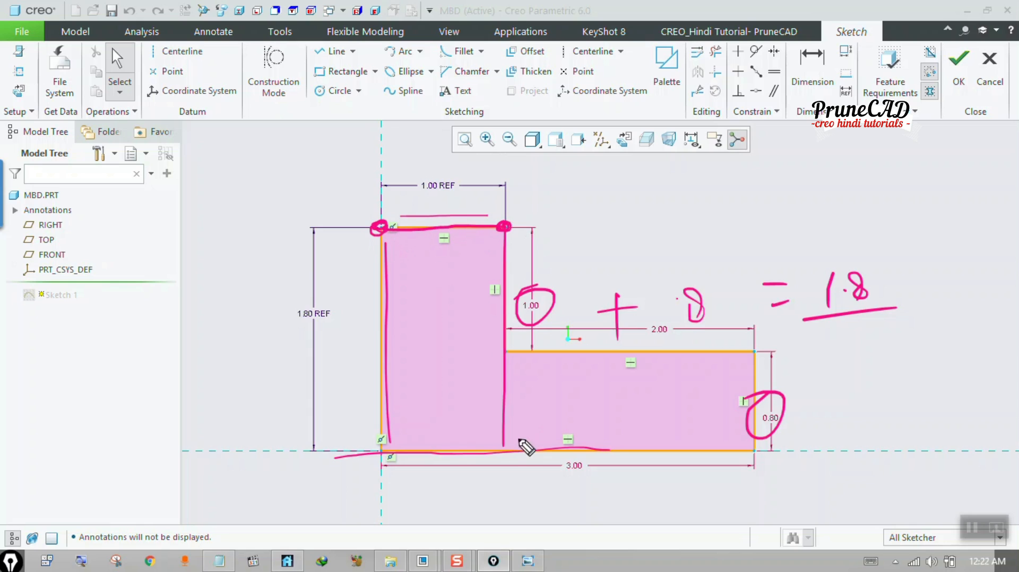
mouse_move(519, 440)
left_mouse_down()
mouse_move(466, 446)
mouse_move(486, 448)
left_mouse_up()
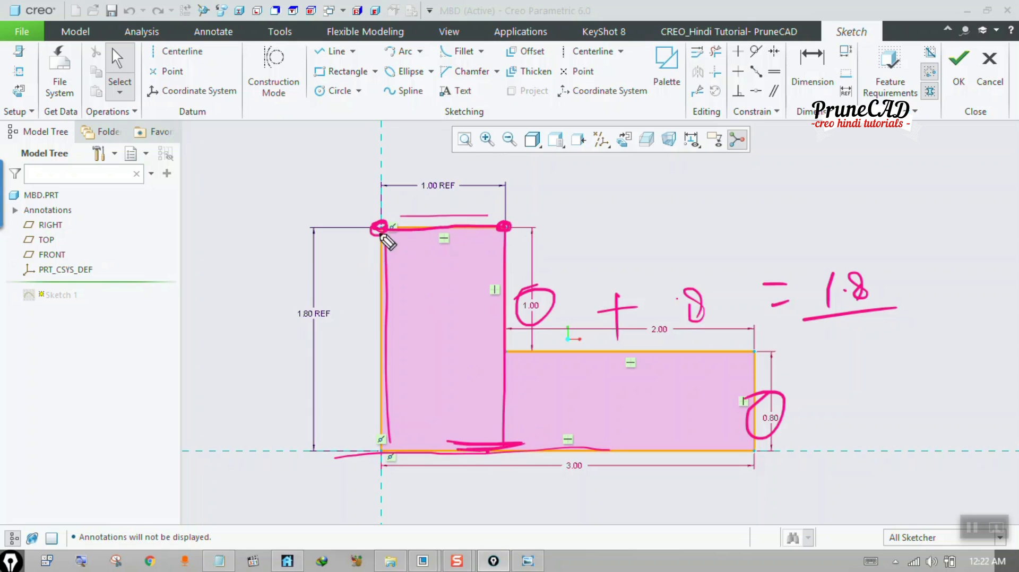
mouse_move(371, 230)
left_mouse_down()
mouse_move(351, 232)
mouse_move(330, 417)
mouse_move(344, 424)
left_mouse_up()
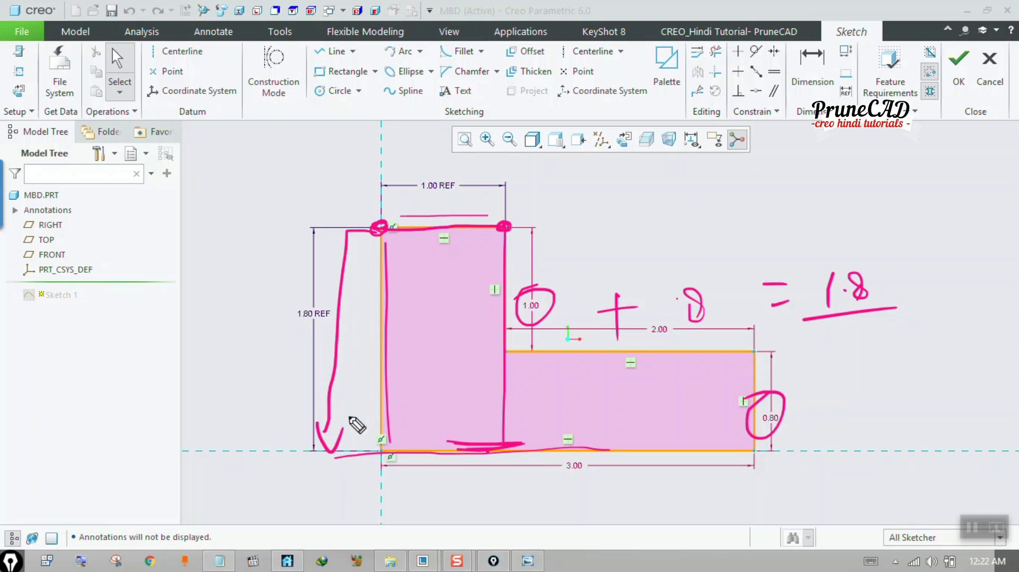
left_click_drag(340, 246, 367, 255)
left_click_drag(341, 342, 364, 357)
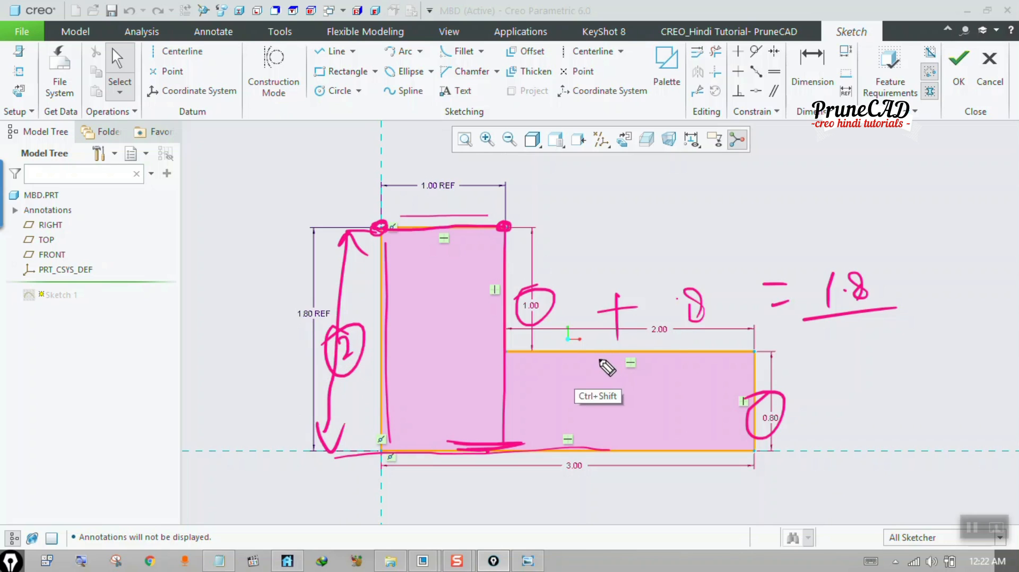
left_click(380, 281)
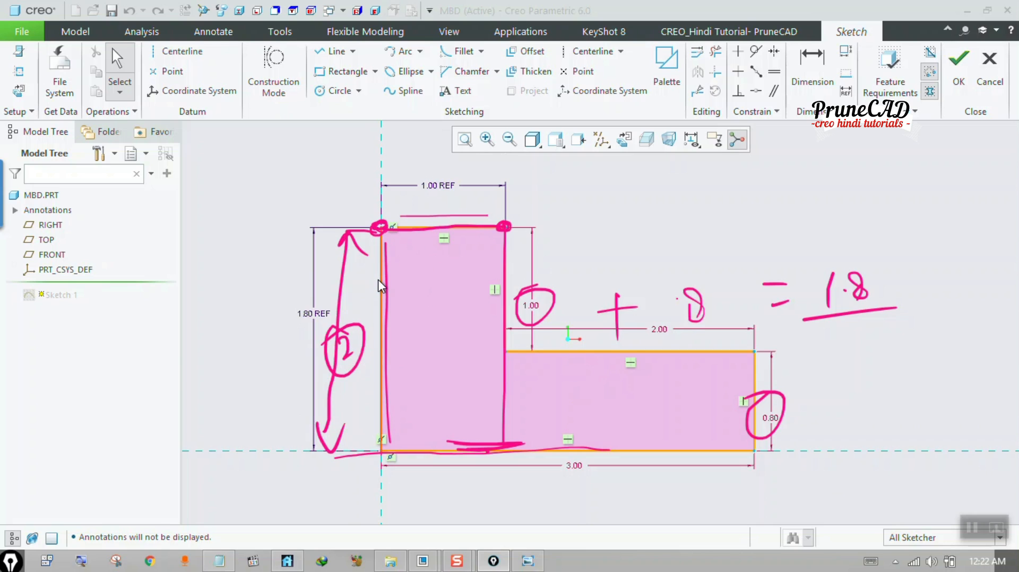
left_click(358, 313)
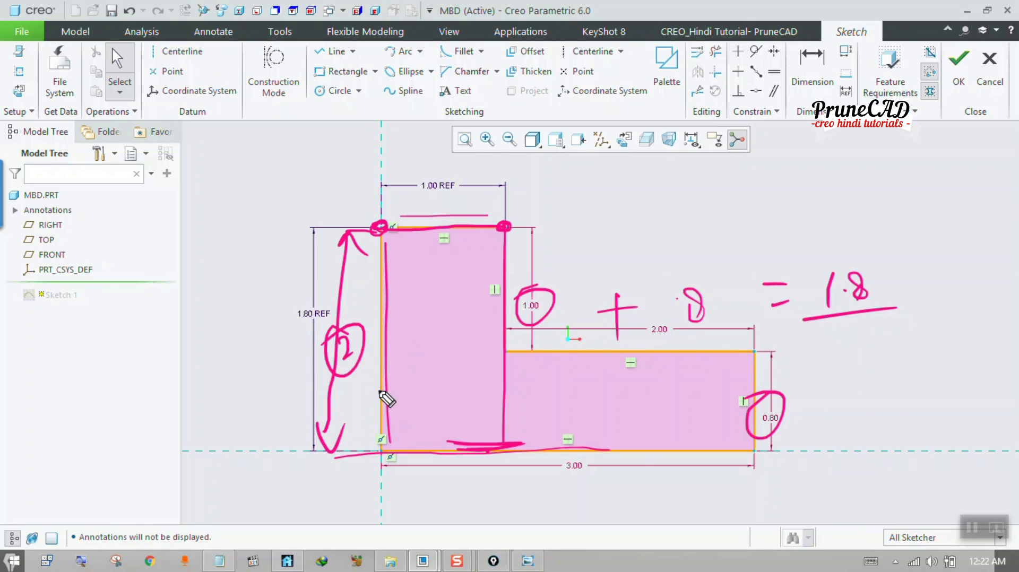
- Handwrite "2 = 1.8" above the sketch and cross out the equals sign and both values
mouse_move(521, 176)
left_mouse_down()
mouse_move(560, 204)
mouse_move(639, 182)
left_mouse_up()
left_click_drag(583, 210, 624, 201)
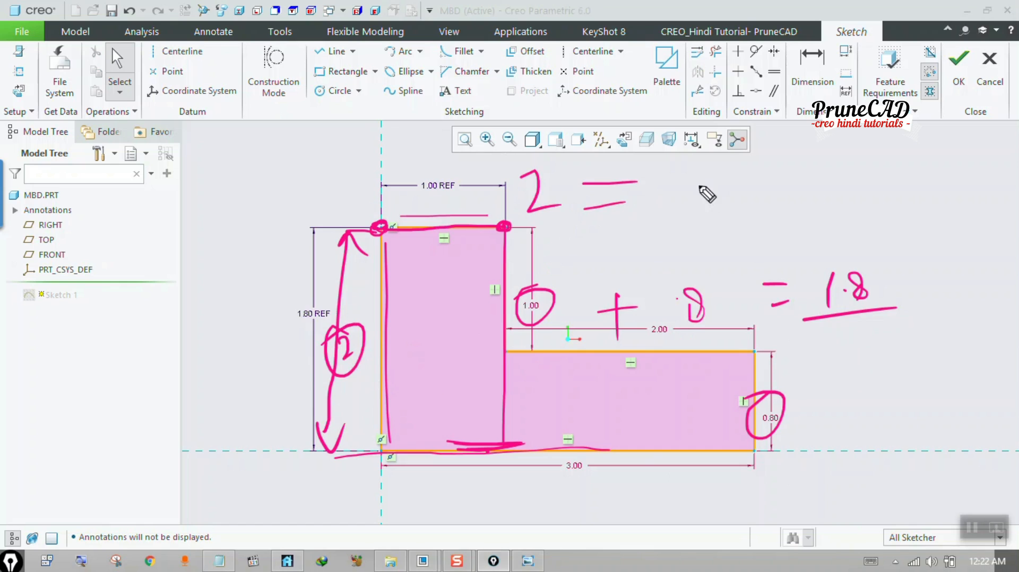
left_click_drag(695, 176, 694, 221)
left_click(716, 199)
left_click_drag(747, 176, 730, 210)
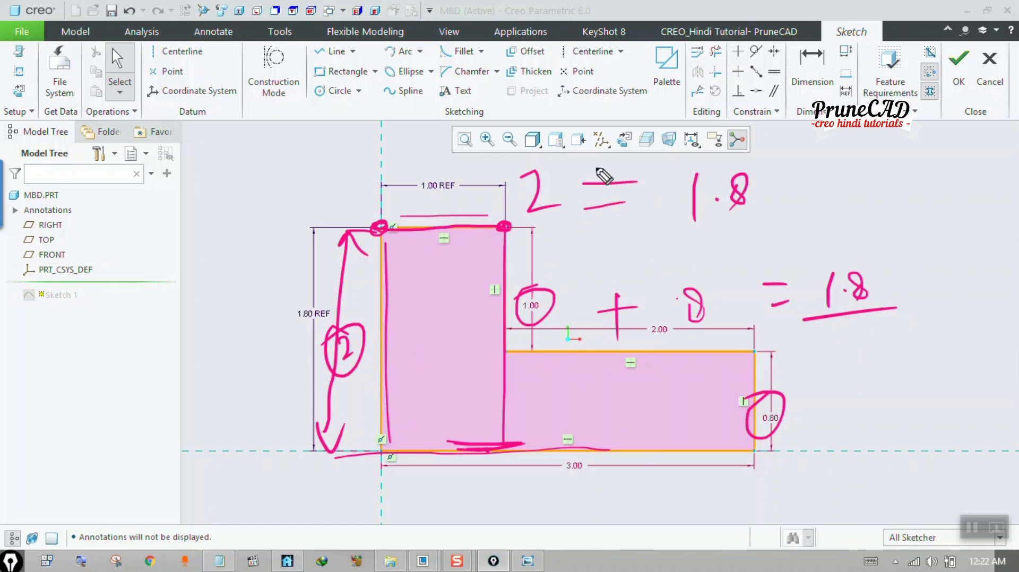
left_click_drag(597, 169, 632, 221)
mouse_move(632, 164)
left_mouse_down()
mouse_move(592, 226)
mouse_move(525, 248)
left_mouse_up()
left_click_drag(524, 212, 554, 248)
mouse_move(715, 227)
left_mouse_down()
mouse_move(742, 238)
mouse_move(715, 254)
left_mouse_up()
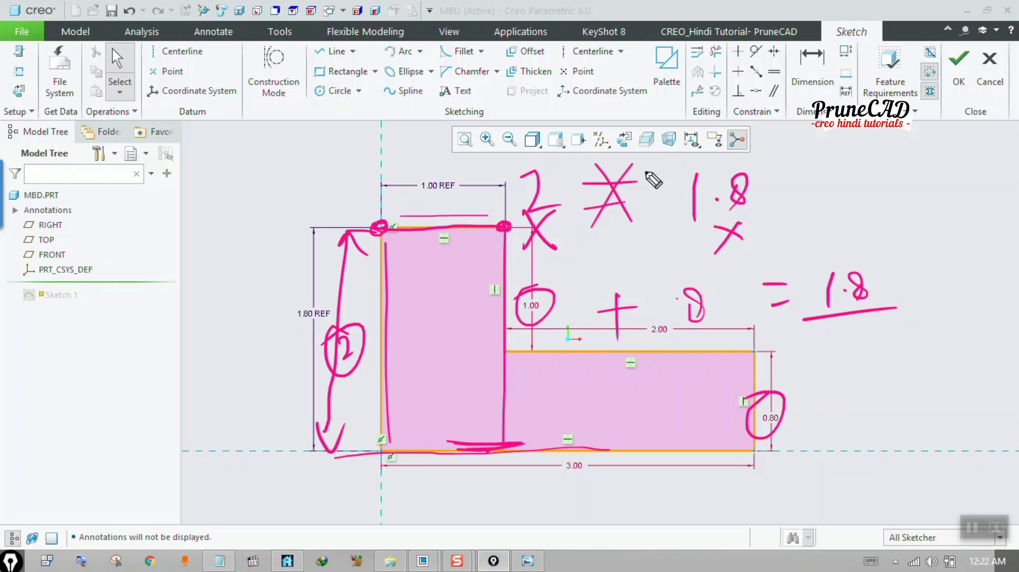
- Draw freehand loops around the right-hand dimensions and the 1.80 REF height, and add check marks beside each loop
mouse_move(514, 209)
left_mouse_down()
mouse_move(746, 470)
mouse_move(510, 183)
left_mouse_up()
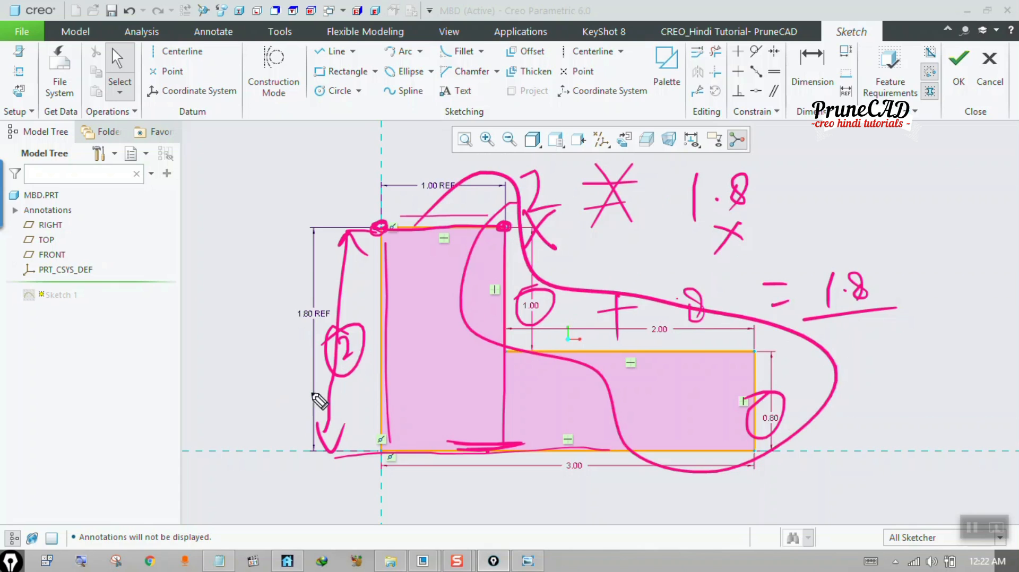
left_click_drag(359, 193, 297, 232)
left_click_drag(200, 327, 284, 306)
mouse_move(177, 378)
left_mouse_down()
mouse_move(266, 391)
mouse_move(284, 366)
left_mouse_up()
left_click_drag(772, 366, 823, 353)
left_click_drag(781, 395, 820, 370)
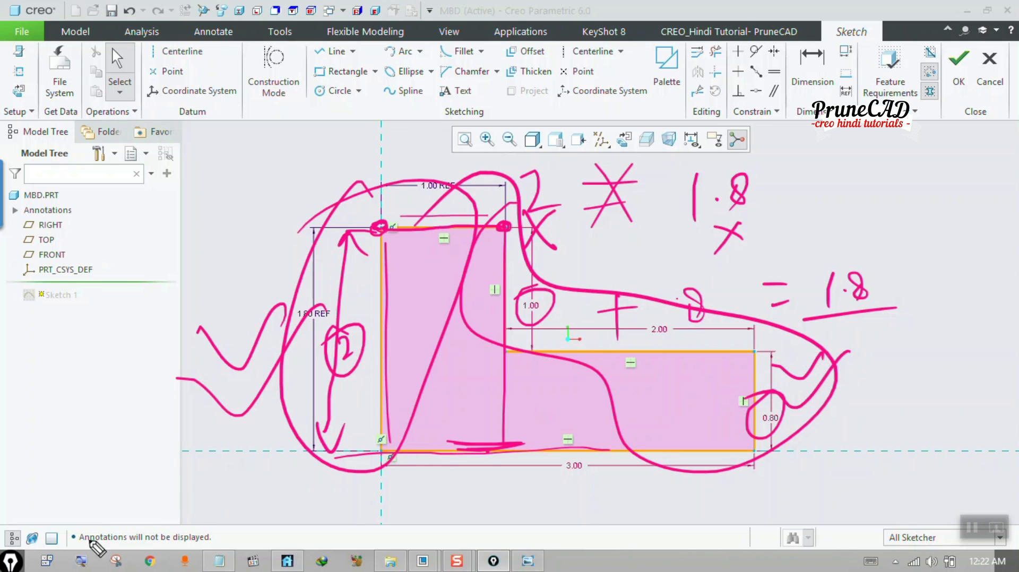
left_click(12, 563)
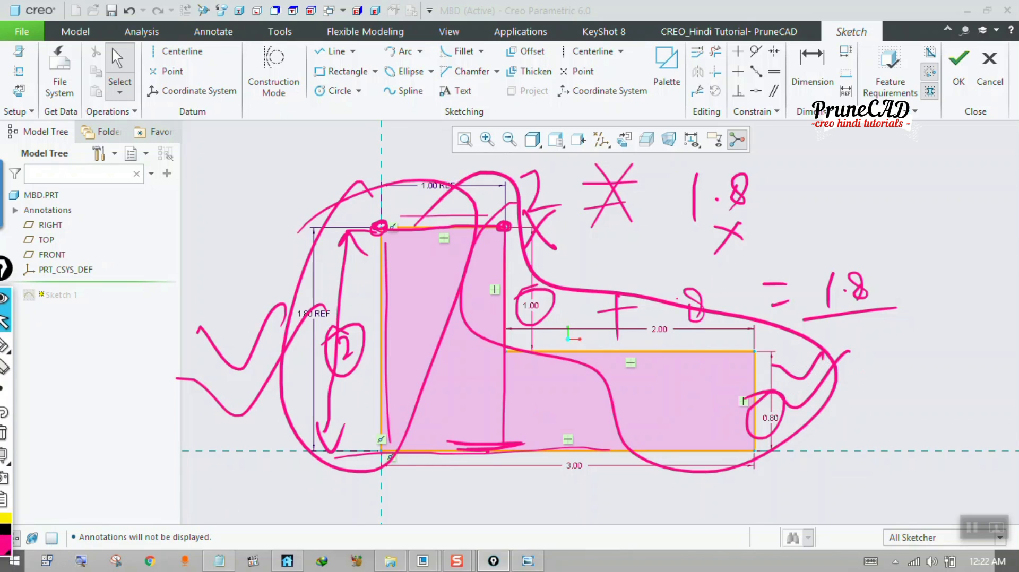
- Clear the pen markings from the sketch and set the height of its short right-hand edge to 1
left_click(4, 435)
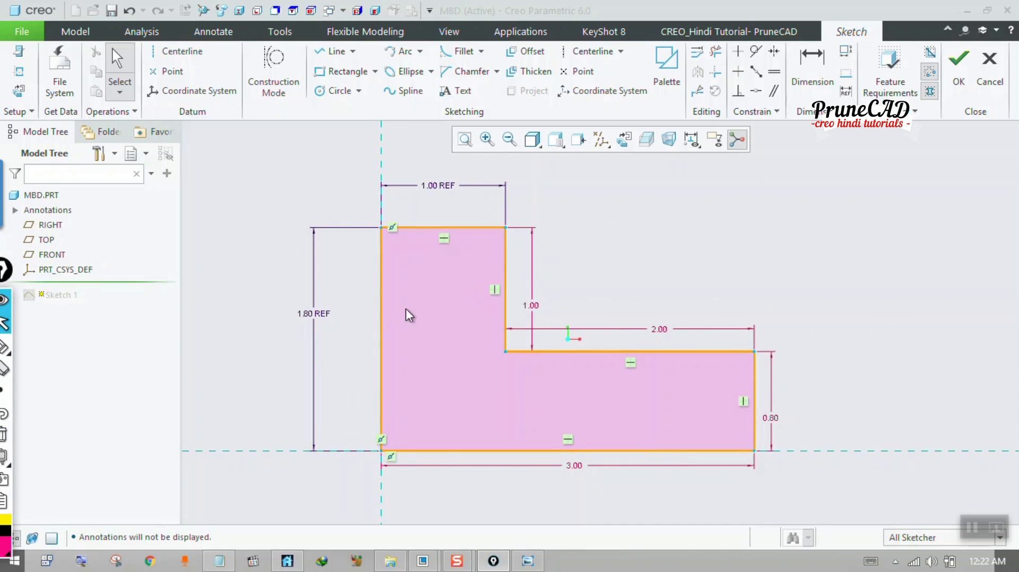
left_click(313, 315)
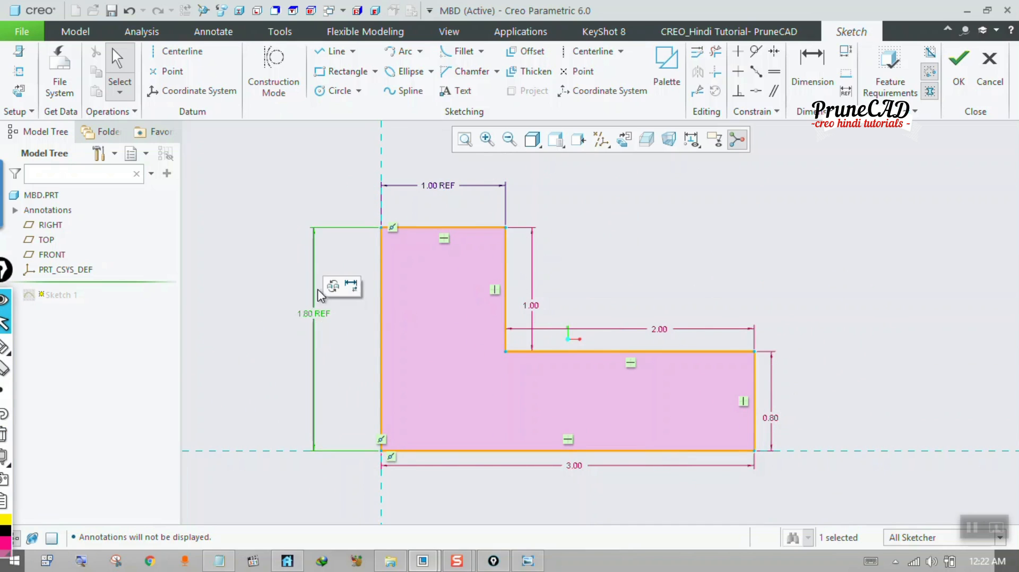
left_click(334, 330)
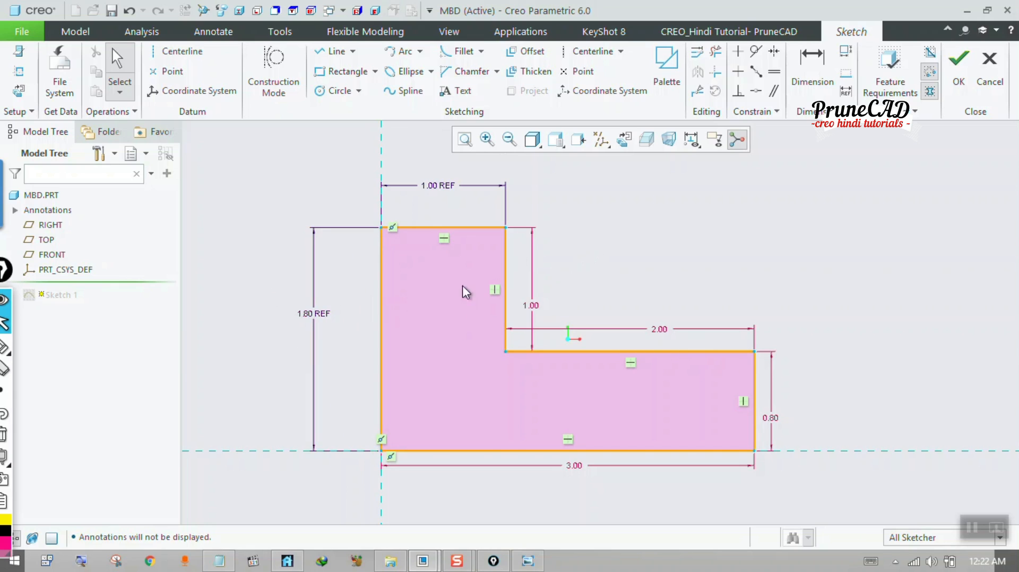
double_click(772, 419)
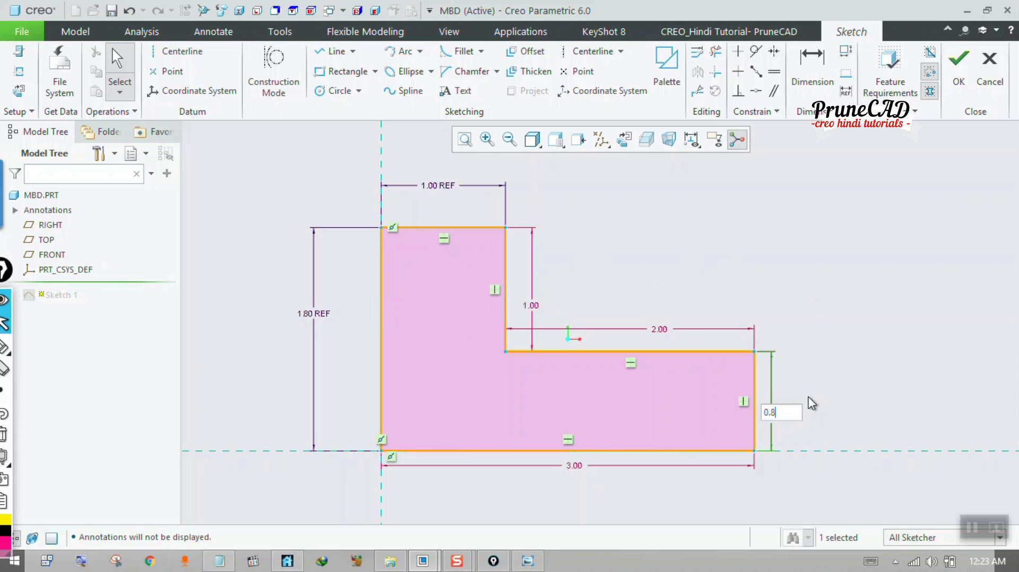
type("1")
key("Return")
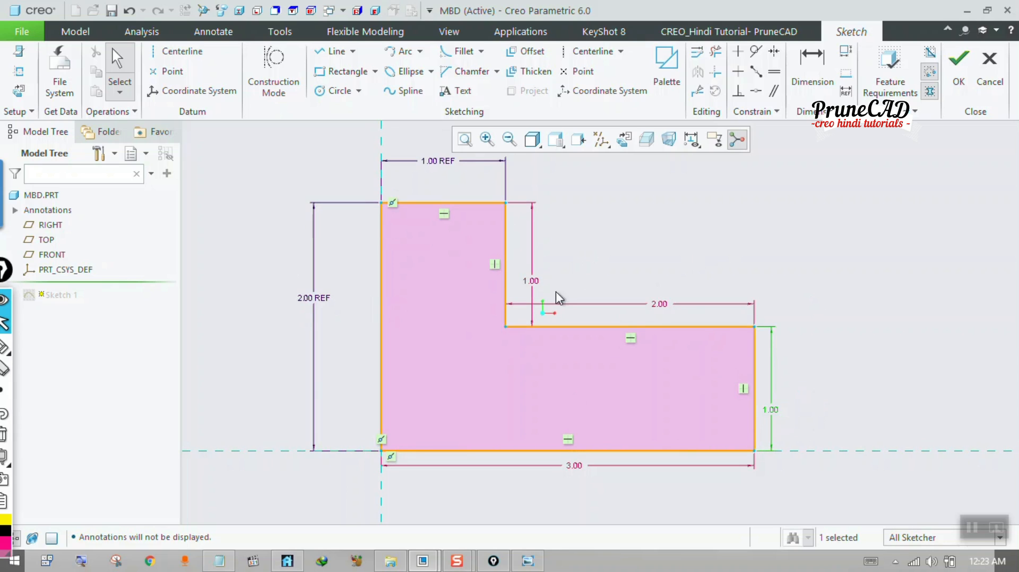
- Try to modify the sketch's overall height reference dimension
double_click(314, 298)
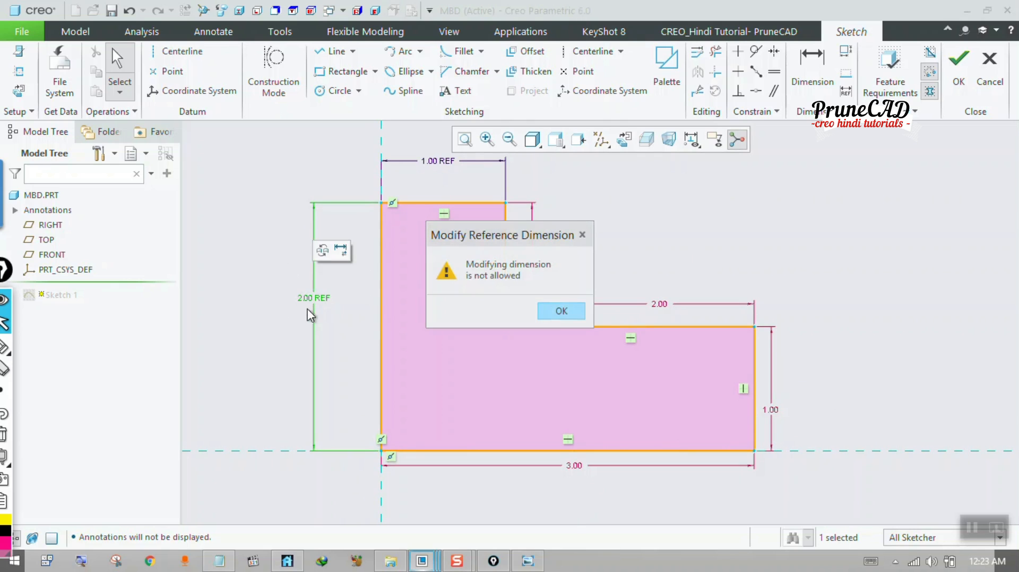
left_click(562, 312)
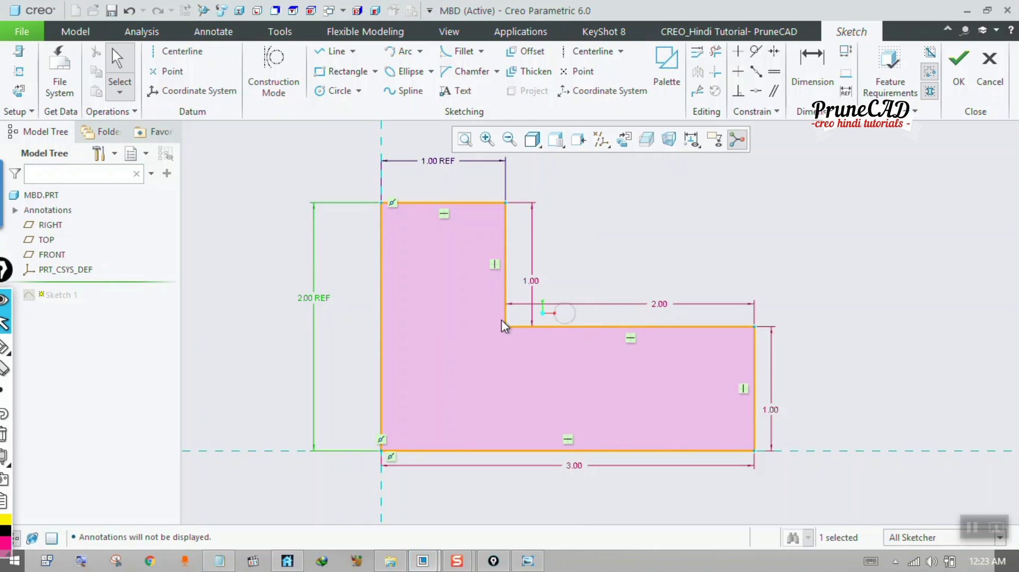
left_click(357, 304)
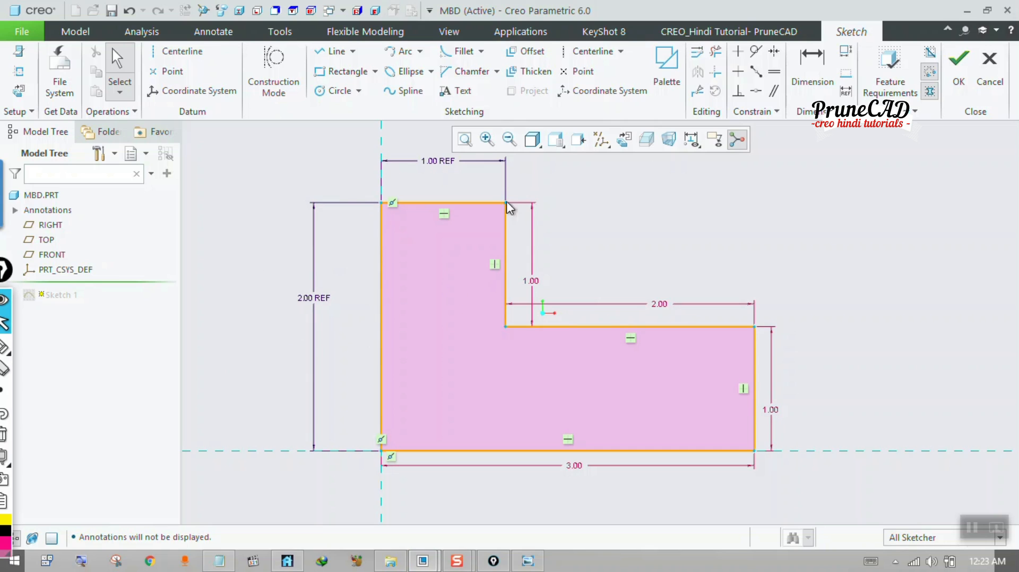
- Accept the sketch edit and save the MBD part, returning to the DRW0004 drawing
left_click(958, 67)
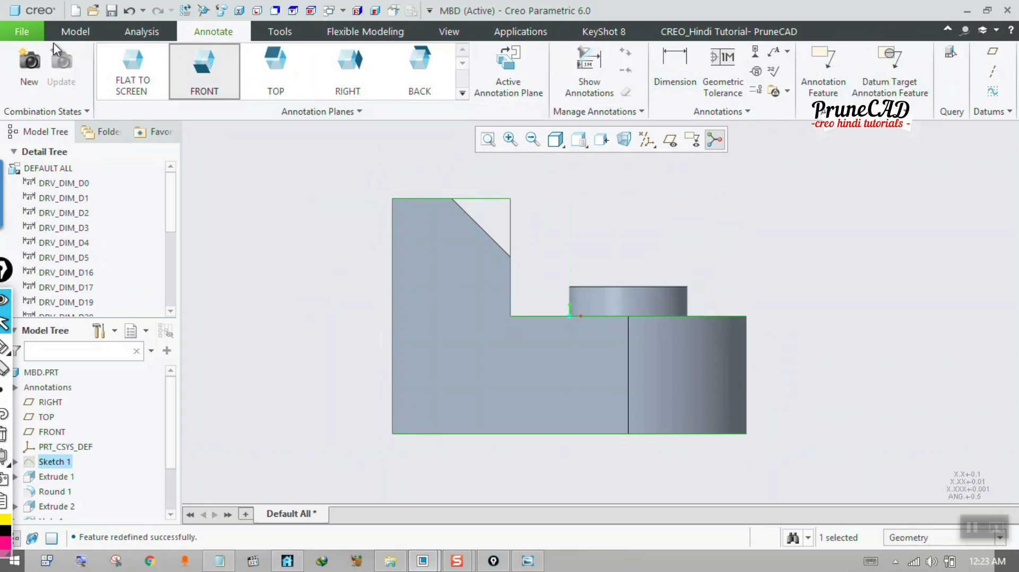
left_click(26, 32)
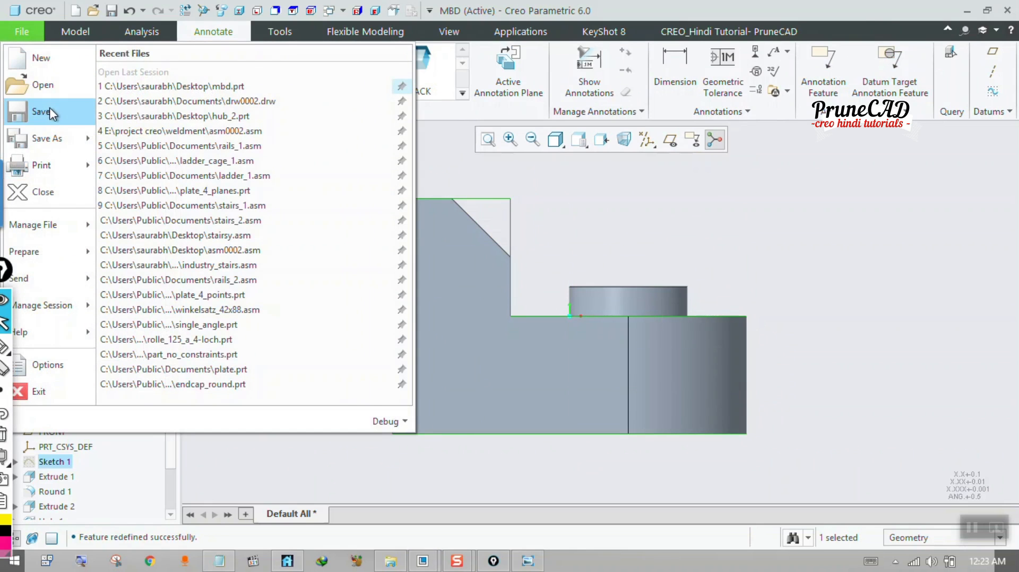
left_click(49, 107)
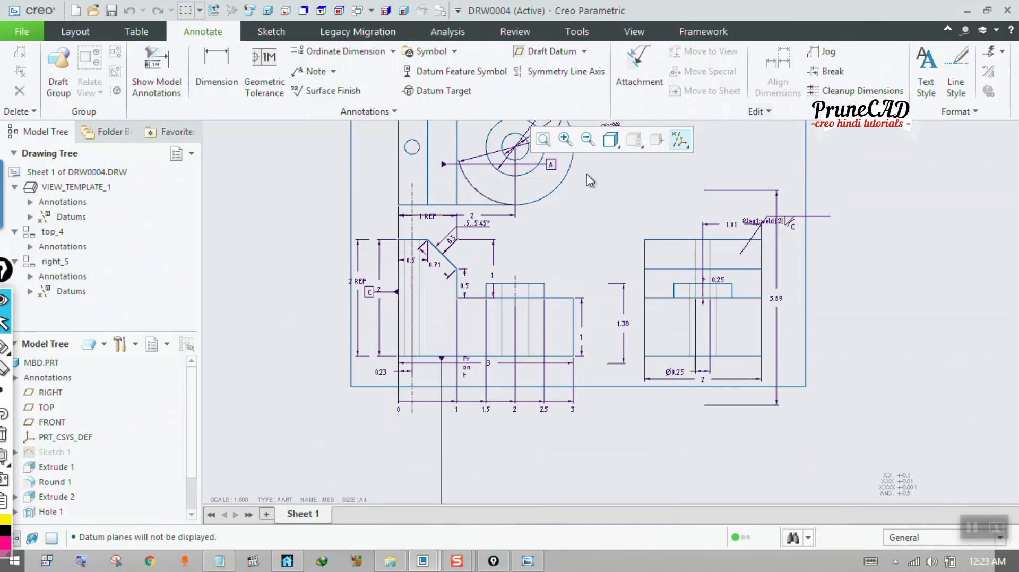
- Examine the front view's overall height reference dimension against the two stepped height dimensions on the drawing
scroll(493, 369, "down", 1)
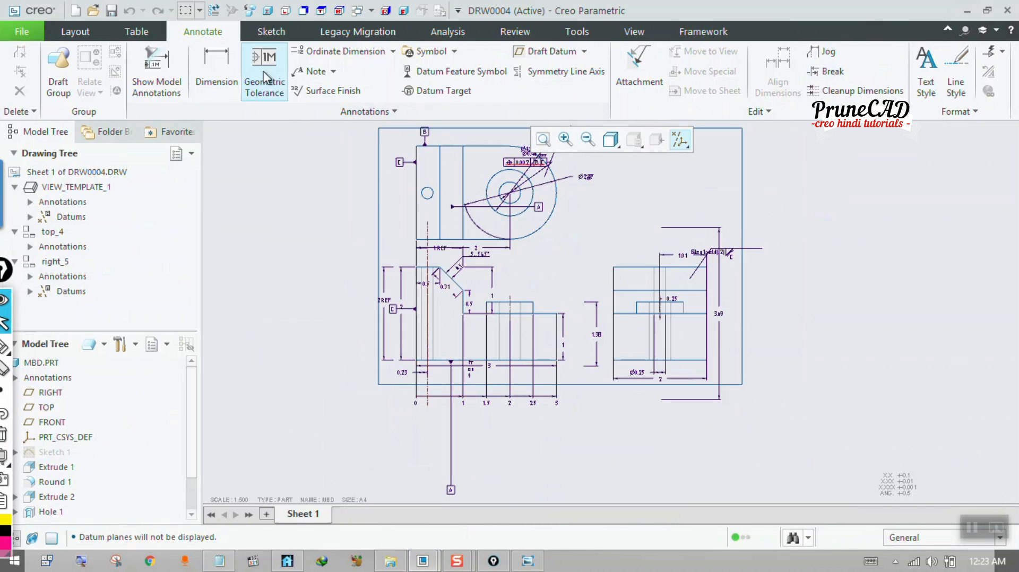
scroll(460, 213, "down", 1)
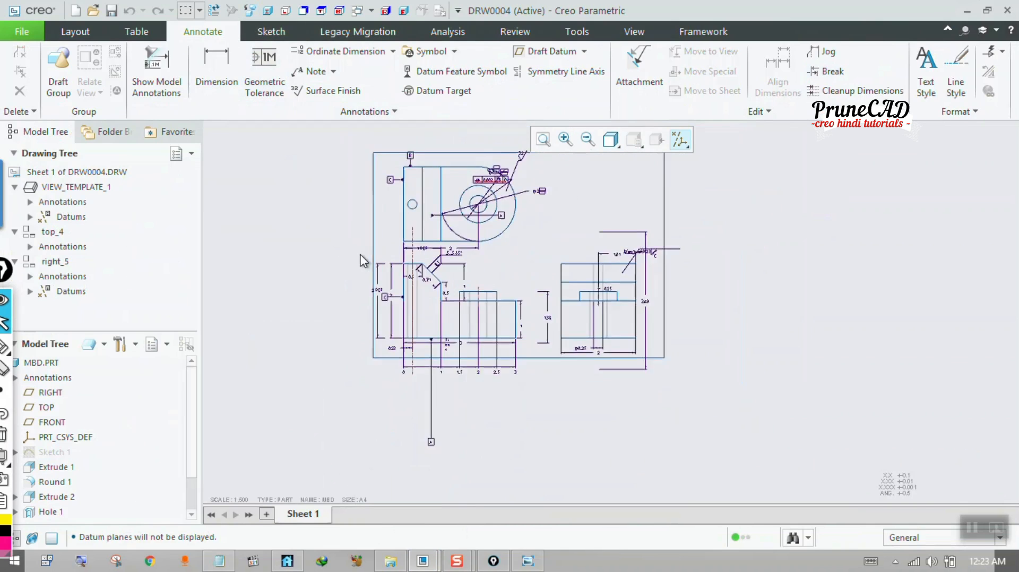
scroll(459, 292, "up", 2)
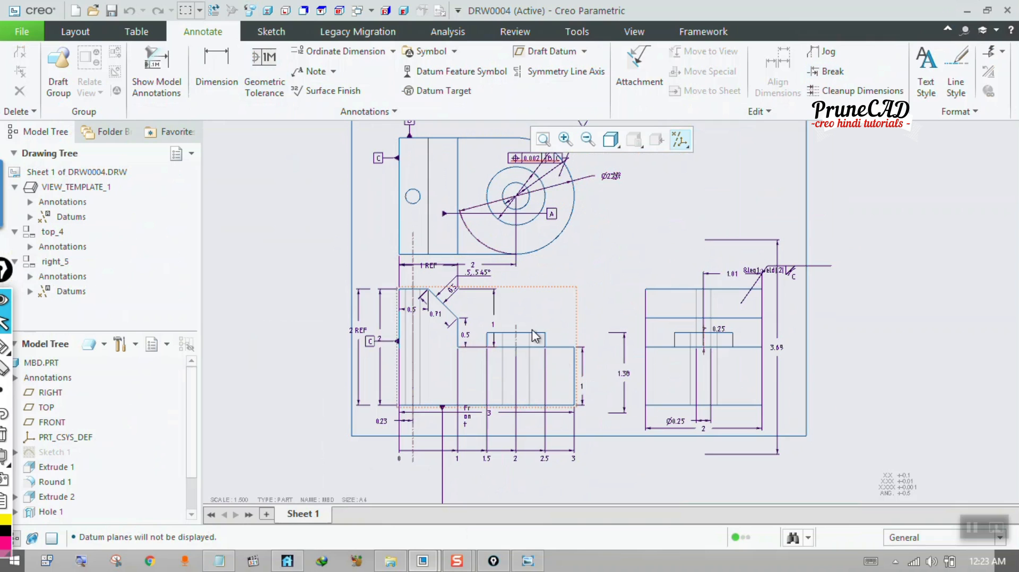
scroll(569, 364, "up", 2)
scroll(439, 325, "down", 1)
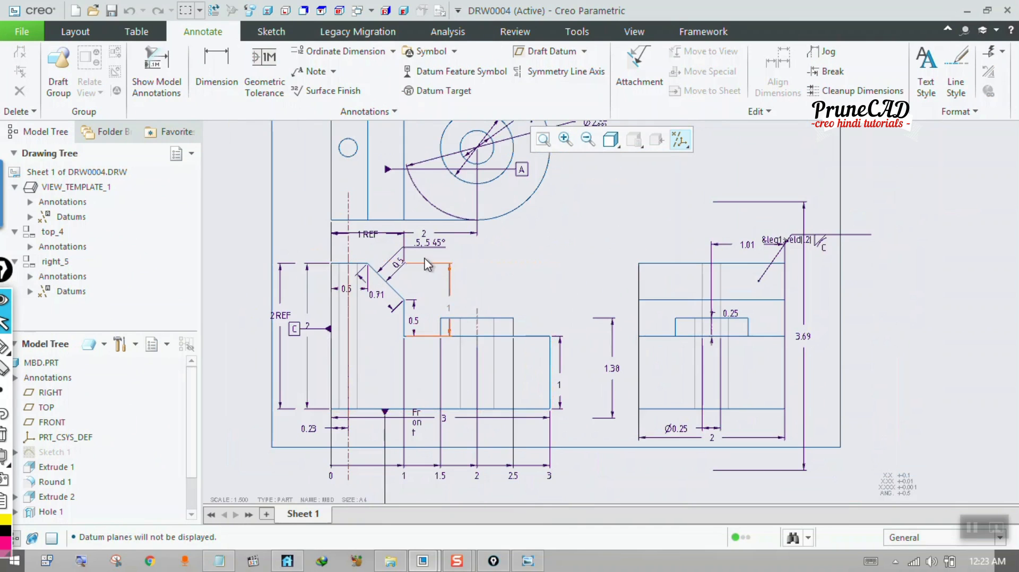
left_click(449, 300)
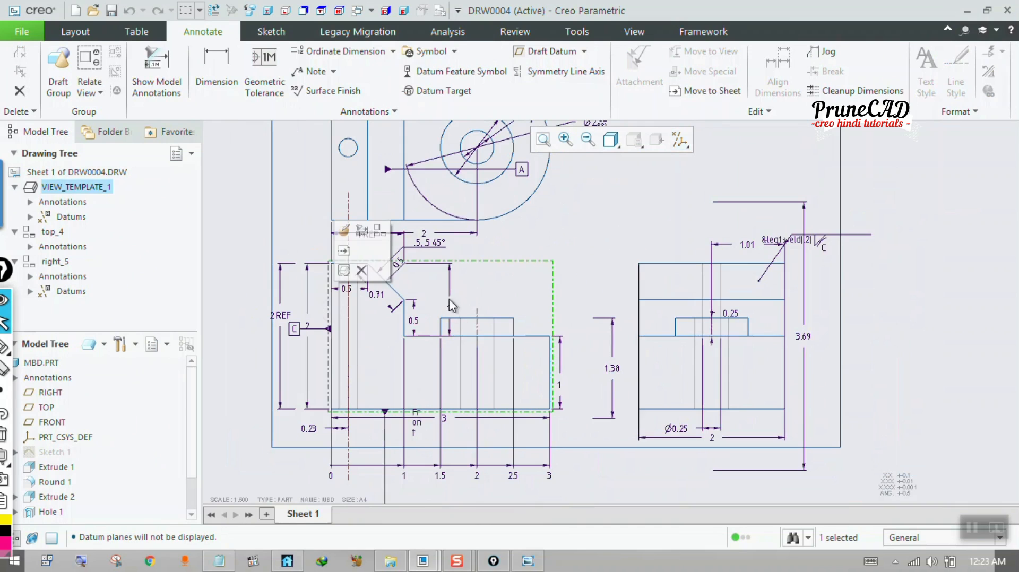
left_click(561, 373)
left_click(479, 297)
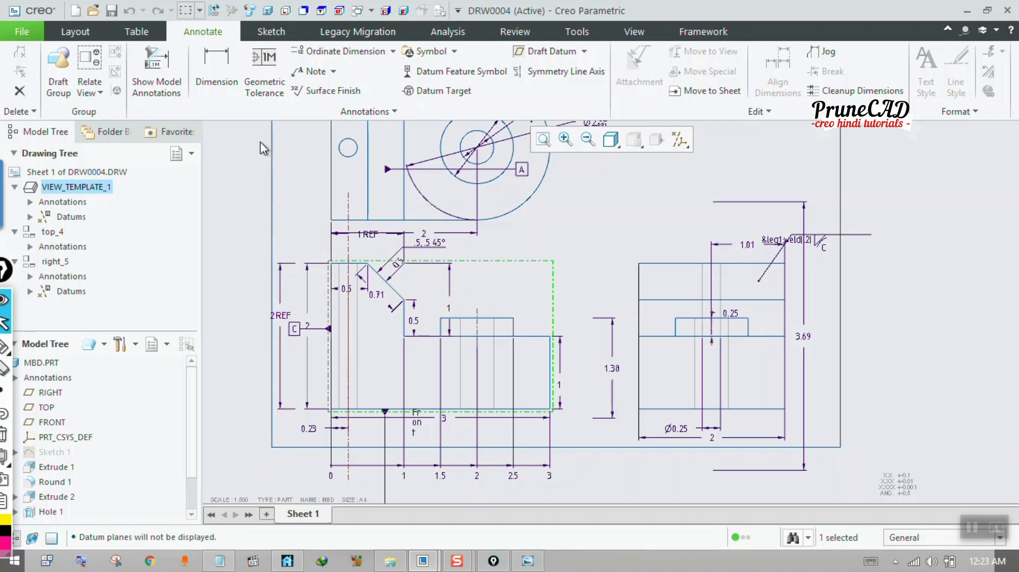
- Delete the overall height reference dimension beside the front view
left_click(271, 116)
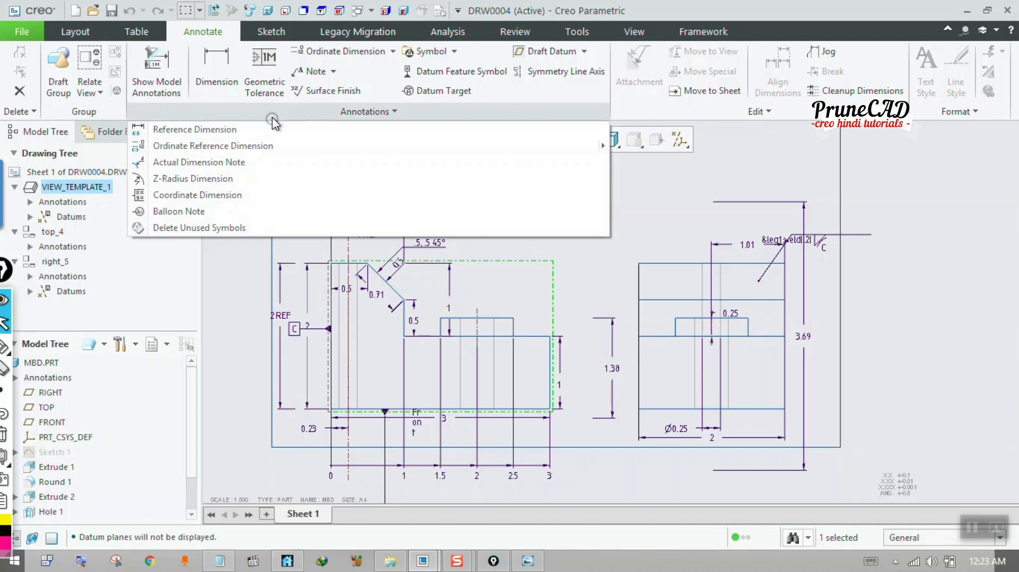
left_click(219, 131)
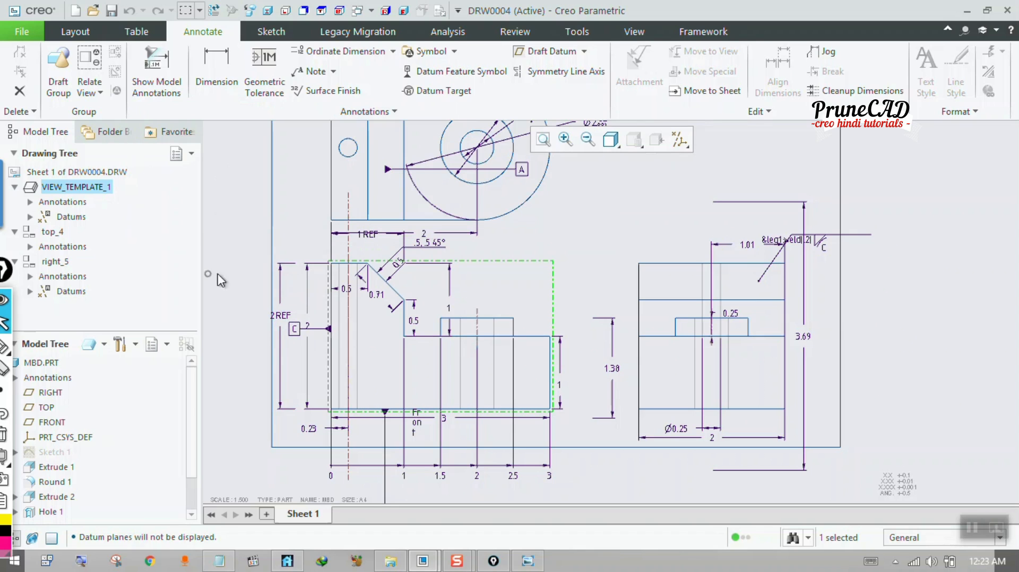
left_click(276, 317)
key("Delete")
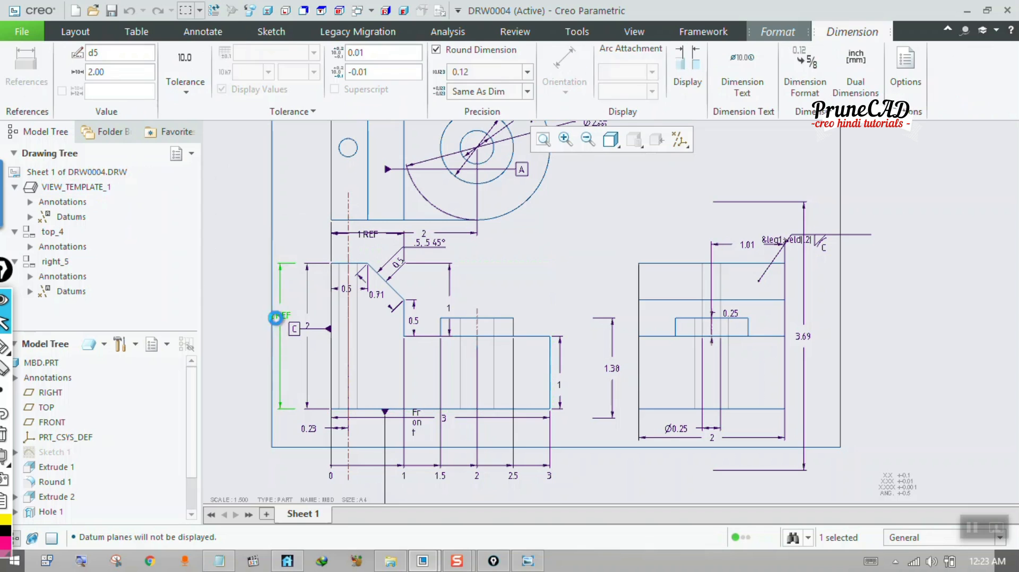
- Add a reference dimension to the front view's left vertical edge and place it outside the existing height dimension
left_click(264, 114)
left_click(222, 131)
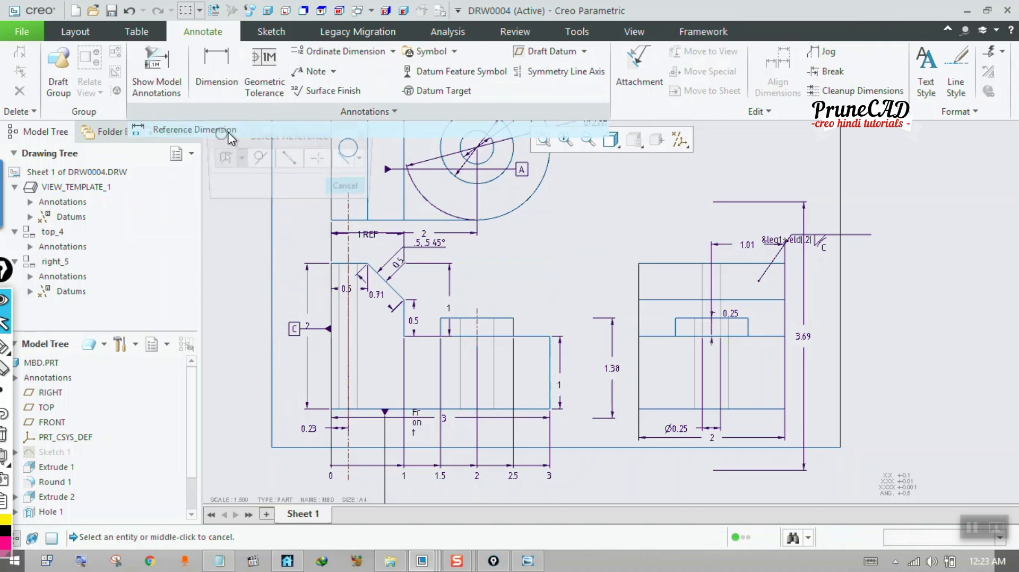
left_click(340, 273)
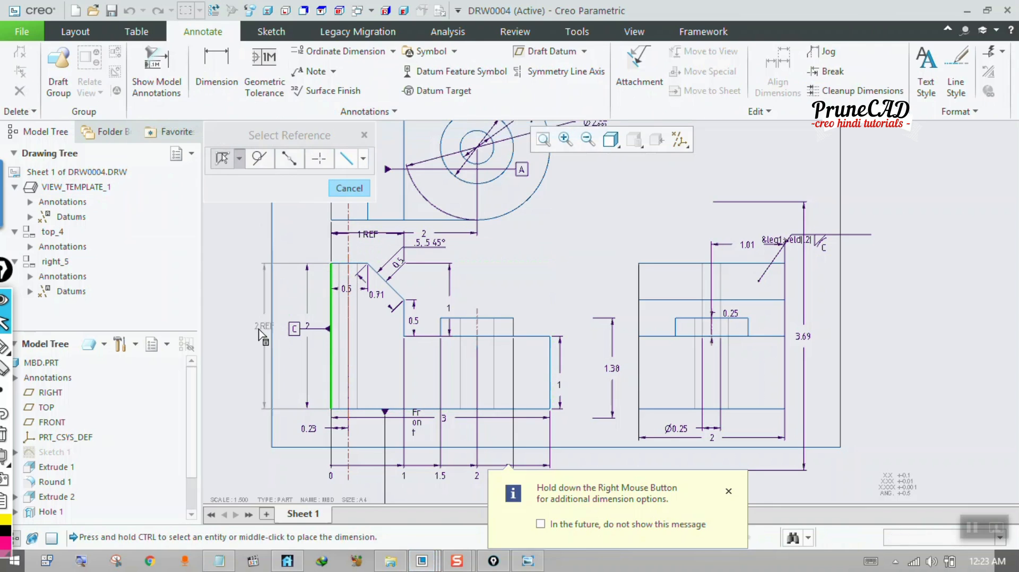
middle_click(254, 333)
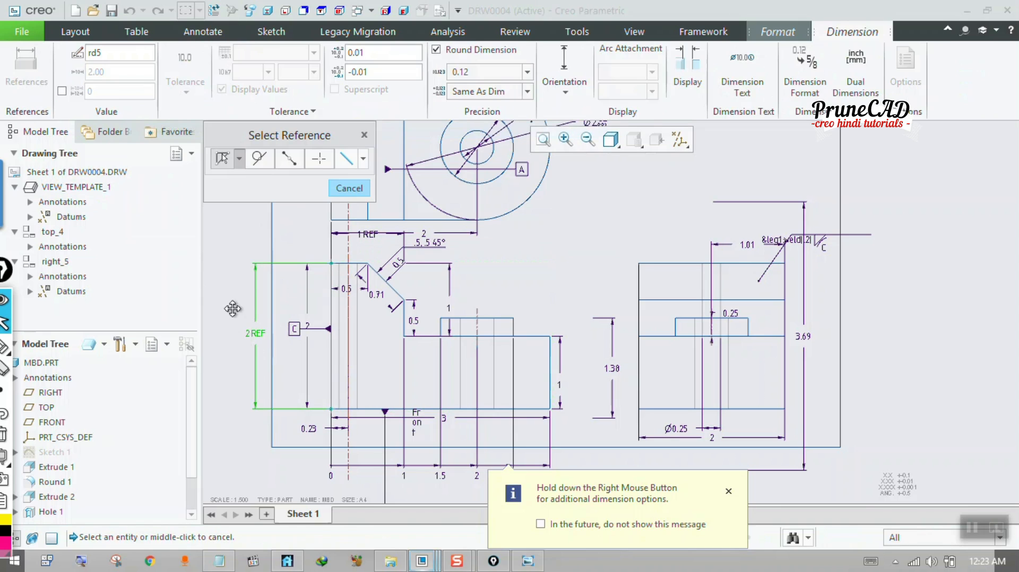
left_click(344, 190)
- Review the available reference dimension commands and consult the handwritten topic list in Windows Photo Viewer, advancing from 2a.jpg to 3a.jpg
left_click(330, 112)
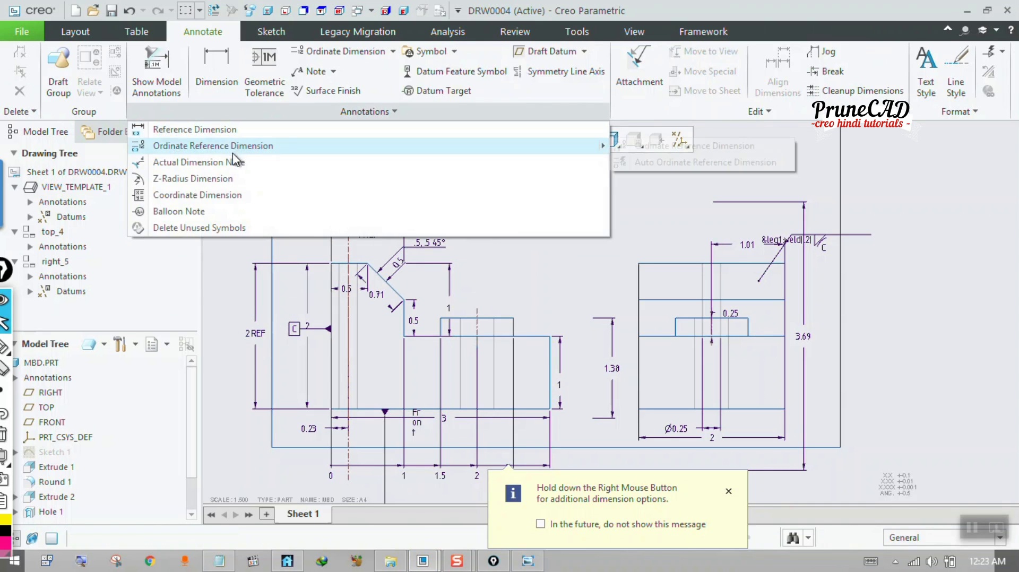
mouse_move(238, 150)
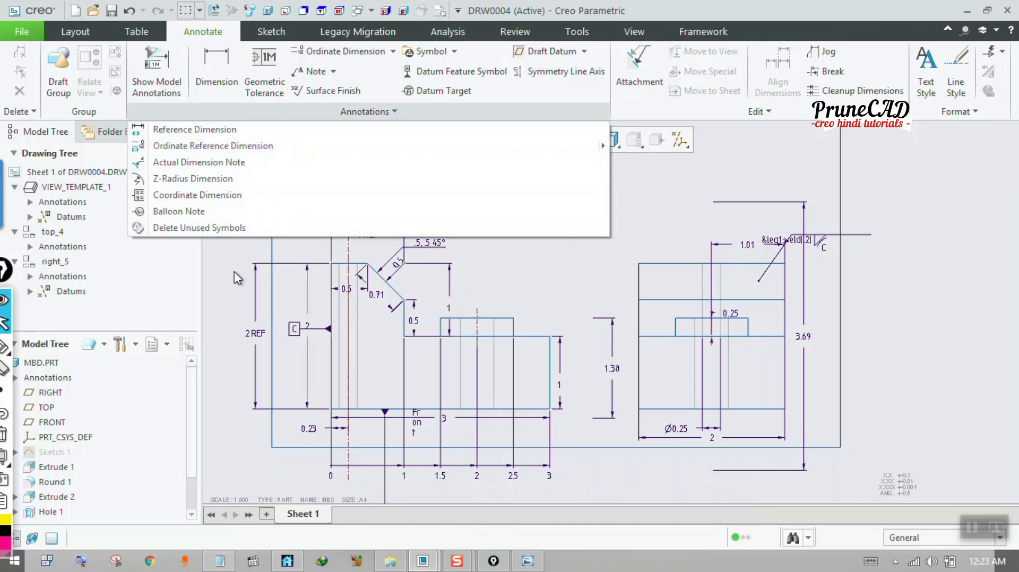
left_click(527, 560)
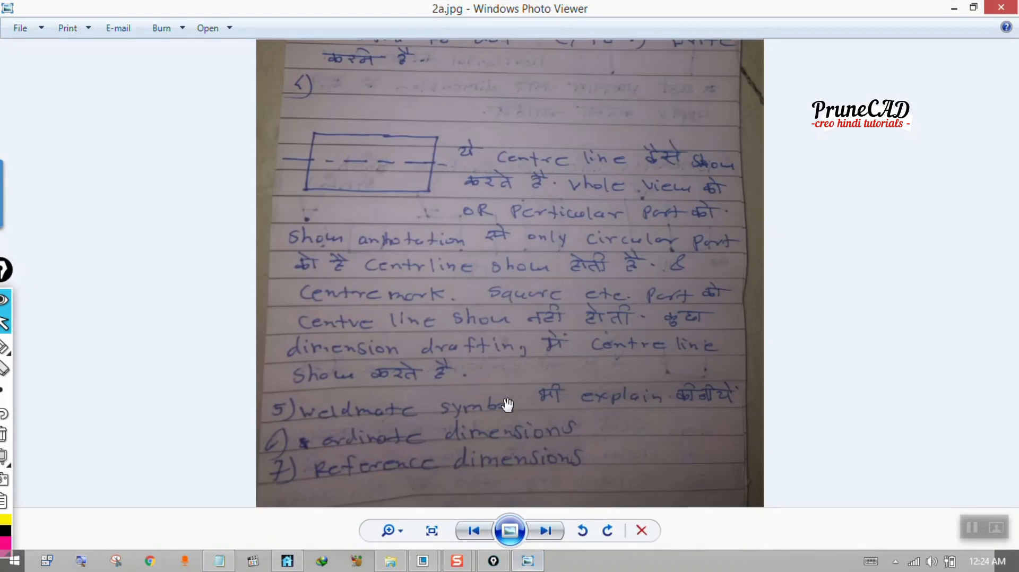
left_click(548, 531)
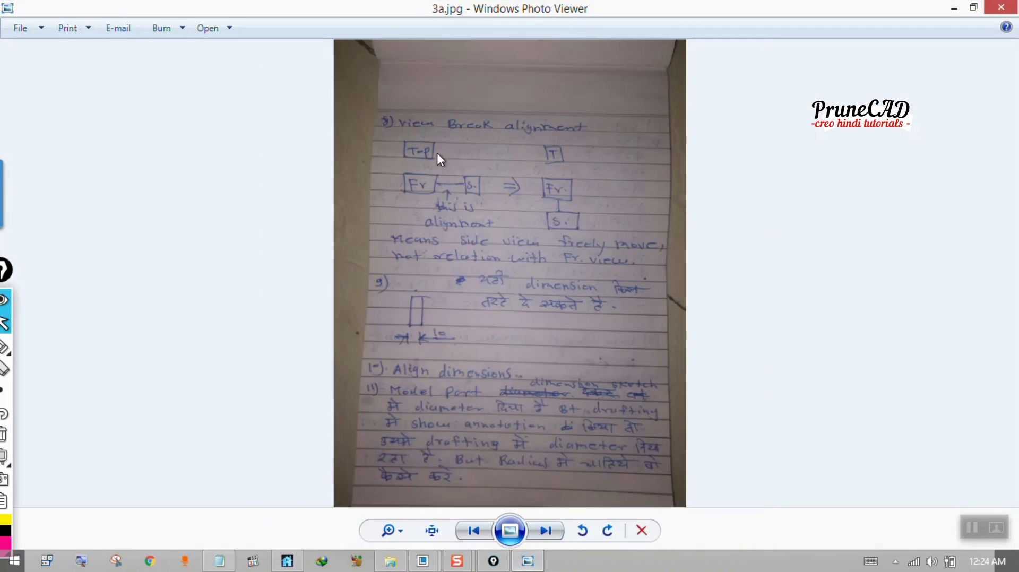
left_click(954, 8)
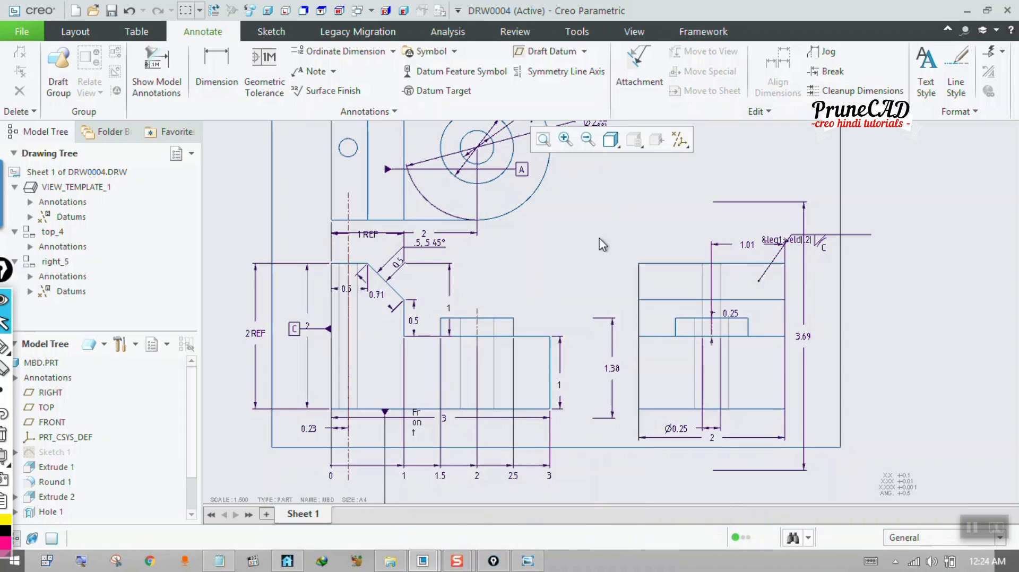
- Set the drawing sheet's scale to 1.25
scroll(493, 332, "down", 2)
scroll(475, 327, "up", 1)
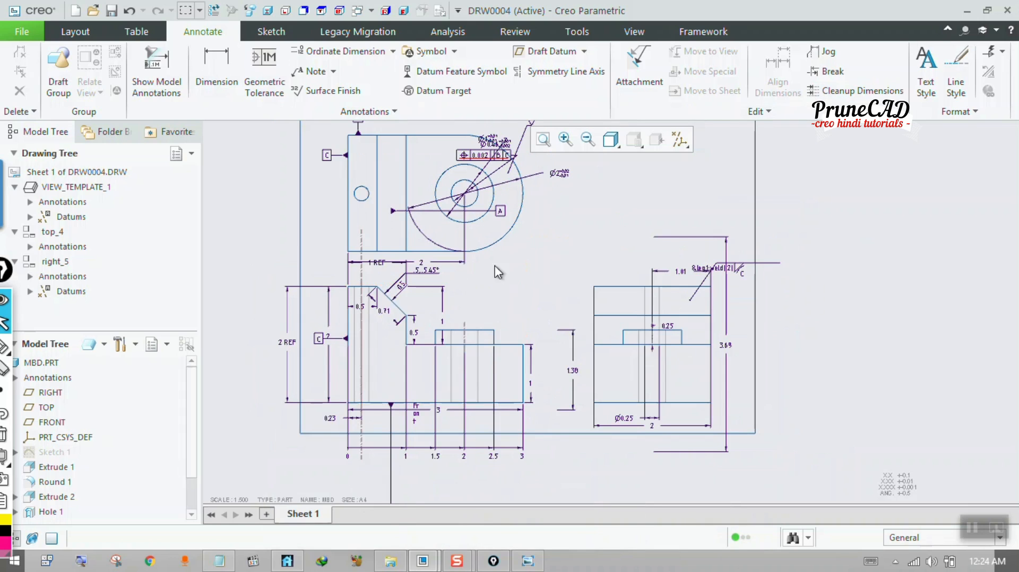
double_click(242, 501)
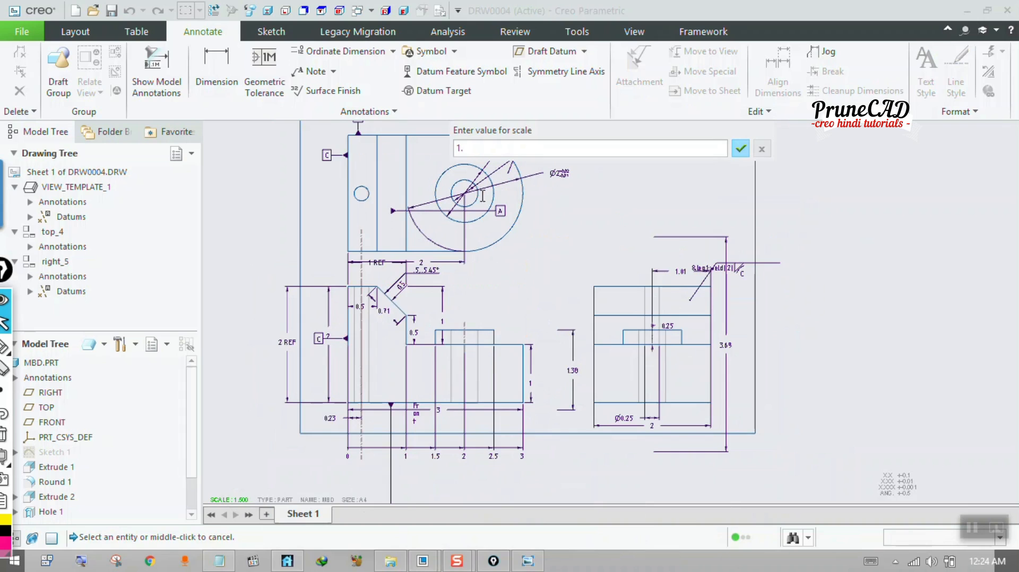
key("Return")
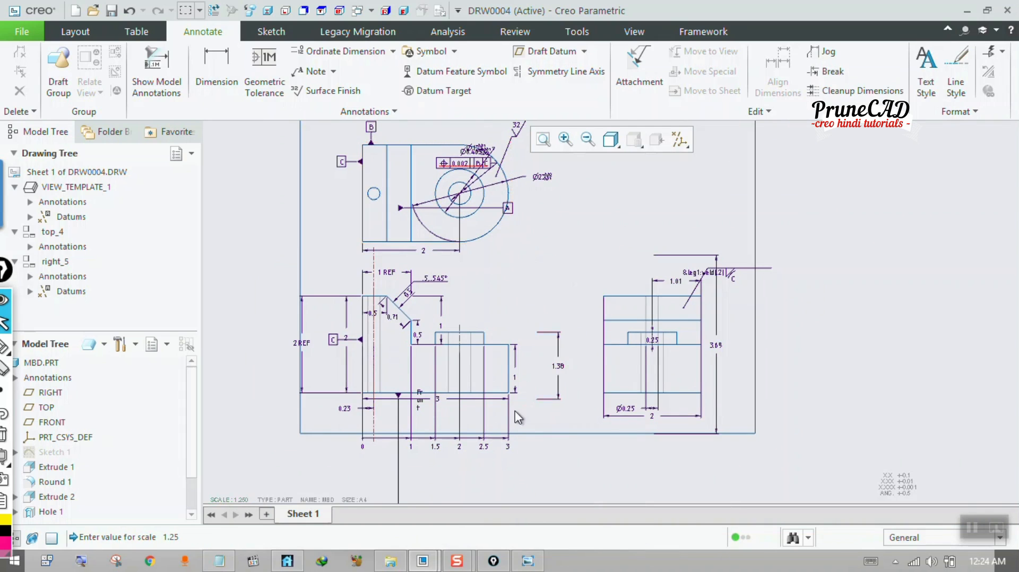
- Delete the weld symbol attached to the right side view
scroll(515, 409, "down", 1)
scroll(652, 394, "up", 1)
left_click(693, 300)
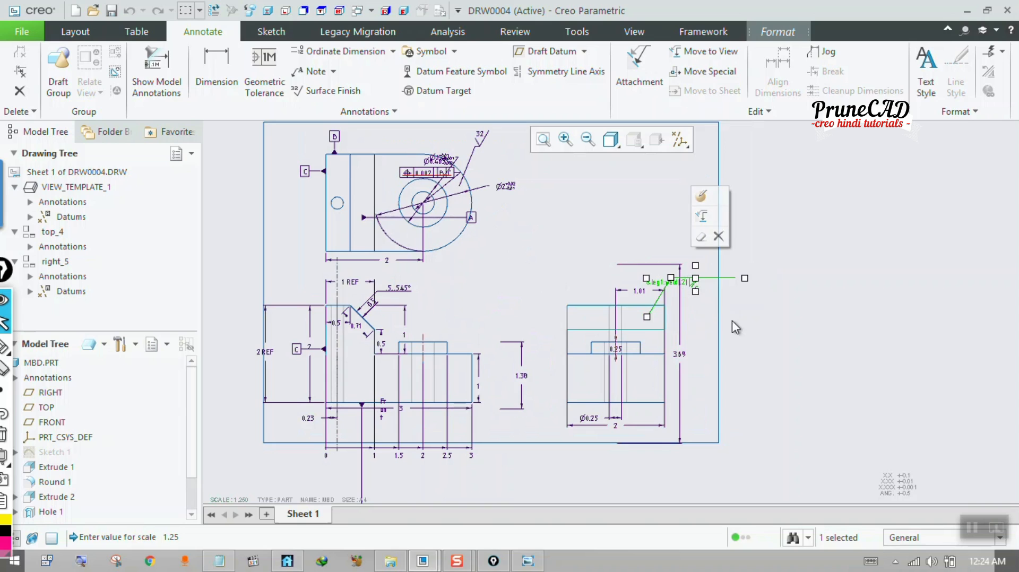
key("Delete")
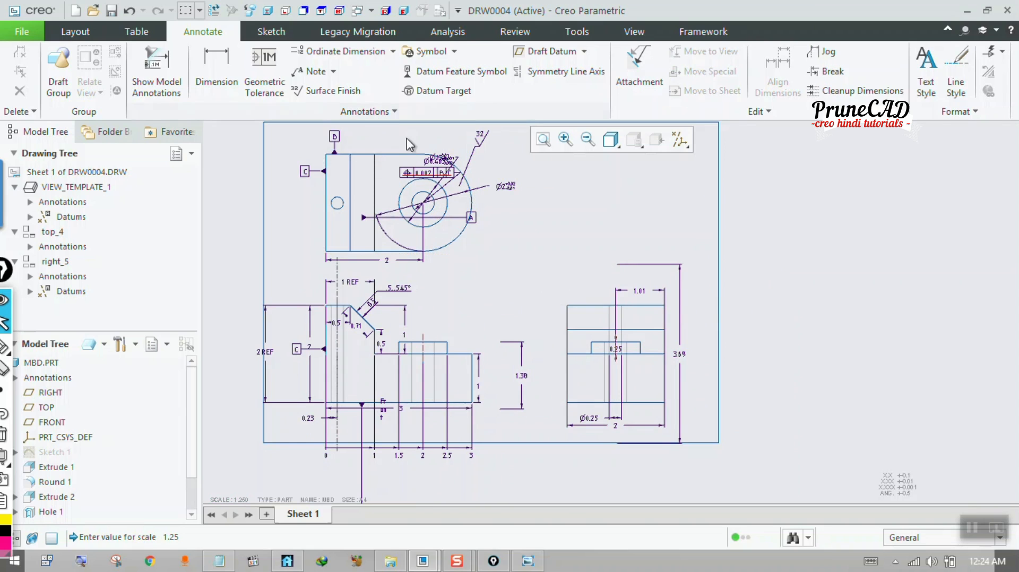
- Insert a general view with No Combined State outside the sheet beside the front view, oriented to the LEFT model view
left_click(584, 316)
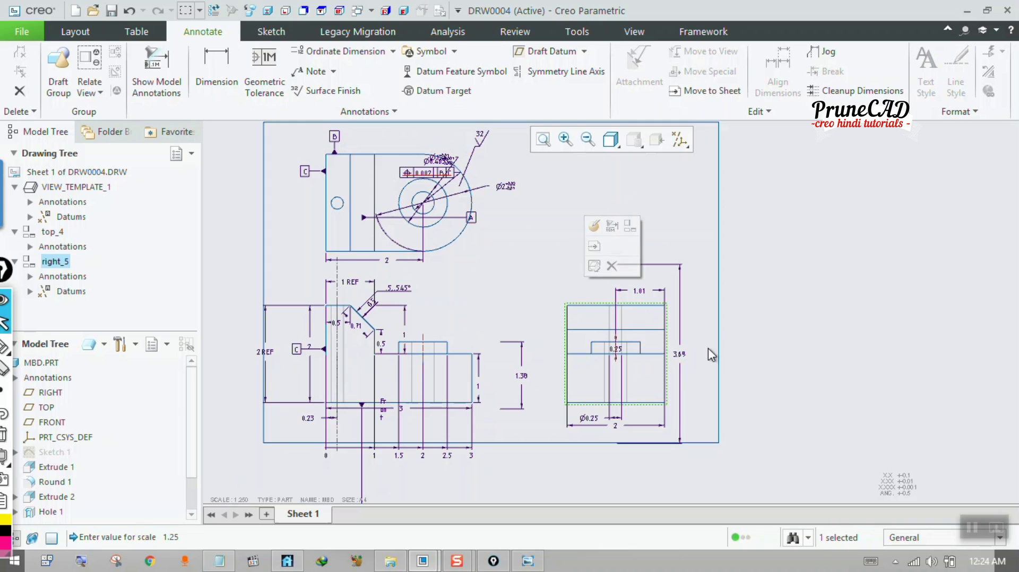
mouse_move(708, 348)
middle_mouse_down()
mouse_move(695, 339)
mouse_move(713, 353)
mouse_move(865, 334)
middle_mouse_up()
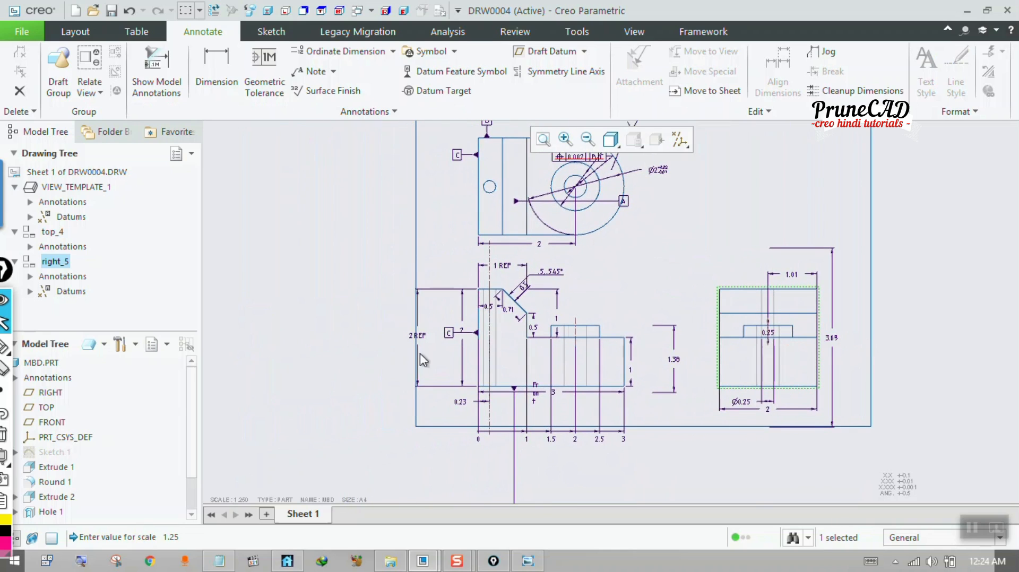
left_click(75, 31)
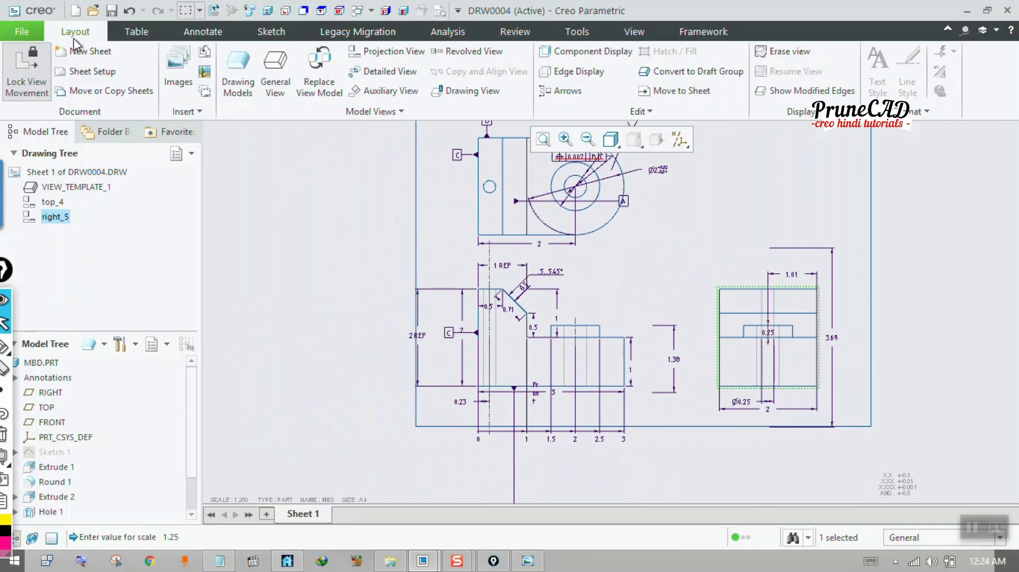
left_click(273, 69)
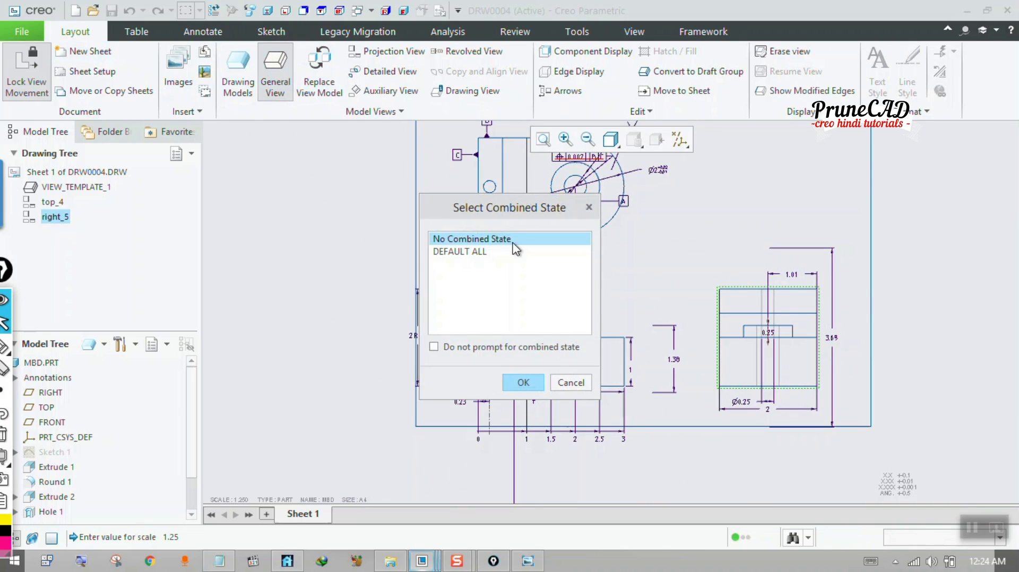
left_click(523, 382)
left_click(322, 352)
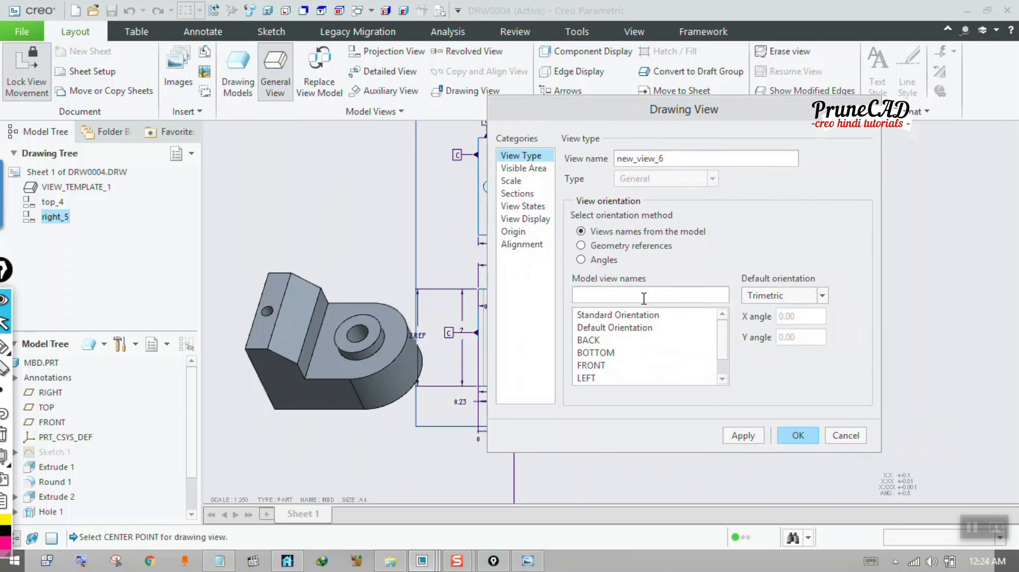
left_click(722, 351)
left_click(589, 353)
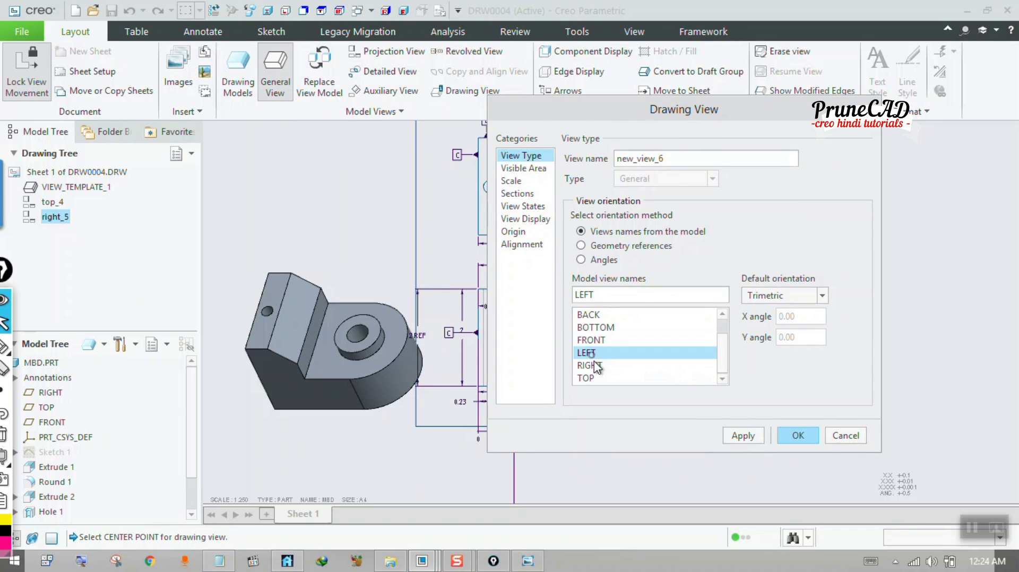
left_click(742, 434)
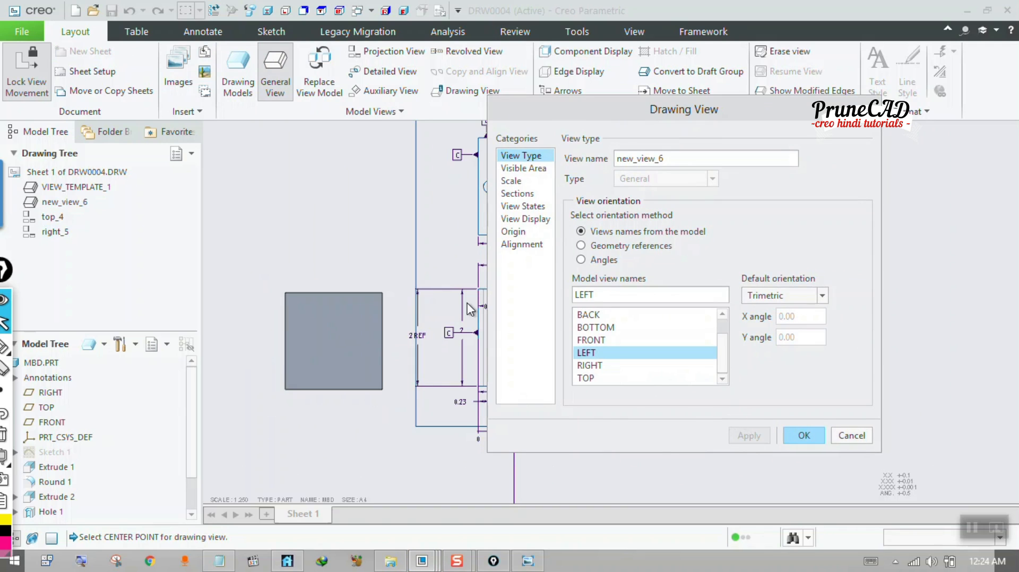
- Set the new left view's display style to Hidden and finish defining the view
mouse_move(711, 109)
left_mouse_down()
mouse_move(943, 111)
mouse_move(746, 324)
mouse_move(714, 389)
mouse_move(827, 190)
left_mouse_up()
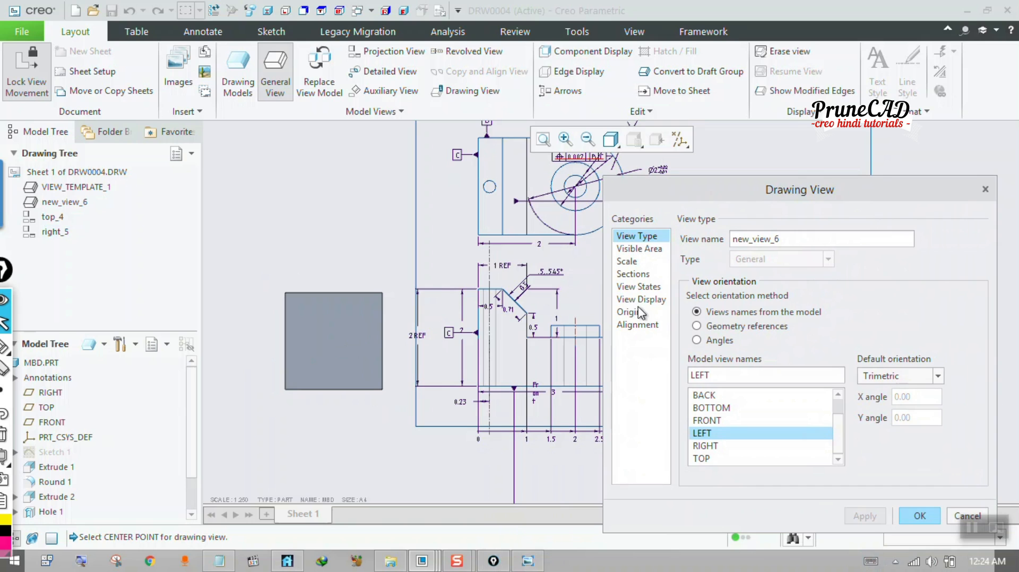
left_click(639, 287)
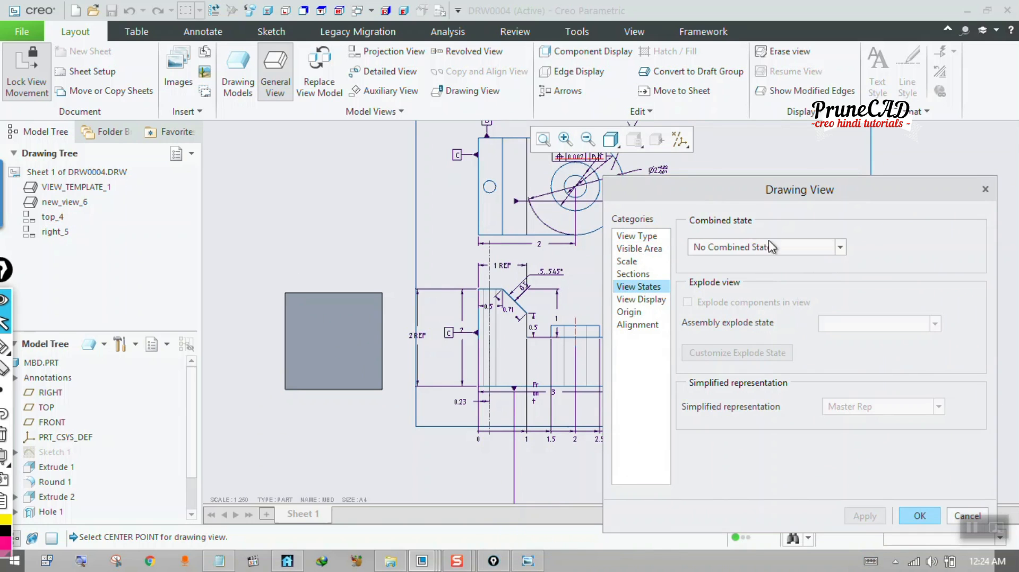
left_click(768, 247)
left_click(652, 295)
left_click(644, 300)
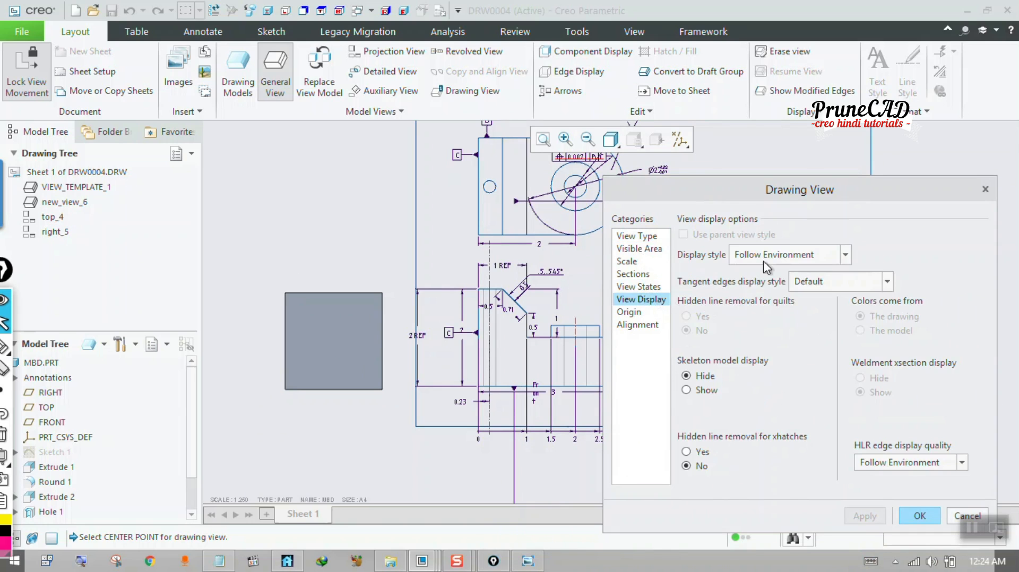
left_click(764, 260)
left_click(776, 313)
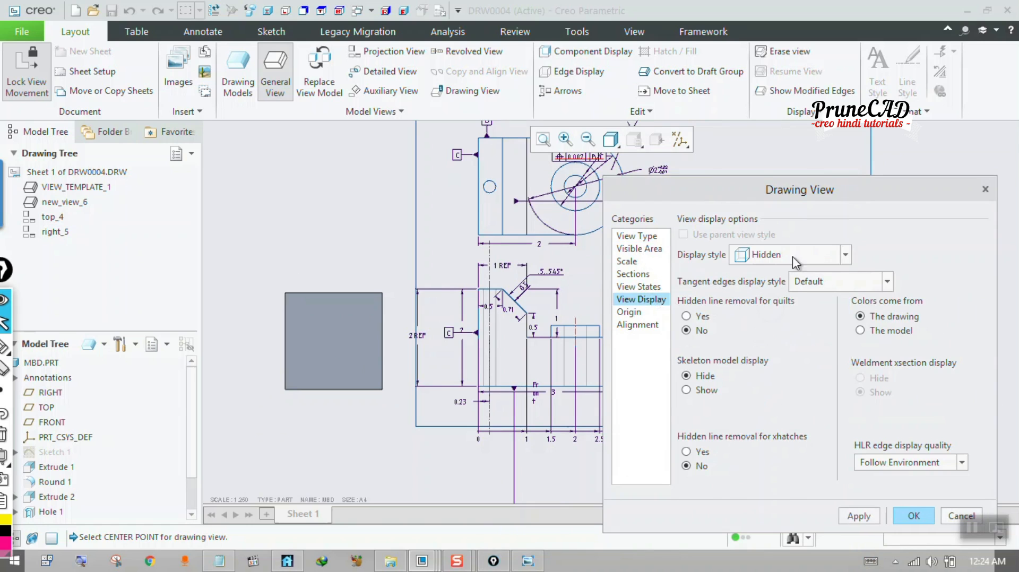
left_click_drag(801, 199, 779, 150)
left_click(838, 468)
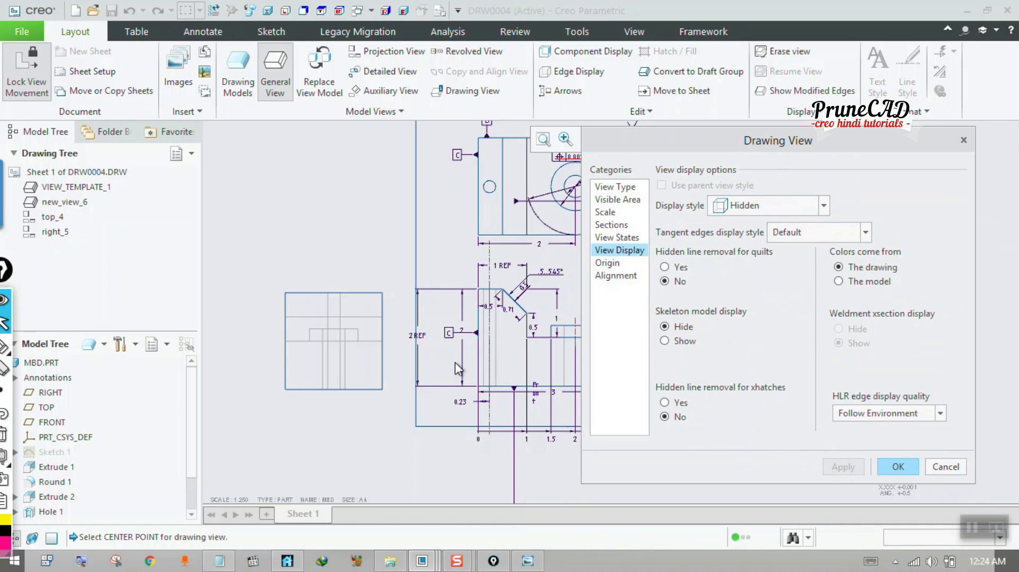
left_click(904, 469)
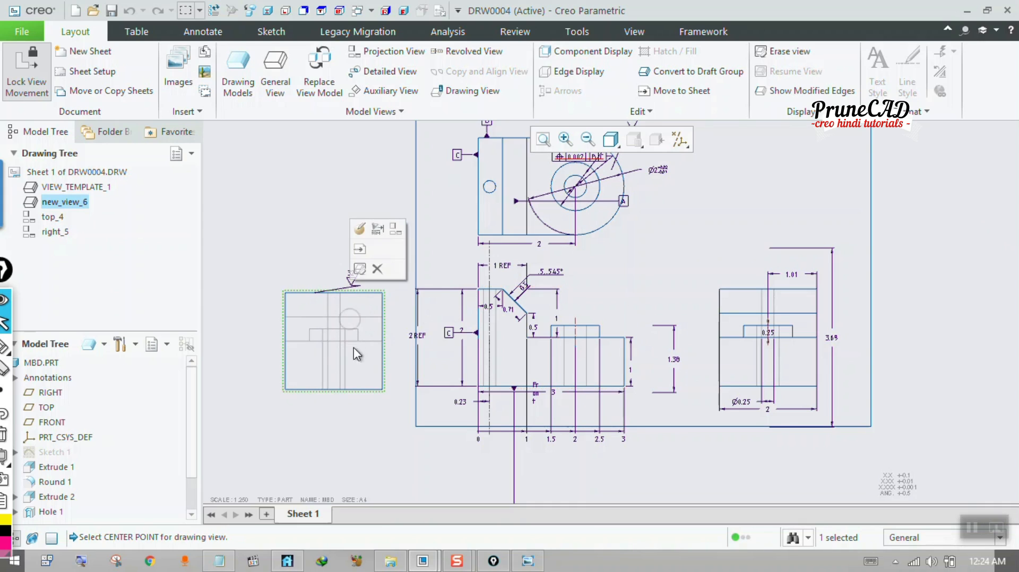
- Select the new left view and turn off Lock View Movement
left_click(343, 284)
right_click(326, 318)
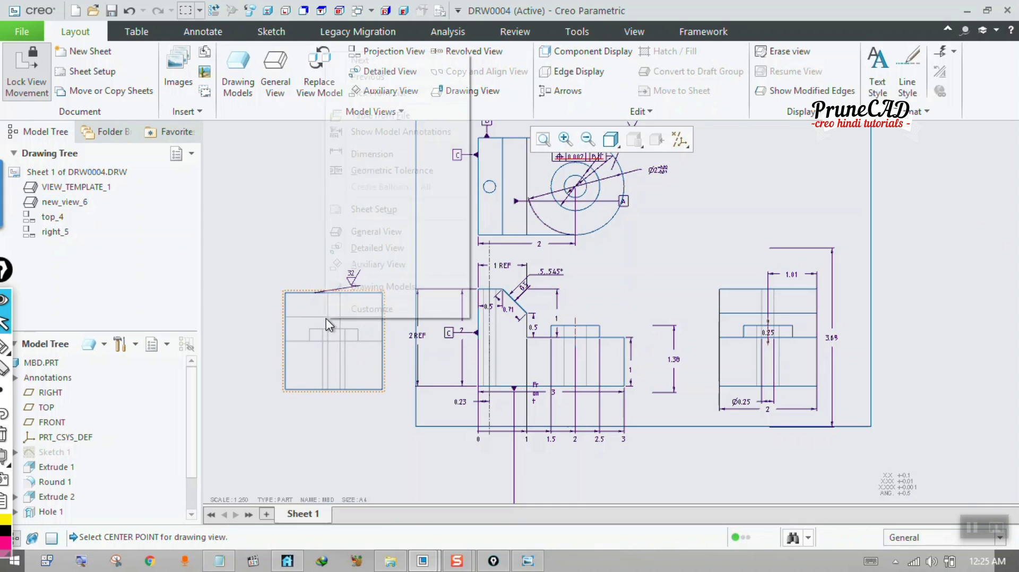
left_click(284, 301)
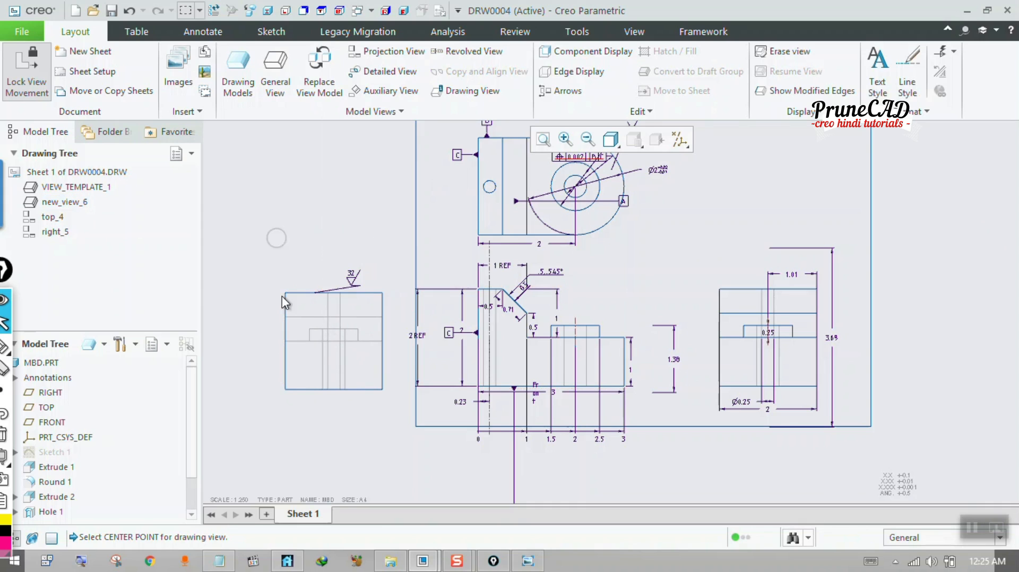
left_click(326, 345)
right_click(310, 309)
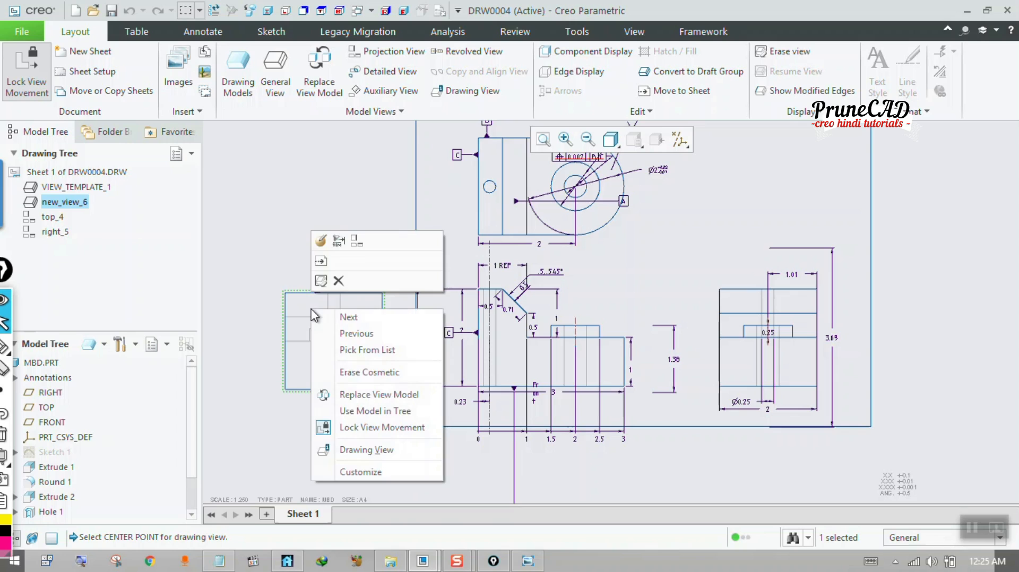
left_click(334, 430)
- Move the left view freely up and down outside the sheet, leaving it level with the top view
left_click_drag(335, 318, 260, 234)
left_click_drag(289, 248, 330, 238)
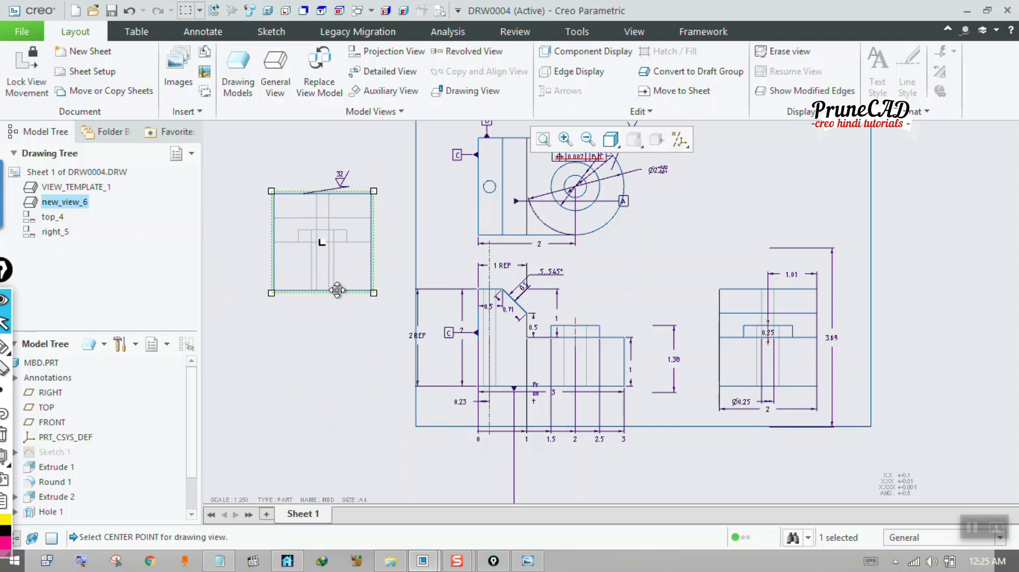
left_click(318, 242)
left_click_drag(319, 234, 293, 360)
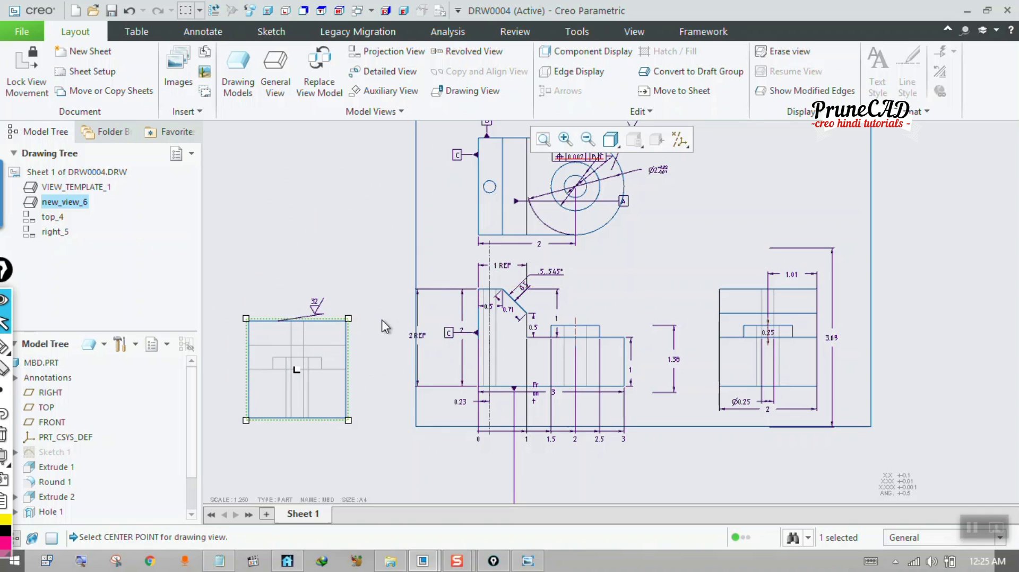
left_click_drag(318, 335, 305, 190)
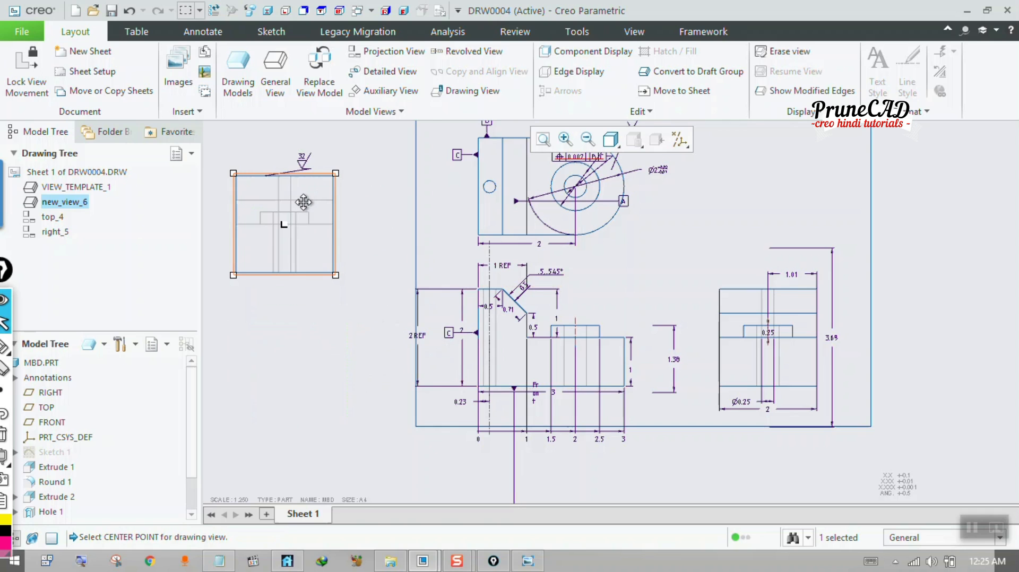
- Open the left view's properties and set its alignment to the front view, VIEW_TEMPLATE_1, with the Horizontal option
right_click(304, 201)
left_click(279, 220)
left_click_drag(711, 142, 719, 108)
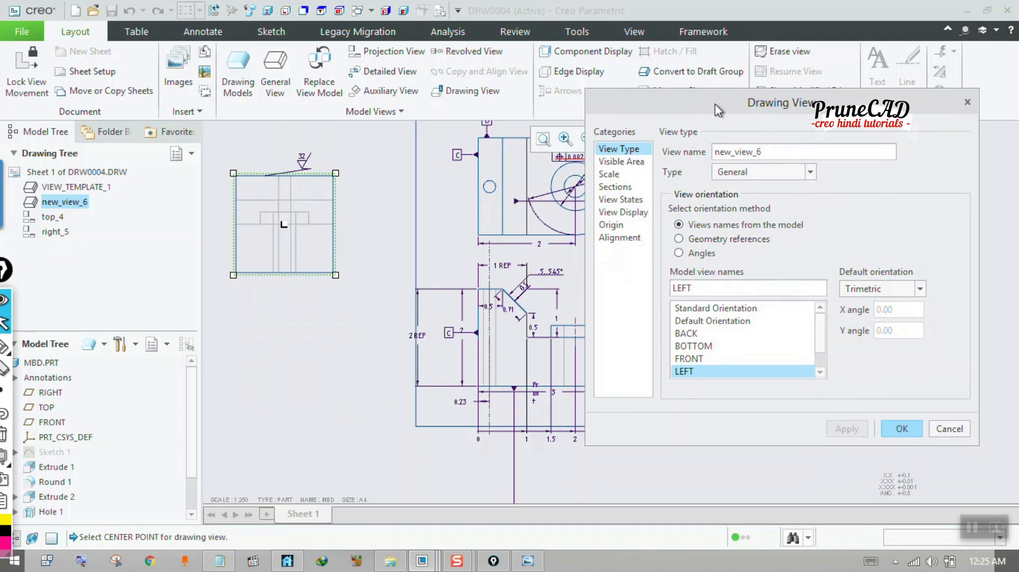
left_click(632, 239)
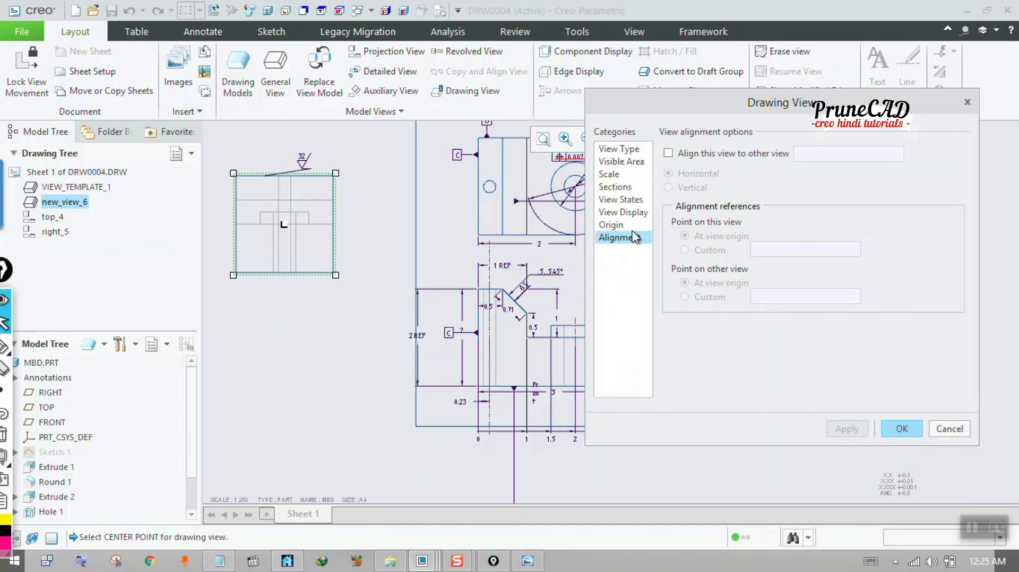
left_click(668, 153)
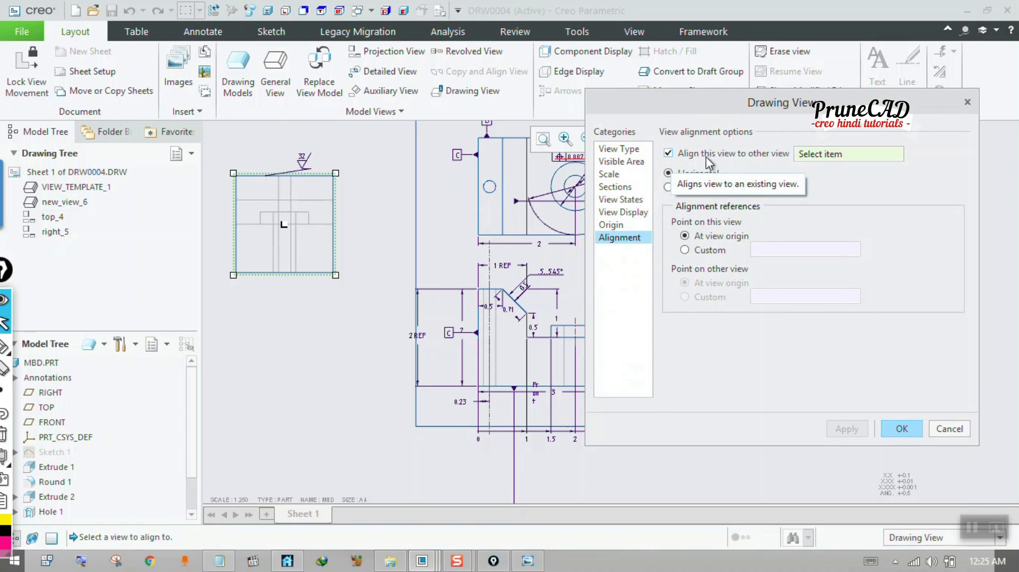
left_click(816, 154)
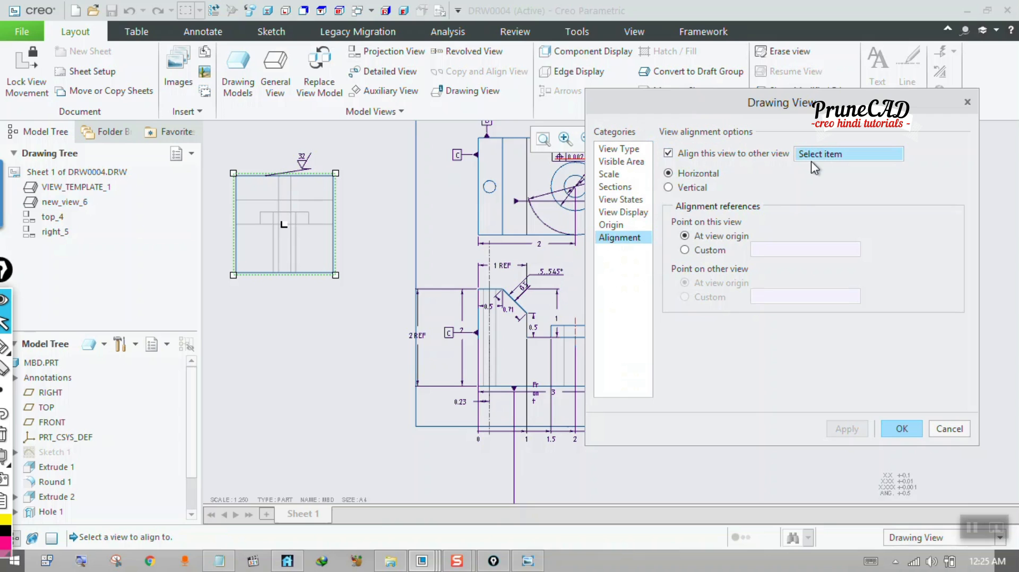
left_click(532, 339)
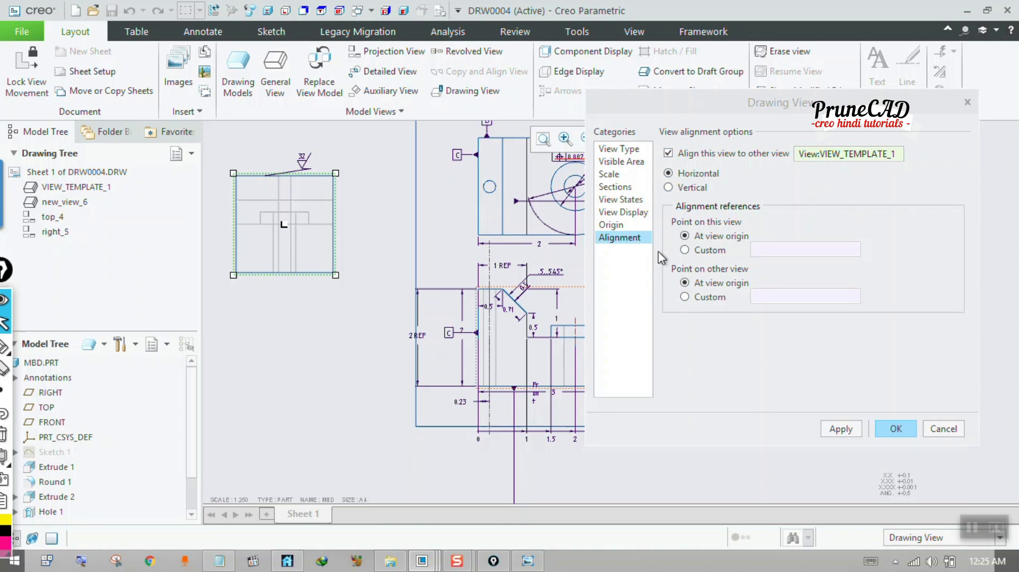
- Mark the left and top projection directions and the Horizontal option with the screen pen, and clear the markings
key("ctrl+shift+3")
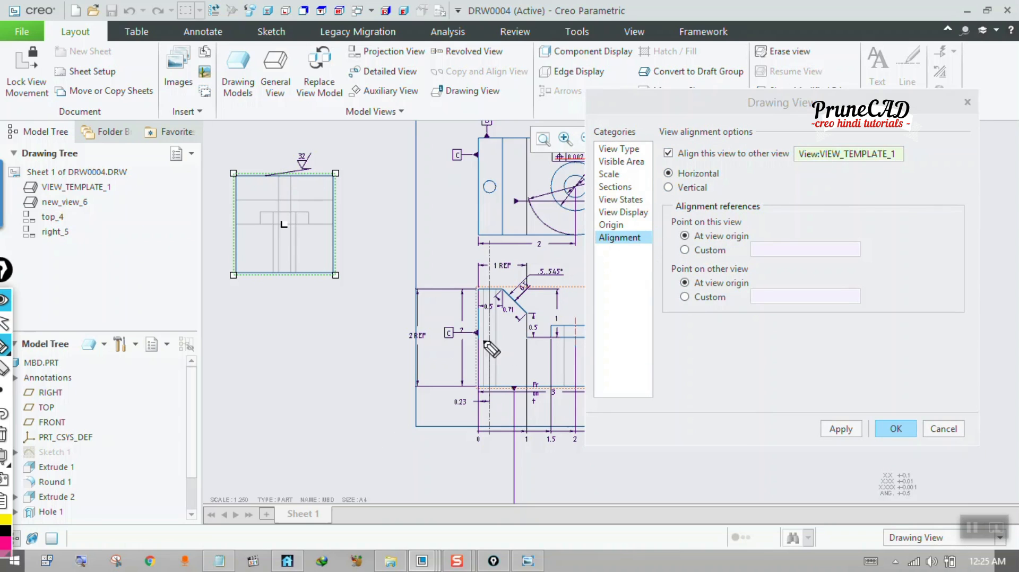
mouse_move(466, 280)
left_mouse_down()
mouse_move(521, 289)
mouse_move(446, 410)
left_mouse_up()
mouse_move(439, 345)
left_mouse_down()
mouse_move(229, 344)
mouse_move(281, 381)
left_mouse_up()
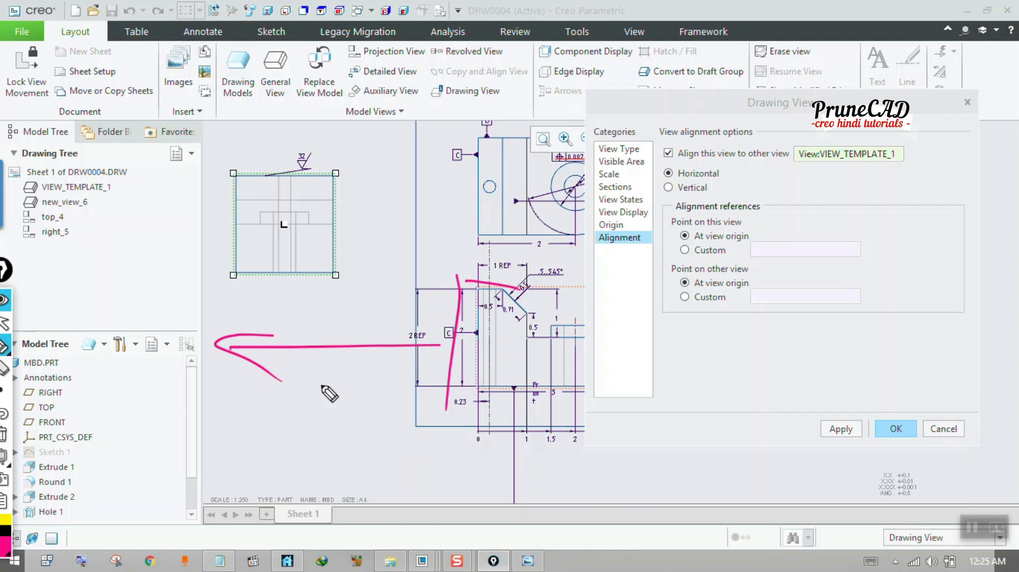
left_click_drag(533, 276, 522, 181)
left_click_drag(552, 149, 576, 179)
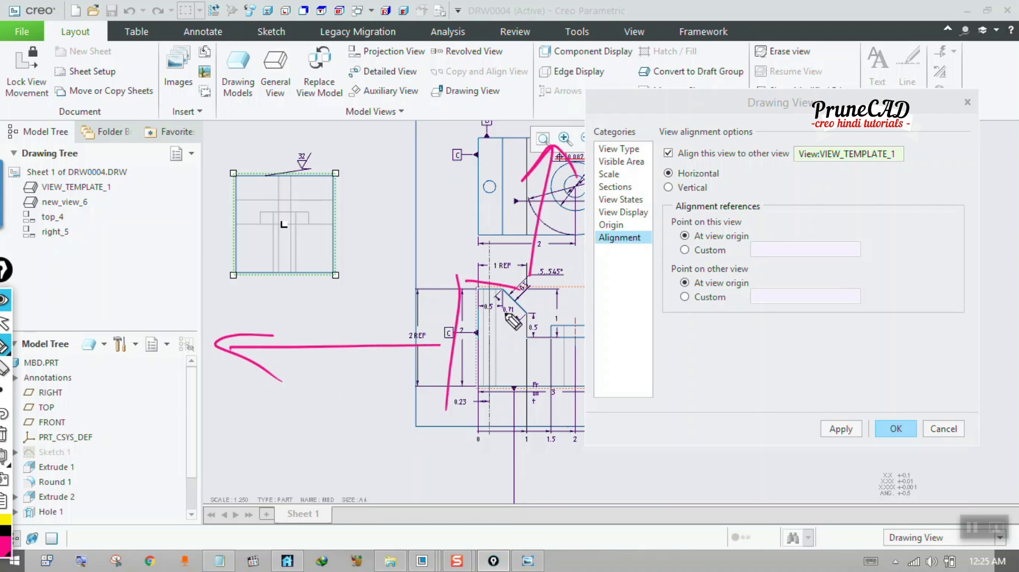
left_click_drag(294, 371, 318, 413)
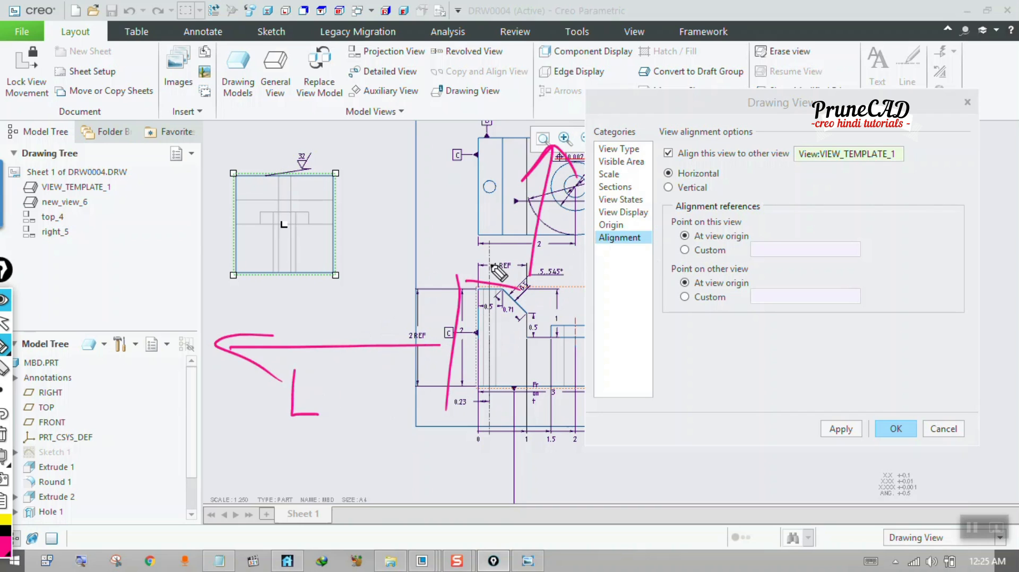
mouse_move(480, 200)
left_mouse_down()
mouse_move(513, 202)
mouse_move(492, 240)
left_mouse_up()
left_click_drag(457, 213, 480, 197)
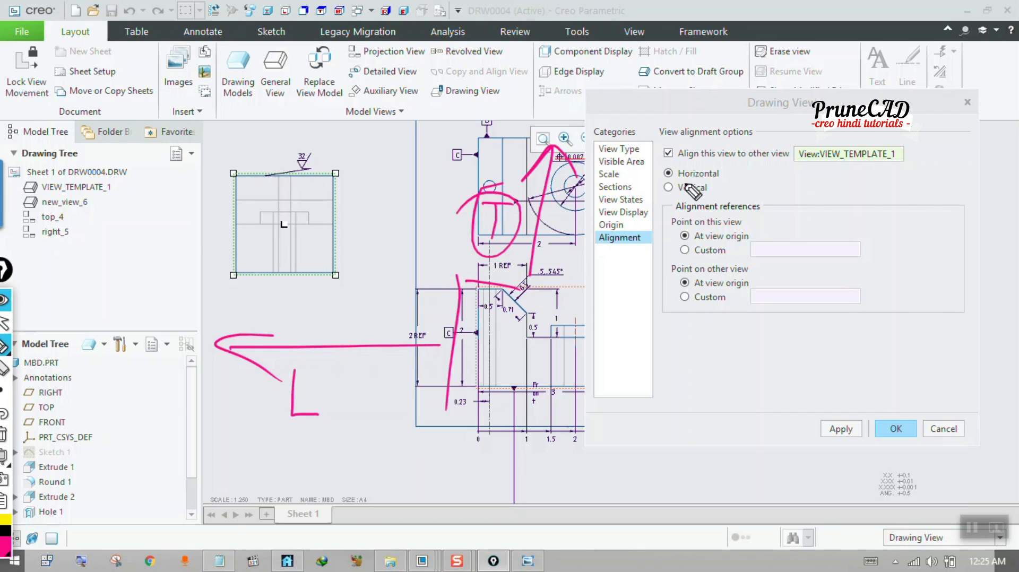
left_click_drag(713, 177, 762, 154)
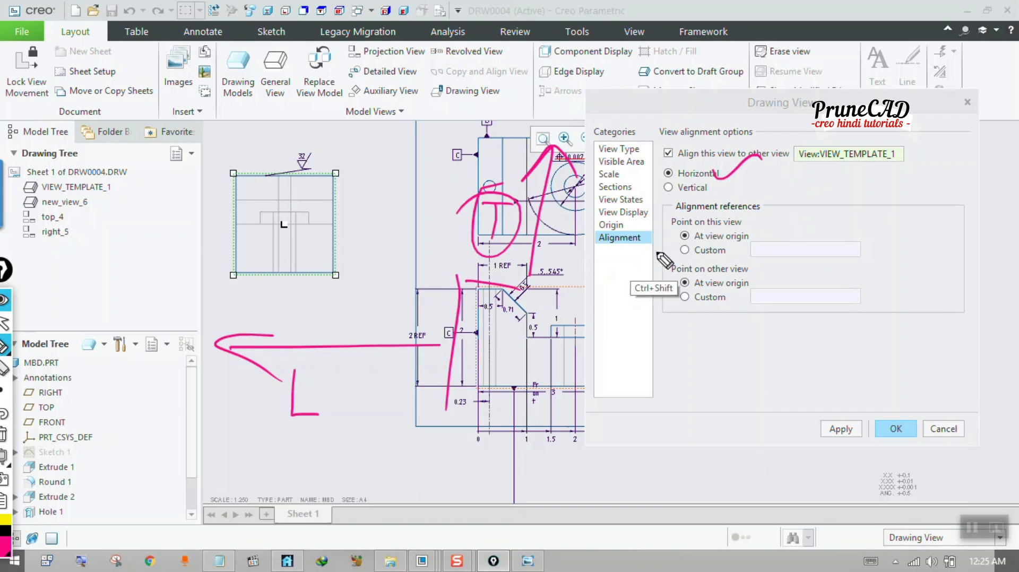
left_click(8, 437)
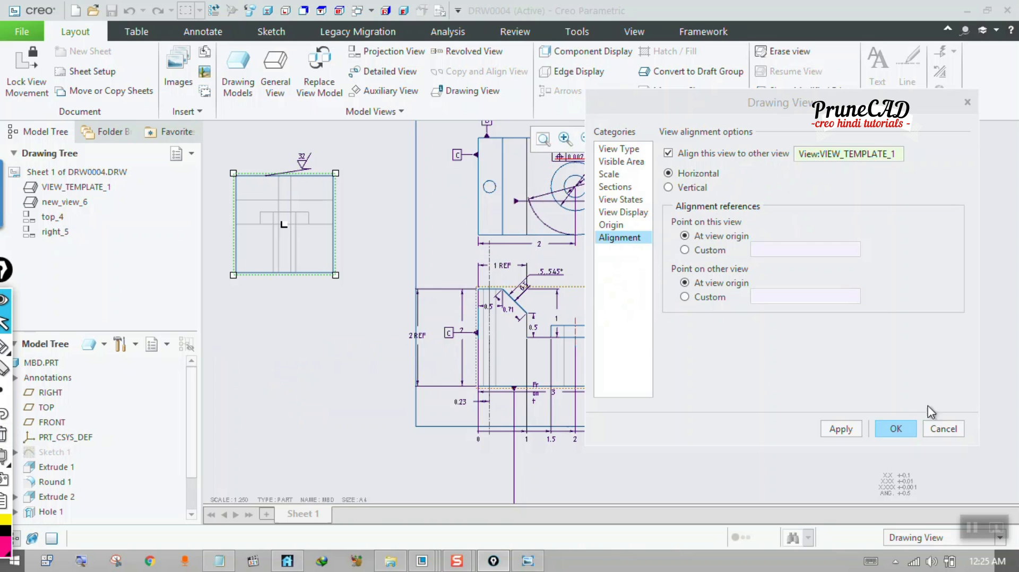
- Apply the left view's horizontal alignment and move the front view slightly down to test that alignment
left_click(853, 432)
left_click(908, 433)
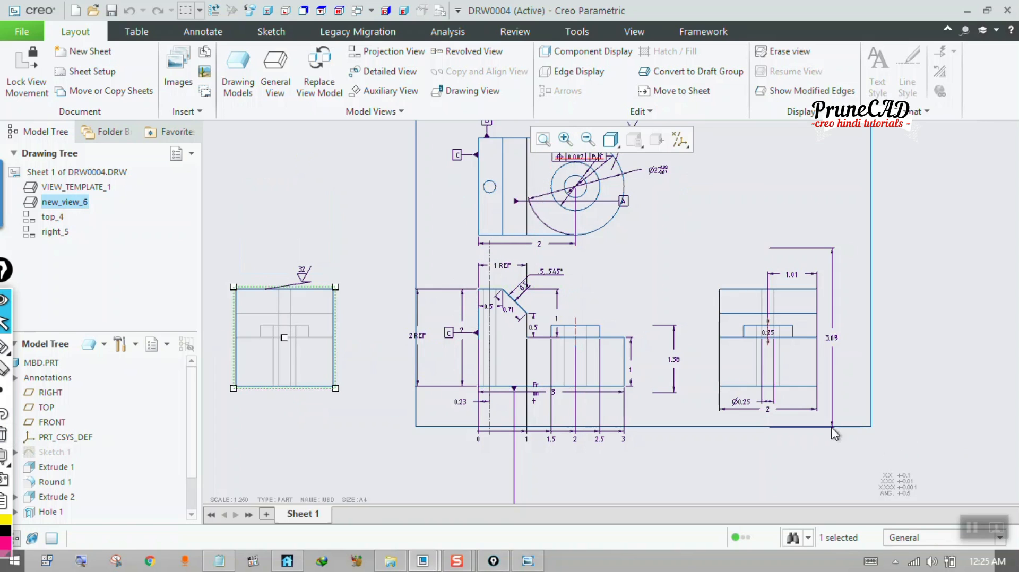
left_click(522, 349)
left_click_drag(518, 366, 569, 404)
left_click(719, 287)
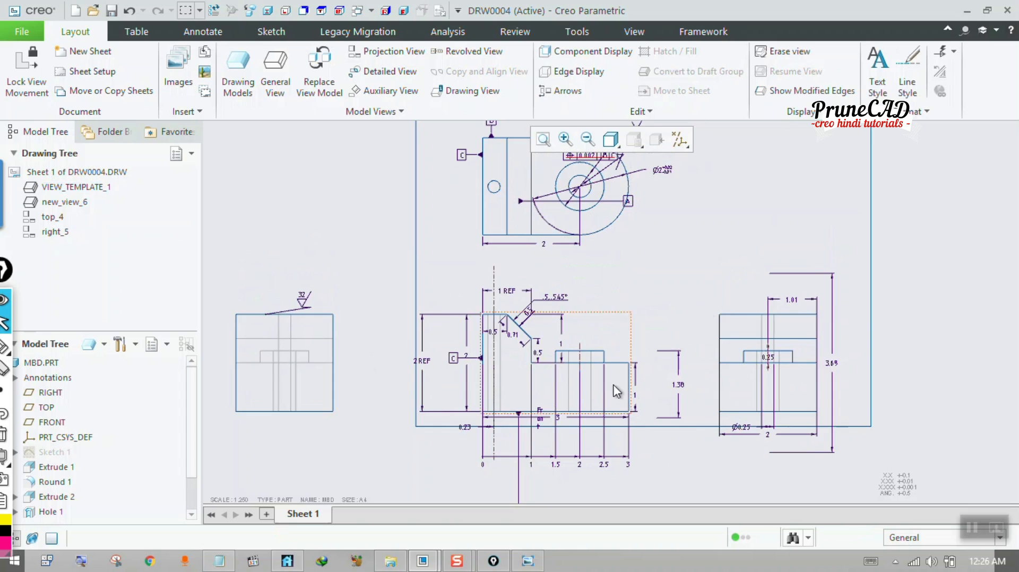
- Switch to Windows Photo Viewer and consult the handwritten topic list in 3a.jpg
scroll(610, 389, "up", 1)
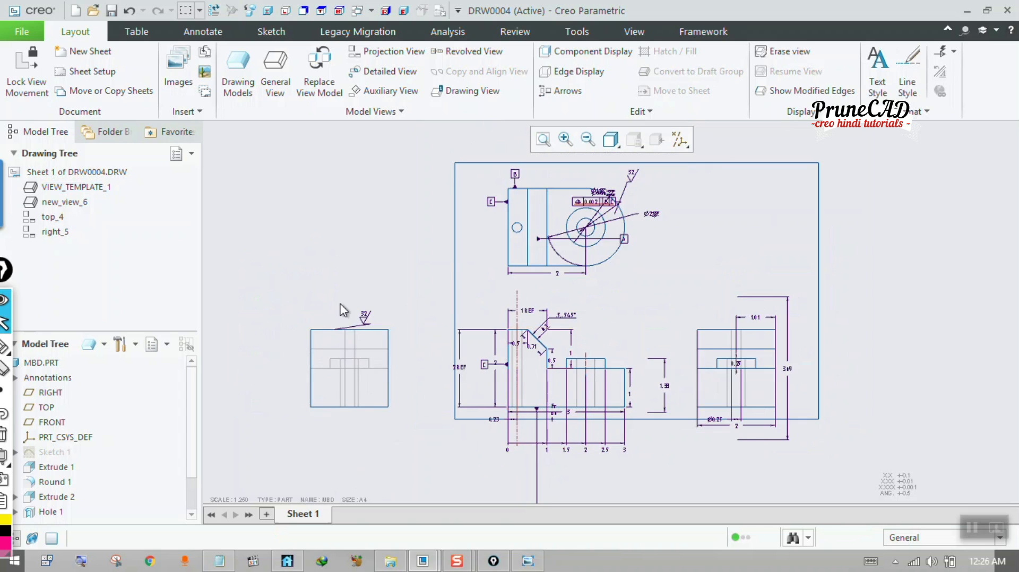
left_click(527, 561)
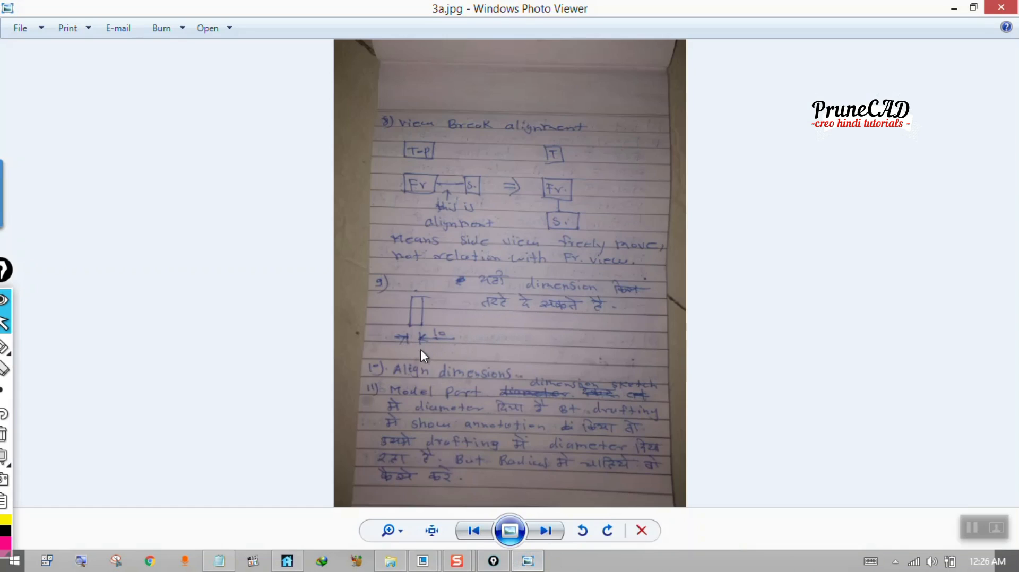
- Return to the Creo drawing and move the front view's 0.5 width dimension above the view's upper edge
left_click(953, 10)
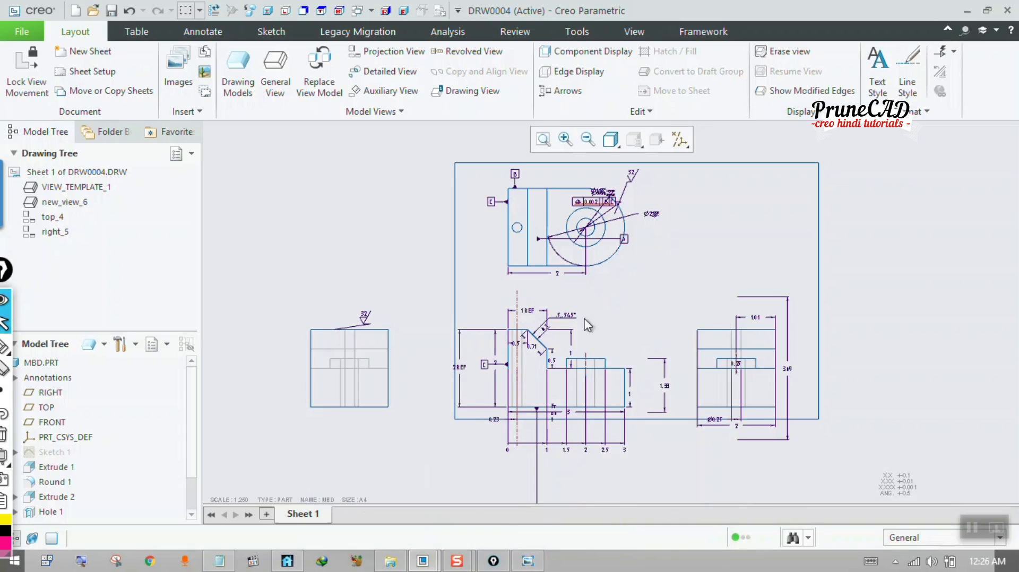
scroll(495, 240, "down", 3)
scroll(498, 243, "up", 2)
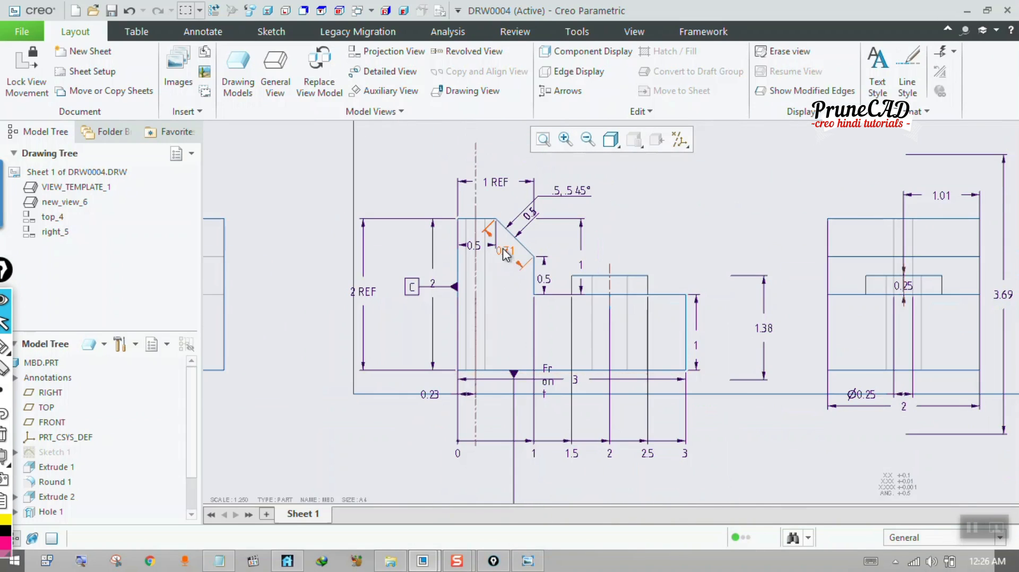
scroll(548, 289, "down", 3)
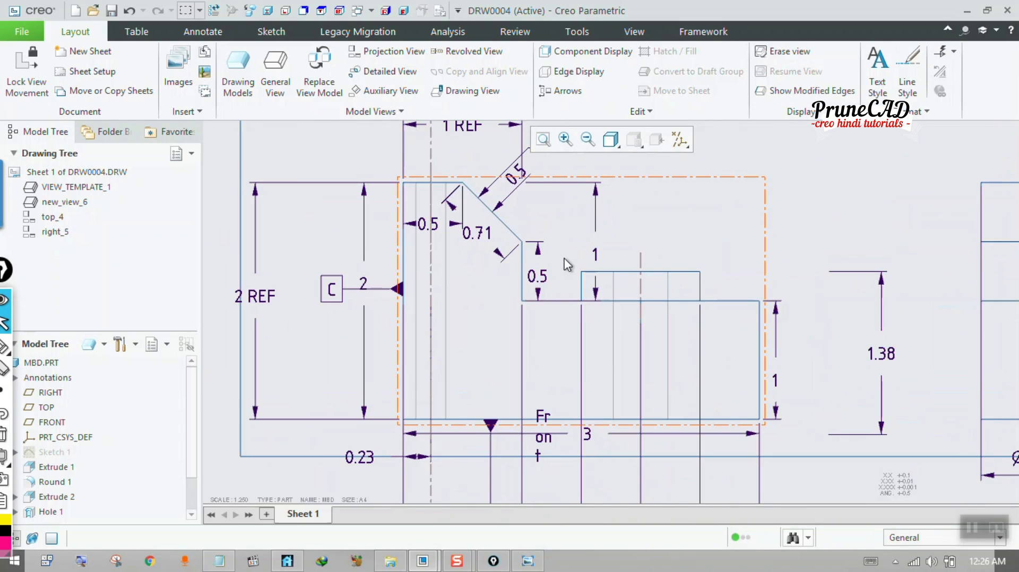
scroll(504, 244, "up", 1)
scroll(453, 234, "down", 4)
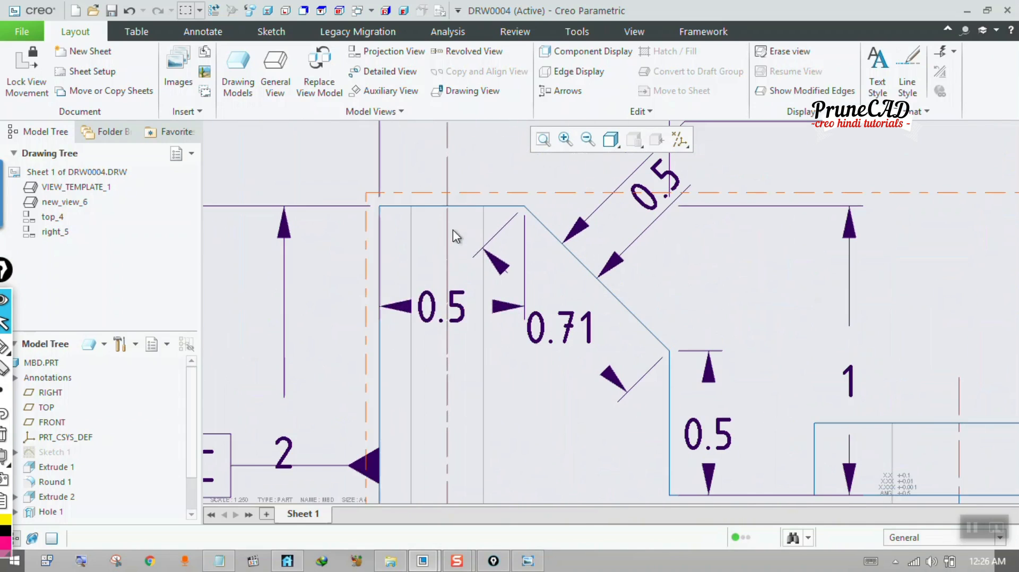
left_click(451, 311)
left_click_drag(451, 310, 454, 207)
scroll(456, 213, "up", 2)
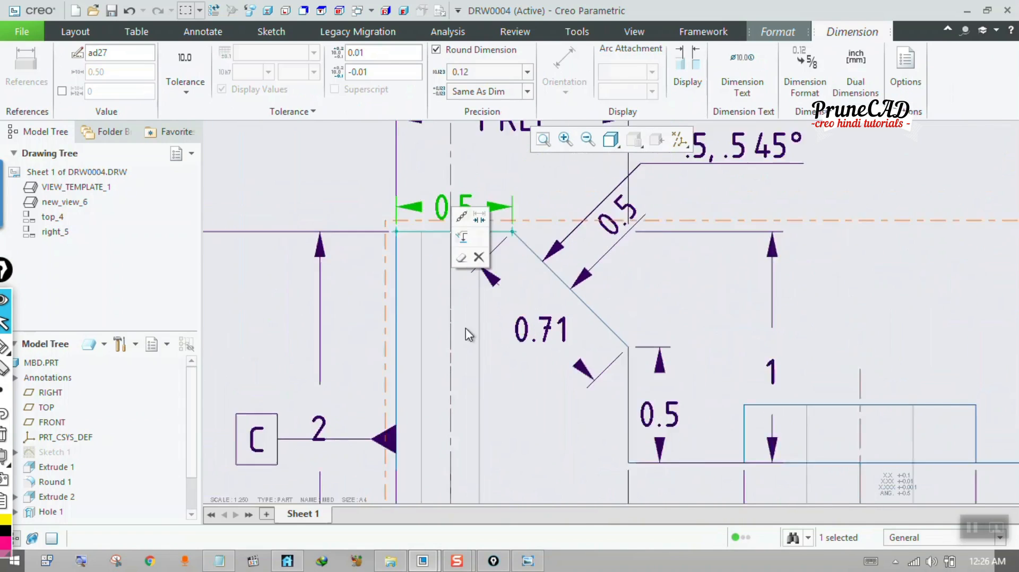
scroll(451, 201, "down", 3)
scroll(450, 201, "down", 1)
left_click(628, 212)
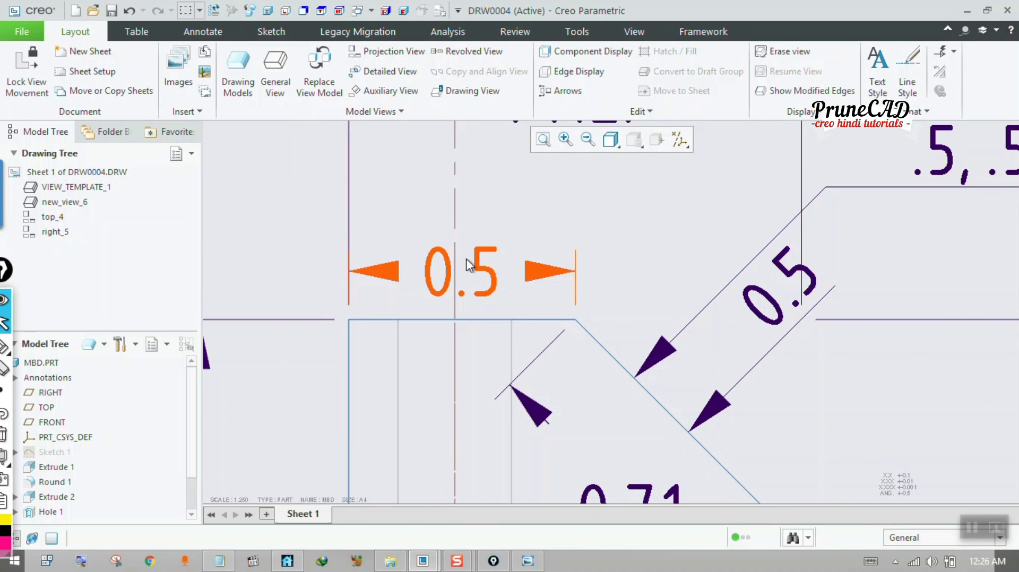
- Set the moved 0.5 dimension's text orientation to Parallel to and above leader and flip its arrows
left_click(487, 282)
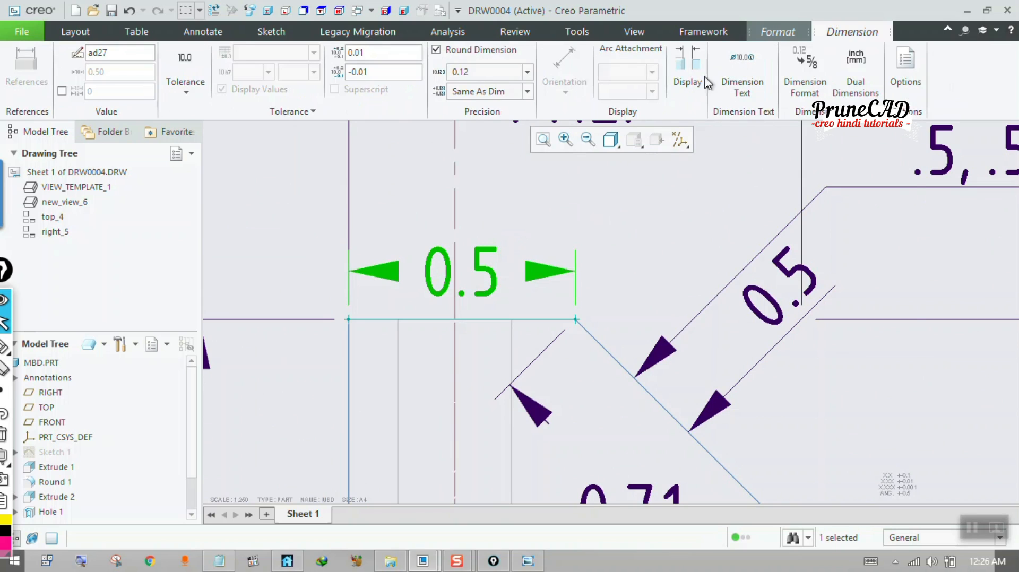
left_click(686, 77)
left_click(817, 175)
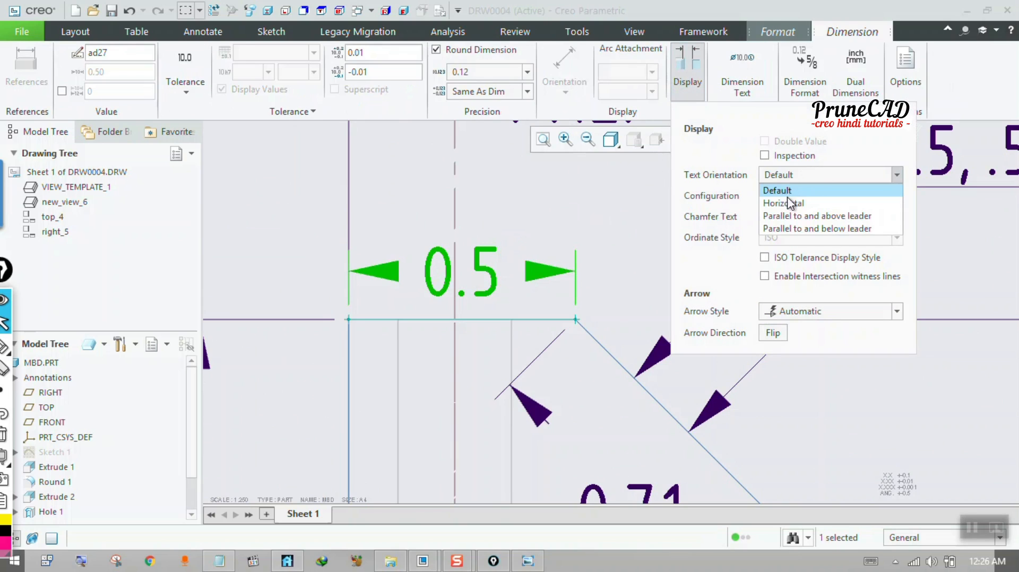
left_click(819, 219)
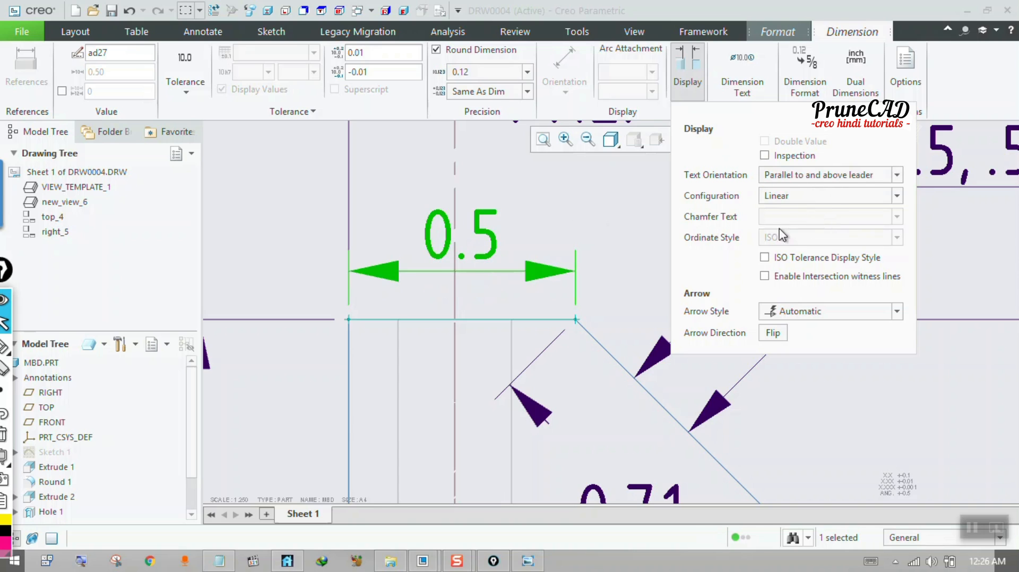
left_click(785, 335)
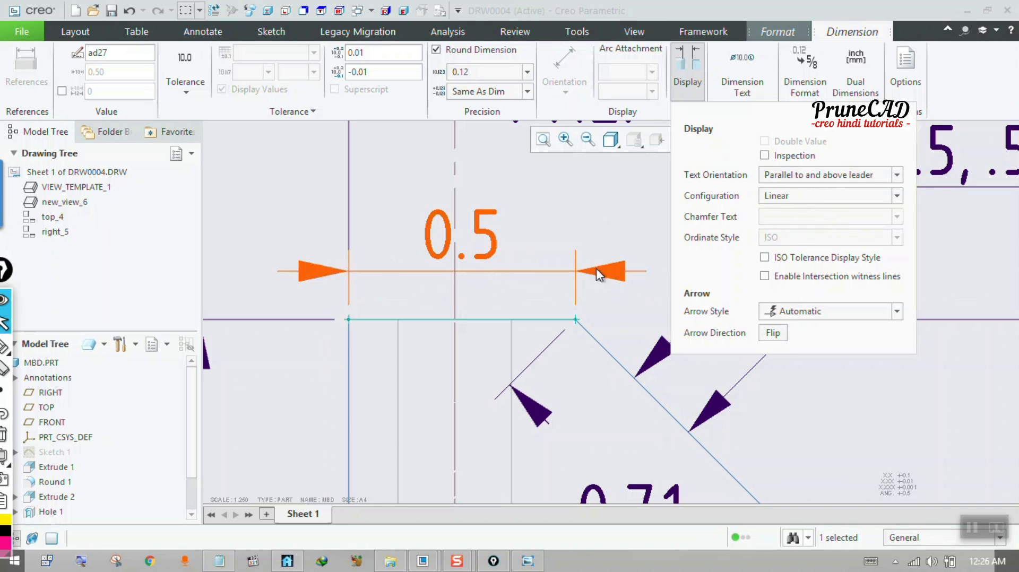
- Change the dimension's configuration to Center Leader and move its text up and to the right, away from the dimension line
left_click(789, 202)
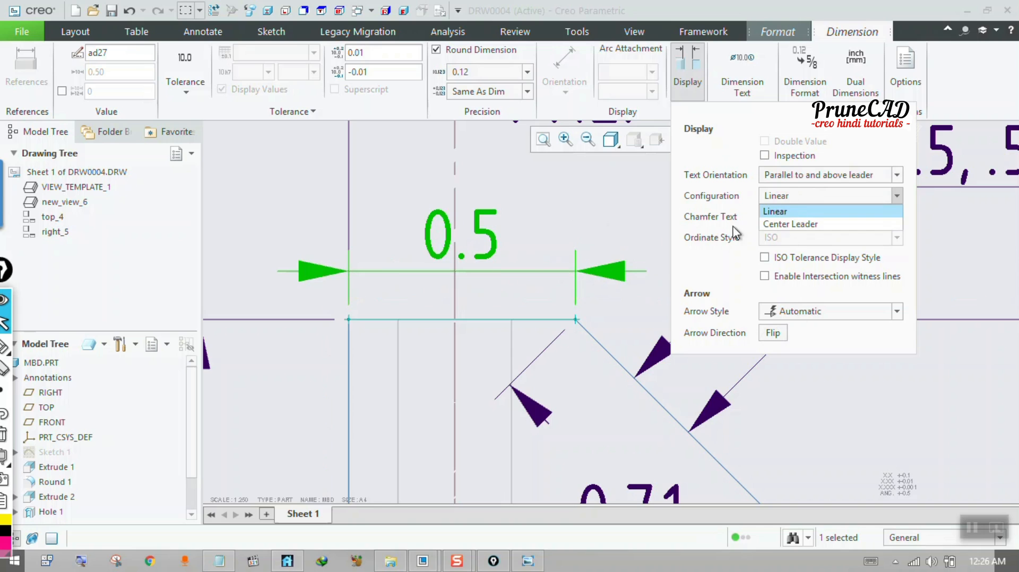
left_click(803, 225)
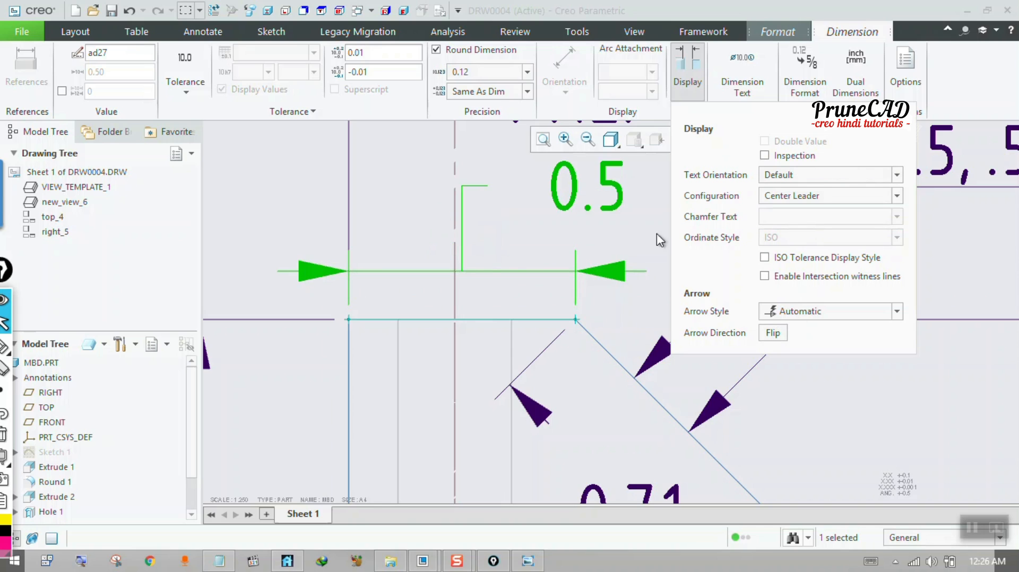
left_click(459, 263)
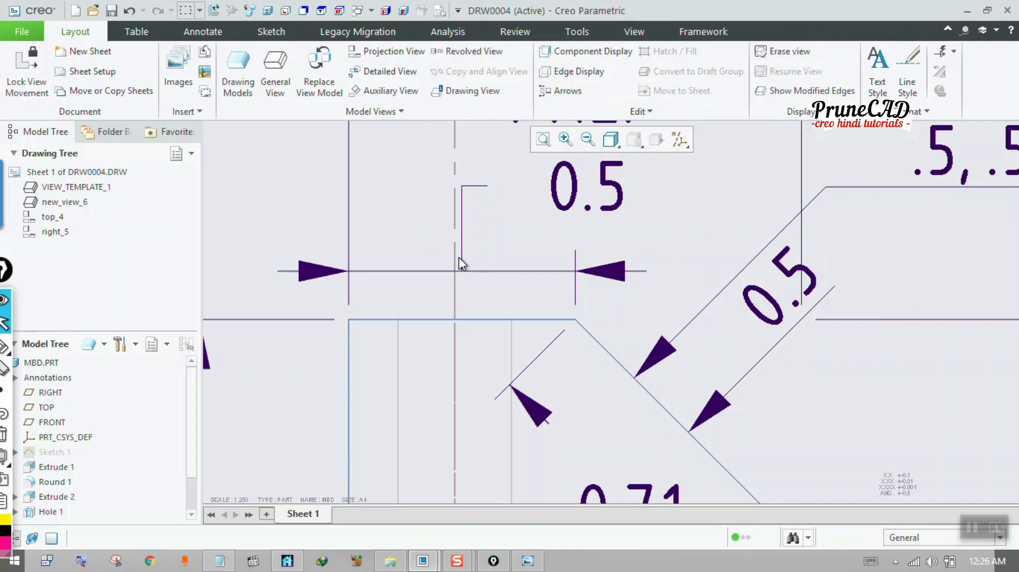
left_click(610, 202)
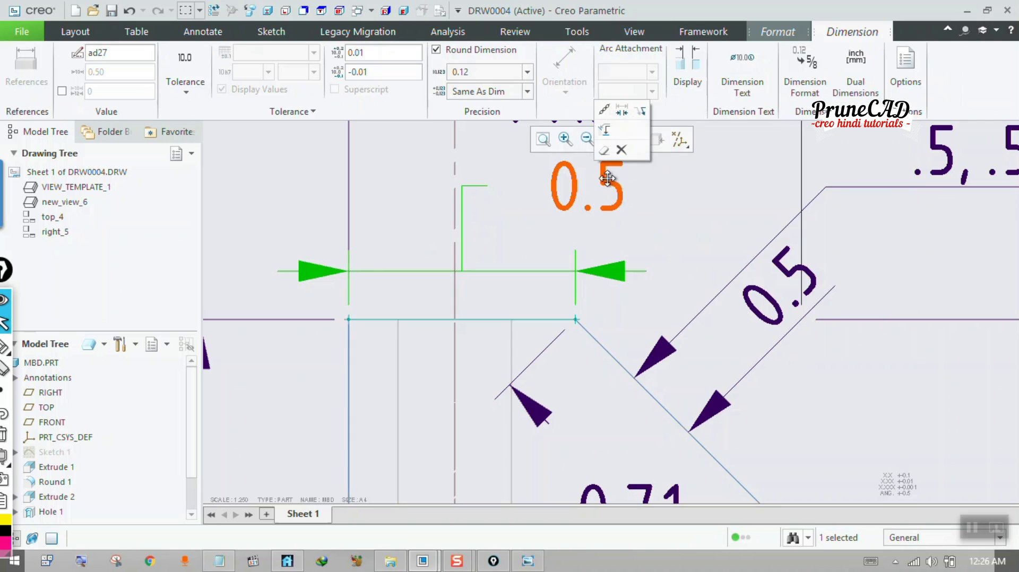
left_click_drag(613, 197, 683, 164)
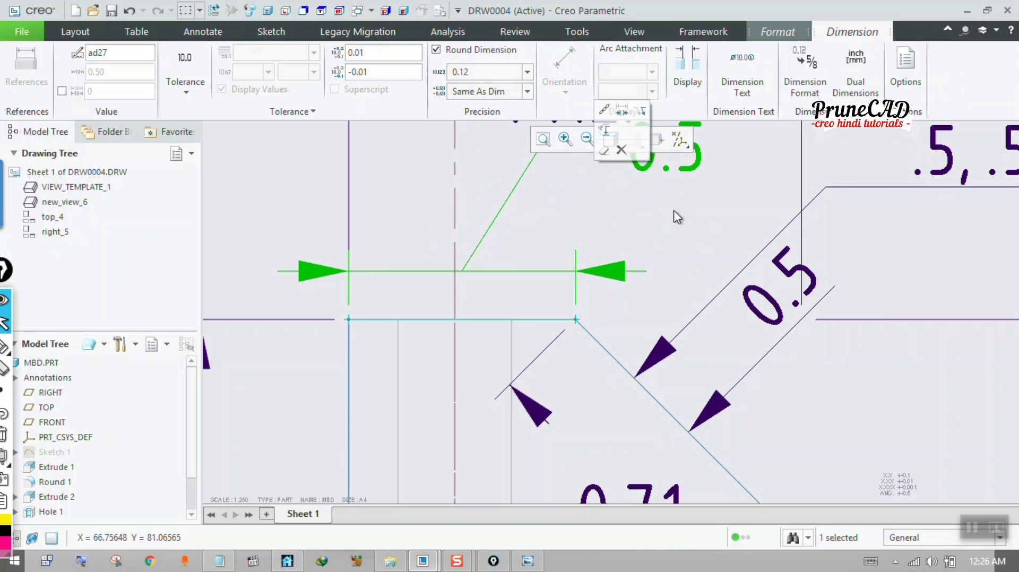
scroll(615, 268, "up", 1)
left_click(597, 294)
scroll(598, 295, "up", 2)
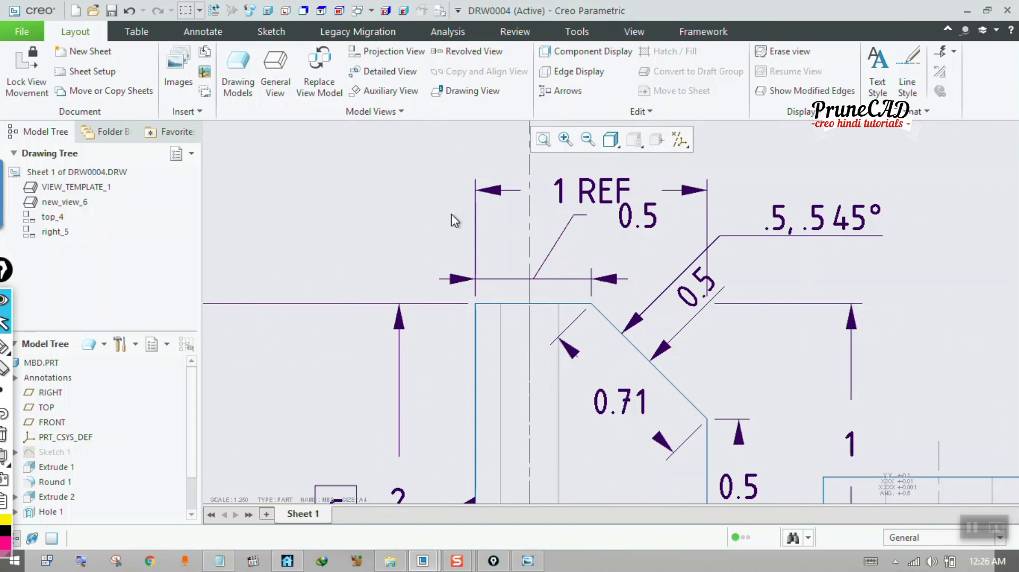
scroll(451, 217, "up", 1)
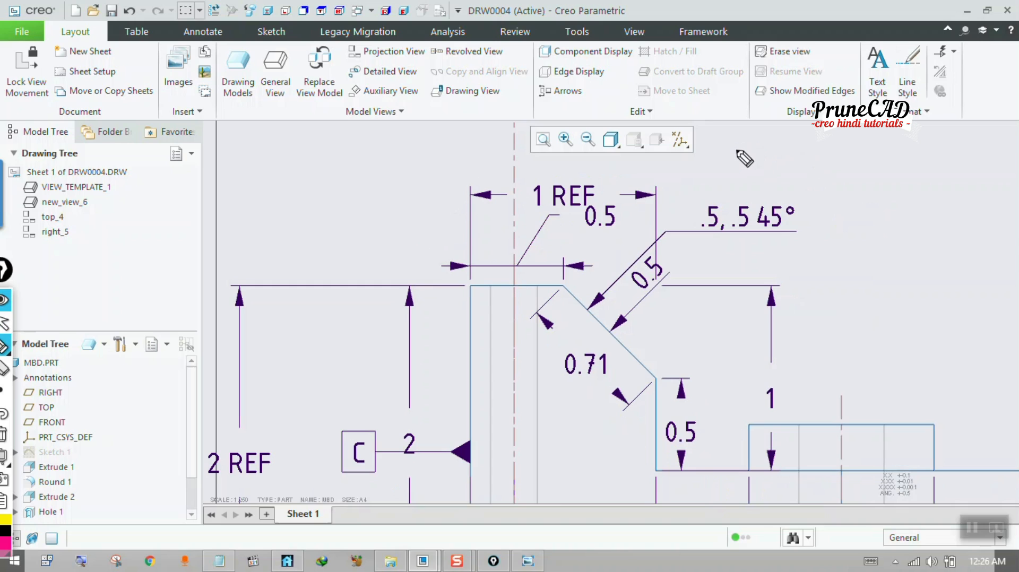
- Write the topics annotation/dimension, text size and arrow size beside the front view with the screen pen and underline both sizes
mouse_move(742, 156)
left_mouse_down()
mouse_move(838, 145)
mouse_move(924, 163)
mouse_move(937, 156)
left_mouse_up()
mouse_move(823, 183)
left_mouse_down()
mouse_move(838, 200)
mouse_move(885, 201)
mouse_move(903, 183)
mouse_move(942, 210)
mouse_move(990, 204)
left_mouse_up()
mouse_move(822, 249)
left_mouse_down()
mouse_move(969, 234)
mouse_move(1005, 254)
left_mouse_up()
left_click_drag(790, 268, 1017, 275)
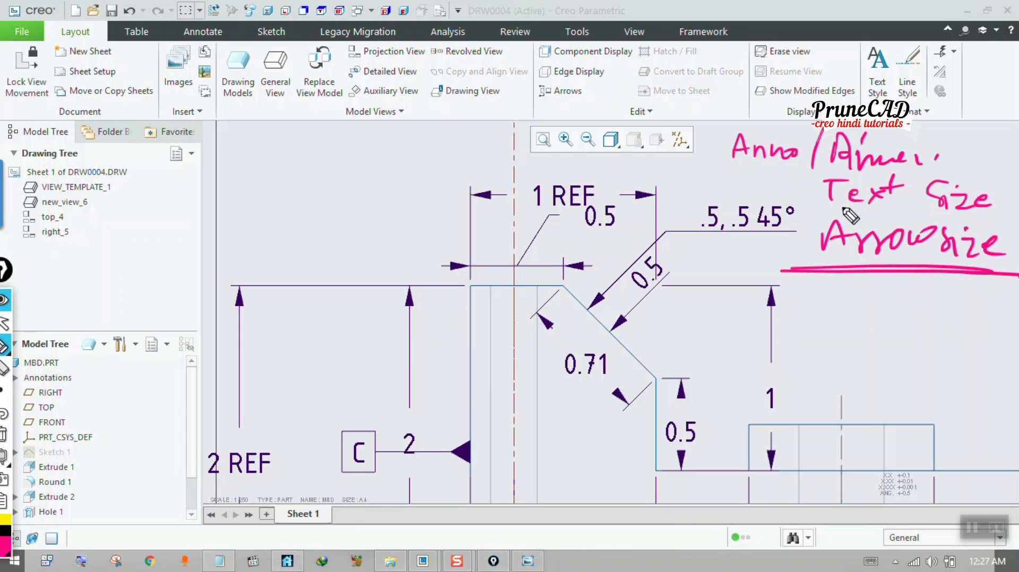
left_click_drag(808, 211, 1018, 226)
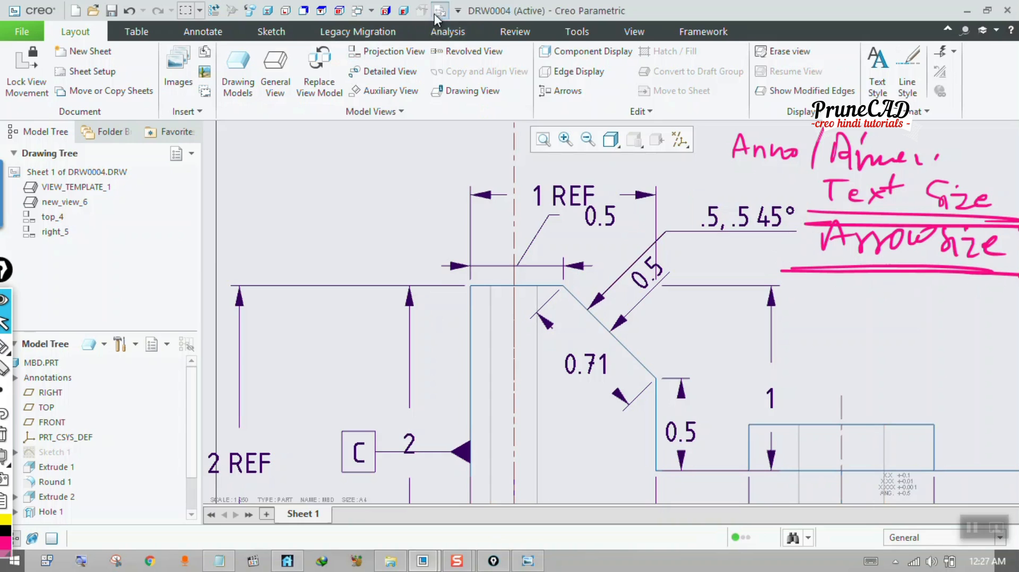
- Open the active drawing's options and collapse the text, views, cross-section and solids categories to reach the leader options
left_click(439, 10)
left_click(620, 209)
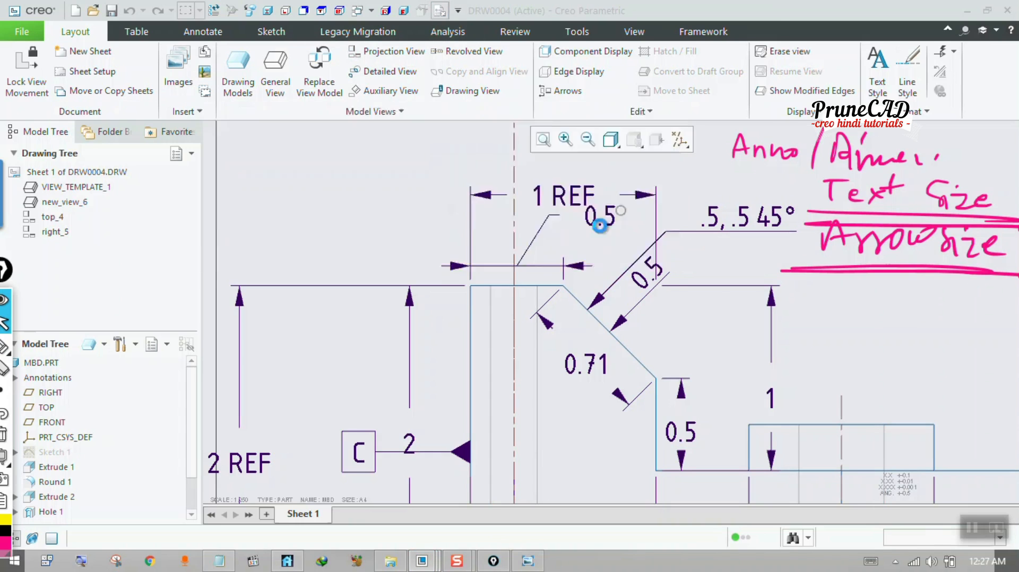
left_click_drag(612, 17, 497, 33)
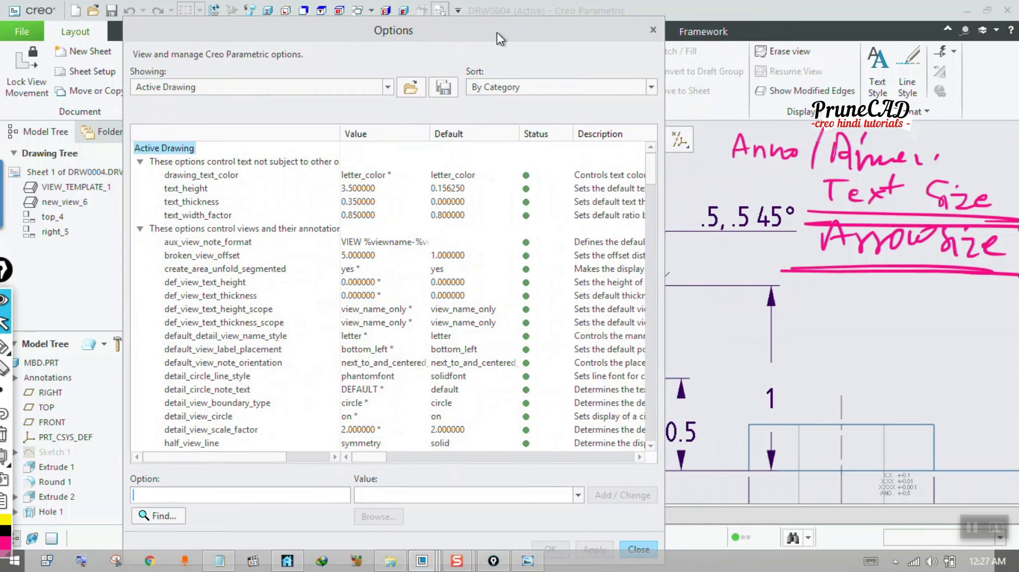
left_click(139, 162)
left_click(140, 176)
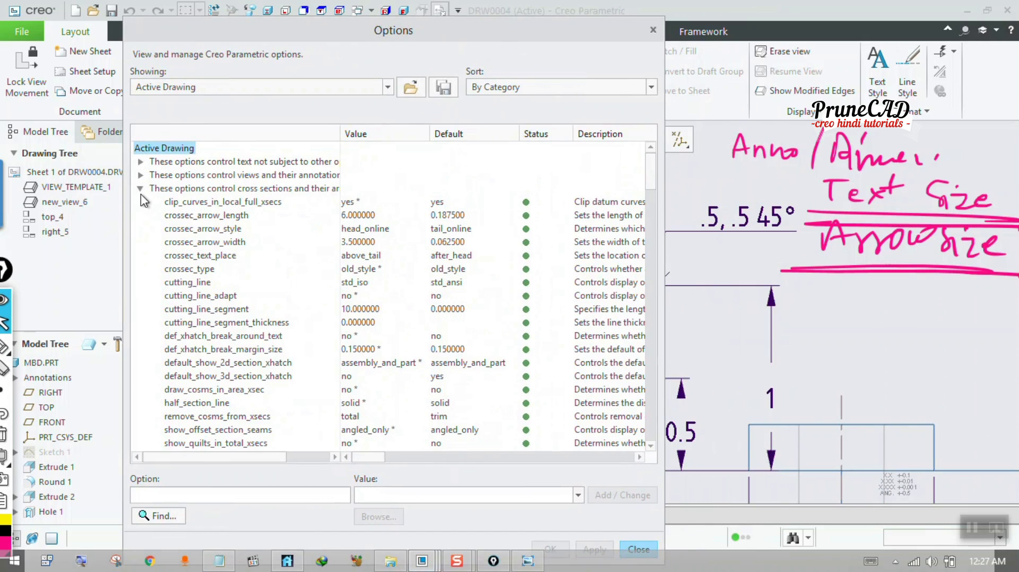
left_click(141, 189)
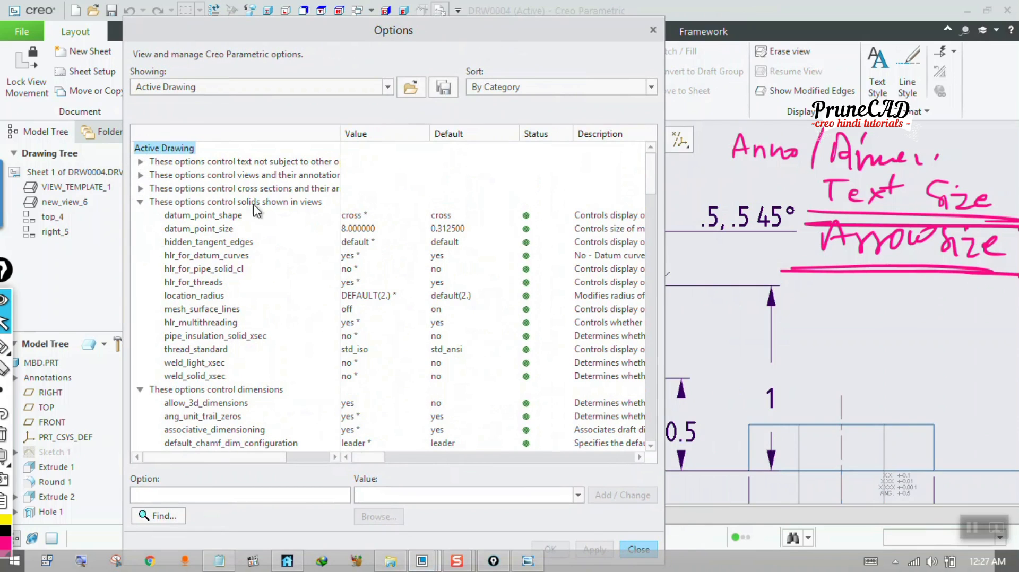
left_click(141, 202)
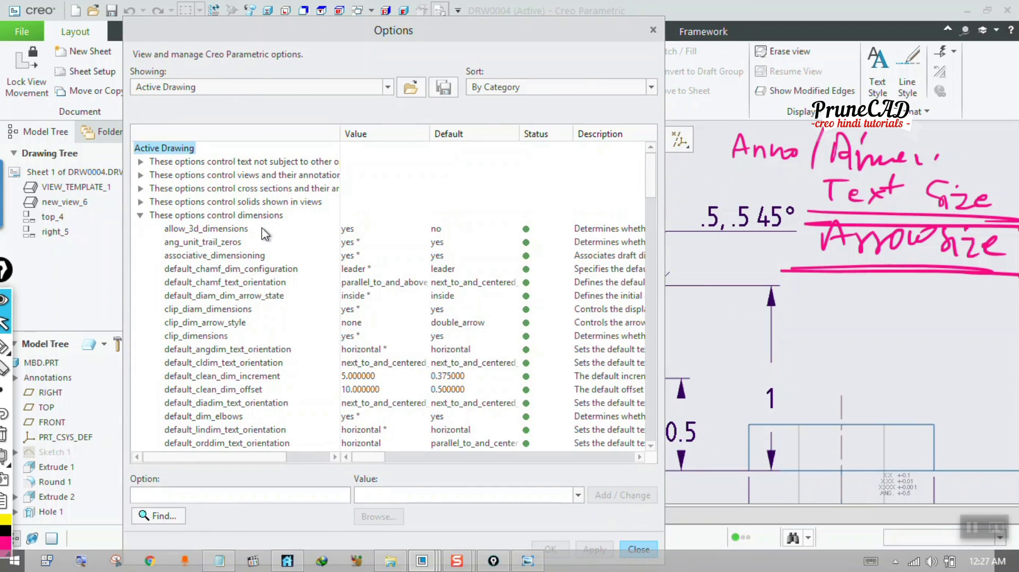
left_click_drag(647, 184, 648, 288)
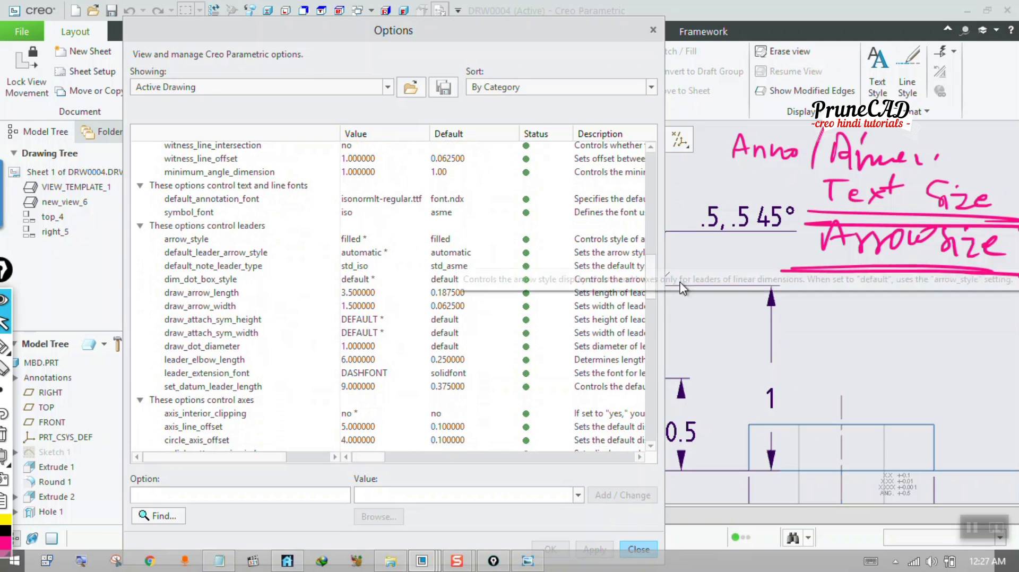
- Review the available values of the arrow_style option without changing it
left_click(391, 242)
left_click(578, 495)
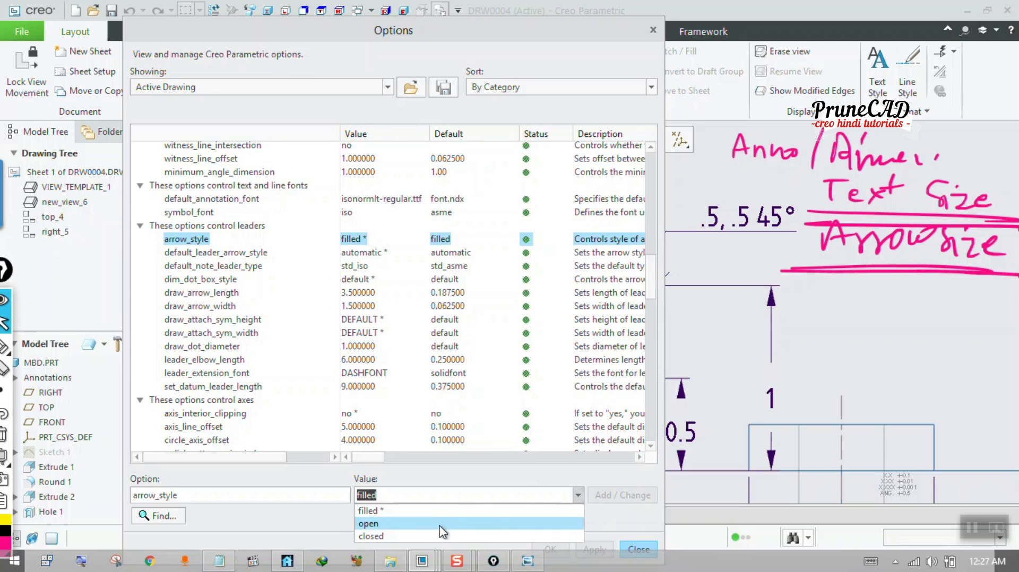
left_click(619, 522)
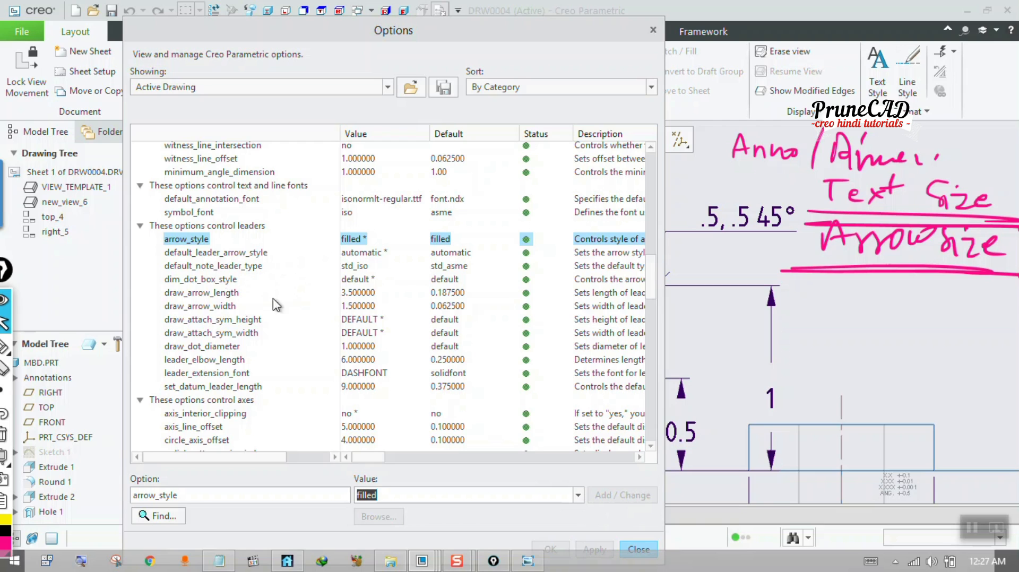
- Select the draw_arrow_length option and mark the leader options category with a screen-pen check mark
left_click(222, 294)
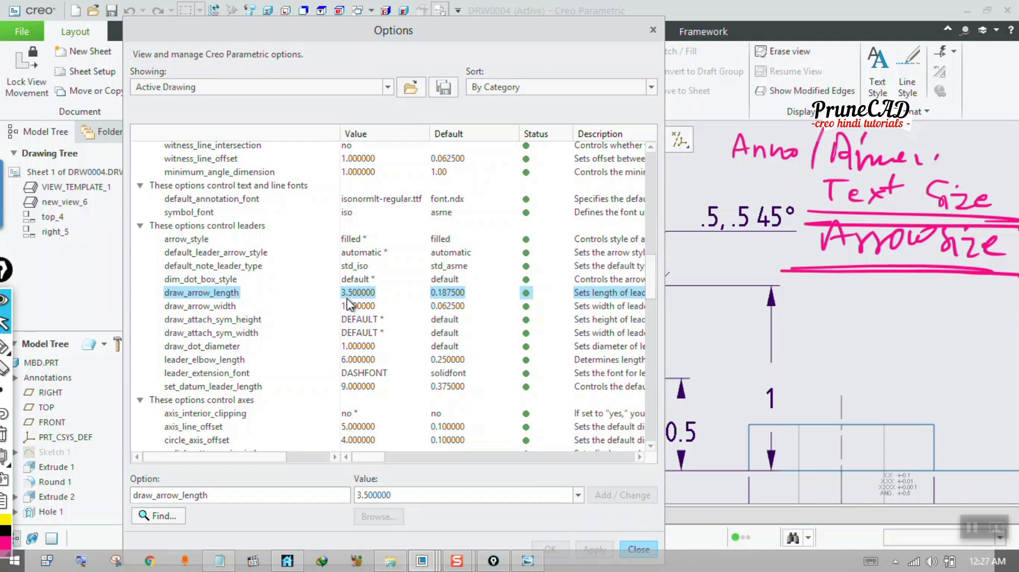
key("ctrl+shift+3")
mouse_move(172, 218)
left_mouse_down()
mouse_move(152, 219)
mouse_move(216, 245)
mouse_move(268, 227)
mouse_move(141, 225)
left_mouse_up()
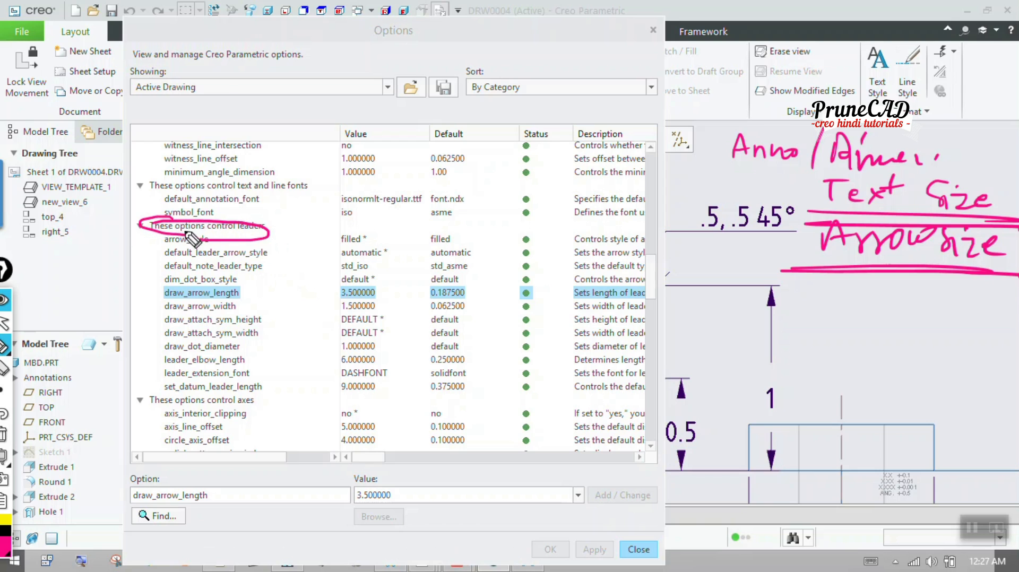
key("ctrl+shift+5")
mouse_move(268, 227)
left_mouse_down()
mouse_move(220, 233)
mouse_move(312, 216)
left_mouse_up()
key("ctrl+shift+3")
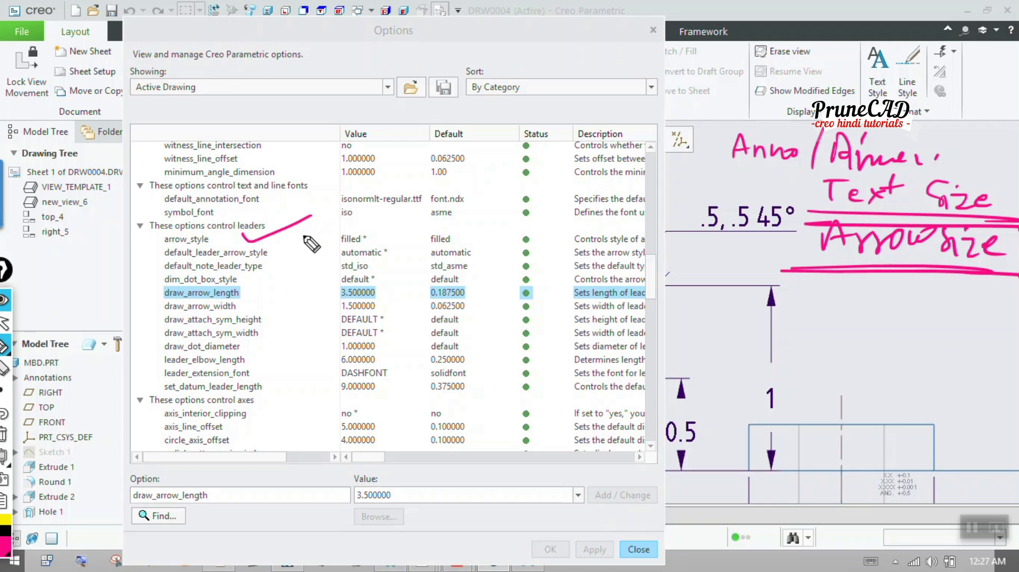
key("ctrl+shift+2")
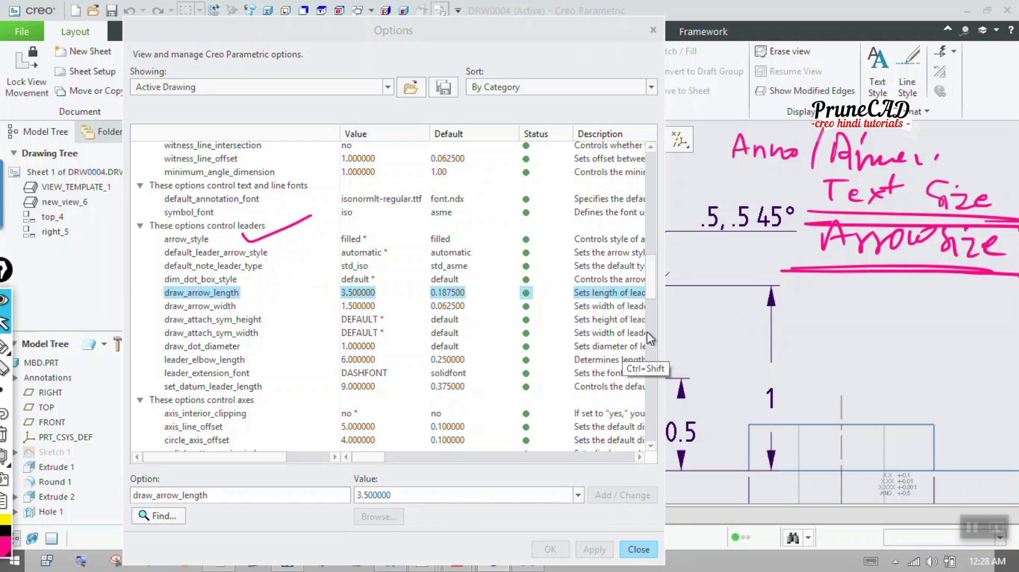
- Annotate the vertical dimension's arrowhead with the screen pen, noting 3.5 for its length and 1.5 for its width
key("ctrl+shift+3")
mouse_move(764, 286)
left_mouse_down()
mouse_move(795, 285)
mouse_move(790, 305)
mouse_move(828, 306)
mouse_move(851, 288)
left_mouse_up()
left_click_drag(766, 296, 765, 327)
mouse_move(775, 295)
left_mouse_down()
mouse_move(756, 359)
mouse_move(773, 360)
left_mouse_up()
left_click(765, 348)
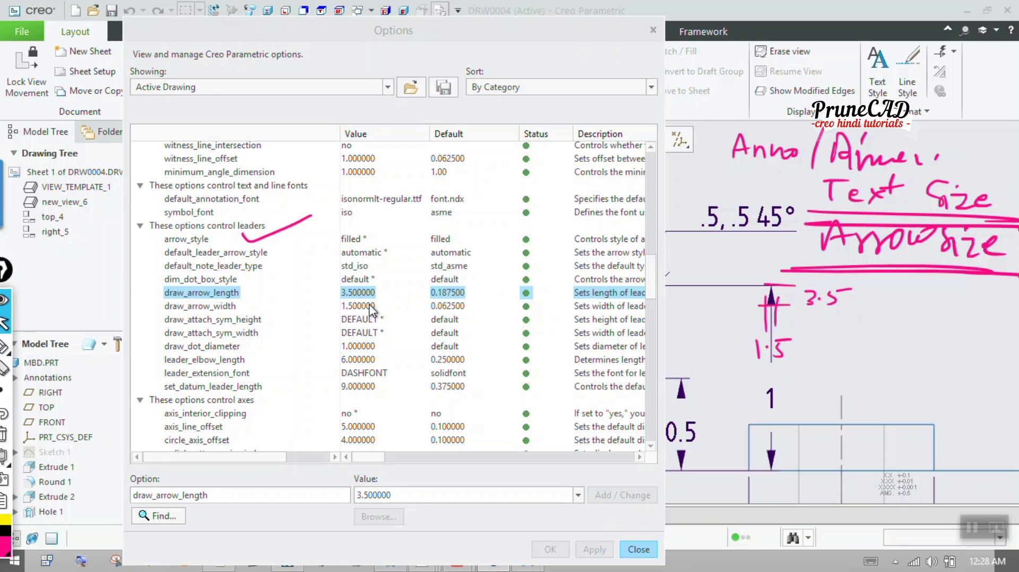
- Set the draw_arrow_length drawing option to 2
double_click(432, 496)
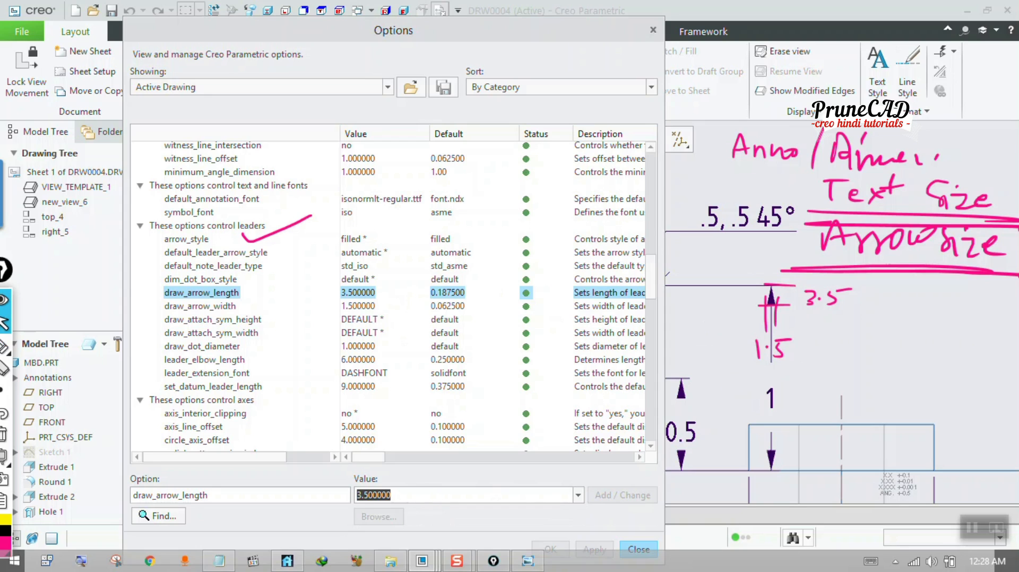
type("2")
left_click(635, 495)
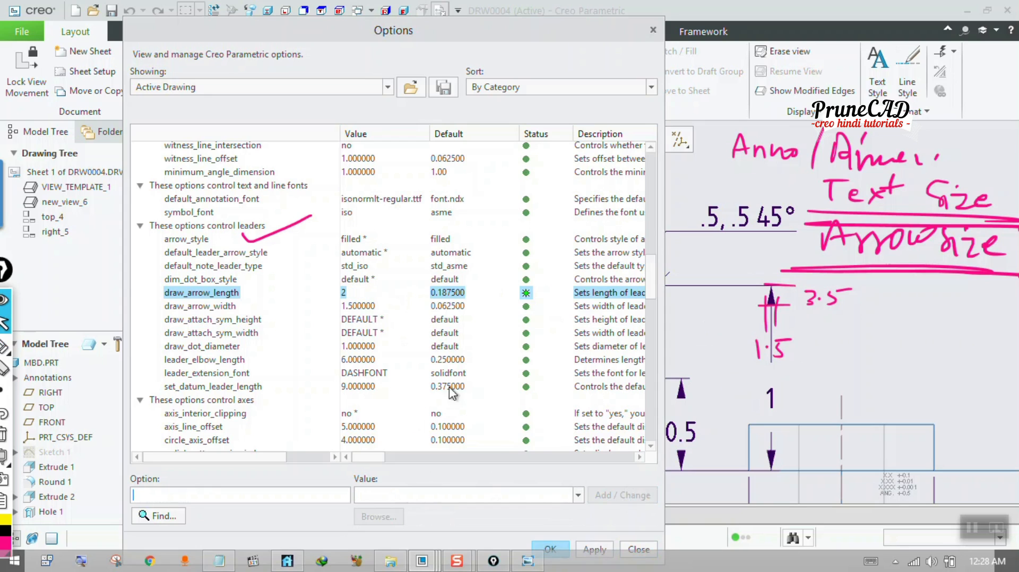
- Set the draw_arrow_width drawing option to 1, apply the arrow size changes and return to the drawing
left_click(363, 307)
type("1")
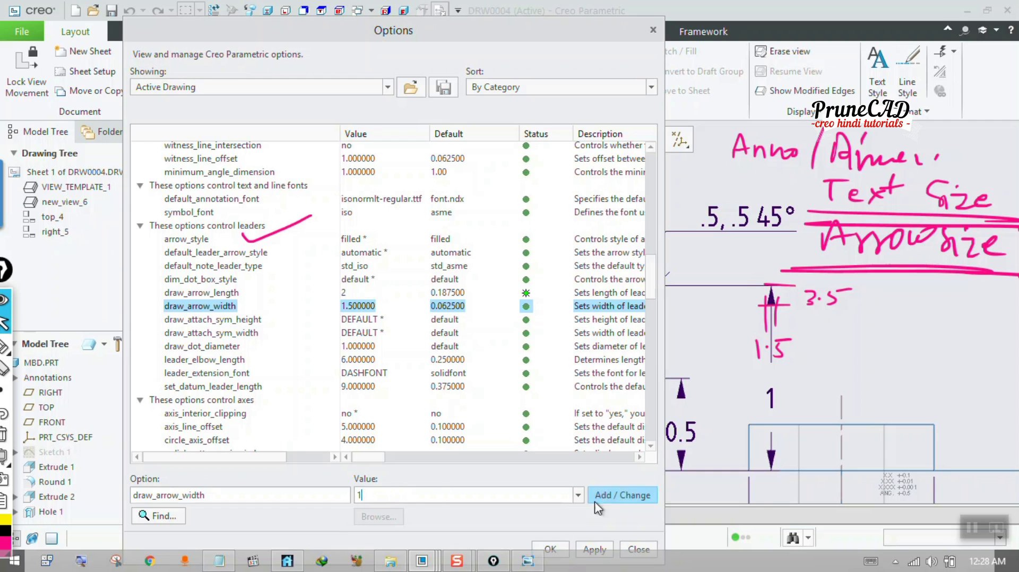
left_click(634, 495)
left_click(594, 549)
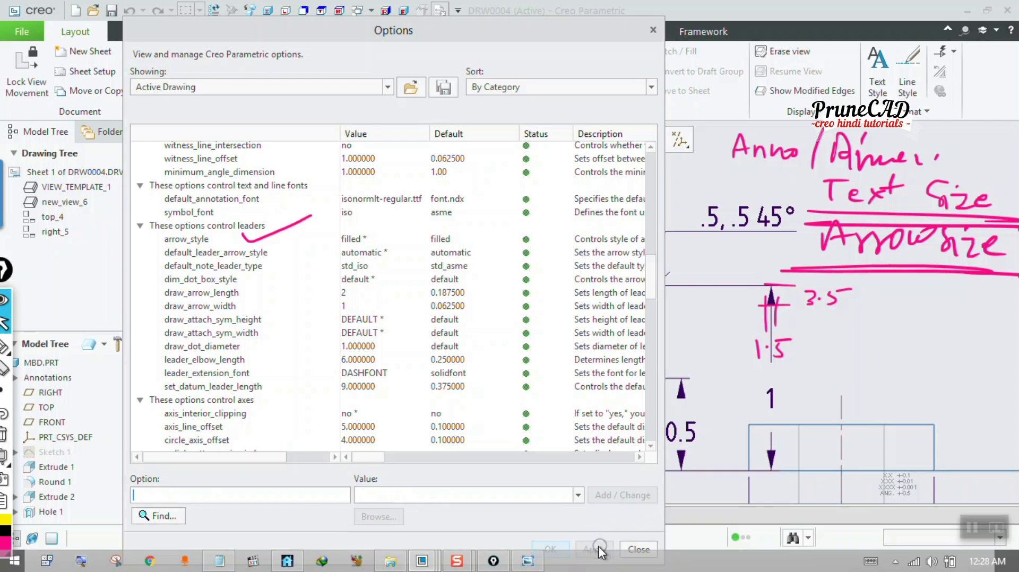
left_click(636, 551)
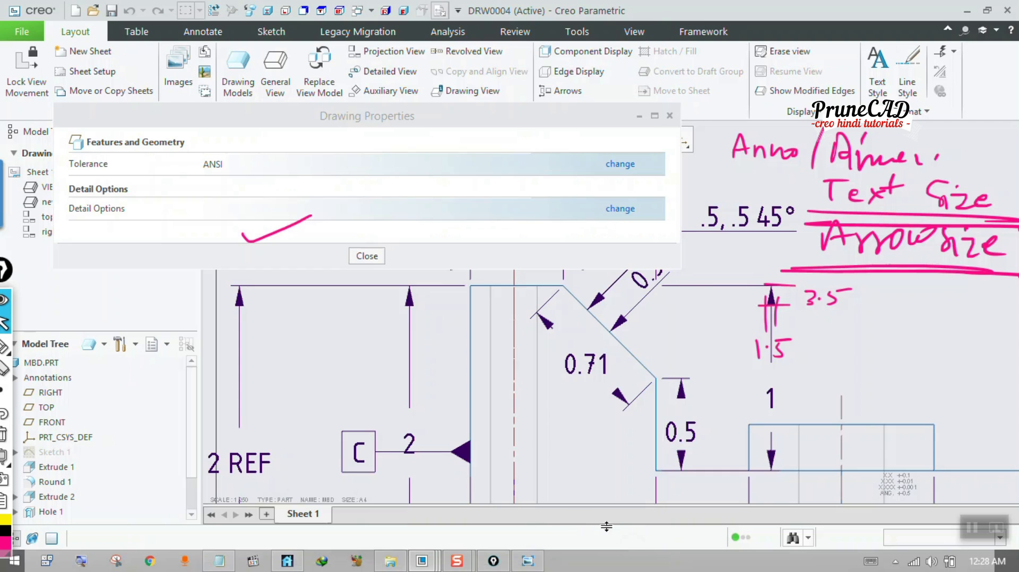
left_click(366, 256)
scroll(432, 247, "down", 2)
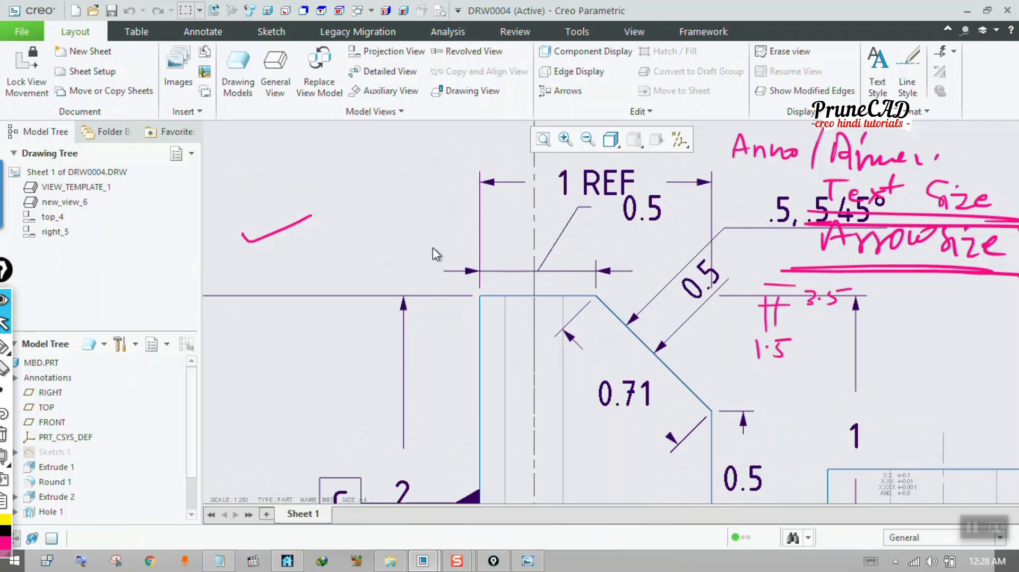
scroll(528, 285, "up", 2)
scroll(779, 326, "down", 2)
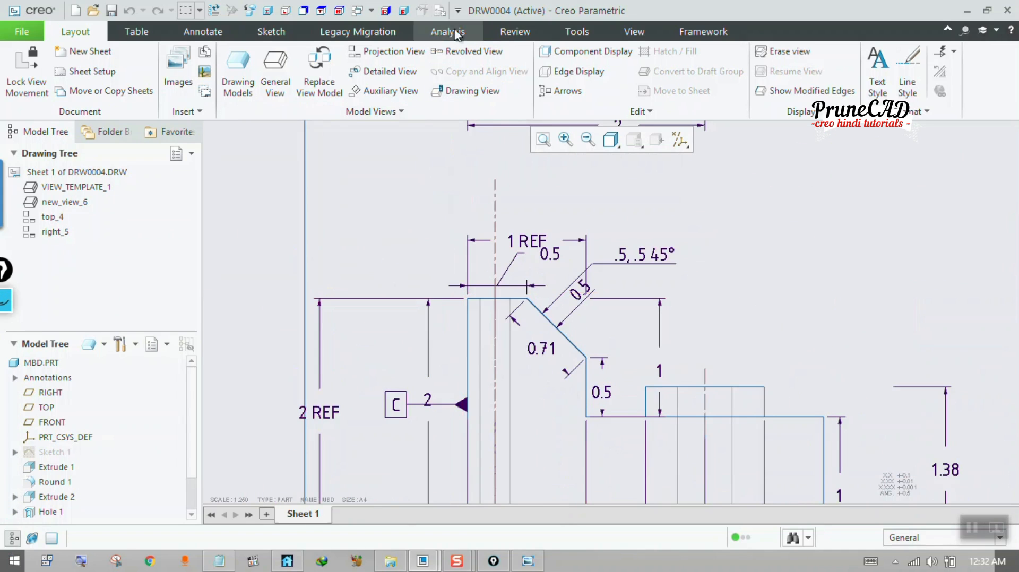
- Set the text_height drawing option to 10, apply it and inspect the dimension text across the views
left_click(440, 12)
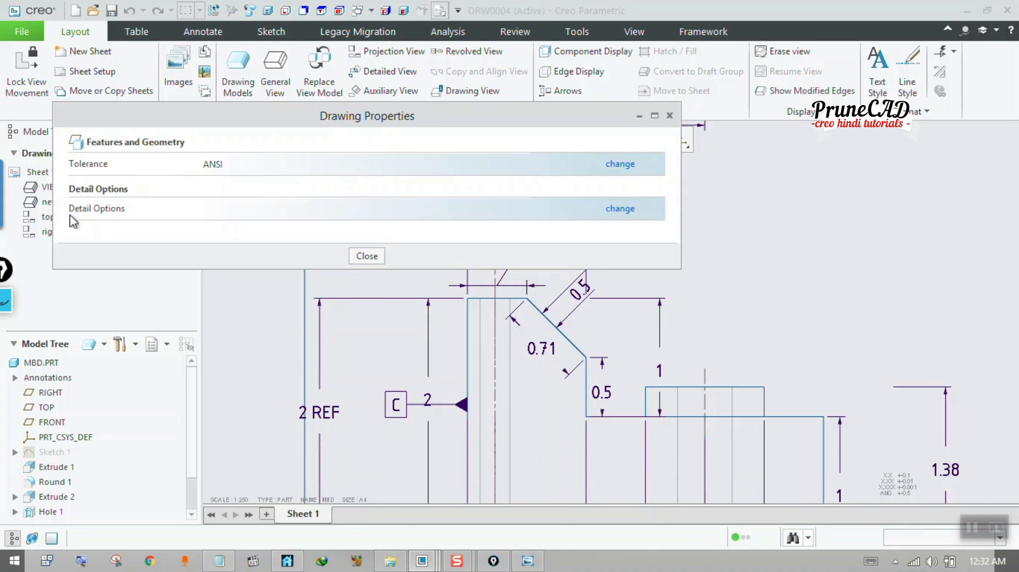
left_click(619, 208)
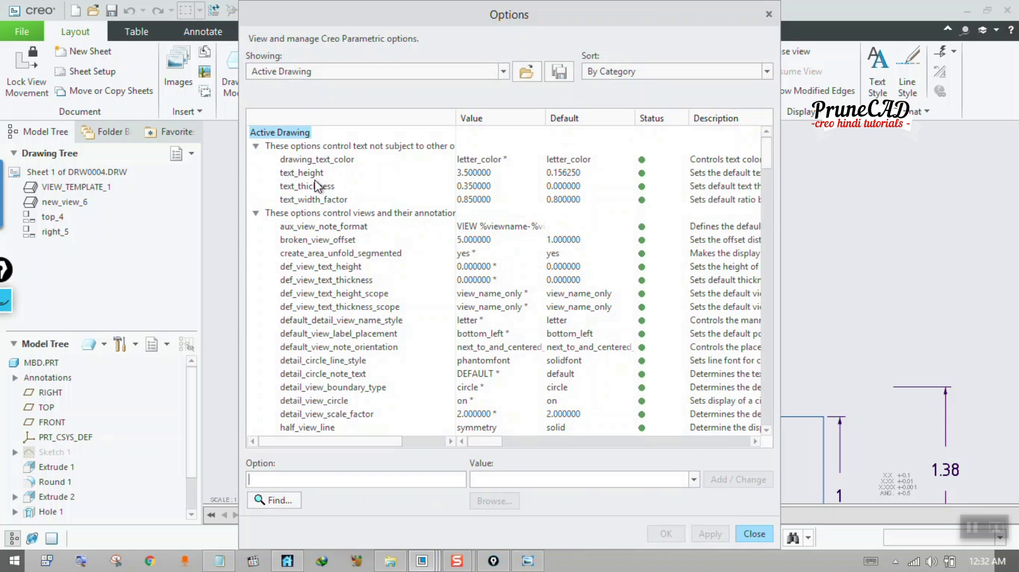
left_click(476, 175)
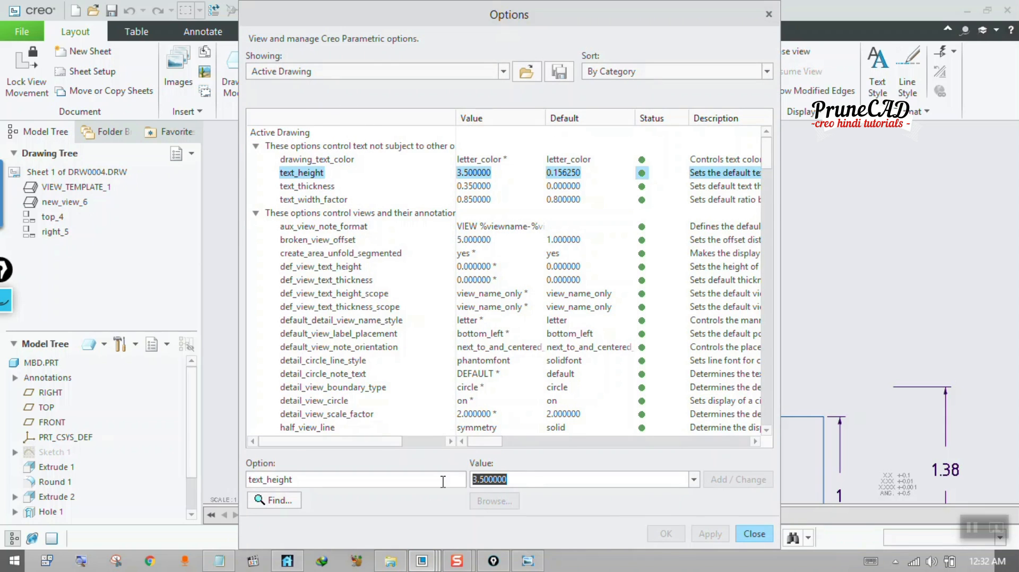
mouse_move(584, 15)
left_mouse_down()
mouse_move(349, 64)
mouse_move(326, 40)
left_mouse_up()
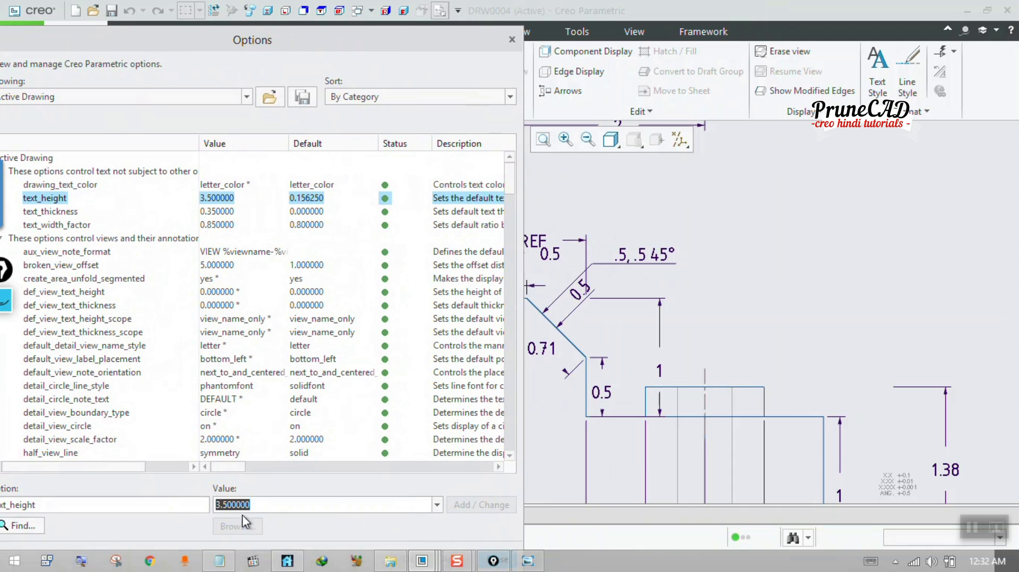
type("10")
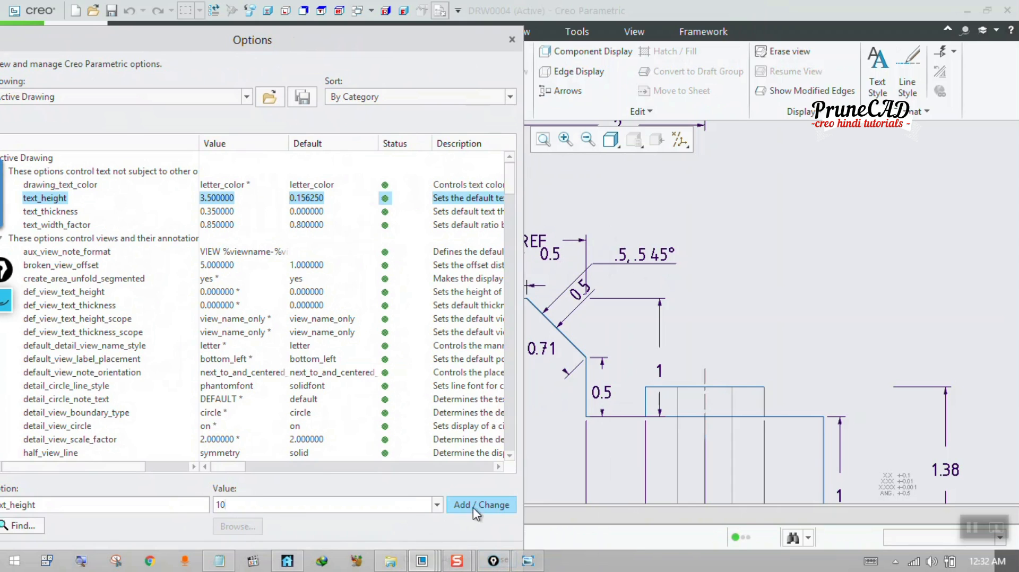
left_click(476, 510)
left_click_drag(449, 47, 455, 32)
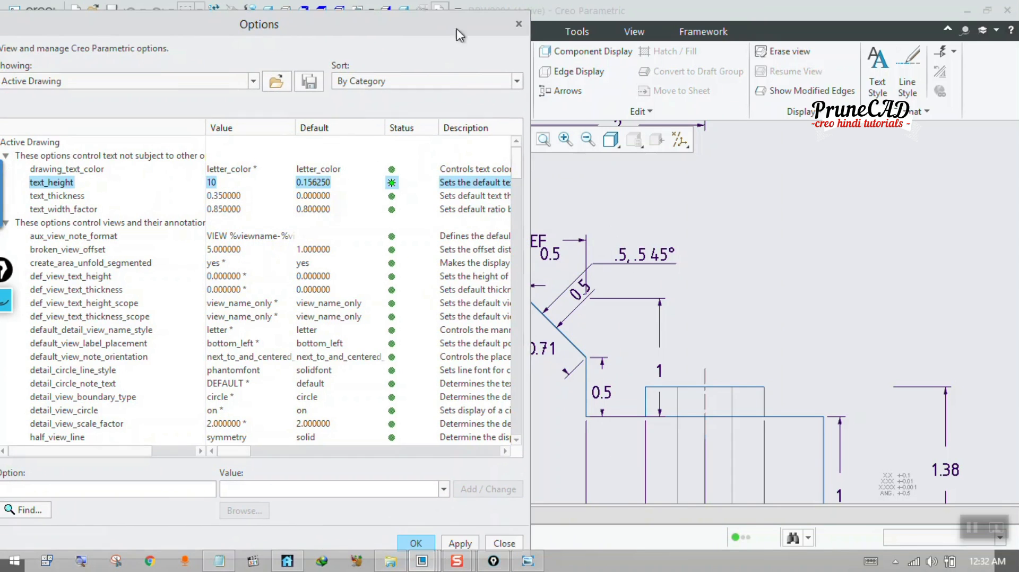
left_click(459, 544)
left_click(513, 543)
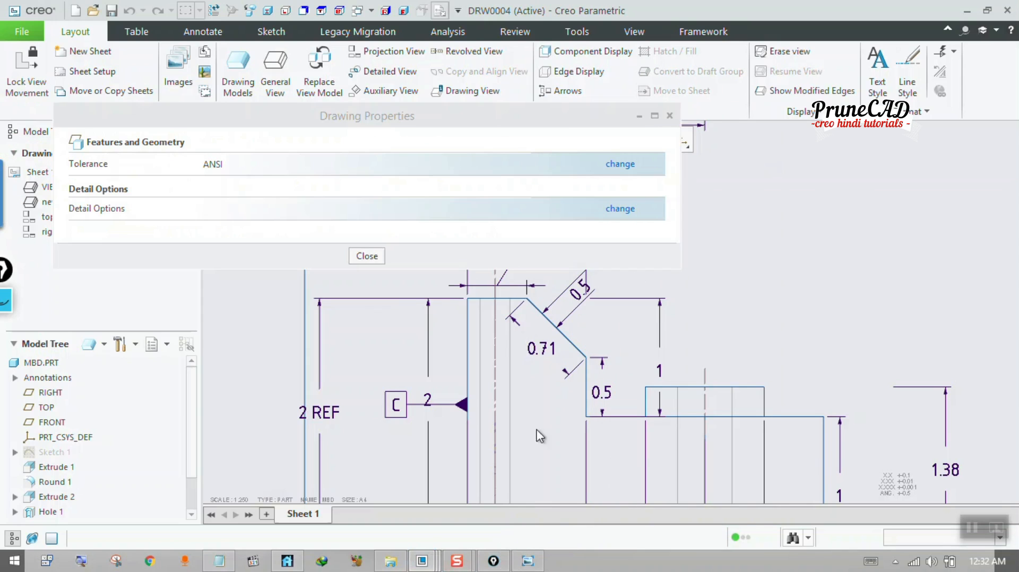
left_click(363, 255)
scroll(492, 293, "down", 1)
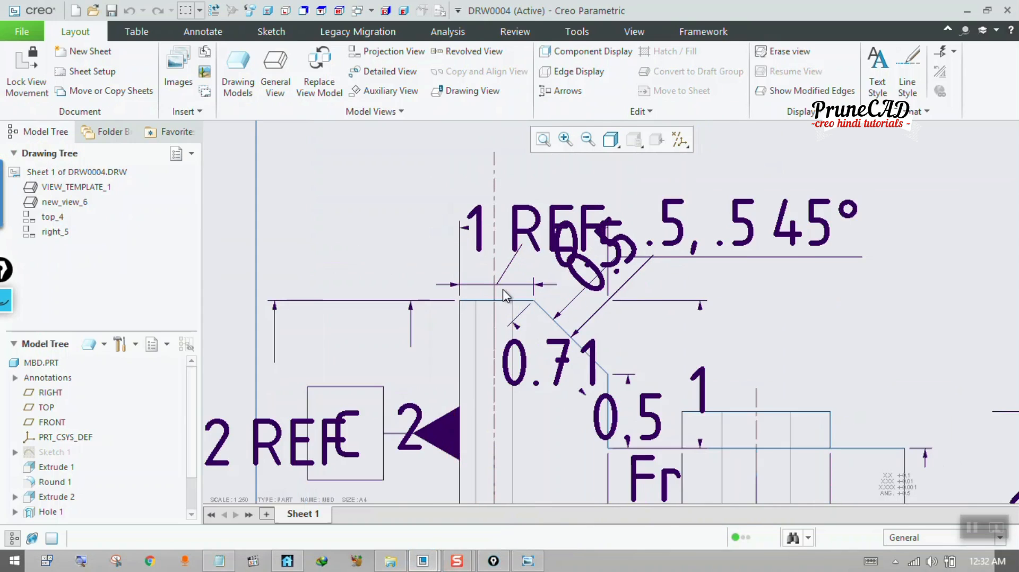
scroll(504, 292, "up", 3)
scroll(515, 268, "up", 1)
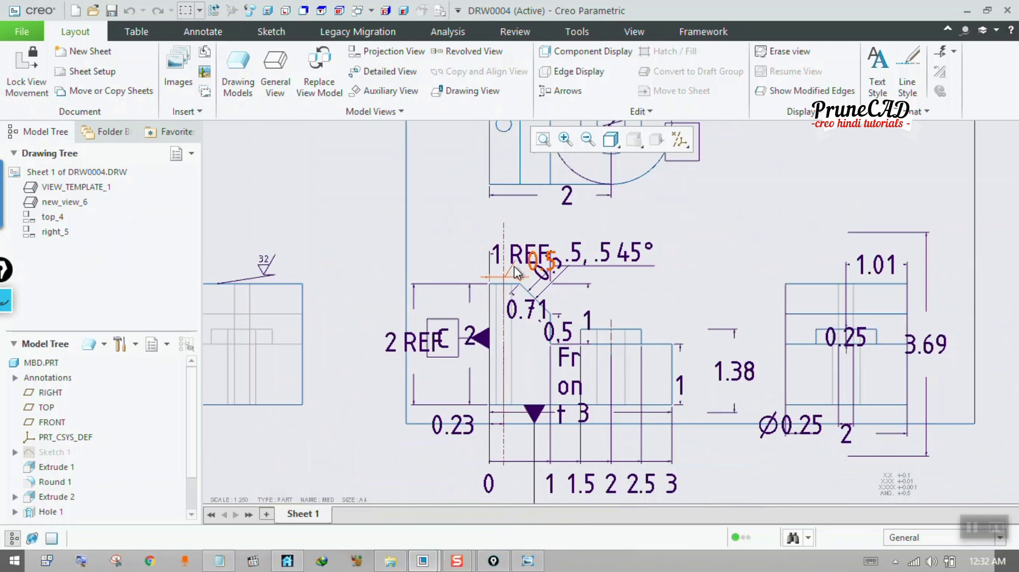
scroll(517, 274, "down", 2)
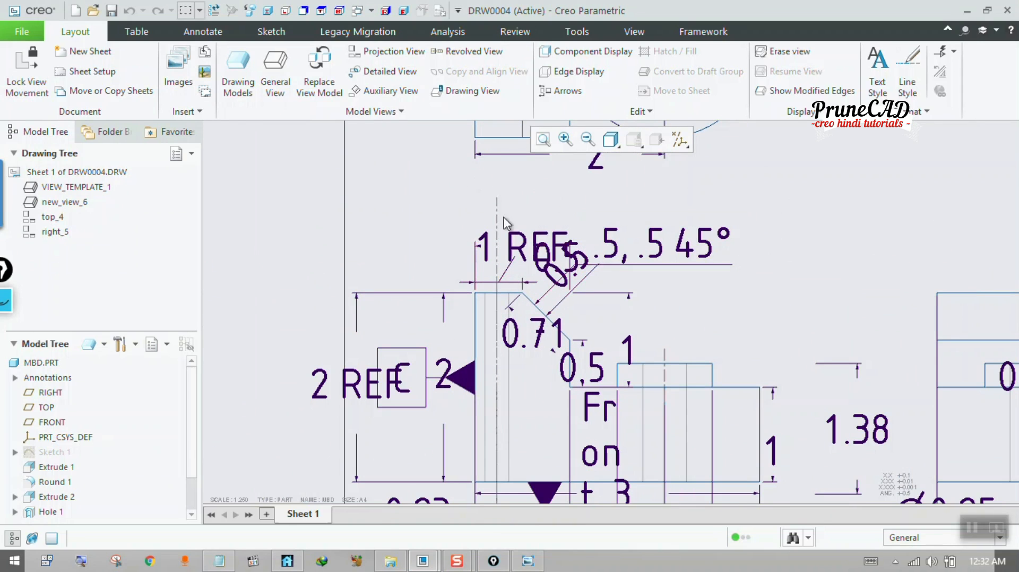
- Set the text_height drawing option to 3.5, apply it and return to the drawing
left_click(439, 10)
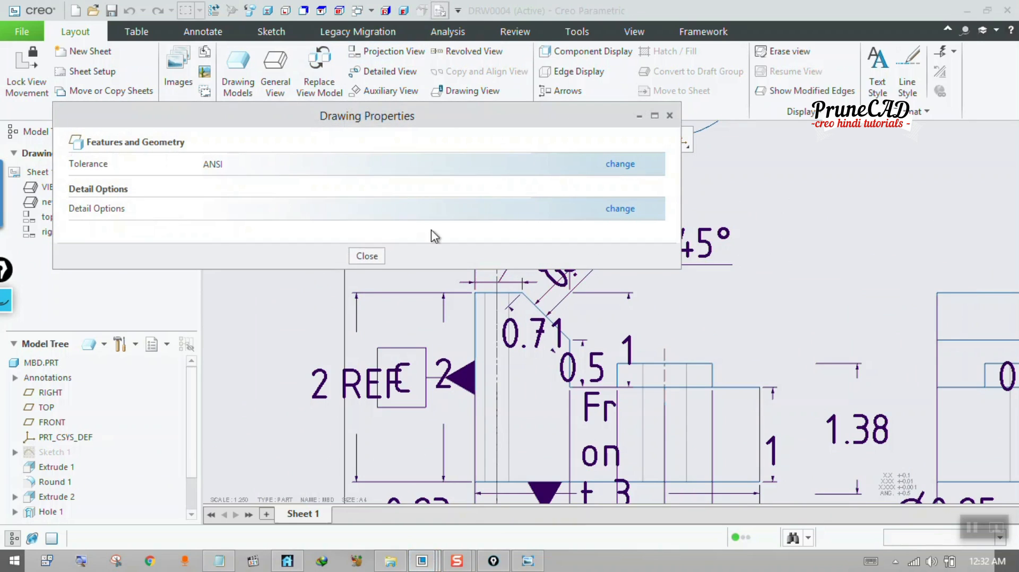
left_click(620, 209)
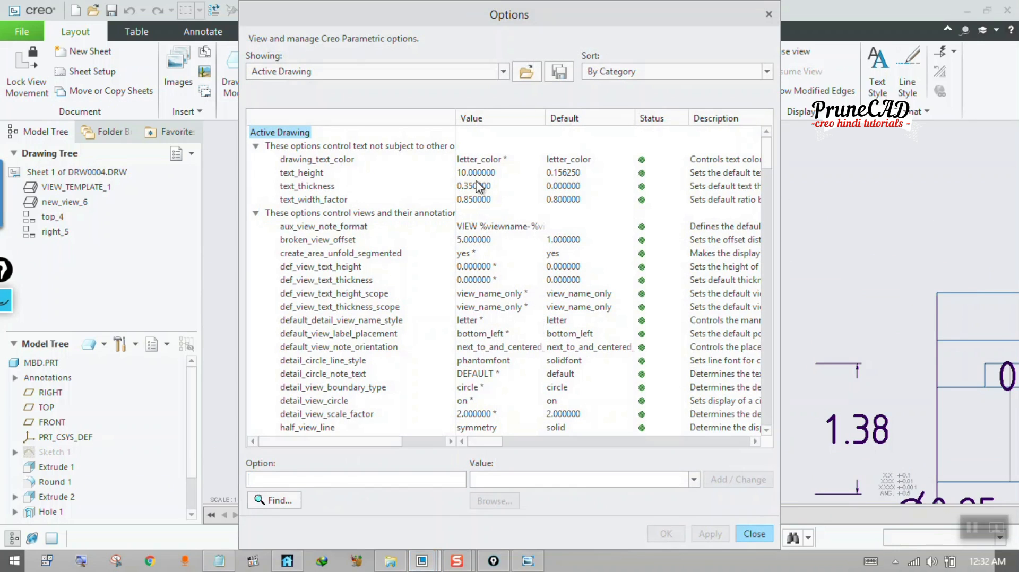
left_click(476, 185)
left_click(476, 173)
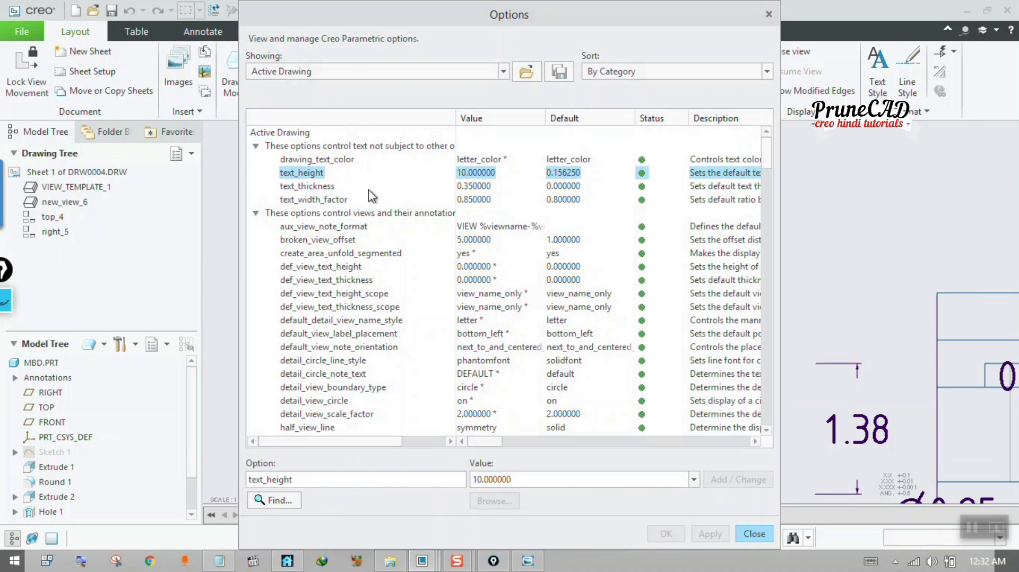
left_click(534, 480)
type("3.5")
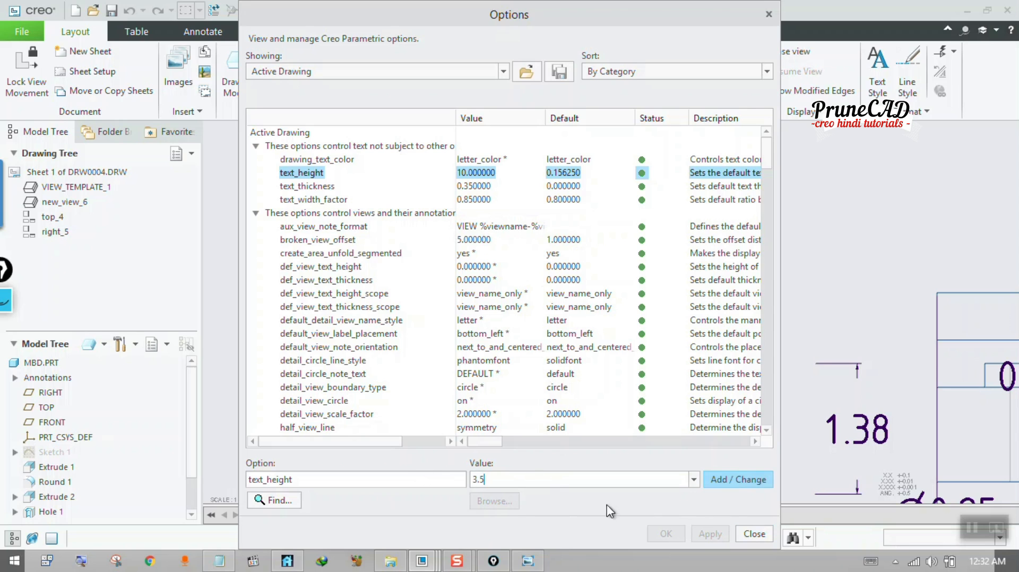
left_click(740, 481)
left_click(710, 534)
left_click(753, 534)
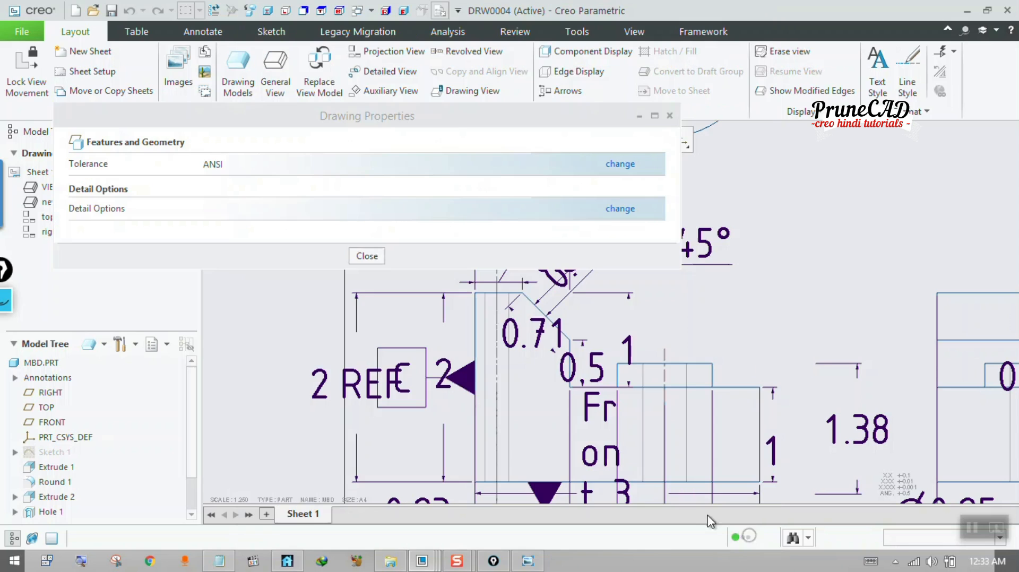
left_click(366, 255)
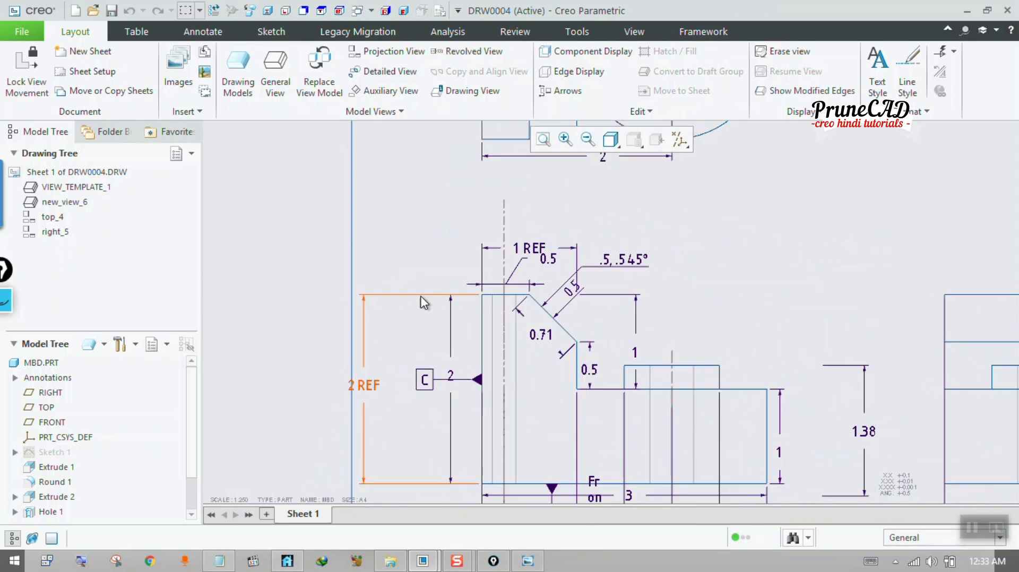
scroll(451, 297, "down", 1)
- Switch to Windows Photo Viewer and read the handwritten drafting questions on the next page, 4.jpg
left_click(527, 560)
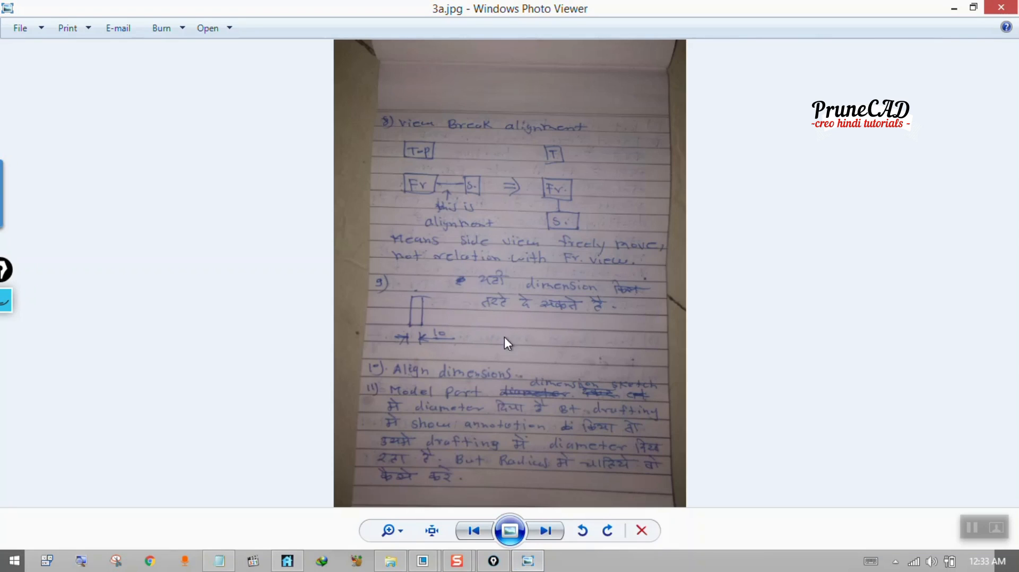
left_click(555, 535)
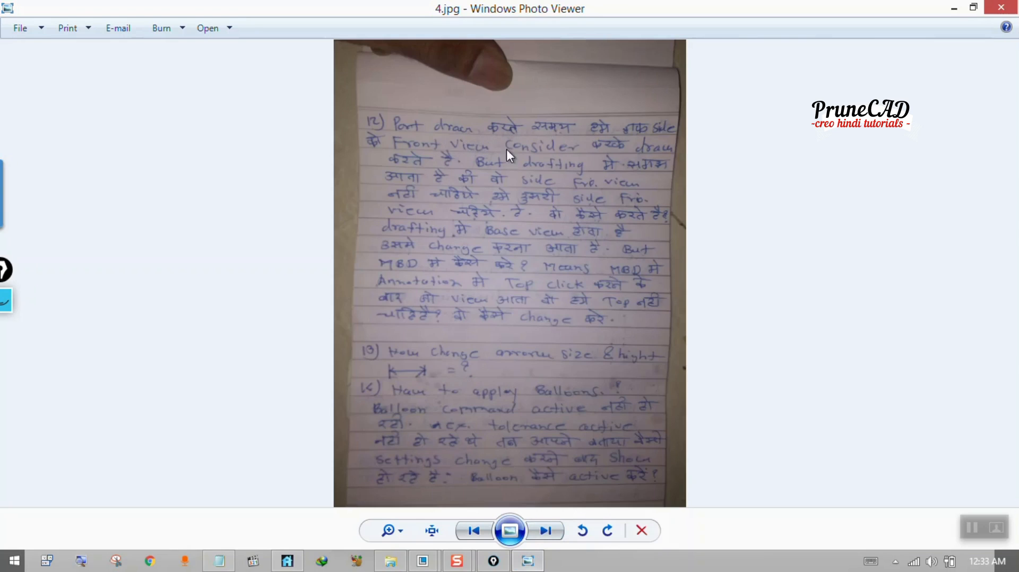
left_click(528, 561)
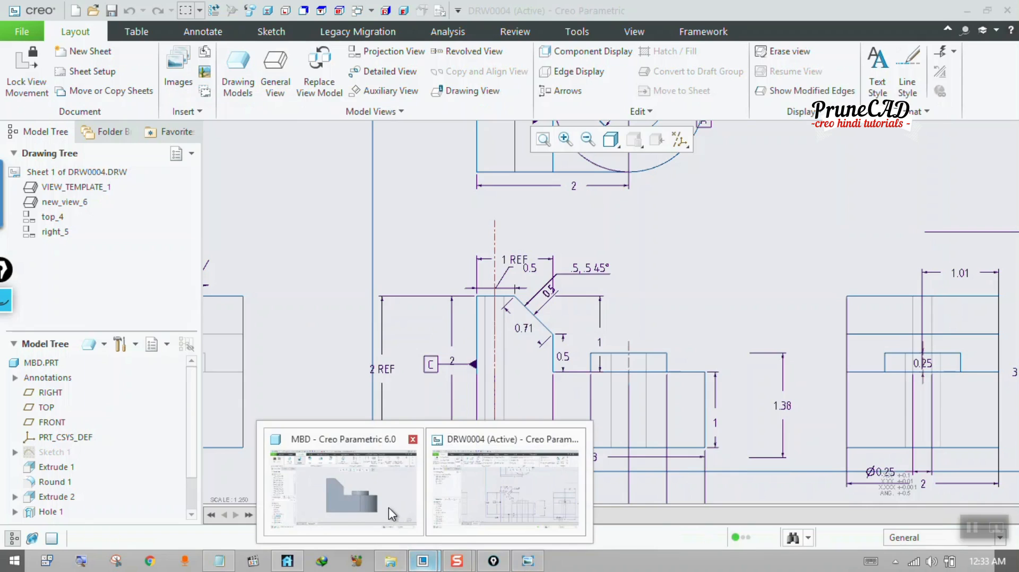
- Switch to the MBD part window, turn on the annotation display and activate the TOP annotation plane
left_click(389, 508)
left_click(692, 139)
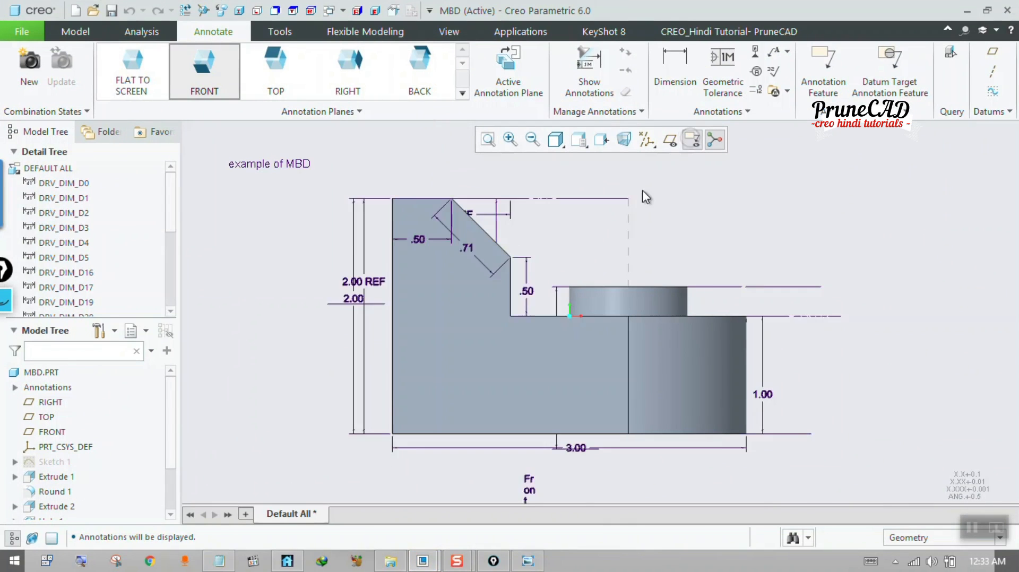
middle_click_drag(643, 192, 606, 231)
middle_click_drag(435, 332, 550, 289)
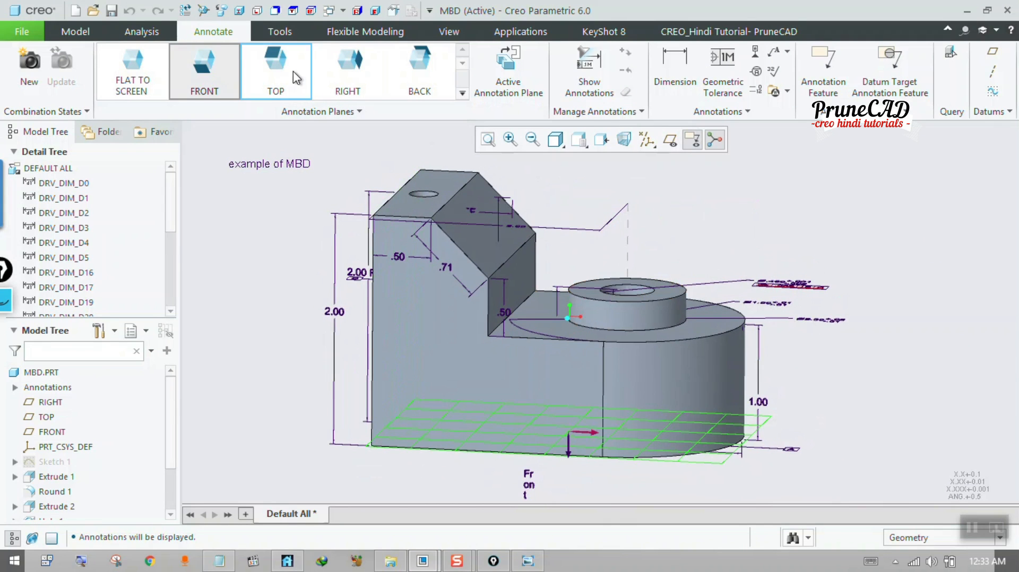
left_click(285, 96)
left_click(281, 85)
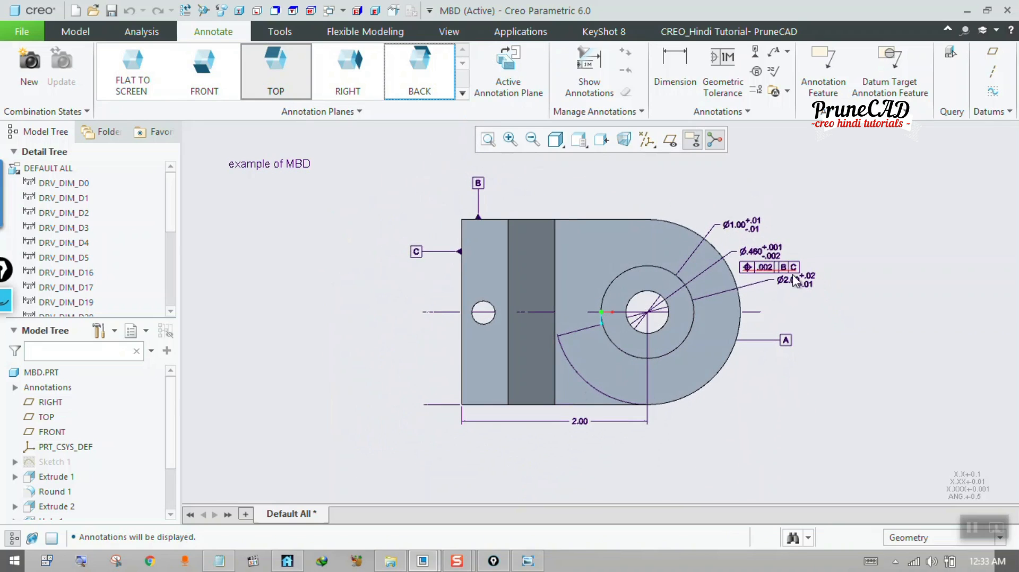
- Return to drawing DRW0004 and show model dimension d2 in the top_4 view with Show Model Annotations
left_click(968, 10)
middle_click_drag(576, 339, 539, 455)
middle_click_drag(591, 332, 553, 420)
middle_click_drag(545, 306, 537, 324)
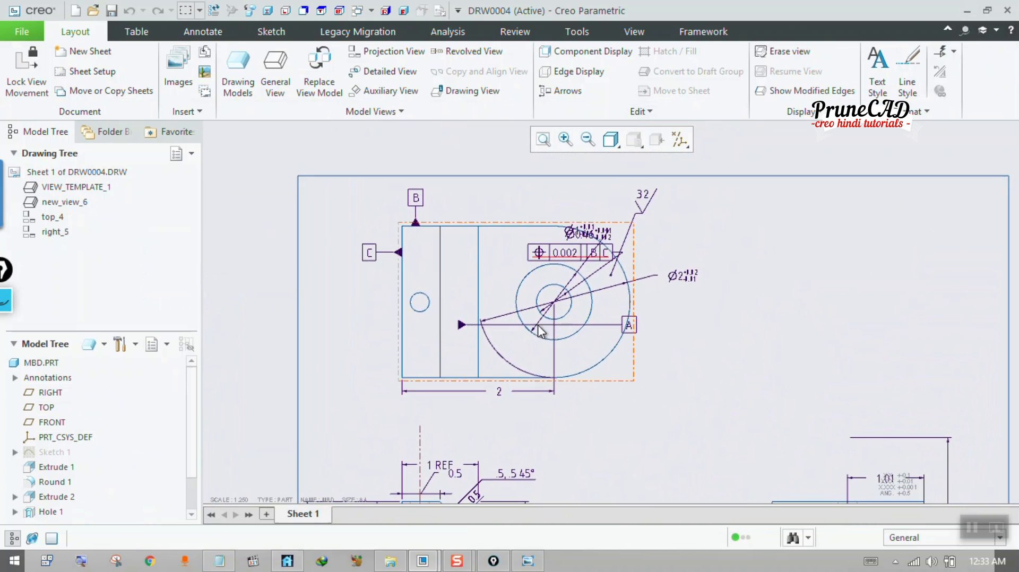
left_click(480, 261)
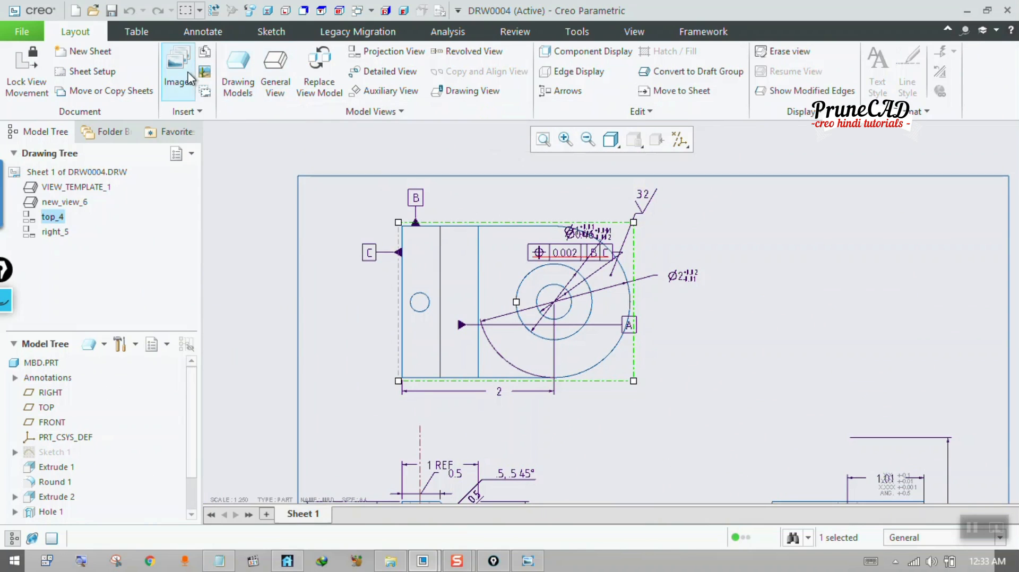
left_click(202, 31)
left_click(176, 89)
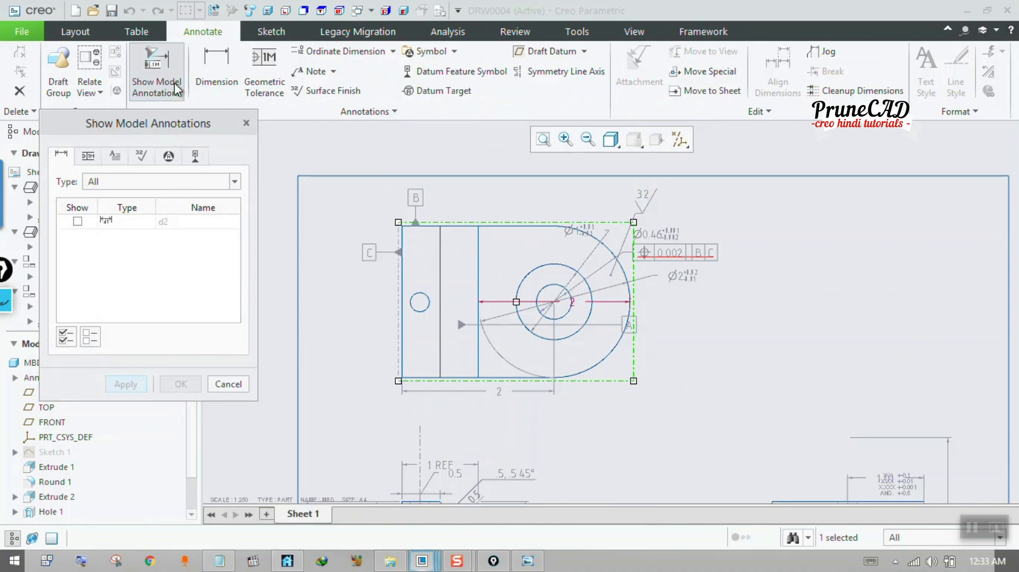
left_click_drag(114, 122, 821, 132)
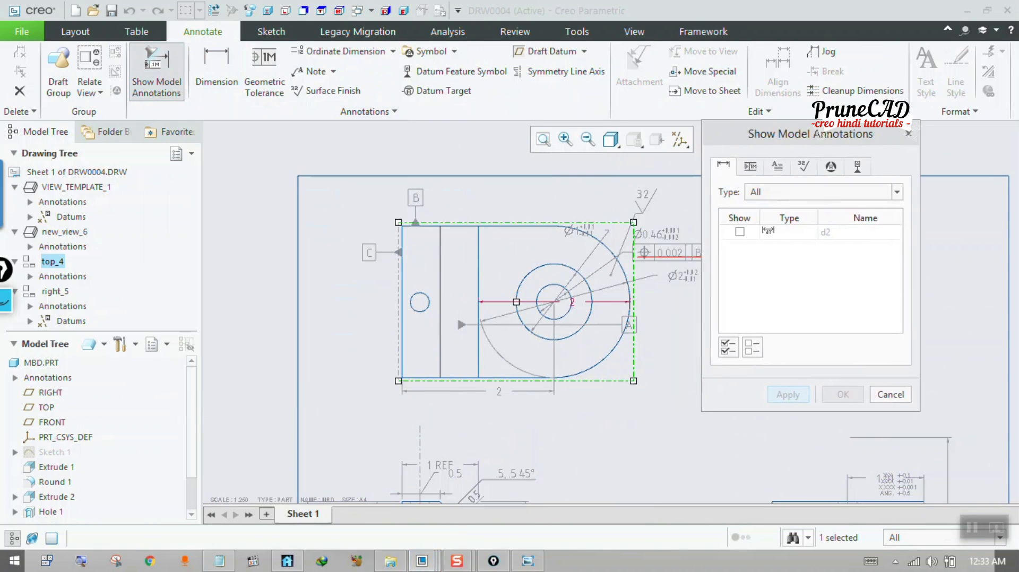
left_click(740, 232)
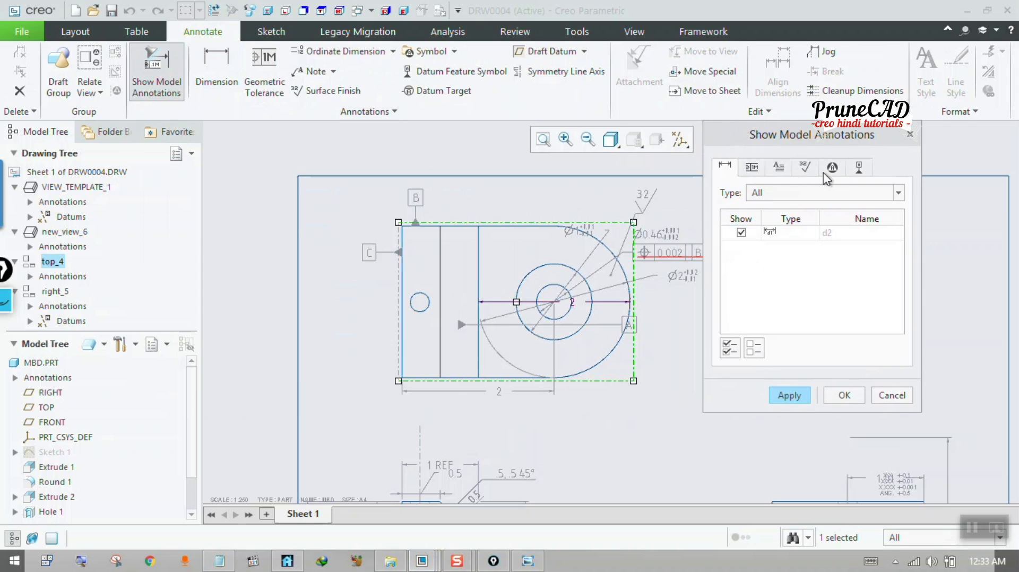
left_click(790, 395)
left_click(902, 397)
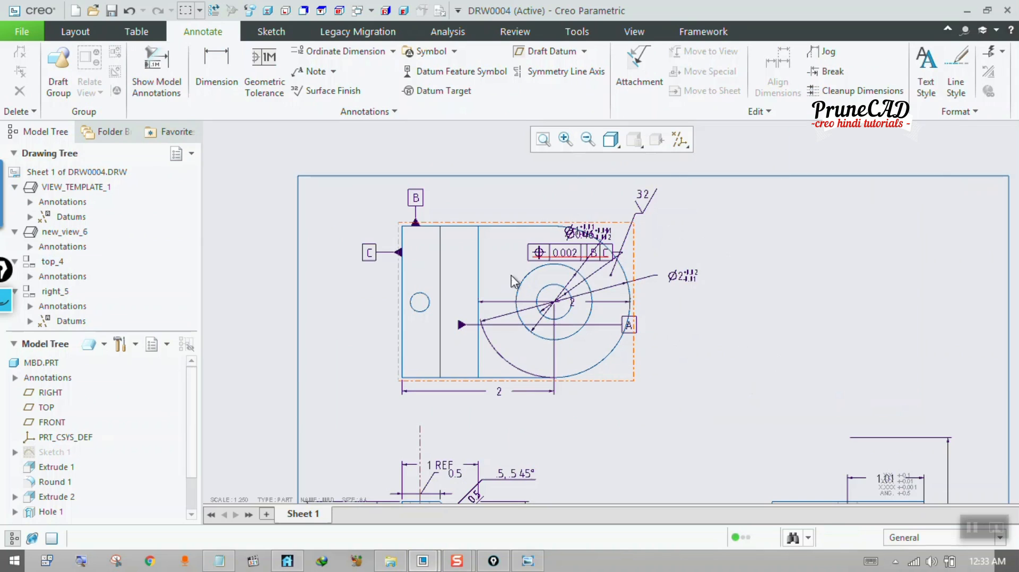
- Switch to Windows Photo Viewer, go to page 5.jpg and mark the circle radius question and the drafting sheet template line, clearing each markup
left_click(528, 561)
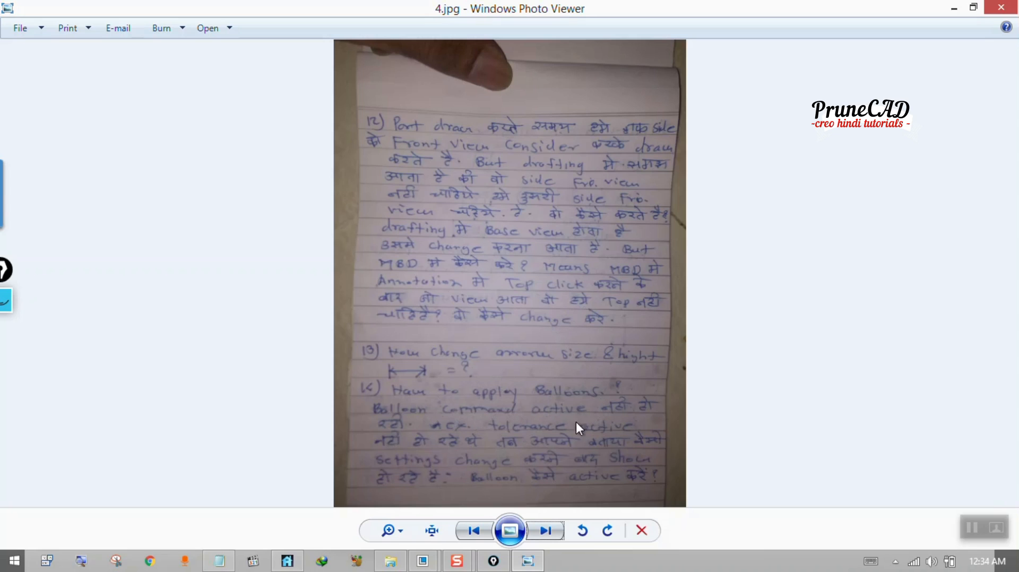
left_click(546, 529)
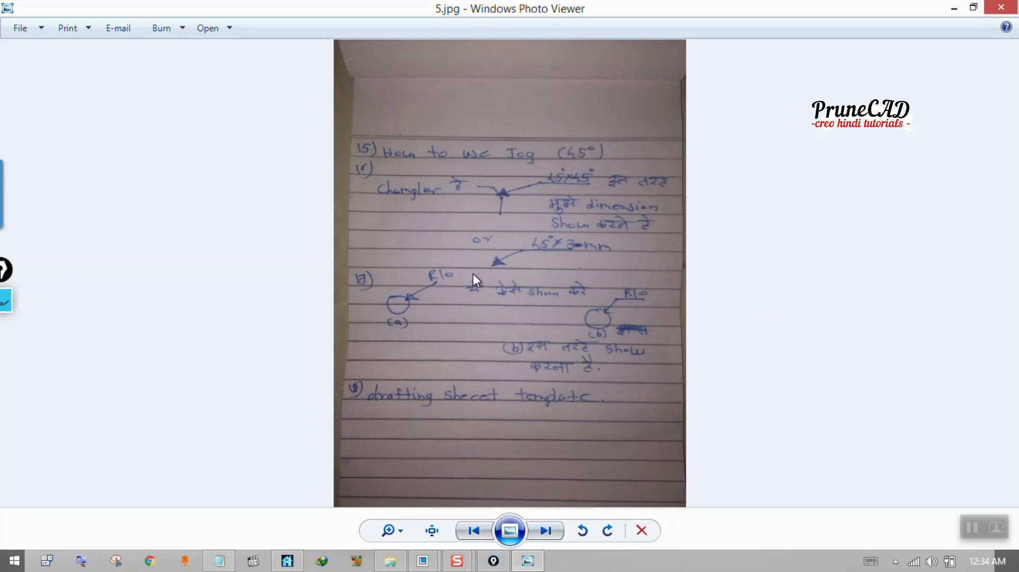
left_click_drag(427, 295, 446, 282)
left_click_drag(637, 305, 657, 297)
mouse_move(377, 277)
left_mouse_down()
mouse_move(623, 264)
mouse_move(375, 278)
left_mouse_up()
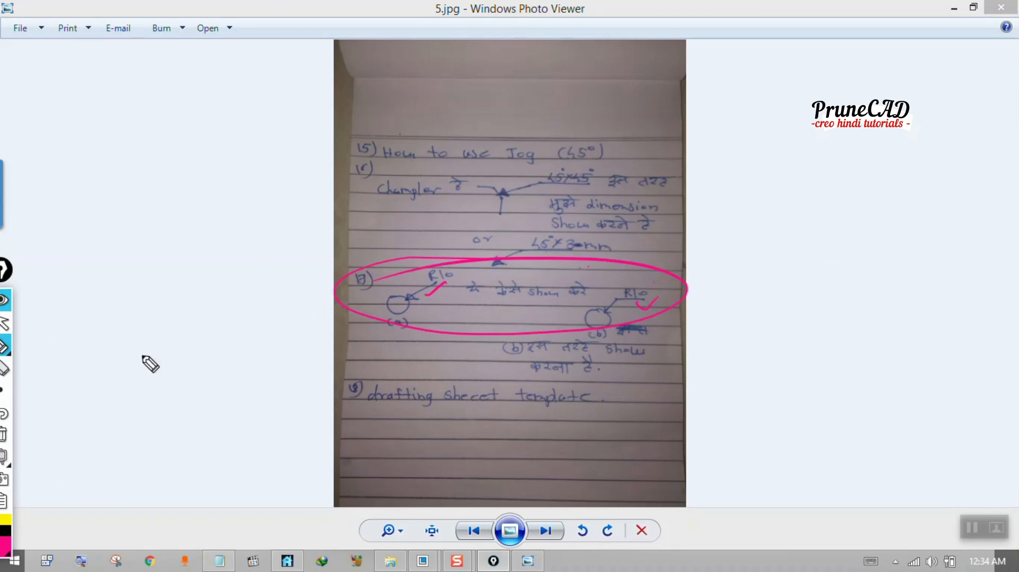
left_click(4, 434)
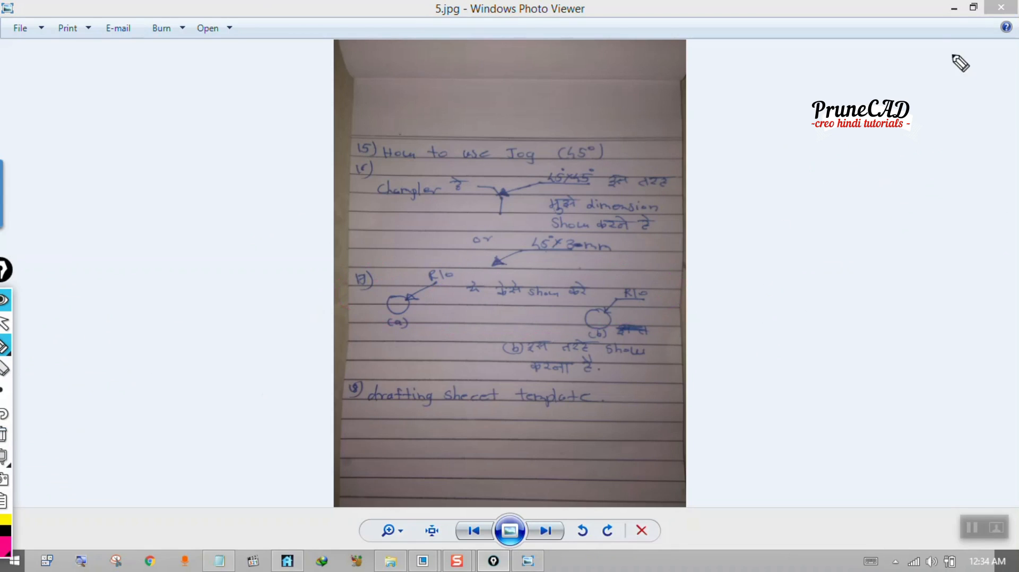
mouse_move(504, 408)
left_mouse_down()
mouse_move(533, 423)
mouse_move(580, 379)
left_mouse_up()
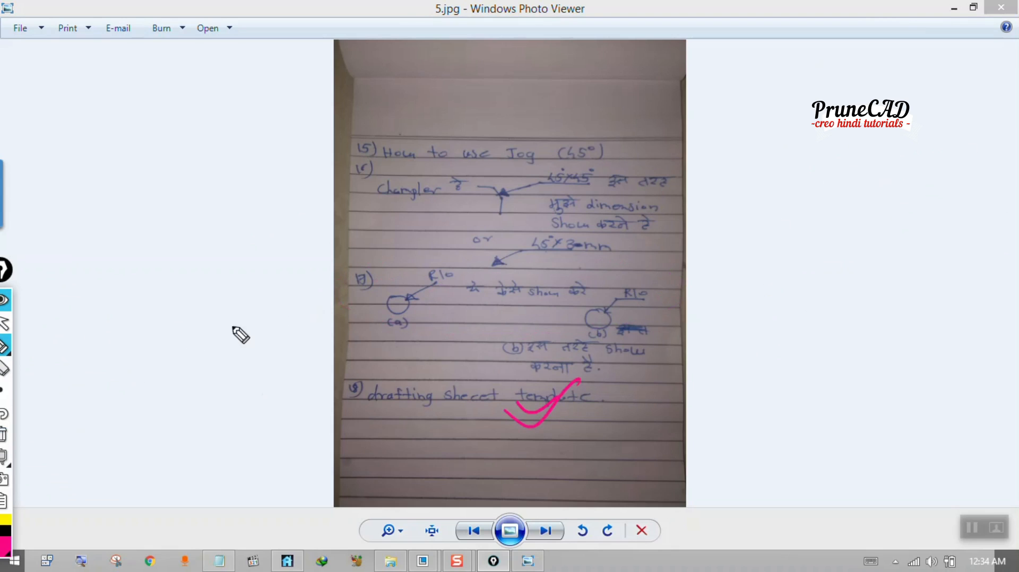
left_click(5, 301)
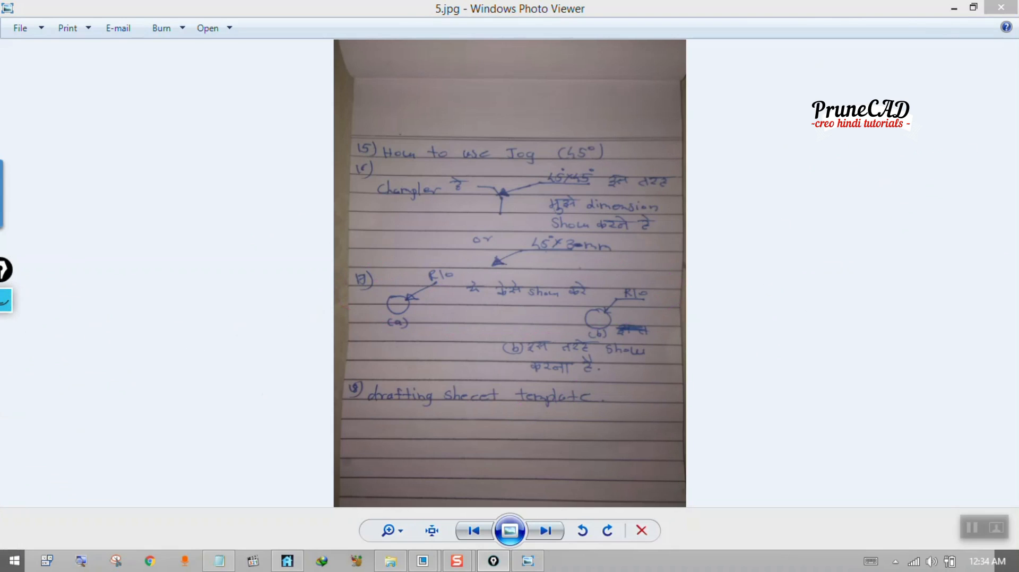
- Return to drawing DRW0004 and remove the Ø2 diameter dimension from the top view
left_click(950, 9)
scroll(656, 249, "up", 3)
scroll(657, 249, "down", 2)
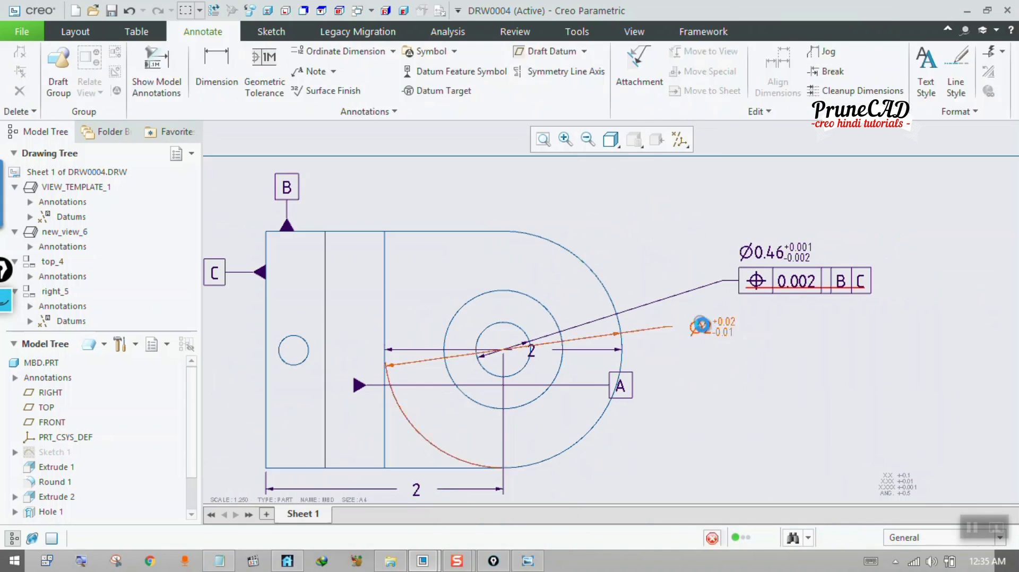
left_click(620, 313)
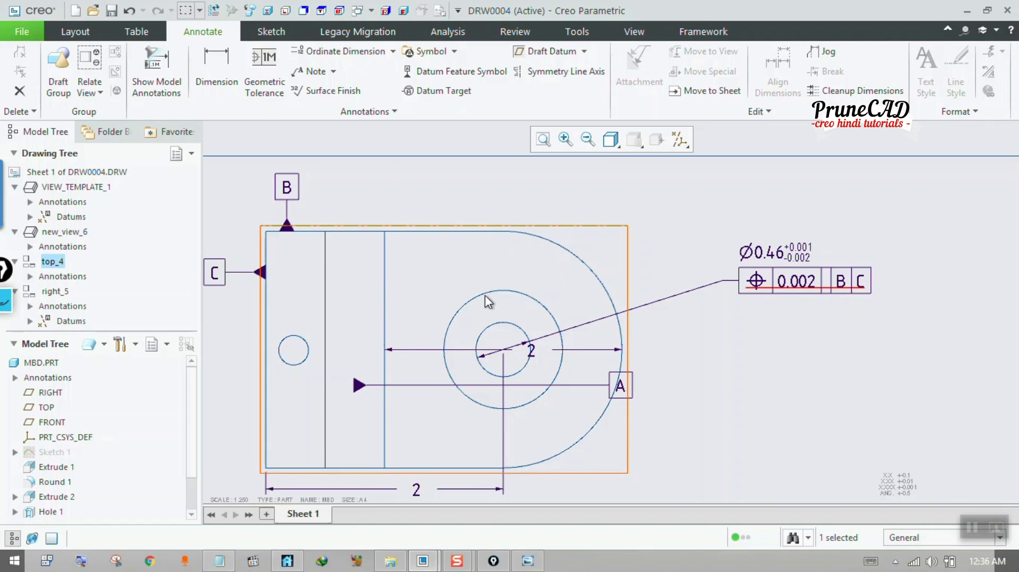
- Dimension the larger circle around the central hole in the top view, place the text outside the part and set the orientation to Diameter
left_click(223, 85)
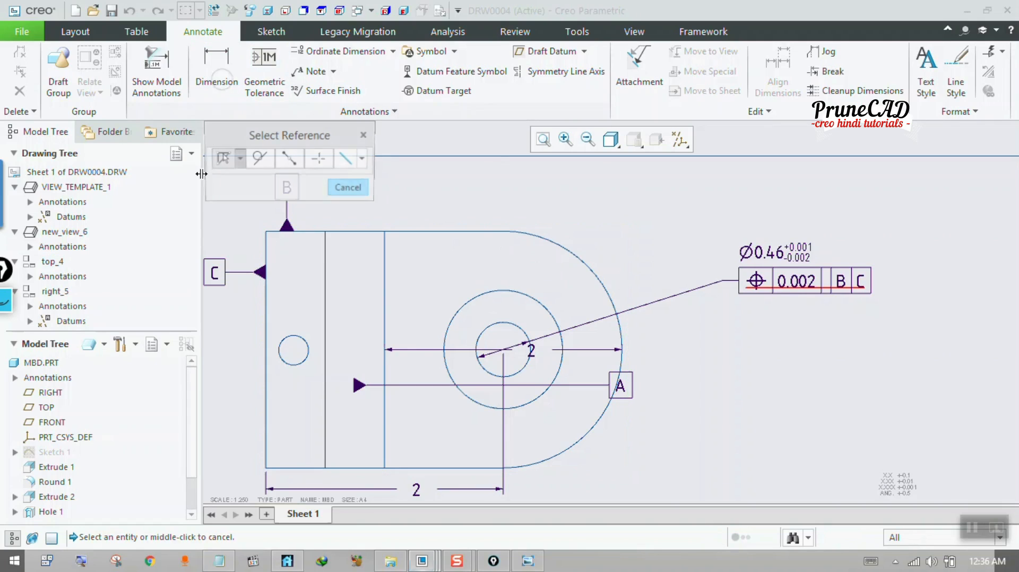
left_click(229, 165)
left_click(222, 225)
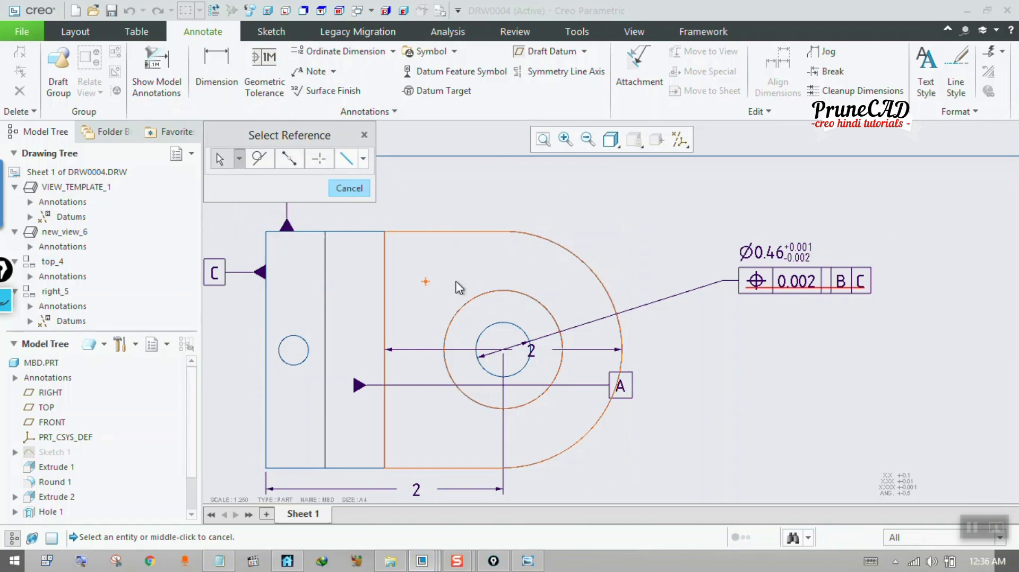
left_click(529, 303)
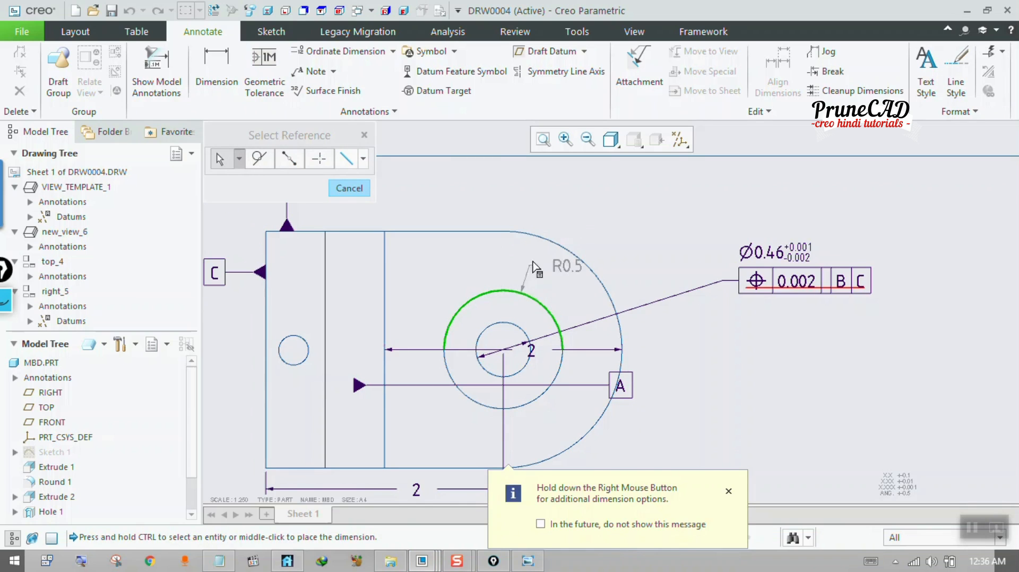
middle_click(593, 231)
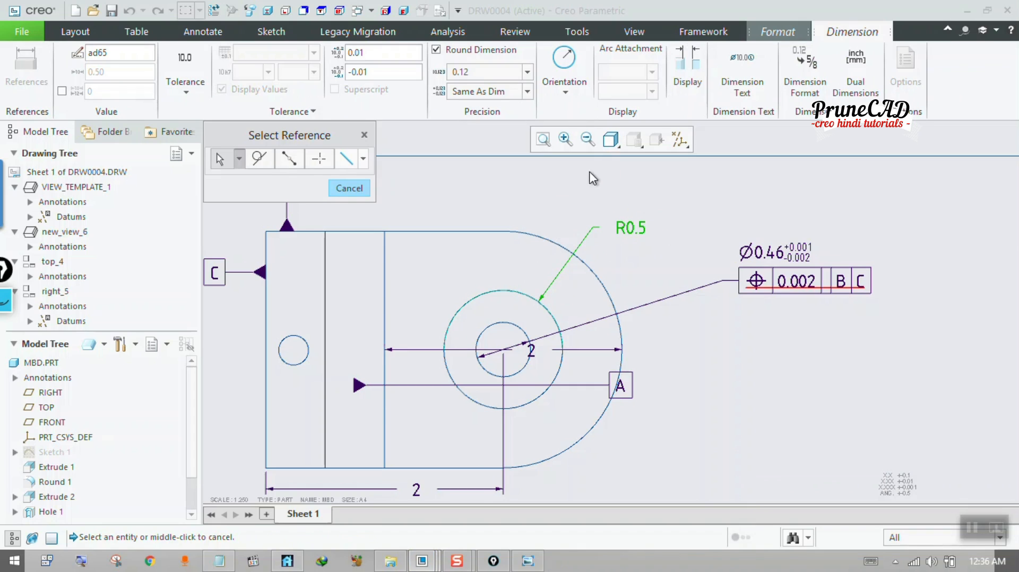
left_click(565, 93)
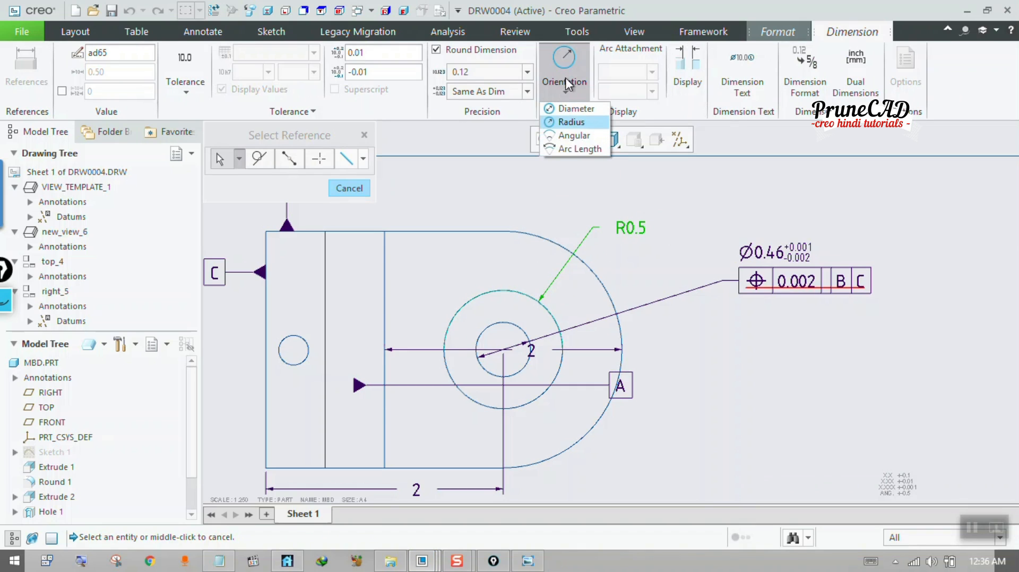
left_click(576, 109)
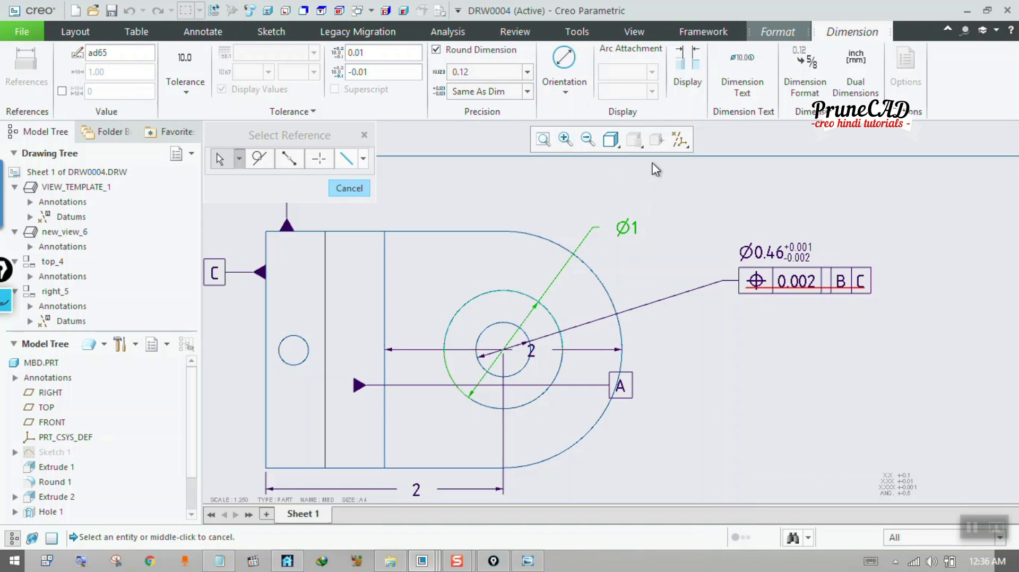
- Try the Linear and Center Leader configurations on the circle's diameter dimension, restore Leader and move the text back outside the part
left_click(686, 85)
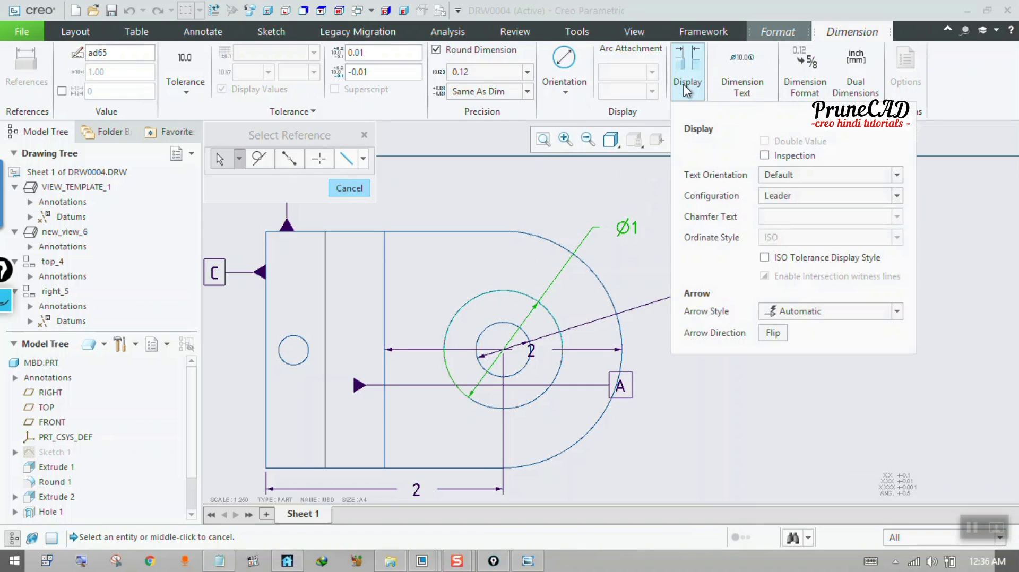
left_click(797, 175)
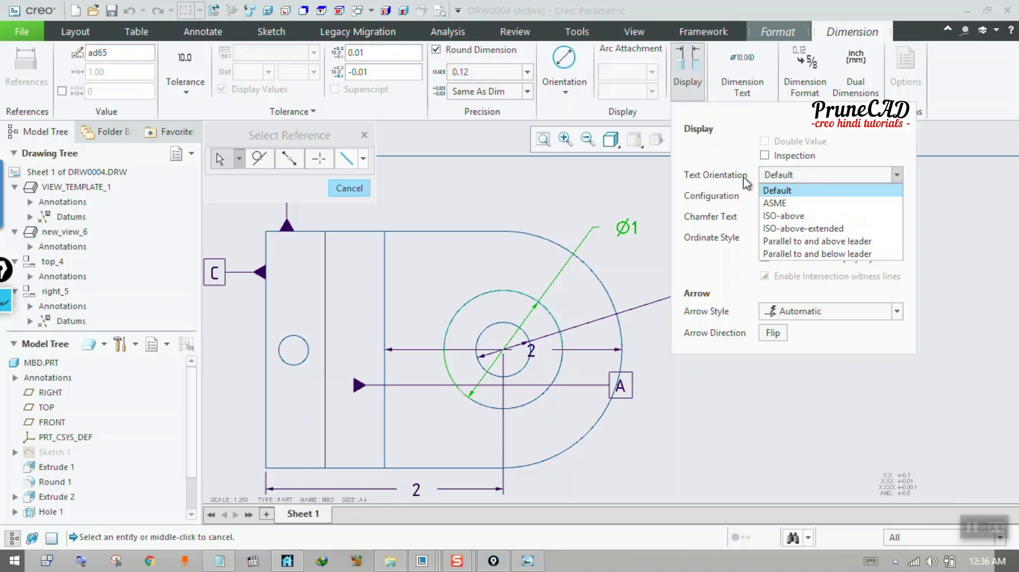
left_click(726, 275)
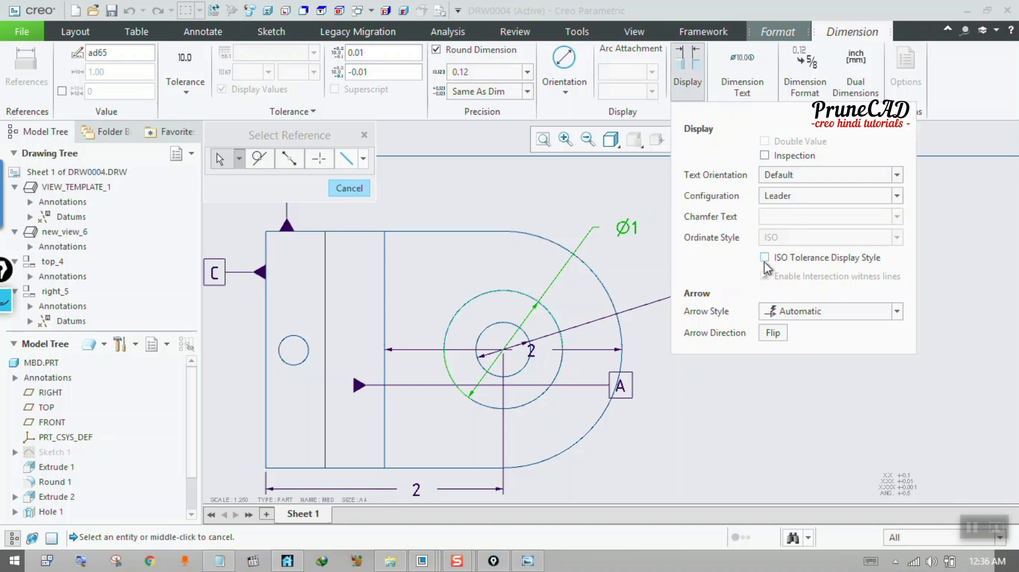
left_click(788, 195)
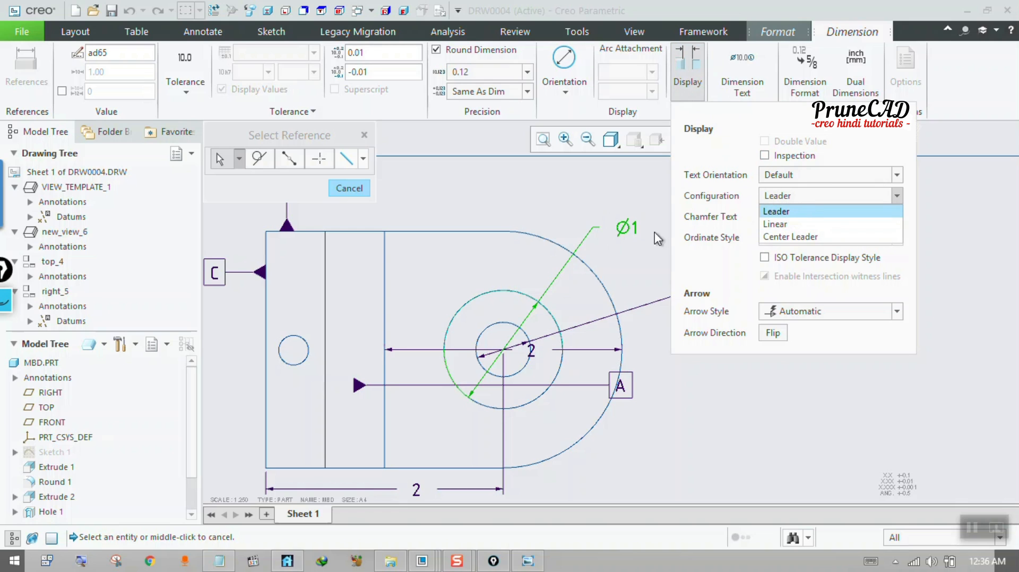
left_click(778, 225)
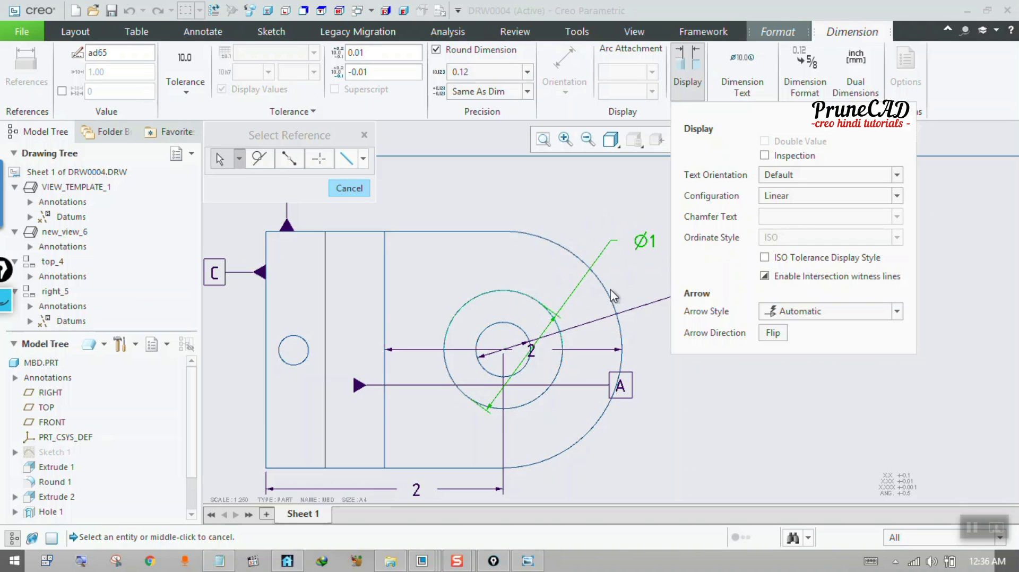
left_click(780, 197)
left_click(792, 236)
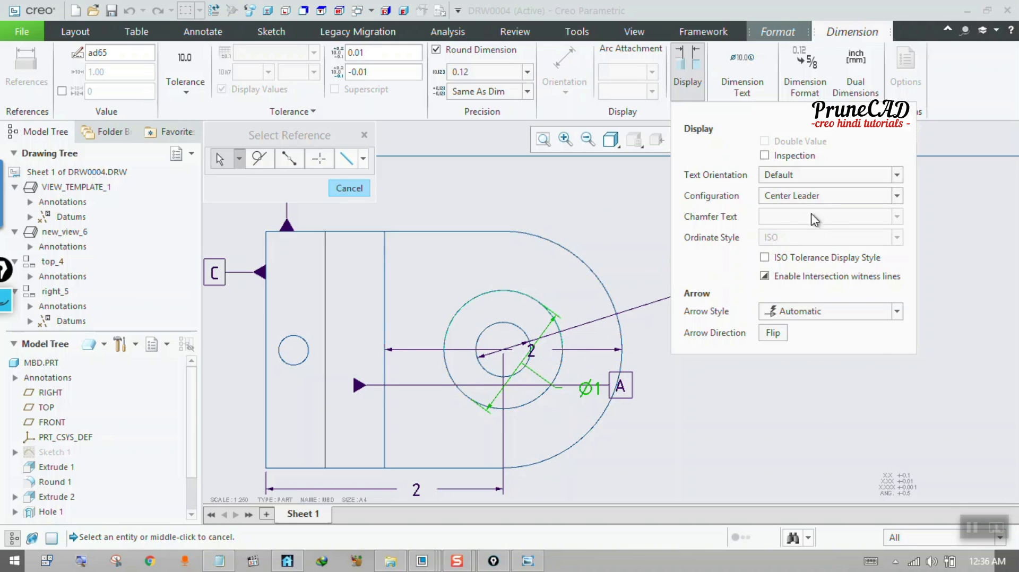
left_click(813, 197)
left_click(795, 212)
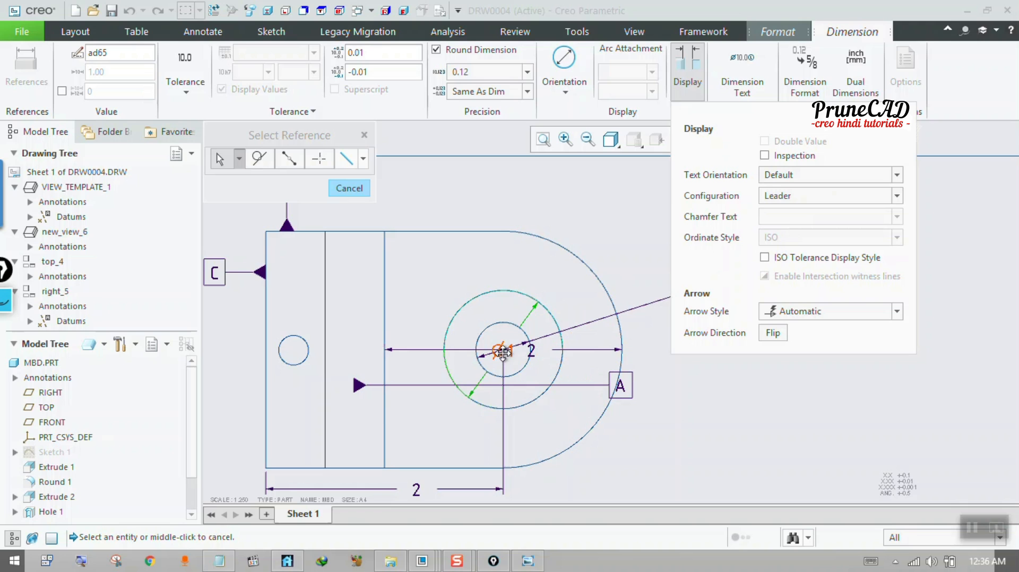
left_click_drag(501, 350, 604, 211)
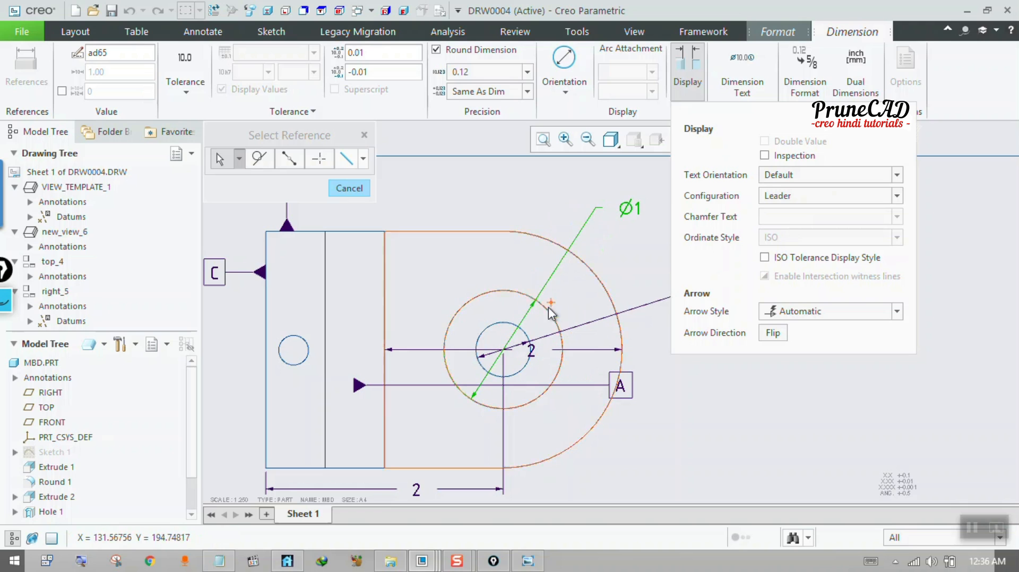
- Set the circle's diameter dimension text orientation to ISO-above-extended and flip its arrows until a single arrow points at the circle from outside
left_click(812, 175)
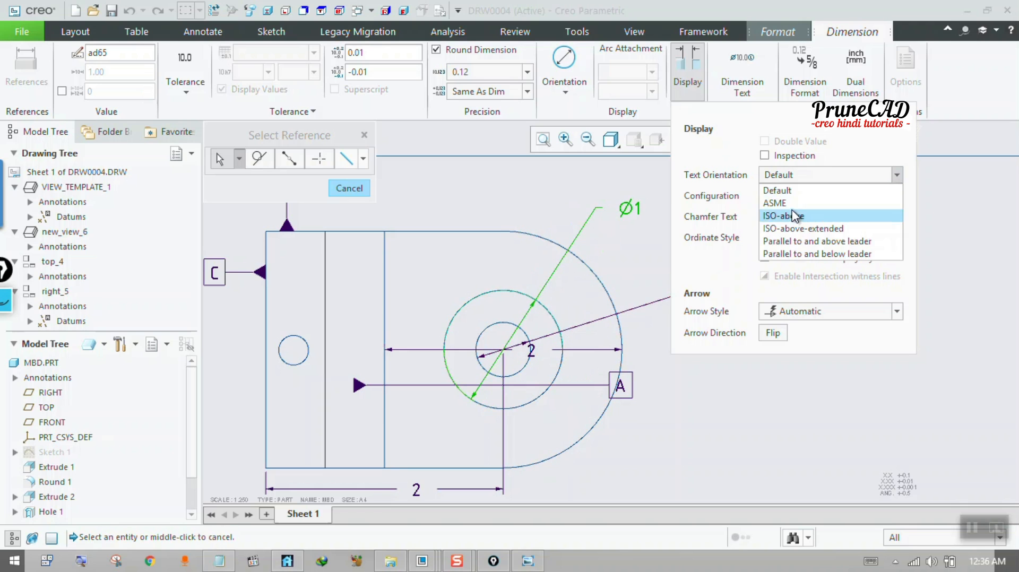
left_click(789, 202)
left_click(796, 176)
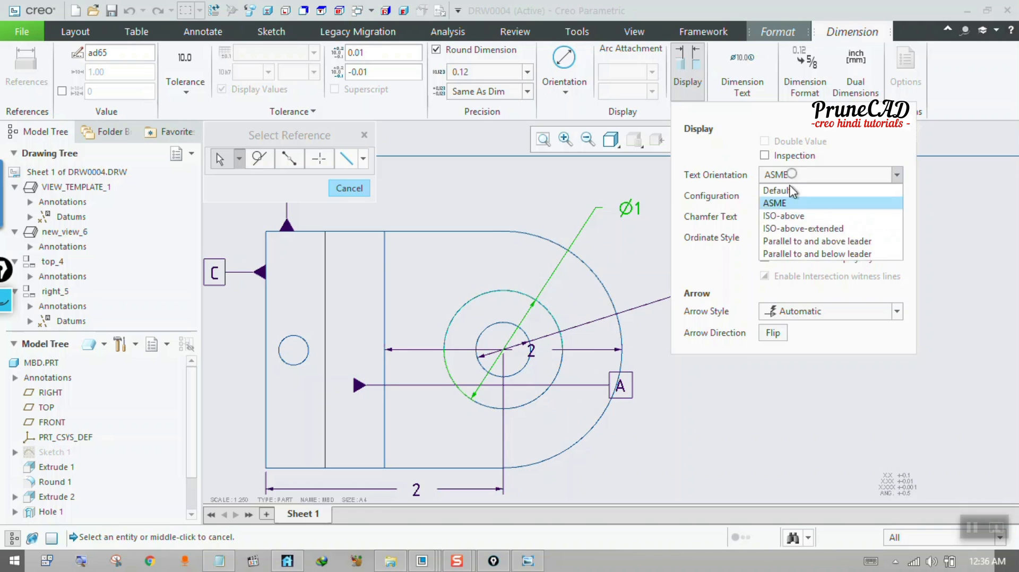
left_click(799, 227)
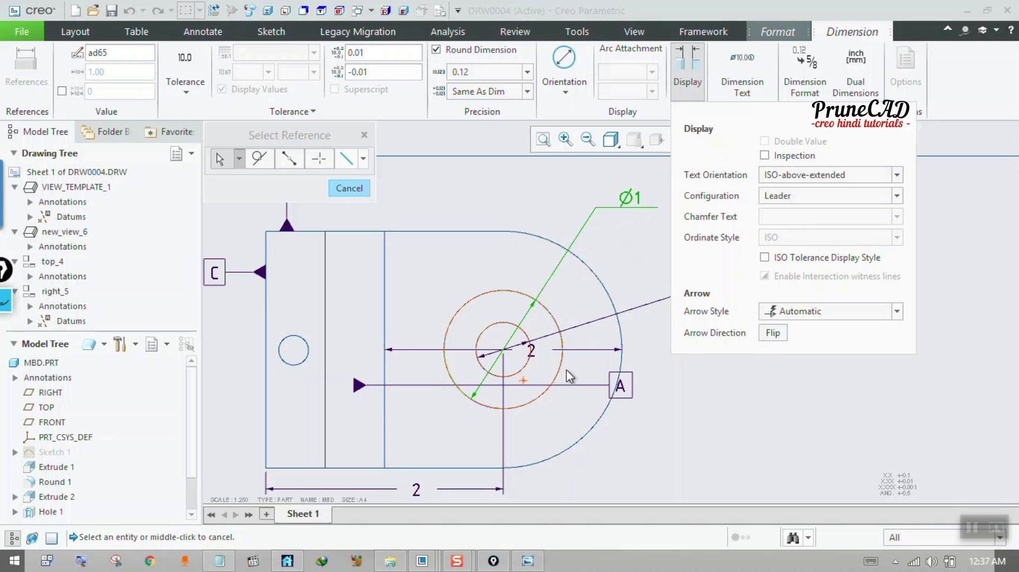
left_click(772, 333)
left_click(771, 337)
left_click(773, 338)
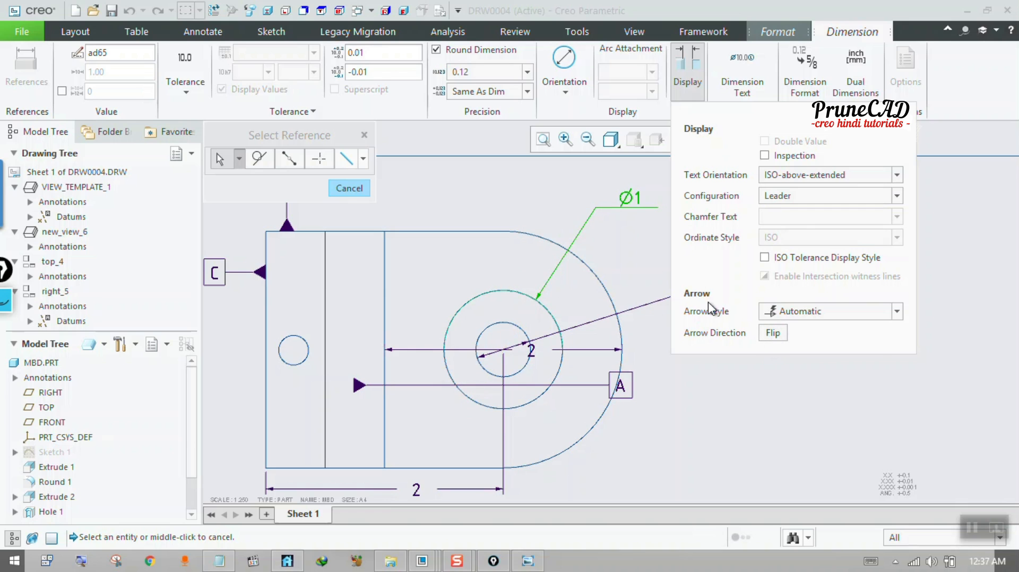
left_click(943, 229)
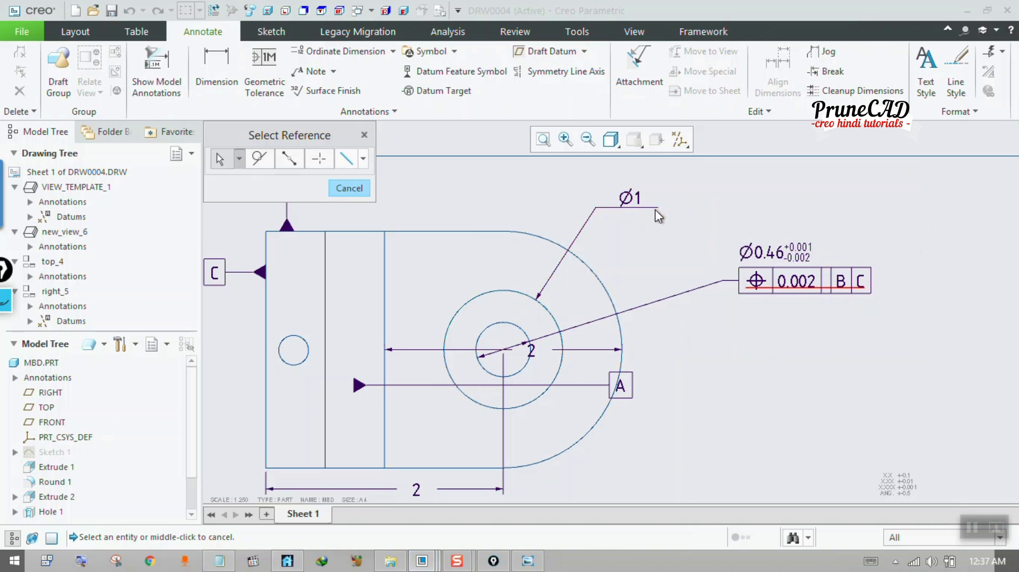
- Move the Ø1 dimension text slightly closer to the part, then flip it to the other side of its leader and back
left_click(629, 199)
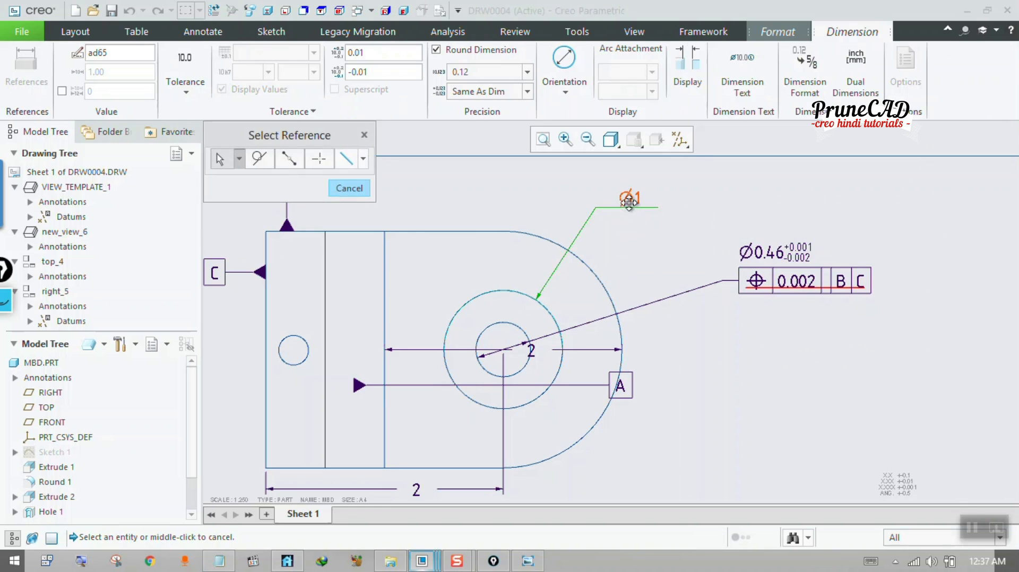
mouse_move(630, 198)
left_mouse_down()
mouse_move(416, 212)
mouse_move(663, 207)
mouse_move(459, 211)
mouse_move(665, 214)
mouse_move(637, 215)
left_mouse_up()
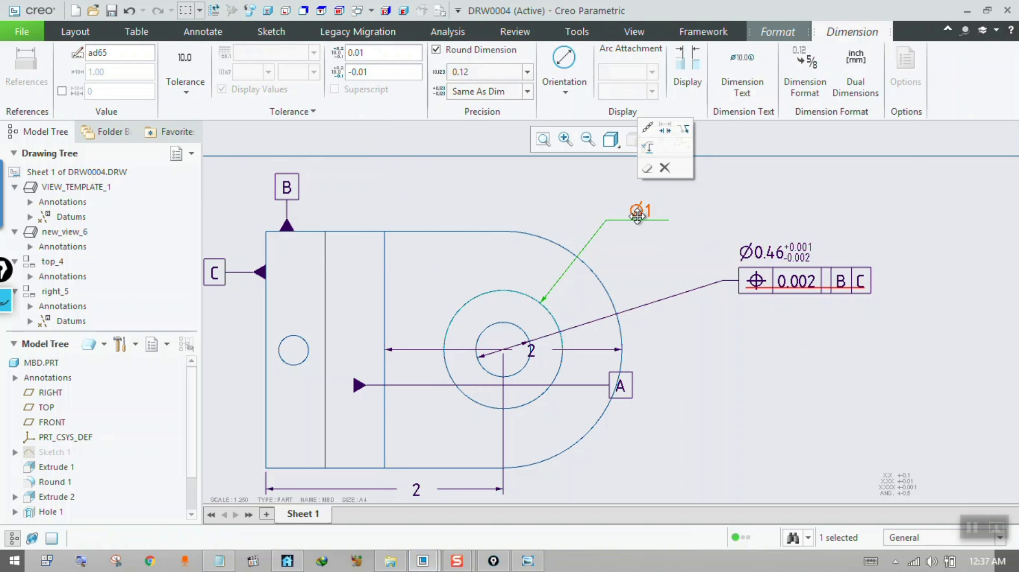
left_click(684, 130)
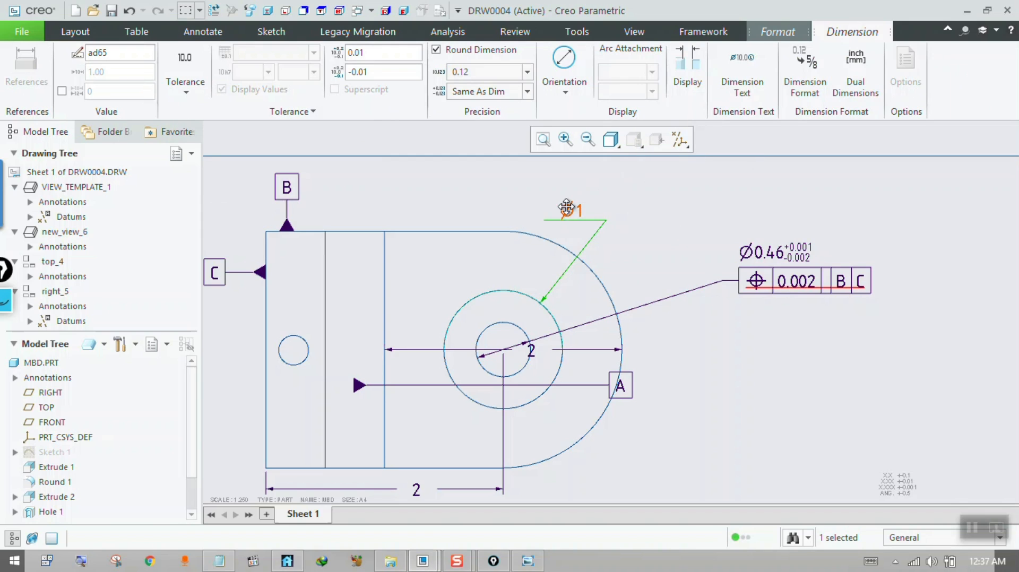
right_click(567, 207)
left_click(613, 139)
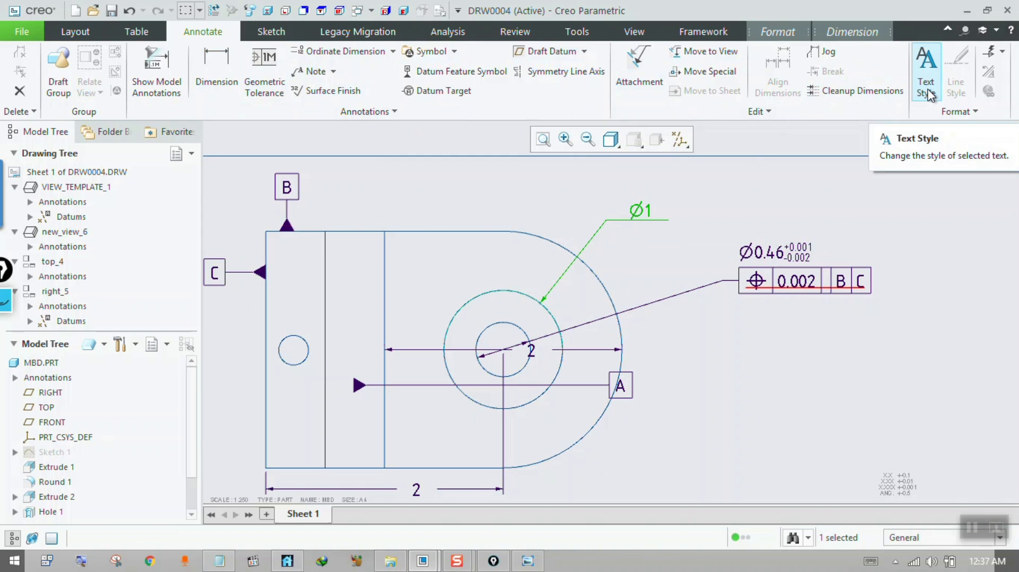
scroll(590, 208, "down", 4)
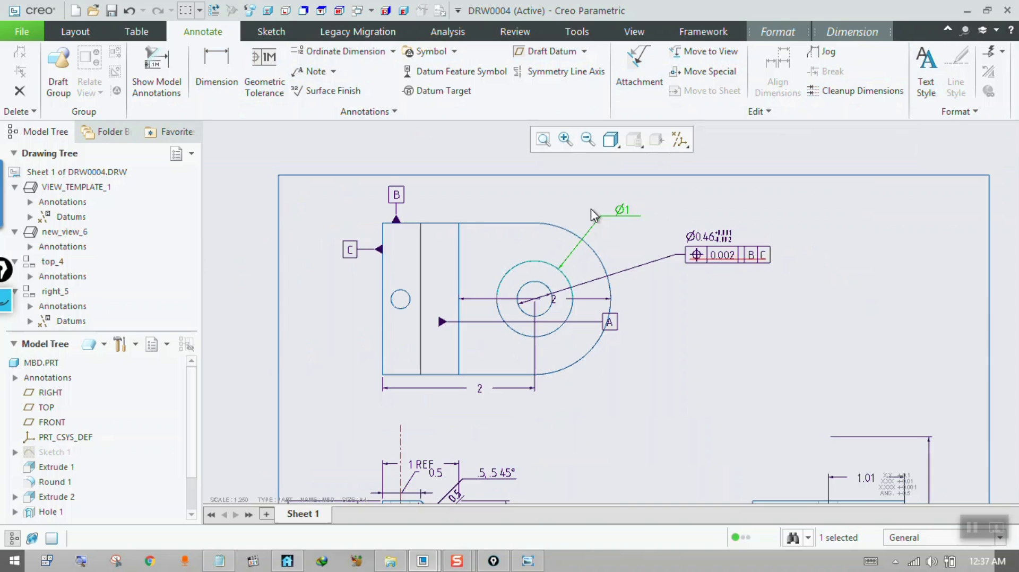